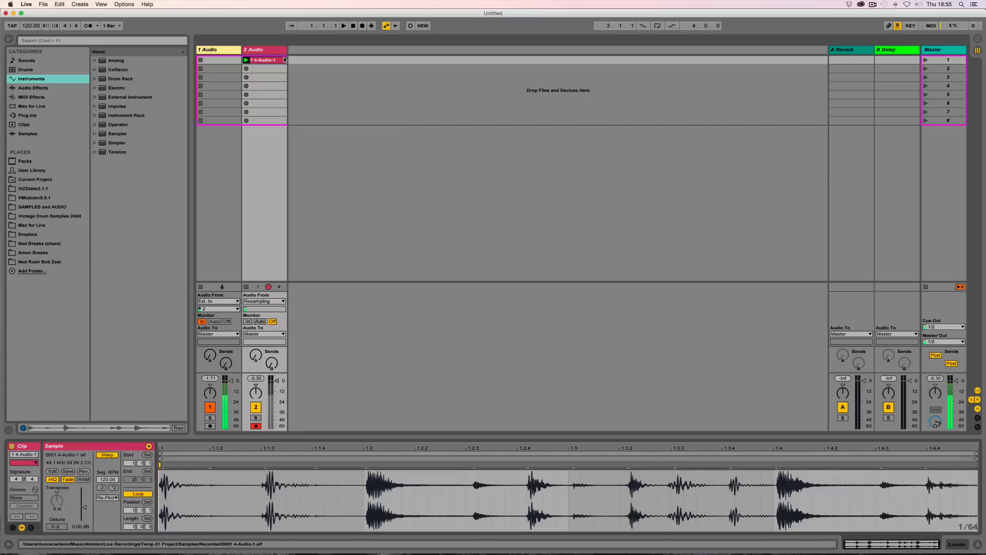
Step: Launch the 4-Audio-1 clip with the metronome switched on, then stop playback
{"action": "left_click", "coordinate": [246, 60]}
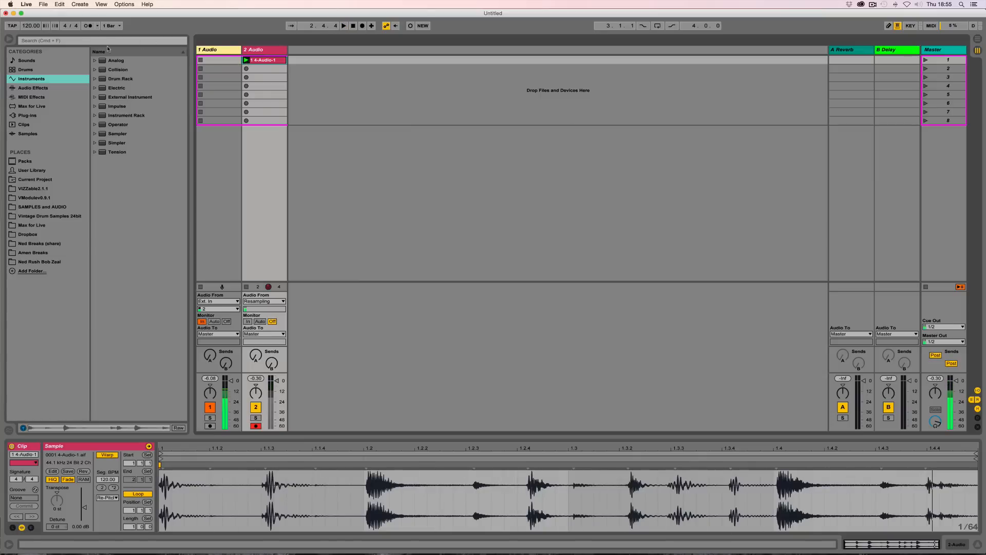
{"action": "left_click", "coordinate": [84, 26]}
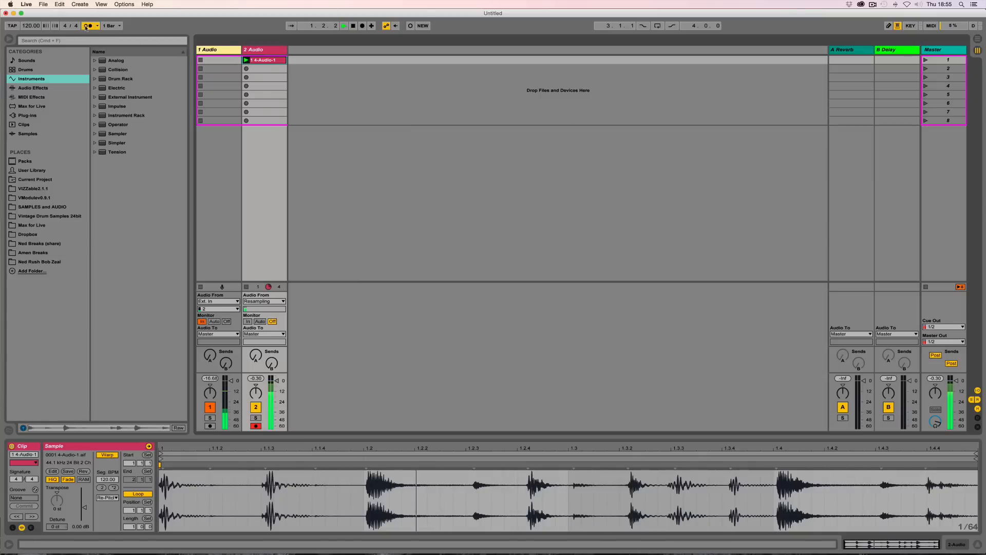
{"action": "key", "text": "space"}
Step: Insert a new MIDI track after the 2 Audio track
{"action": "left_click", "coordinate": [259, 50]}
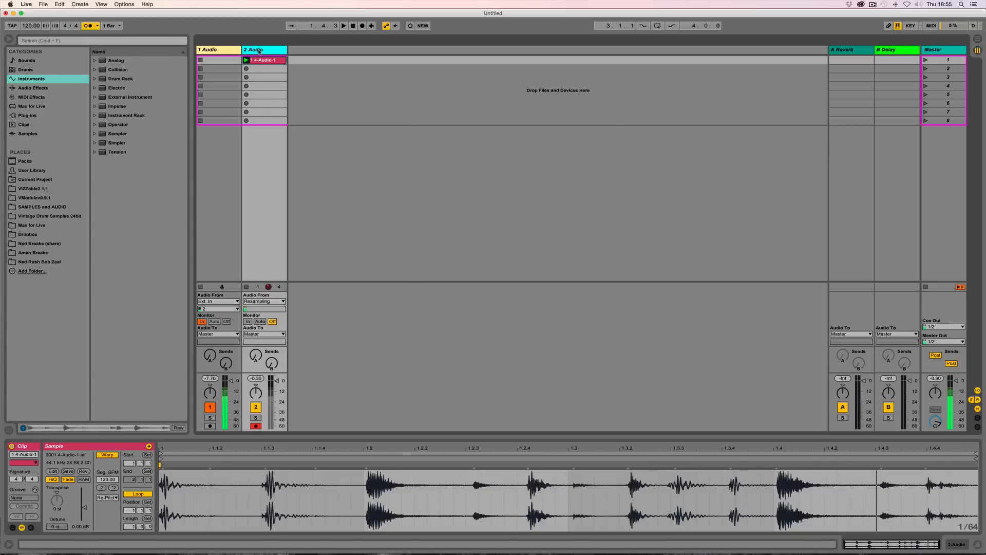
{"action": "key", "text": "super+shift+t"}
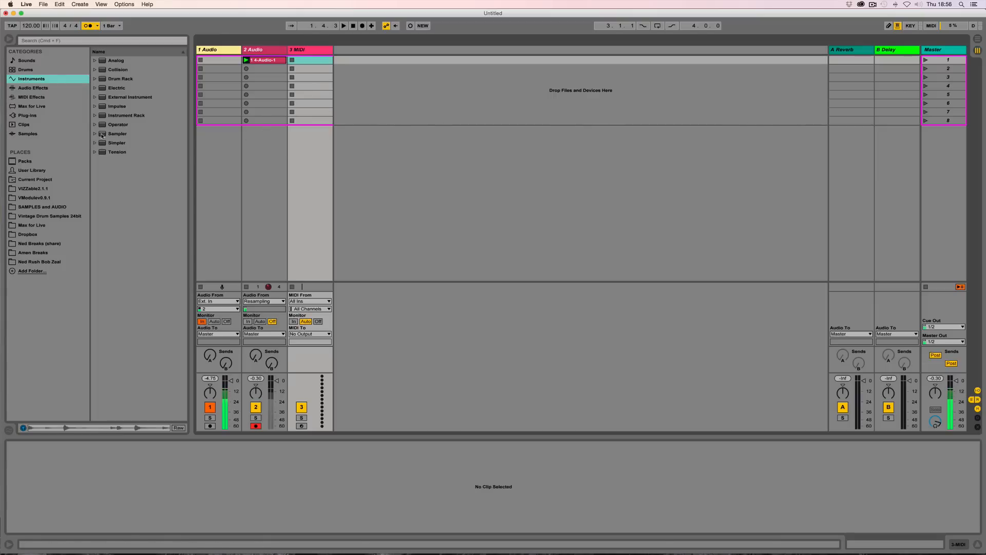
Step: Load the Sampler instrument onto the new MIDI track and toggle its zone editor open and closed
{"action": "left_click_drag", "start_coordinate": [102, 135], "coordinate": [318, 51]}
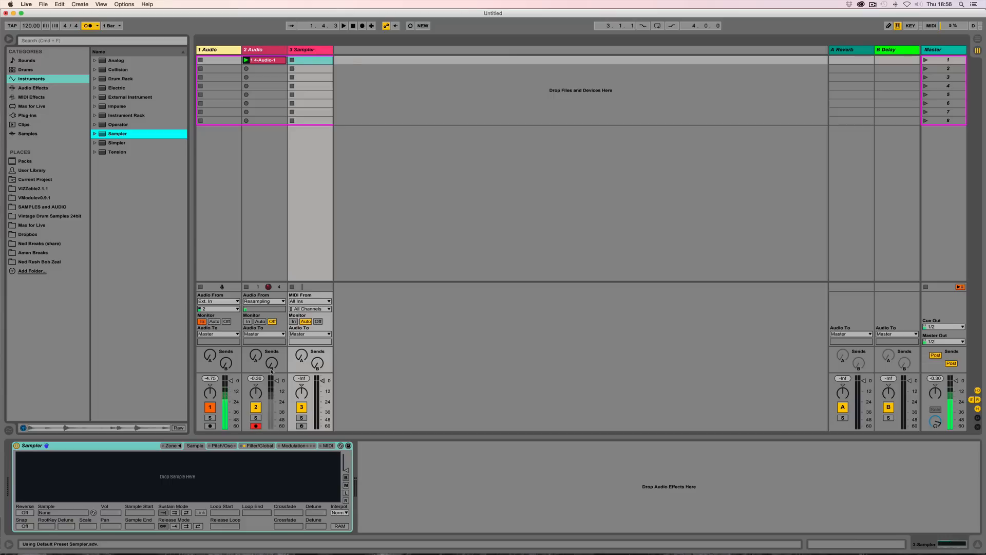
{"action": "left_click", "coordinate": [70, 447]}
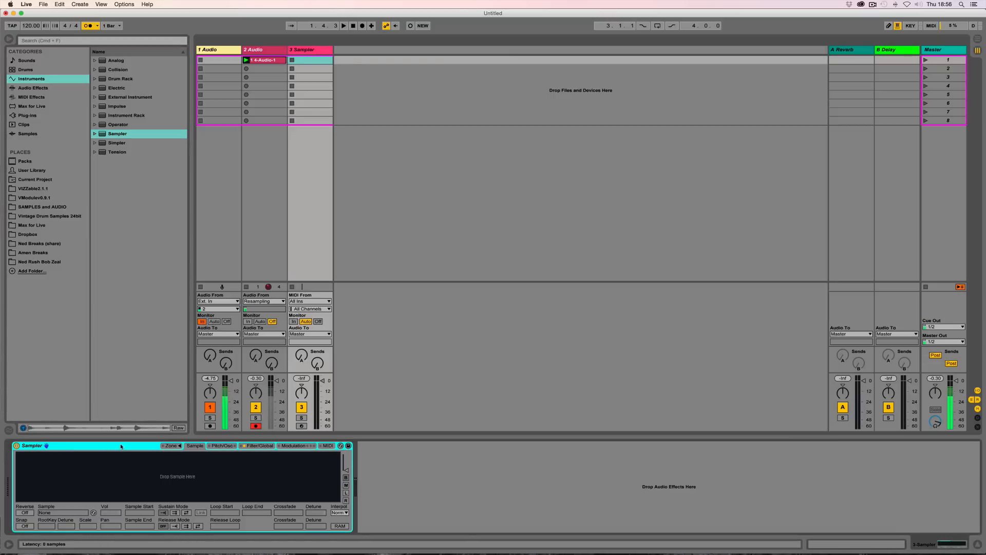
{"action": "left_click", "coordinate": [174, 446]}
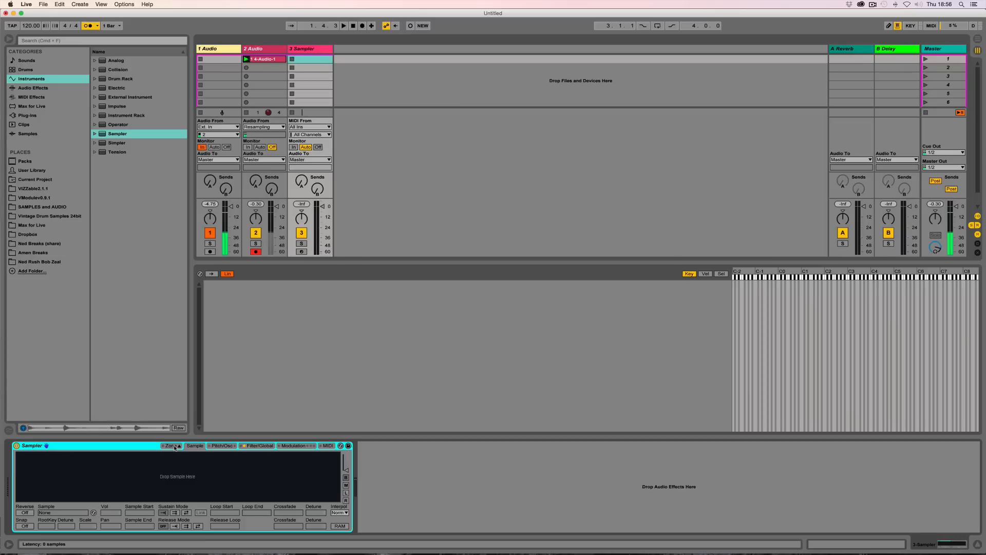
{"action": "left_click", "coordinate": [174, 446]}
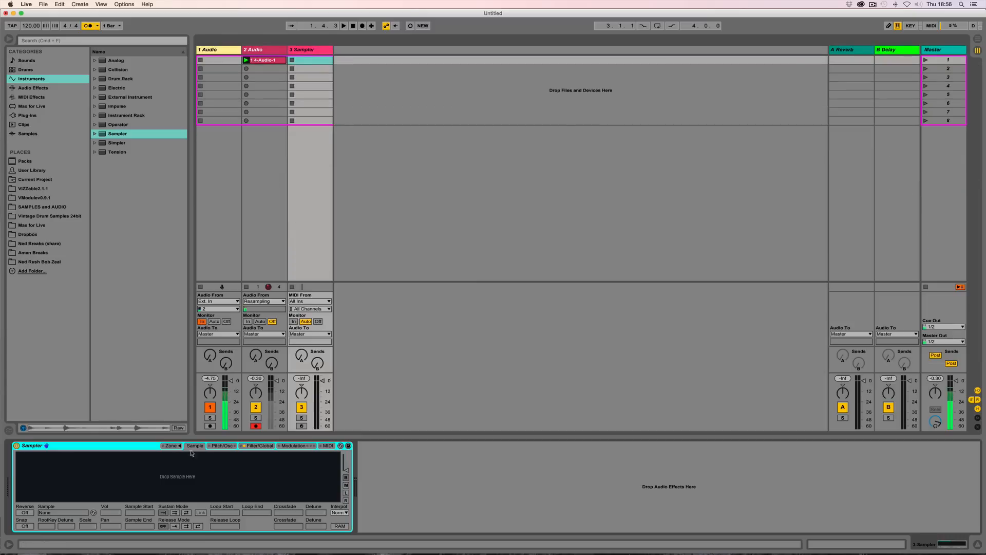
Step: Switch the Sampler's filter off on its Filter/Global page
{"action": "left_click", "coordinate": [260, 445]}
{"action": "left_click", "coordinate": [27, 456]}
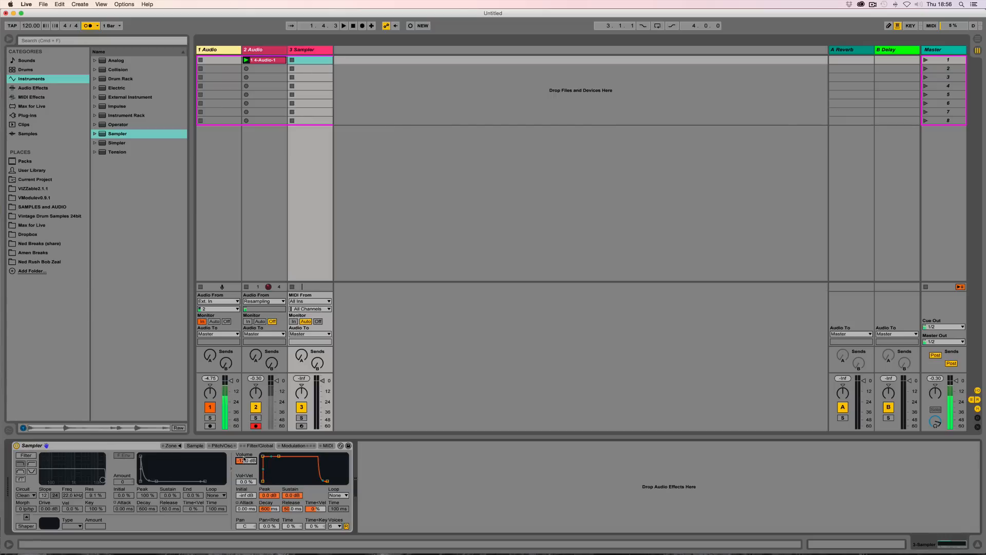
{"action": "type", "text": "0"}
{"action": "key", "text": "Return"}
Step: Look through the Sampler's Pitch/Osc, Sample, Filter/Global and Modulation pages
{"action": "left_click", "coordinate": [208, 446]}
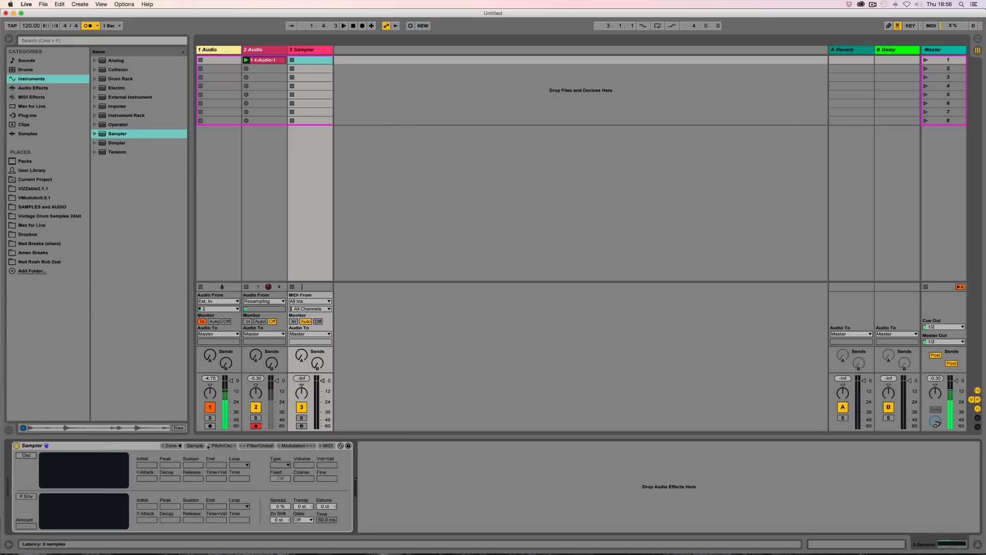
{"action": "left_click", "coordinate": [194, 446]}
{"action": "left_click", "coordinate": [218, 446]}
{"action": "left_click", "coordinate": [258, 447]}
{"action": "left_click", "coordinate": [296, 446]}
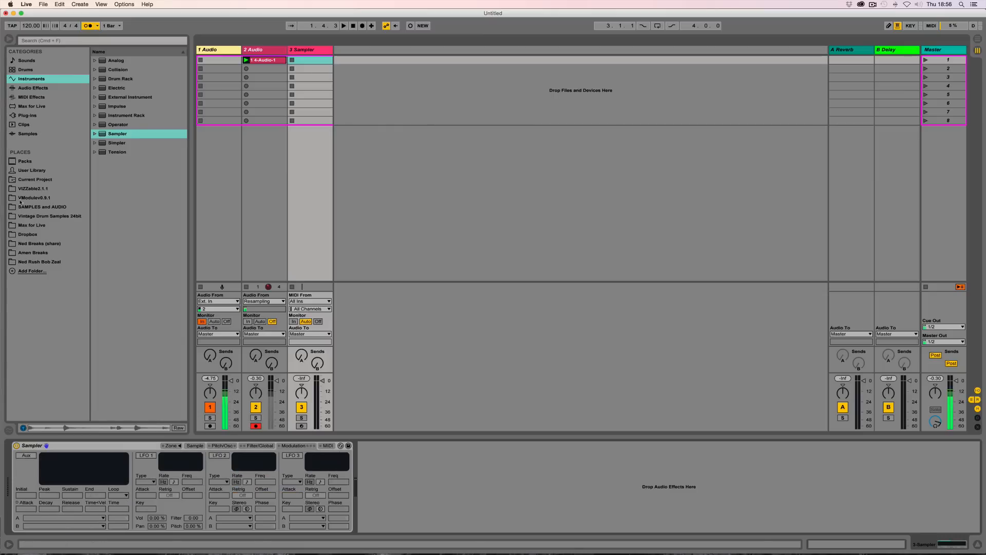
Step: Rename the Sampler device to Custom Sampler Slice
{"action": "left_click", "coordinate": [42, 447]}
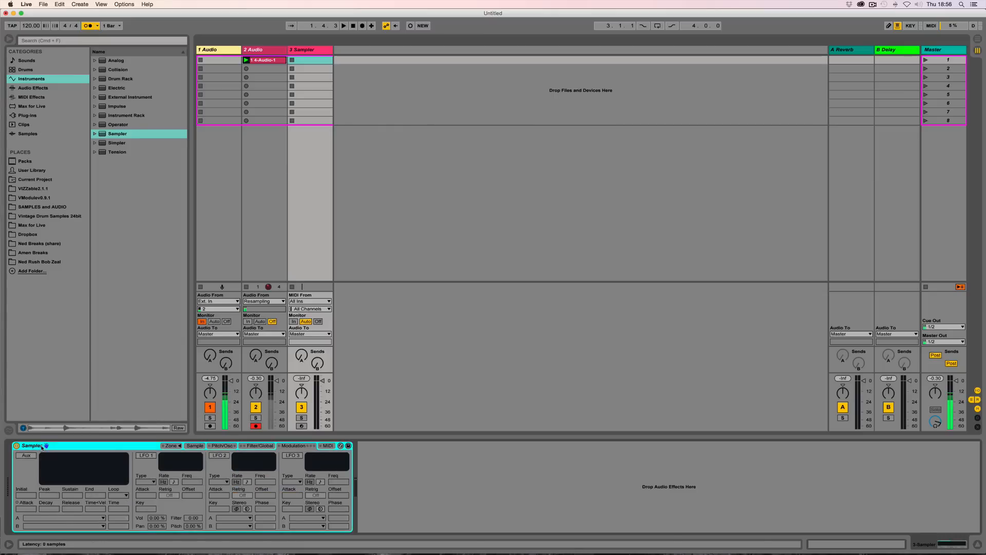
{"action": "key", "text": "super+r"}
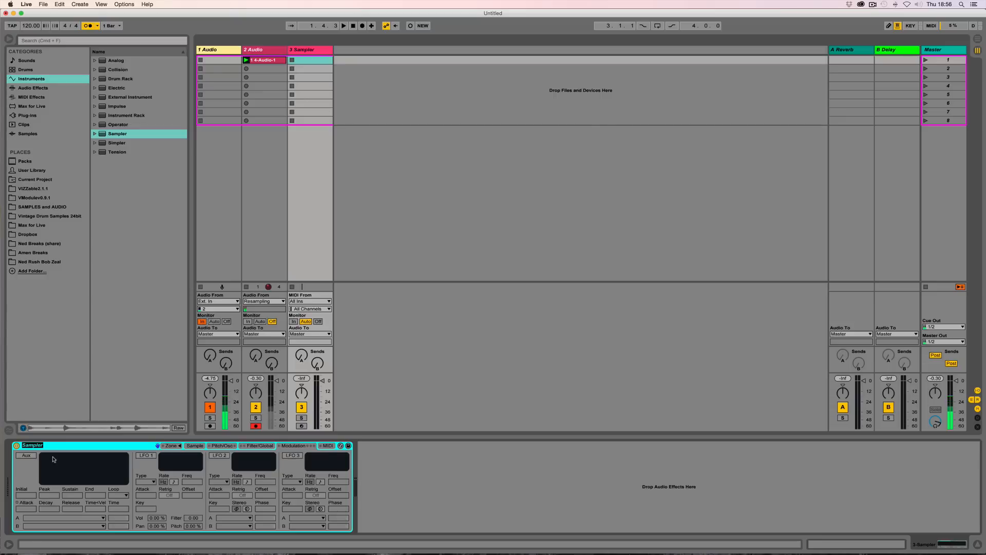
{"action": "type", "text": "Custom Sampler Slice"}
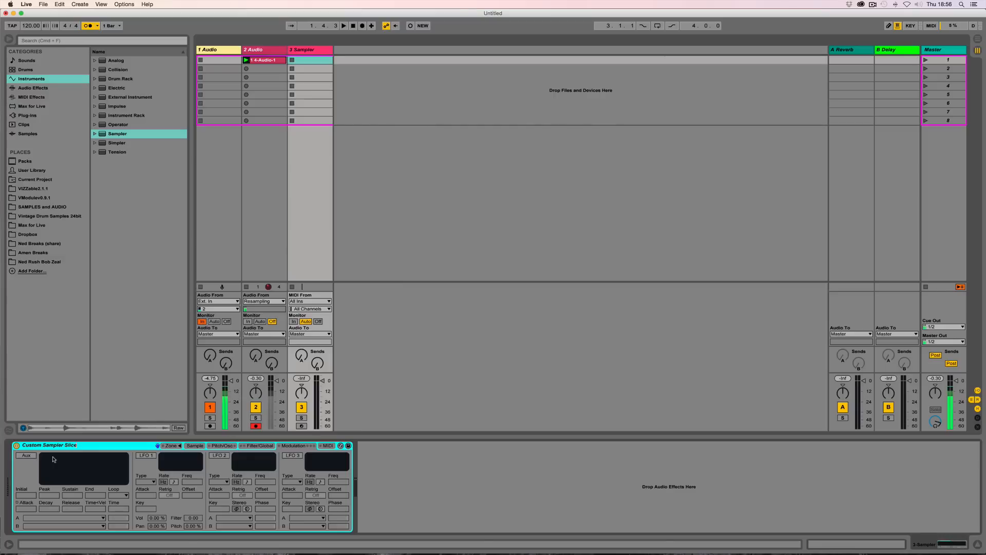
{"action": "key", "text": "Return"}
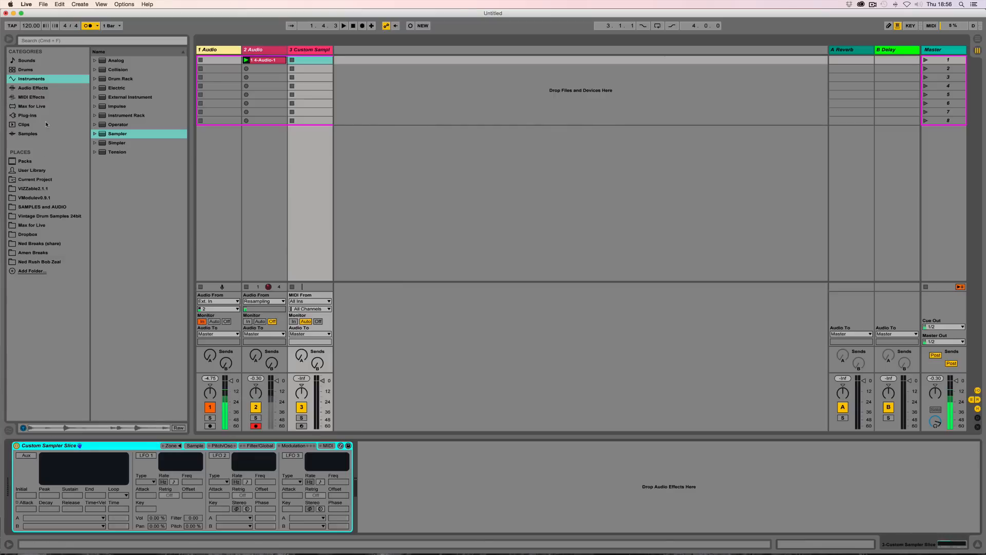
Step: Open the User Library and increase the interface zoom in the Look/Feel preferences
{"action": "left_click", "coordinate": [27, 172]}
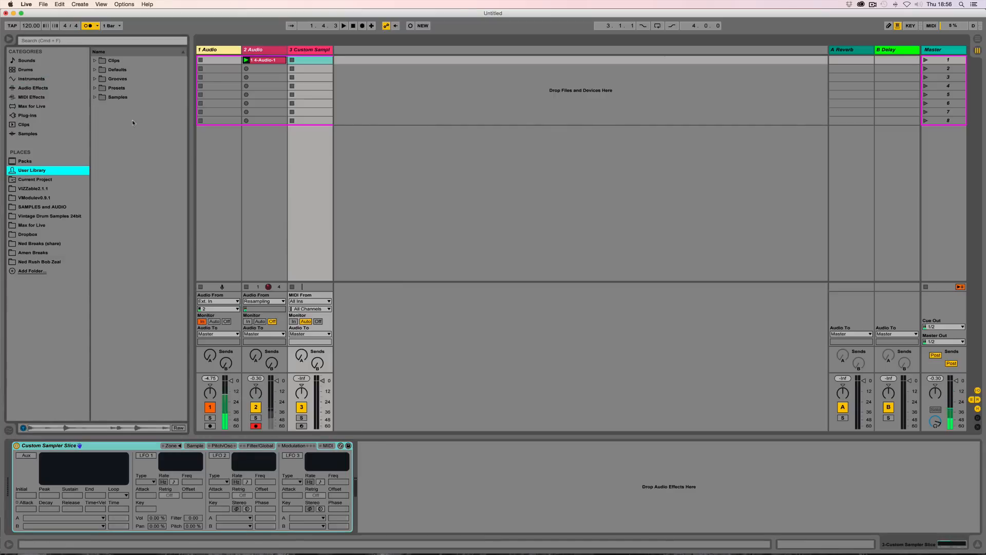
{"action": "left_click", "coordinate": [26, 4]}
{"action": "left_click", "coordinate": [35, 39]}
{"action": "left_click", "coordinate": [393, 149]}
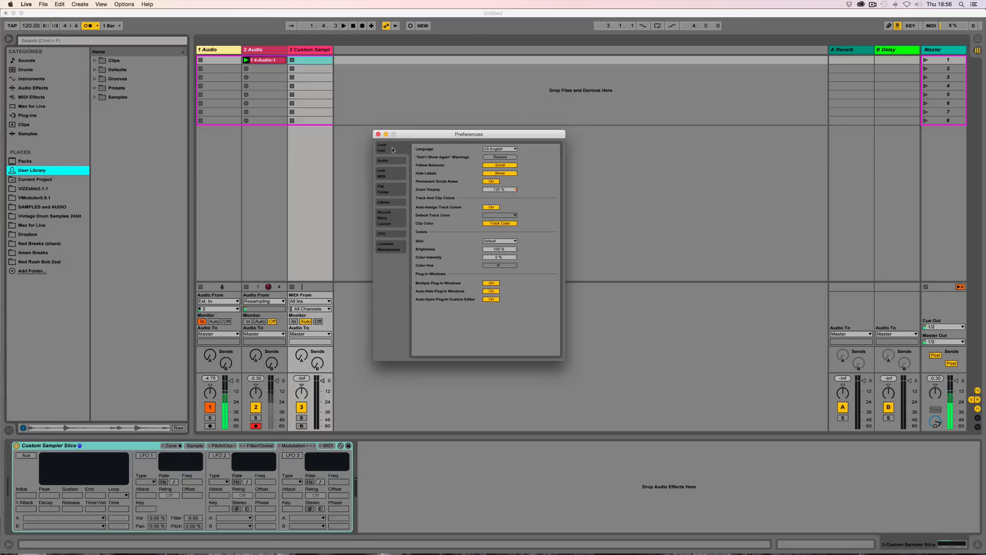
{"action": "mouse_move", "coordinate": [495, 192]}
{"action": "left_mouse_down"}
{"action": "mouse_move", "coordinate": [494, 173]}
{"action": "mouse_move", "coordinate": [494, 184]}
{"action": "left_mouse_up"}
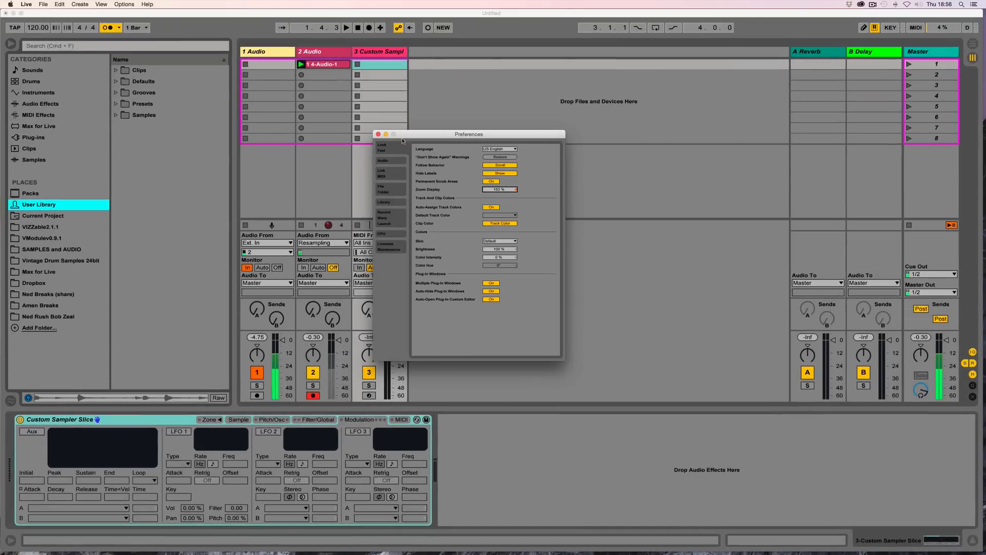
{"action": "left_click", "coordinate": [378, 135]}
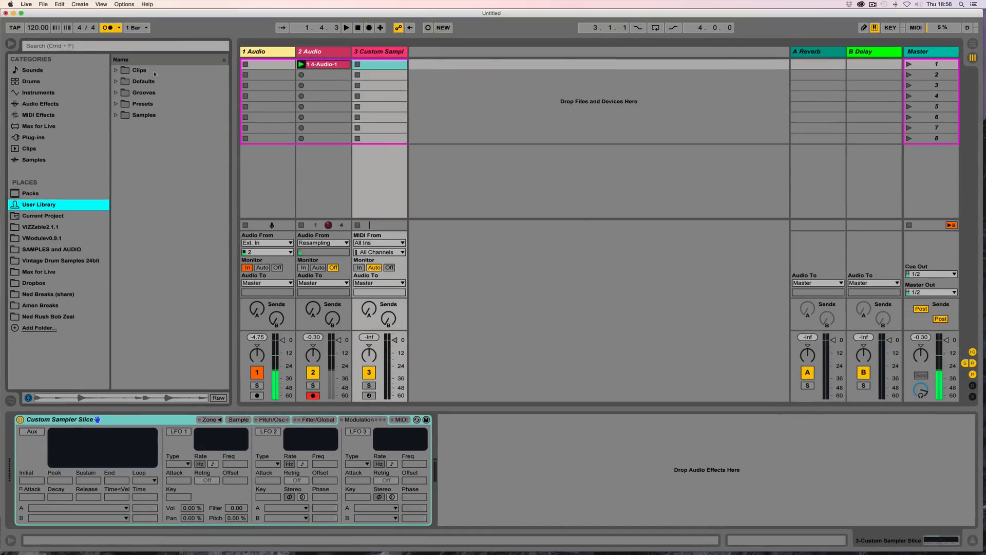
Step: Save the Custom Sampler Slice device as a preset in the User Library's Defaults > Slicing folder
{"action": "left_click", "coordinate": [115, 82]}
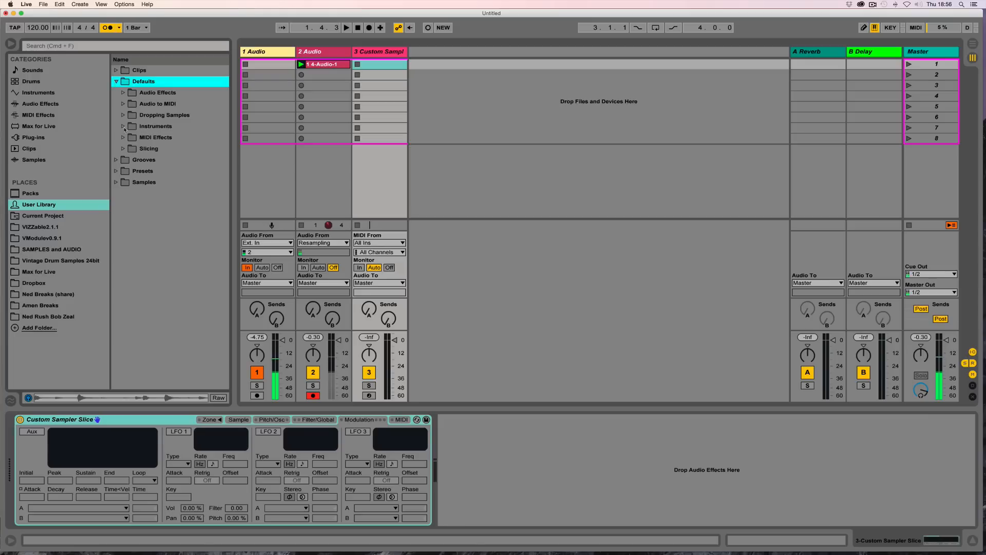
{"action": "left_click", "coordinate": [123, 149]}
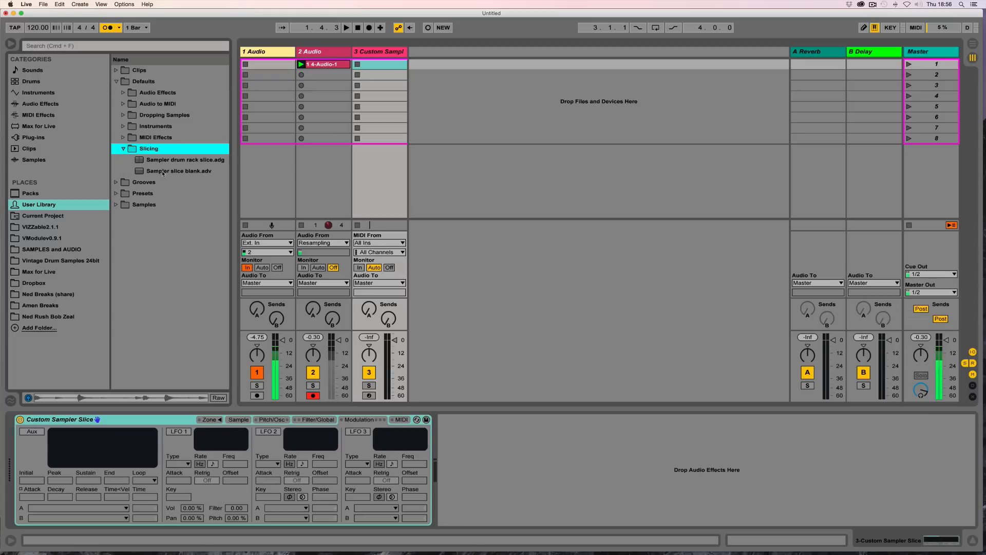
{"action": "left_click_drag", "start_coordinate": [232, 178], "coordinate": [282, 178]}
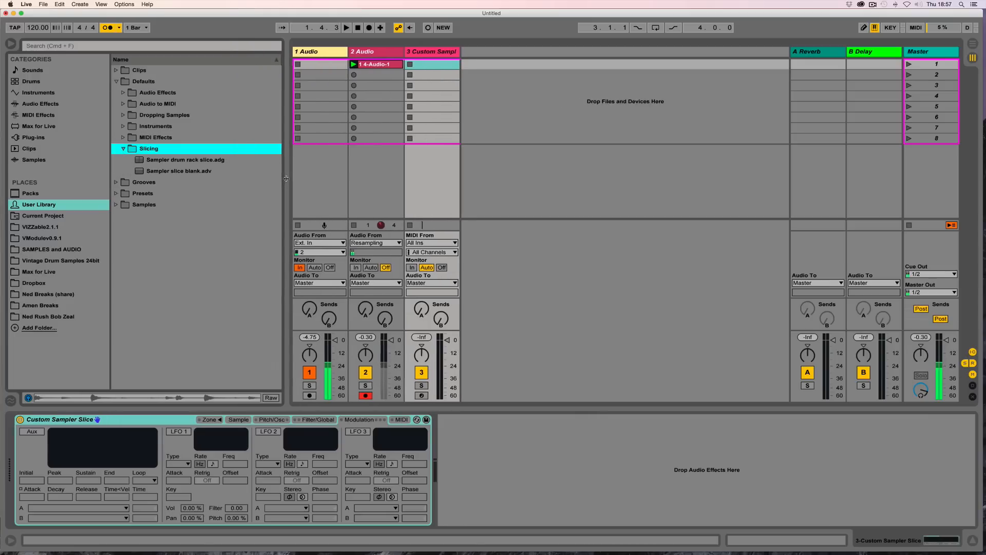
{"action": "left_click", "coordinate": [85, 420]}
{"action": "left_click_drag", "start_coordinate": [85, 419], "coordinate": [164, 150]}
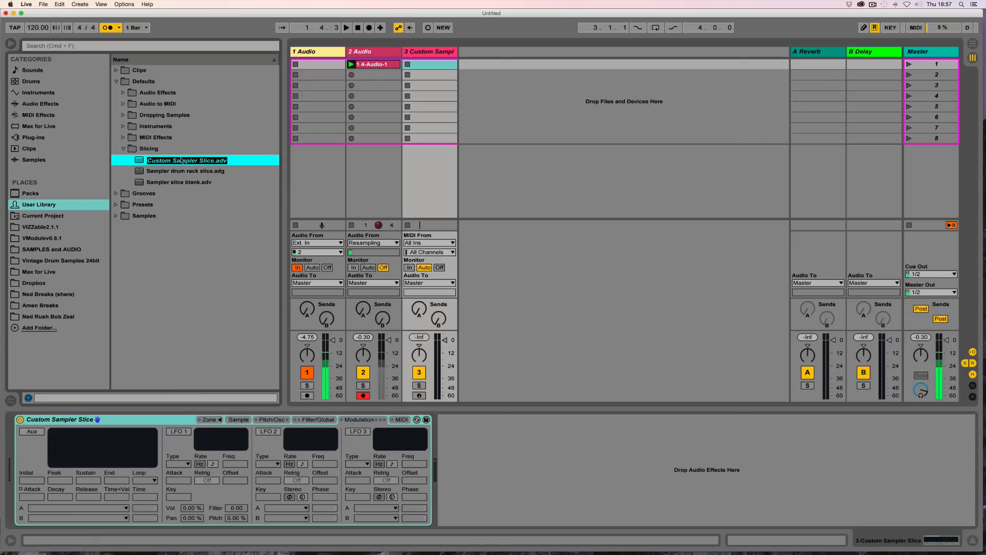
{"action": "key", "text": "Return"}
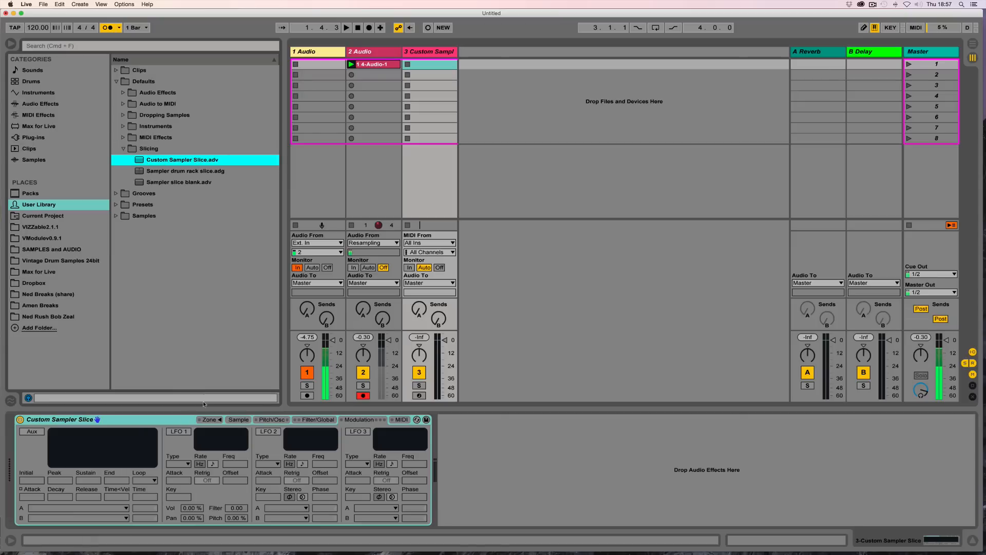
Step: Delete the Custom Sampler Slice track and select the 4-Audio-1 clip
{"action": "key", "text": "Delete"}
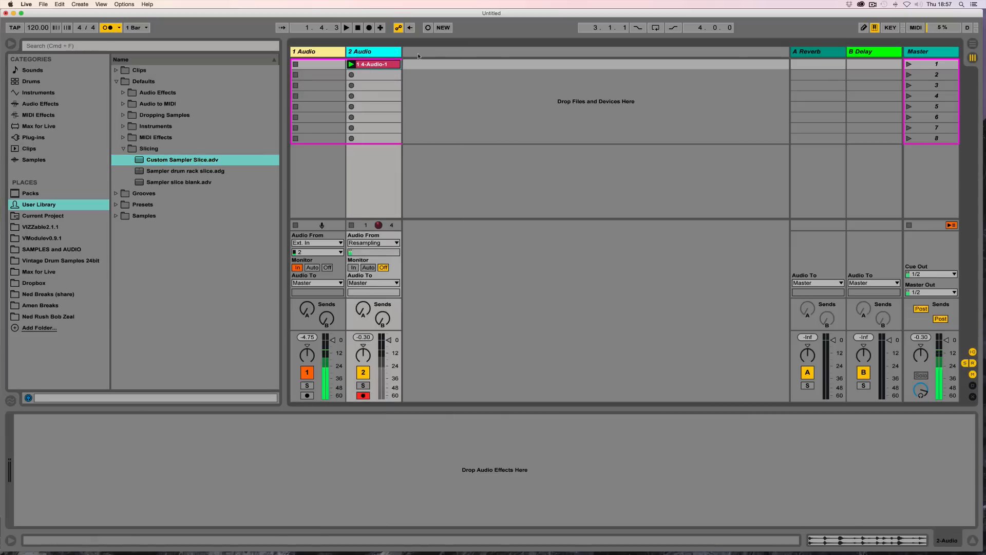
{"action": "left_click", "coordinate": [378, 65]}
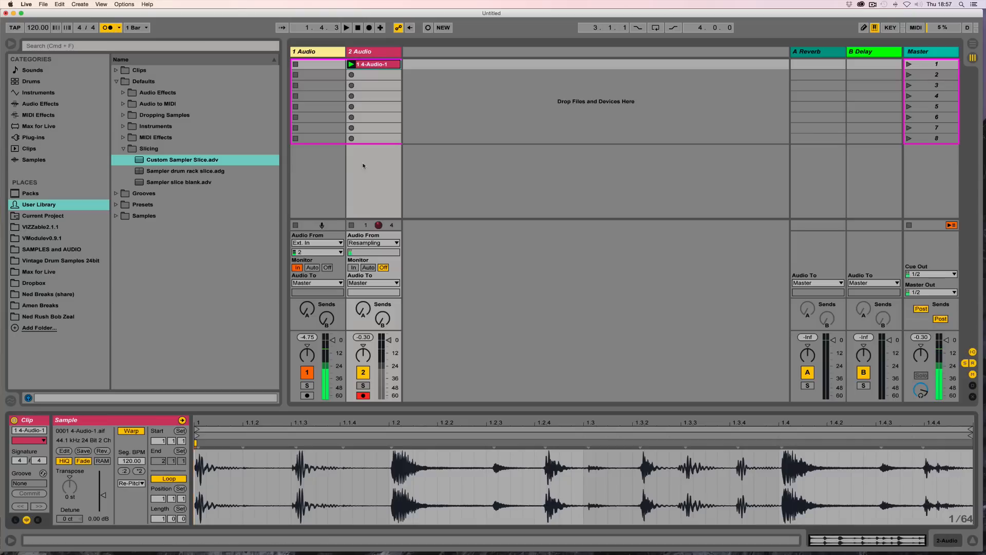
Step: Switch the metronome off and audition the 4-Audio-1 clip from its start
{"action": "left_click", "coordinate": [351, 64]}
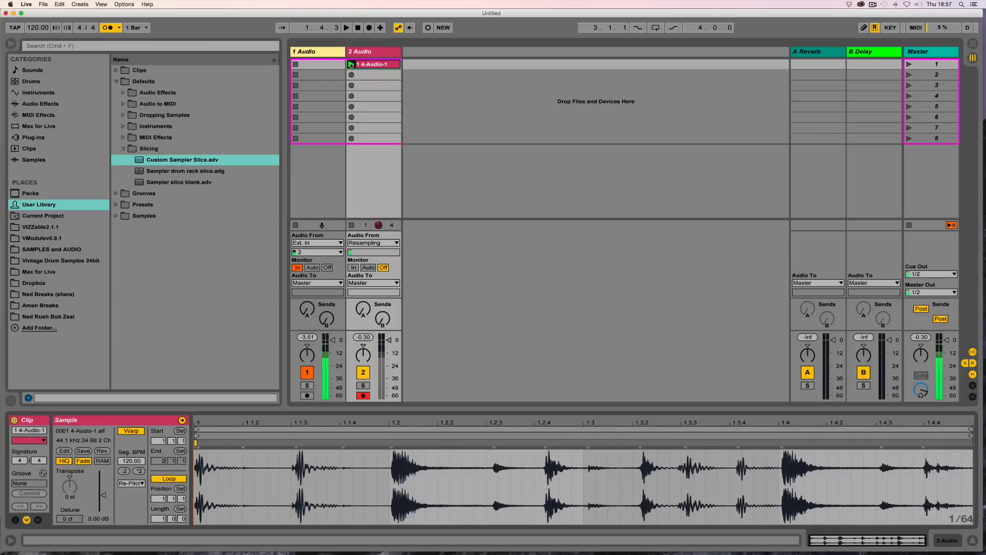
{"action": "left_click", "coordinate": [107, 28]}
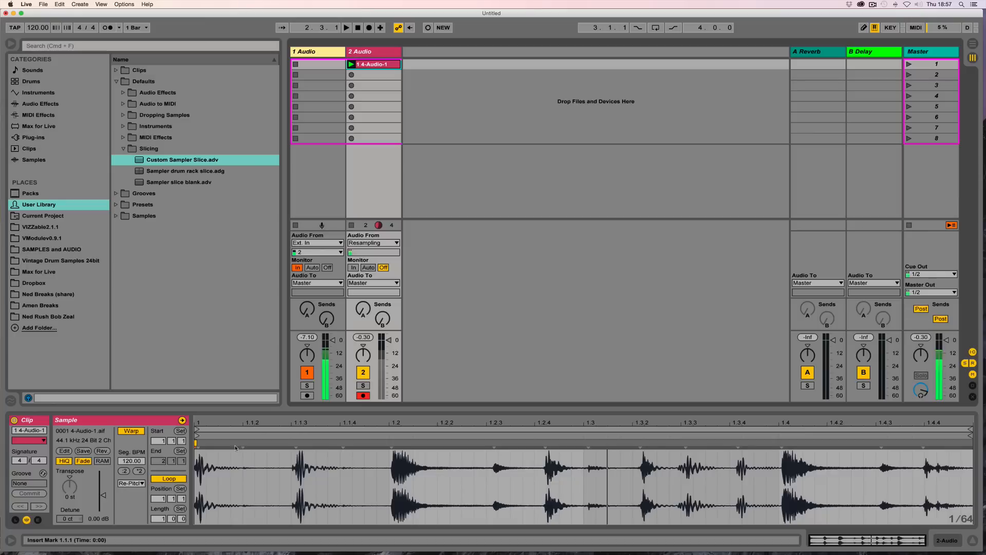
{"action": "left_click_drag", "start_coordinate": [198, 423], "coordinate": [257, 463]}
{"action": "left_click_drag", "start_coordinate": [229, 422], "coordinate": [200, 383]}
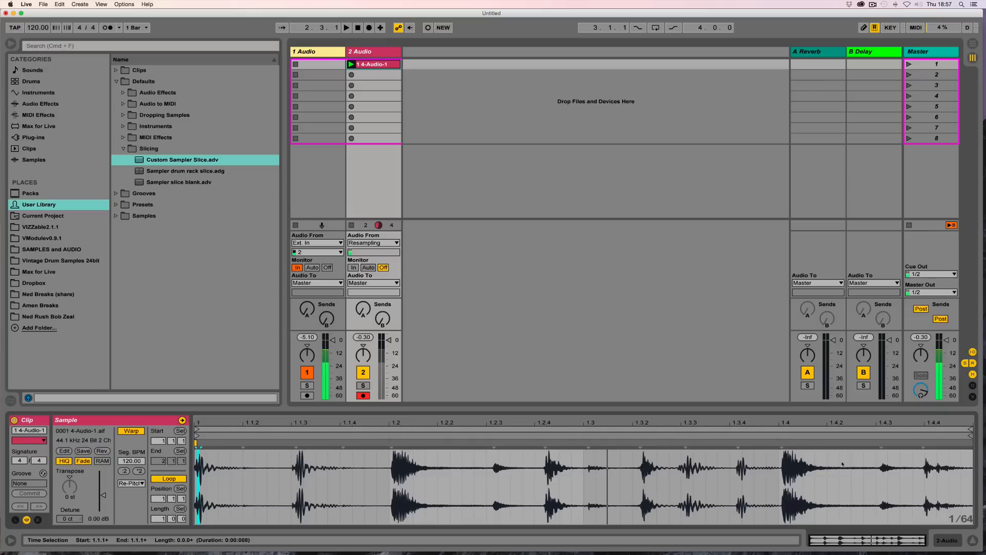
{"action": "key", "text": "space"}
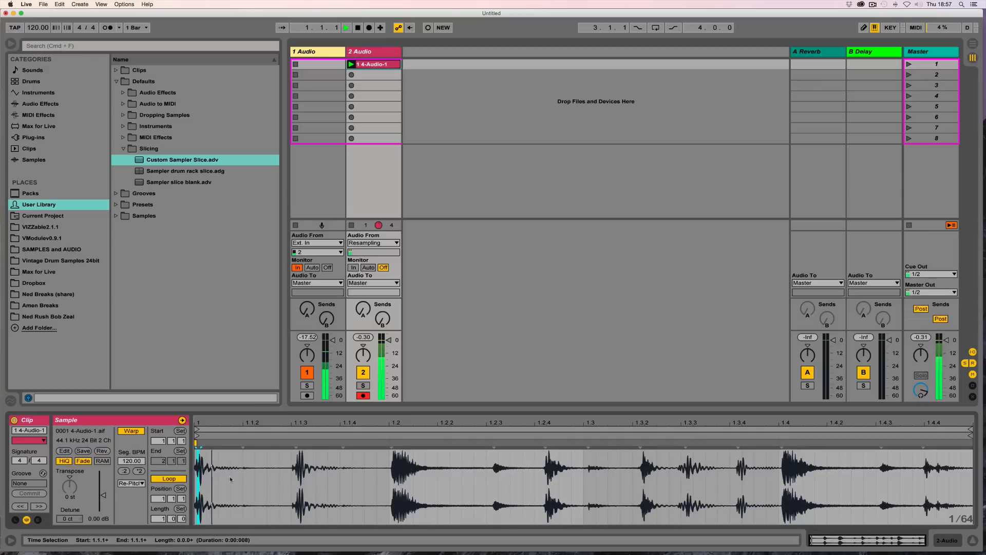
{"action": "key", "text": "space"}
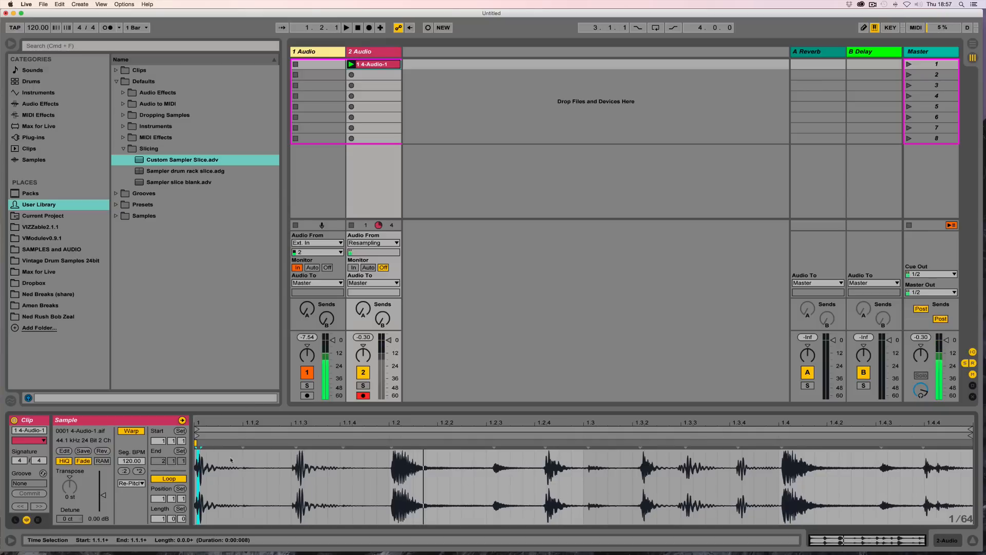
Step: Select a short region of the clip's waveform around beat 1.1.3 and play it back
{"action": "left_click", "coordinate": [235, 472]}
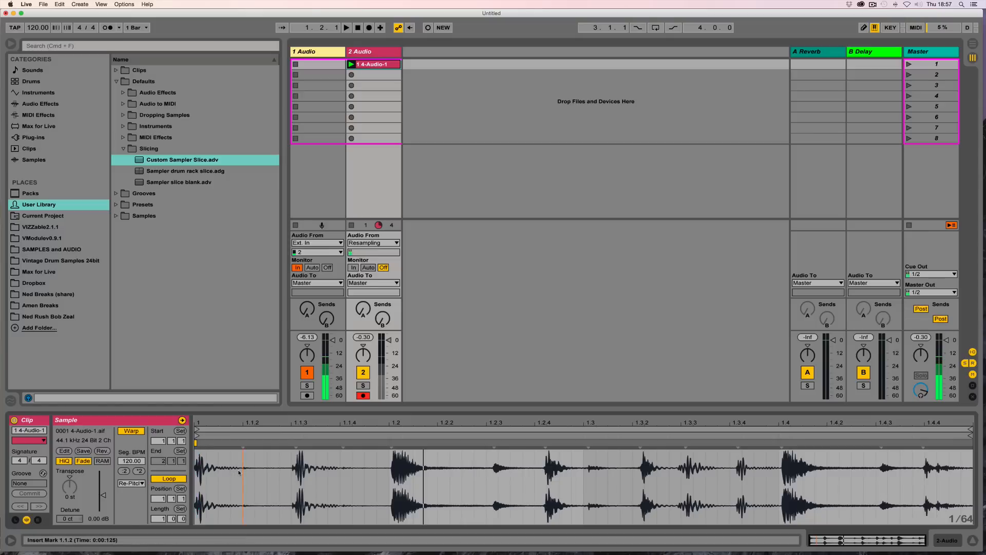
{"action": "left_click_drag", "start_coordinate": [231, 474], "coordinate": [267, 474]}
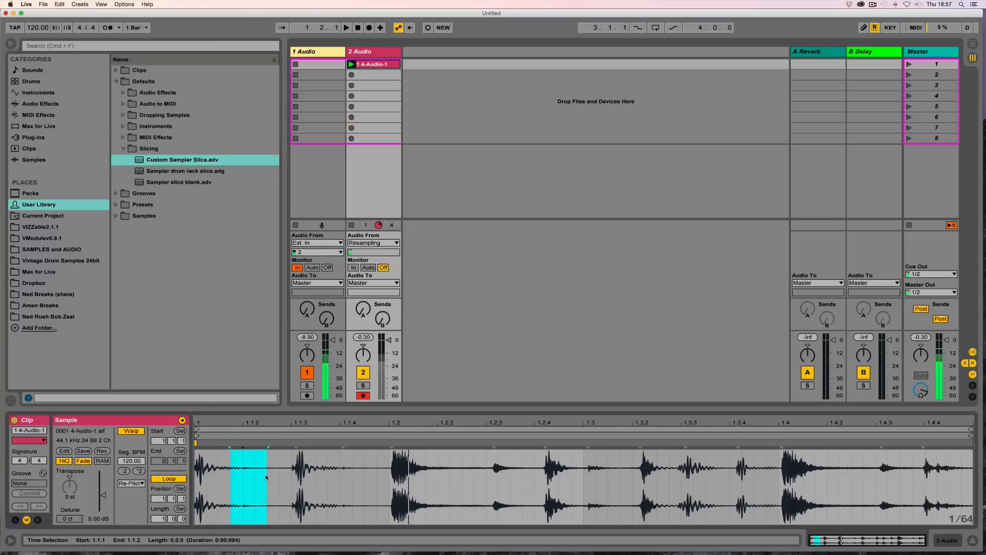
{"action": "left_click_drag", "start_coordinate": [329, 469], "coordinate": [364, 473]}
{"action": "key", "text": "space"}
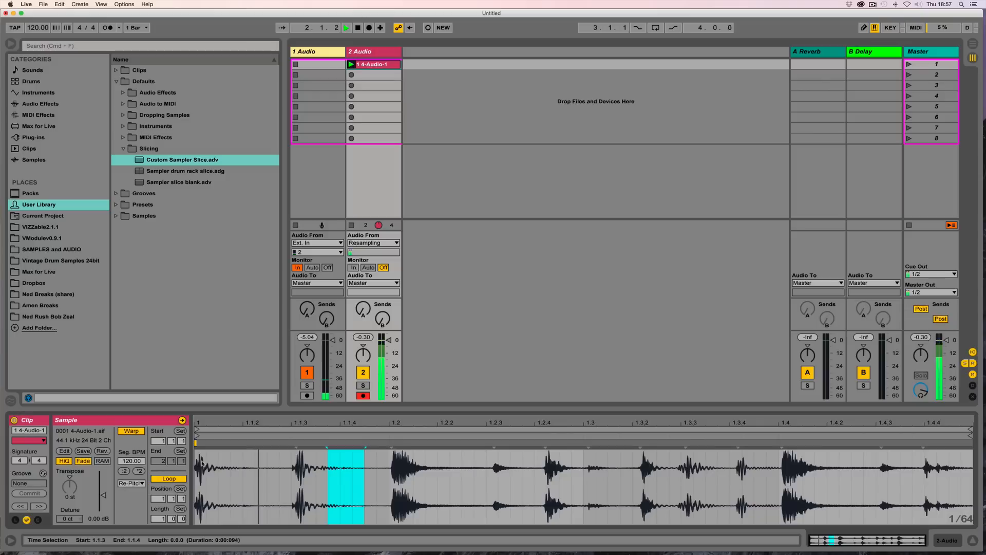
{"action": "key", "text": "space"}
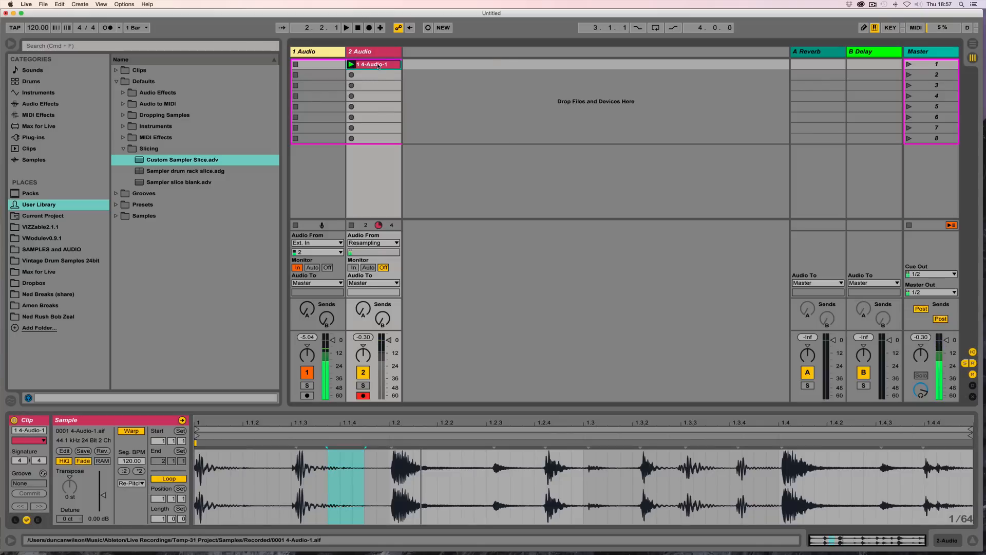
Step: Slice the 4-Audio-1 clip to a new MIDI track using the Custom Sampler Slice preset, then play and open the resulting clip
{"action": "right_click", "coordinate": [378, 66]}
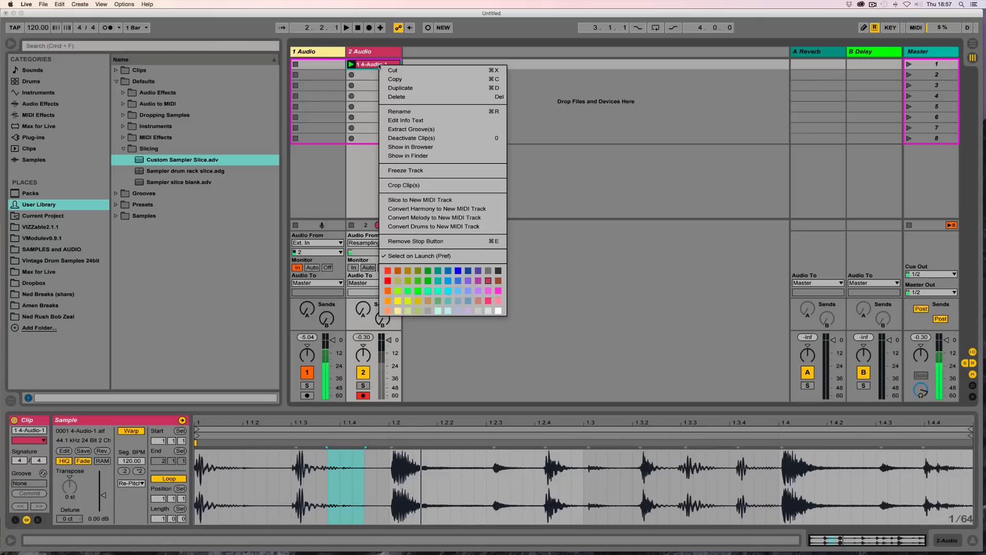
{"action": "left_click", "coordinate": [426, 200]}
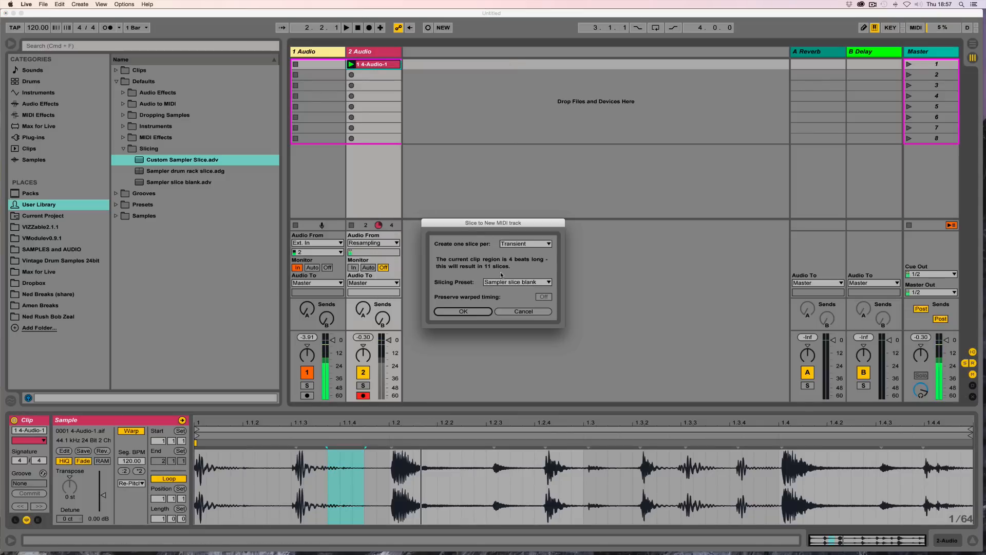
{"action": "left_click", "coordinate": [527, 283]}
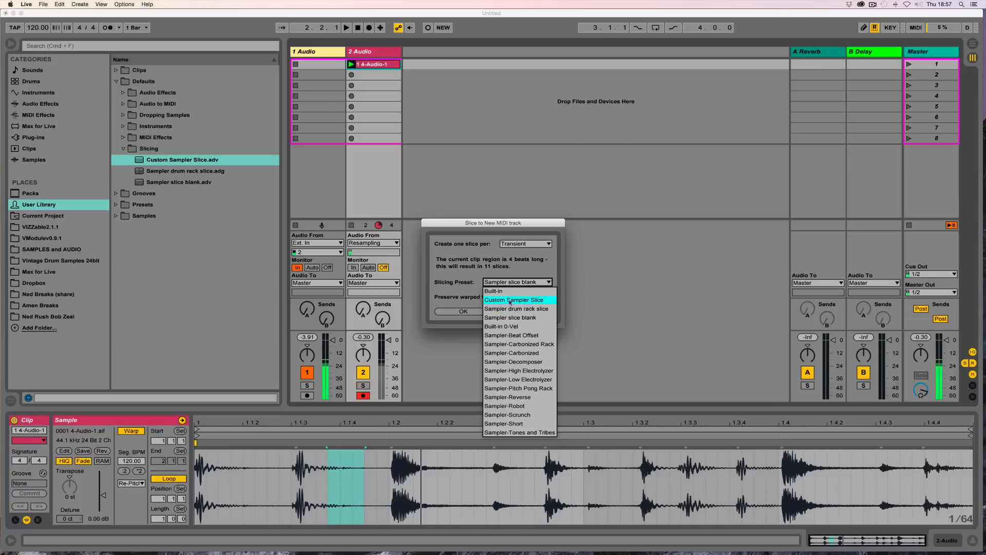
{"action": "left_click", "coordinate": [512, 300]}
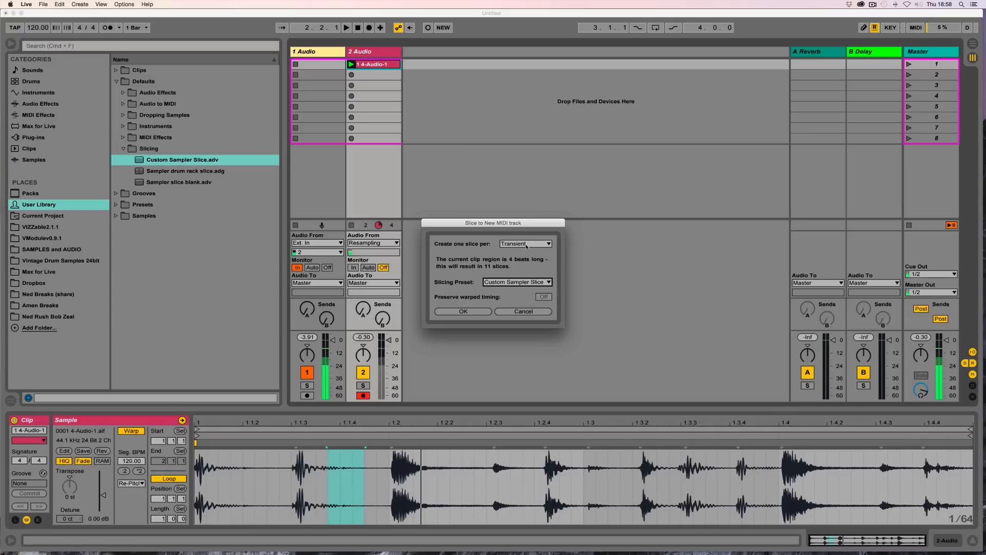
{"action": "left_click", "coordinate": [445, 312]}
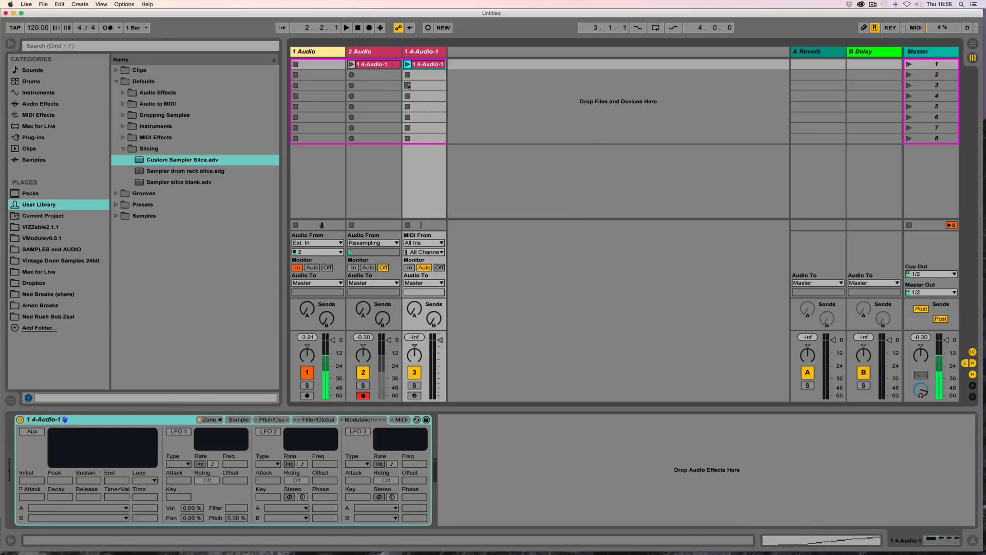
{"action": "left_click", "coordinate": [407, 65]}
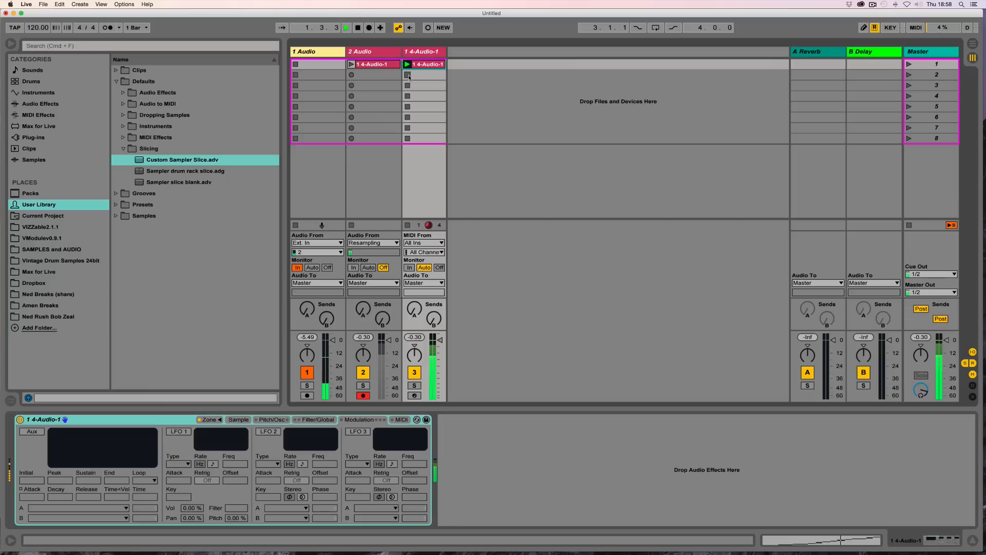
{"action": "double_click", "coordinate": [427, 65]}
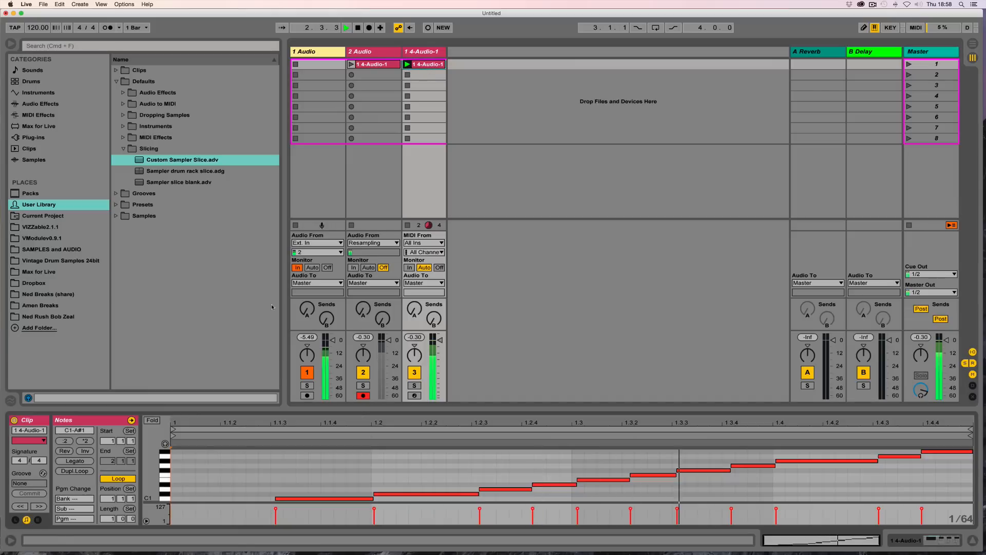
Step: Delete the sliced MIDI clip and its track
{"action": "left_click", "coordinate": [422, 65]}
{"action": "key", "text": "Delete"}
{"action": "left_click", "coordinate": [424, 51]}
{"action": "key", "text": "Delete"}
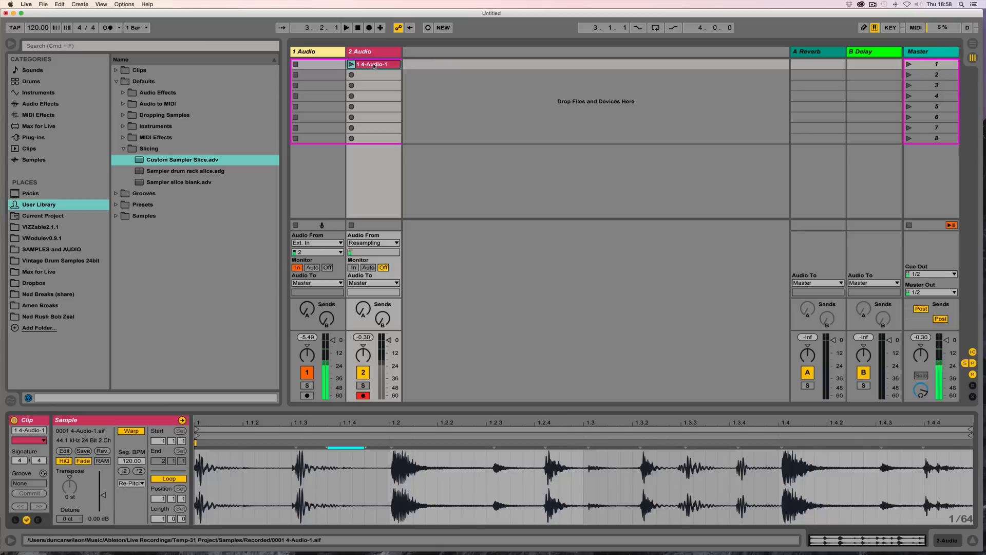
Step: Clear the waveform selection and slice the whole 4-Audio-1 clip to a new MIDI track with the Custom Sampler Slice preset
{"action": "mouse_move", "coordinate": [197, 425]}
{"action": "left_mouse_down"}
{"action": "mouse_move", "coordinate": [197, 443]}
{"action": "mouse_move", "coordinate": [205, 406]}
{"action": "left_mouse_up"}
{"action": "double_click", "coordinate": [206, 445]}
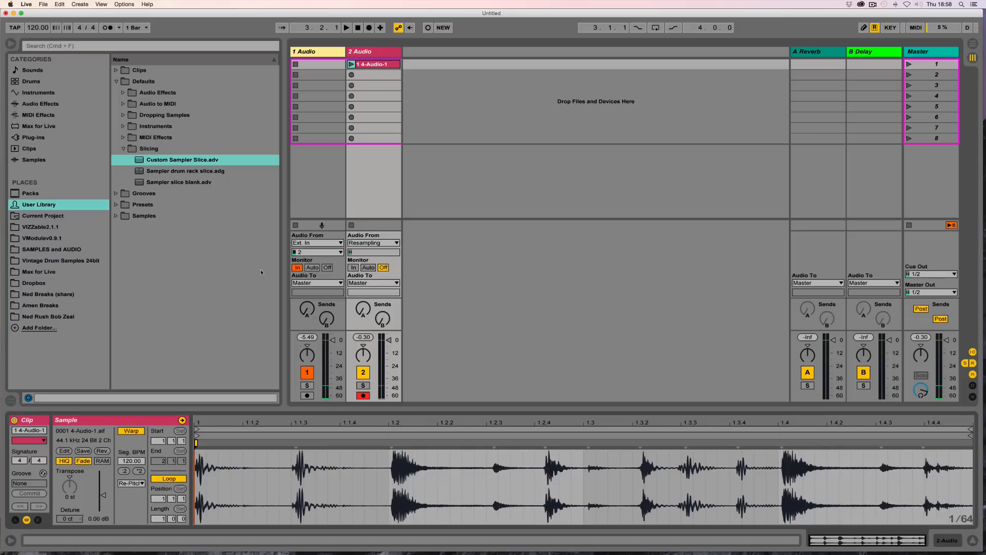
{"action": "right_click", "coordinate": [371, 64]}
{"action": "left_click", "coordinate": [389, 200]}
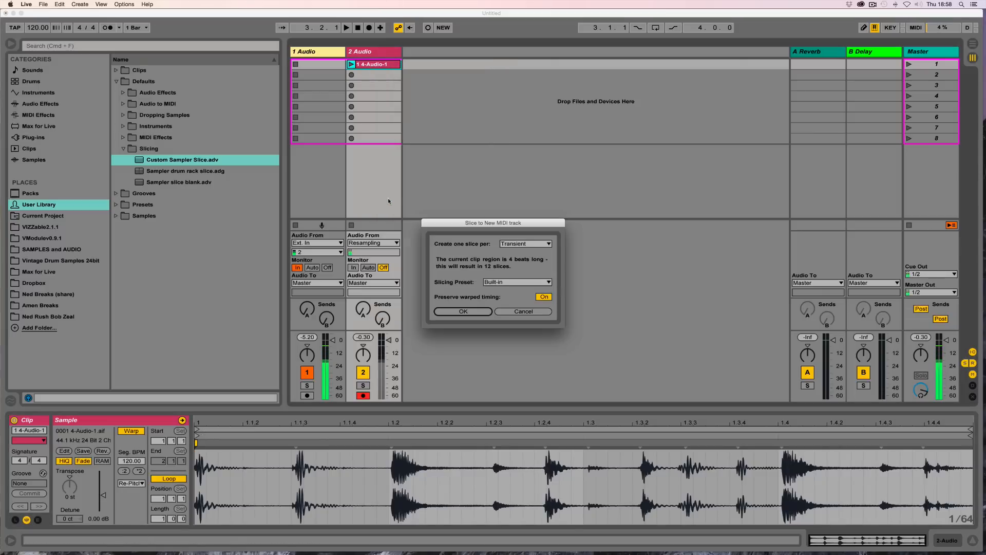
{"action": "left_click", "coordinate": [517, 283]}
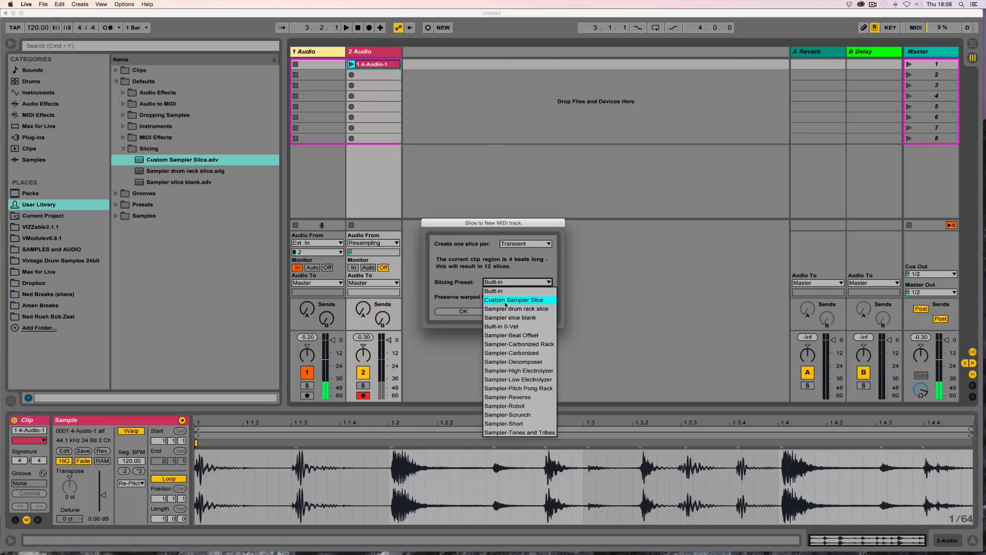
{"action": "left_click", "coordinate": [509, 300]}
{"action": "left_click", "coordinate": [462, 311]}
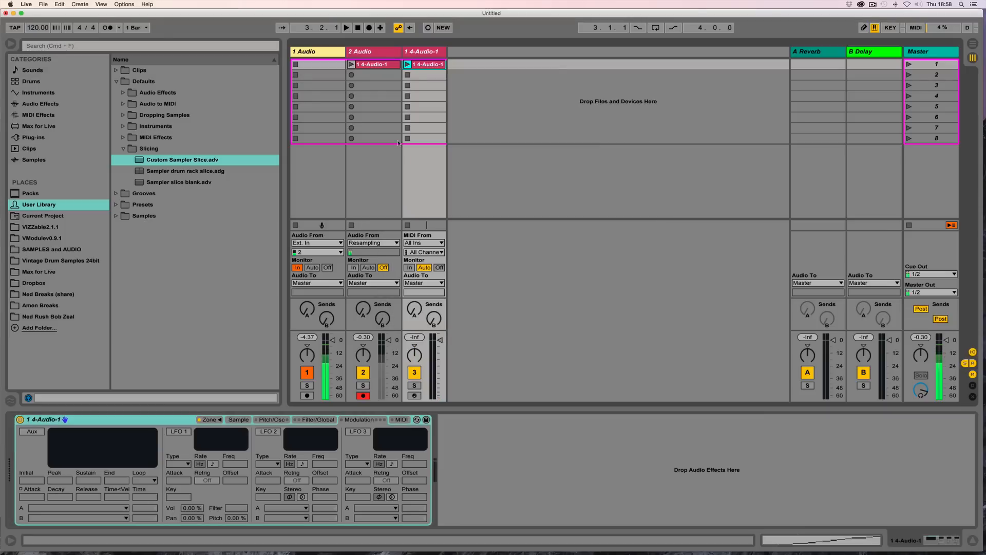
Step: Quantize all slice notes in the new MIDI clip and play it back
{"action": "left_click", "coordinate": [408, 63]}
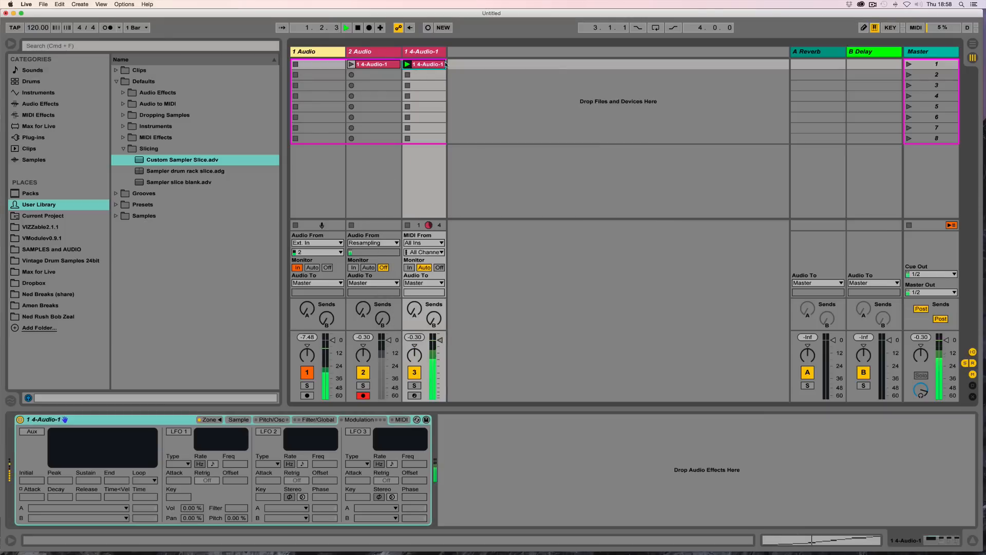
{"action": "left_click", "coordinate": [430, 65]}
{"action": "key", "text": "space"}
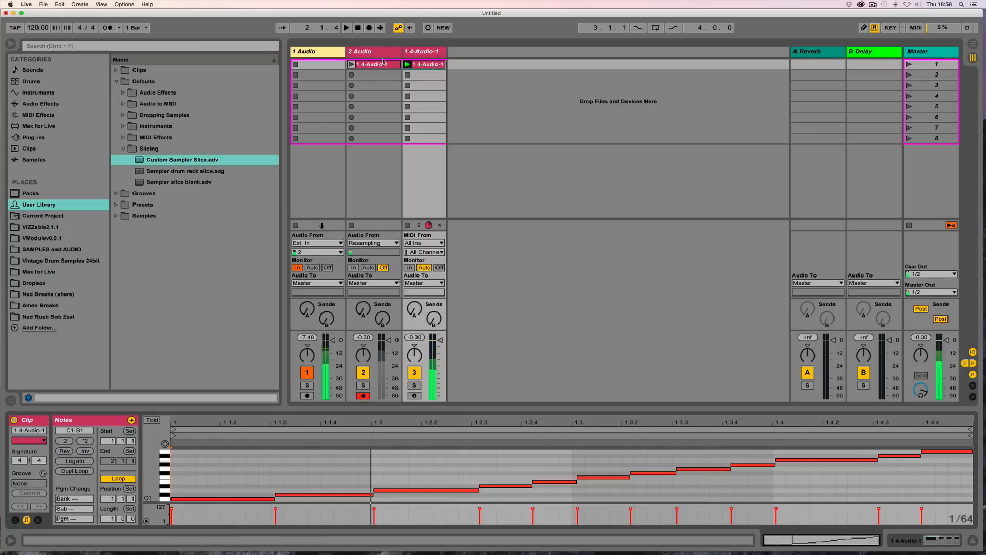
{"action": "left_click_drag", "start_coordinate": [401, 52], "coordinate": [295, 55]}
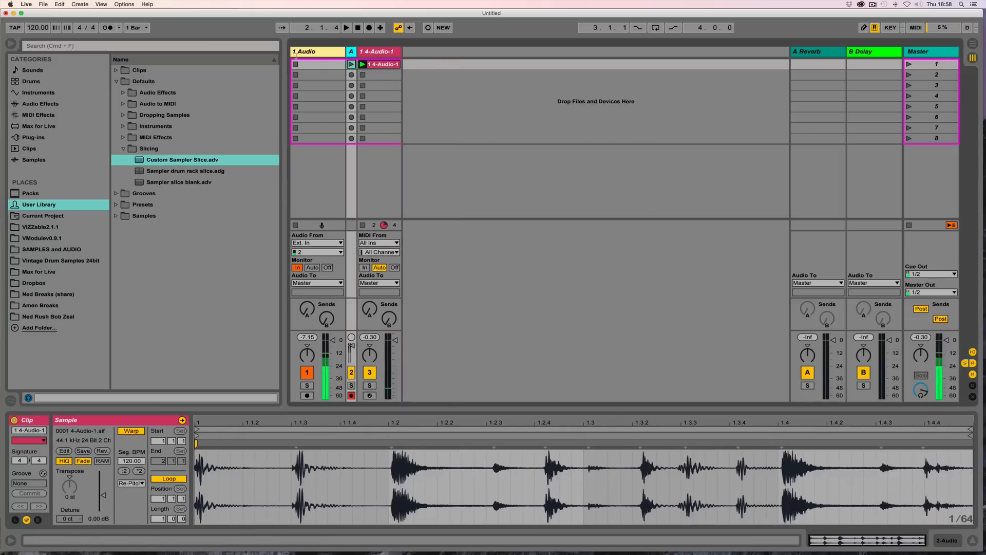
{"action": "left_click", "coordinate": [379, 65]}
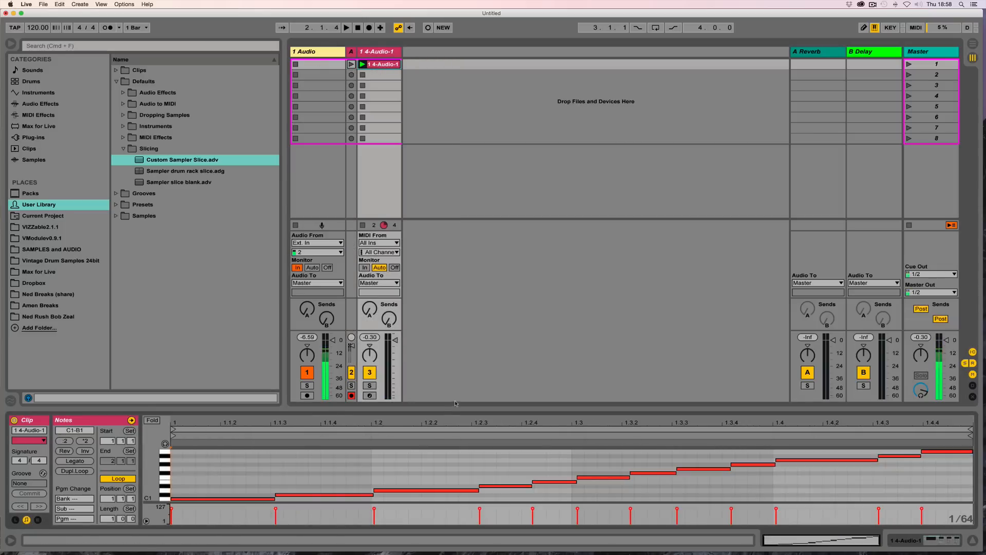
{"action": "left_click_drag", "start_coordinate": [452, 400], "coordinate": [452, 167]}
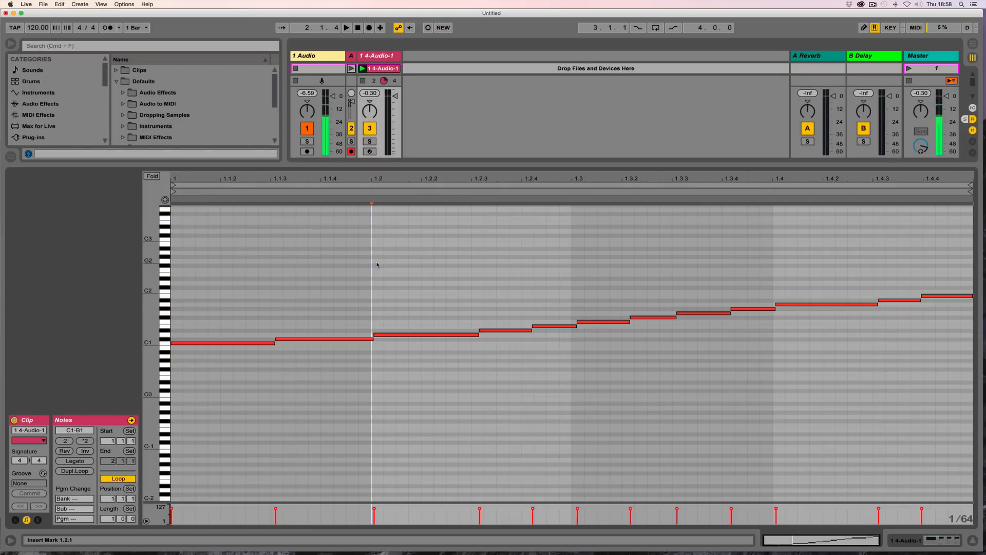
{"action": "key", "text": "super+a"}
{"action": "key", "text": "super+u"}
{"action": "key", "text": "space"}
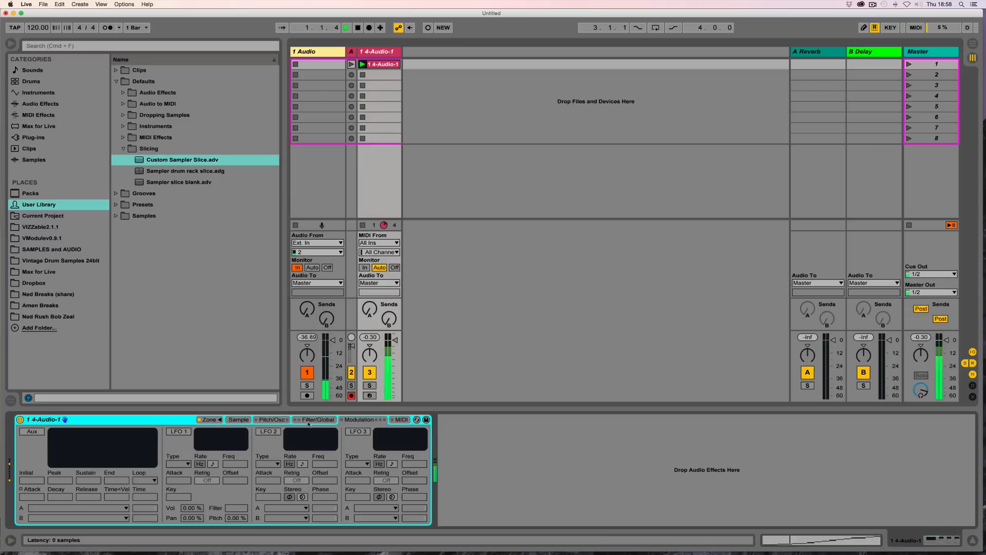
Step: Set the Sampler's amplitude envelope decay to 60.0 s and audition the result
{"action": "left_click", "coordinate": [309, 420]}
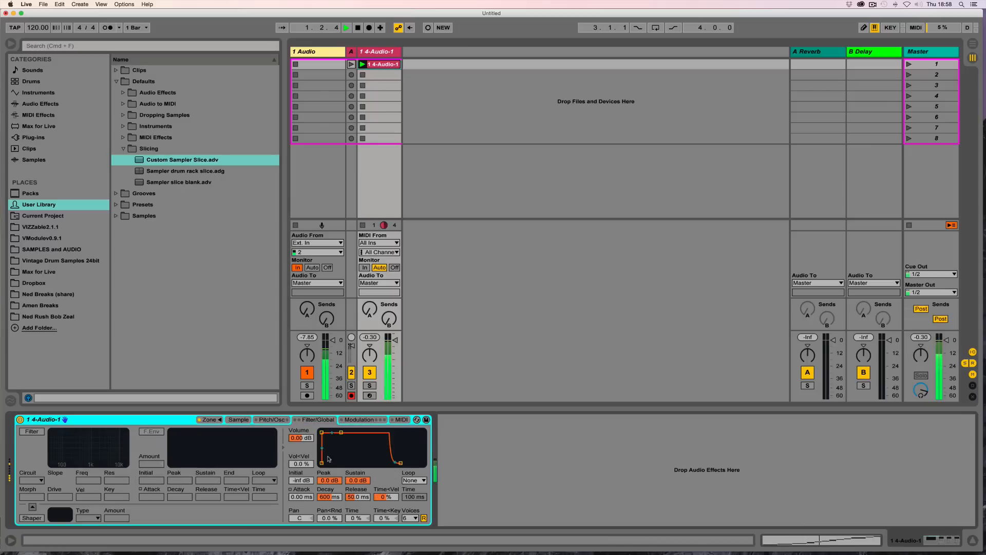
{"action": "left_click_drag", "start_coordinate": [332, 499], "coordinate": [332, 441]}
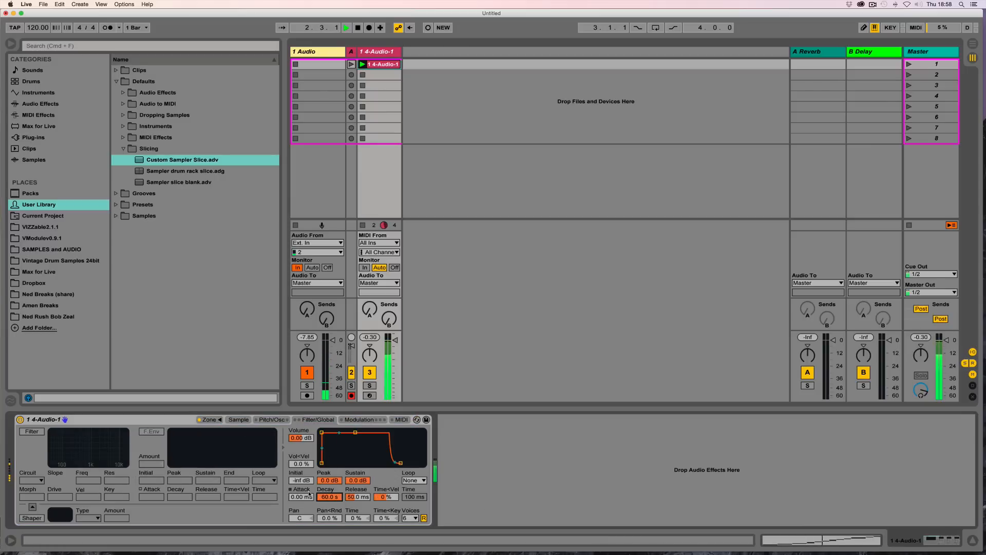
{"action": "key", "text": "space"}
Step: Transpose the Sampler down to -1 st and audition the clip
{"action": "left_click", "coordinate": [239, 420]}
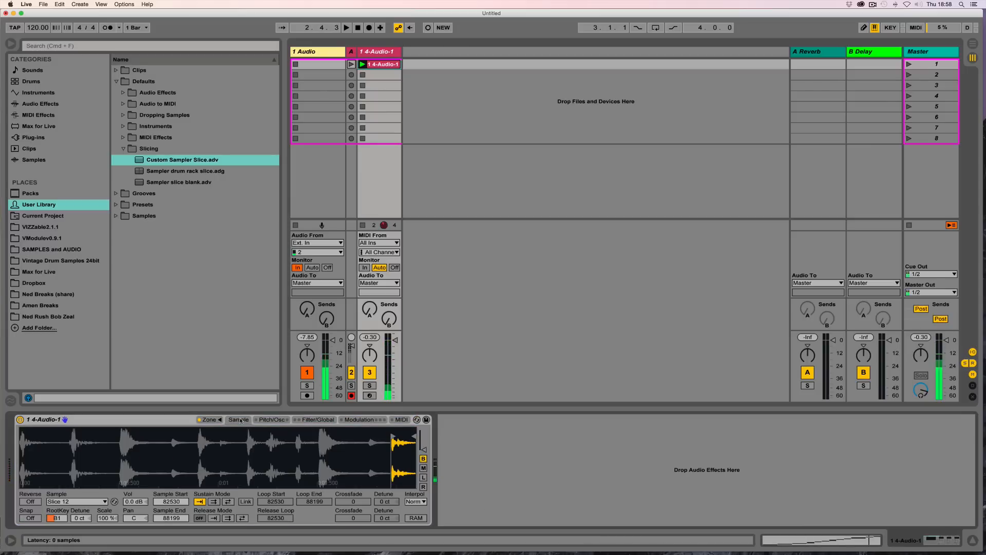
{"action": "left_click", "coordinate": [272, 420]}
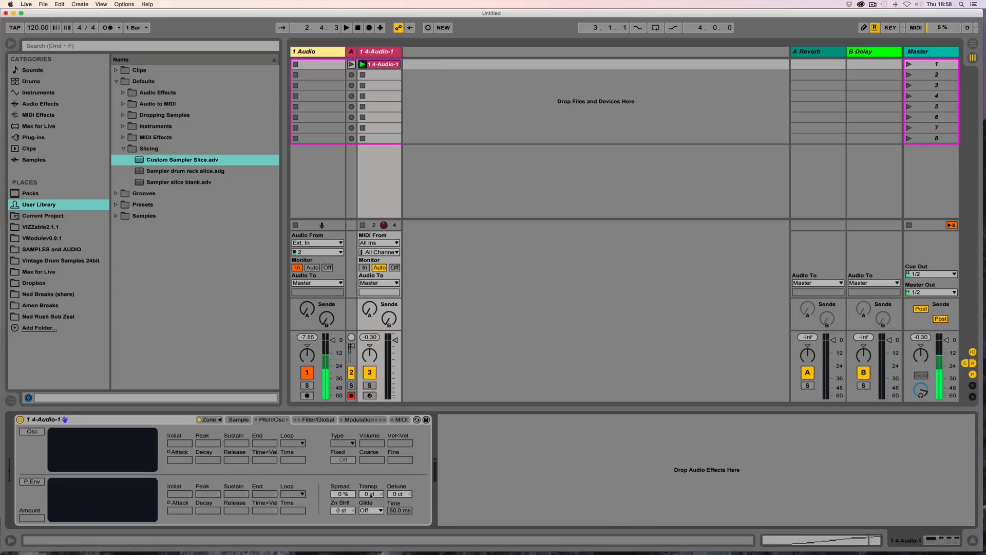
{"action": "left_click_drag", "start_coordinate": [371, 497], "coordinate": [378, 511]}
{"action": "key", "text": "space"}
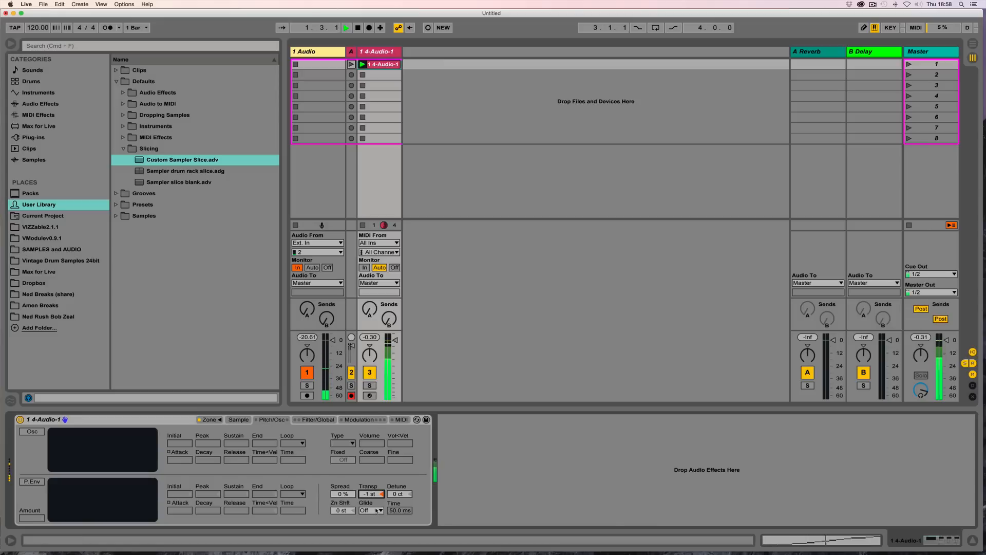
{"action": "key", "text": "space"}
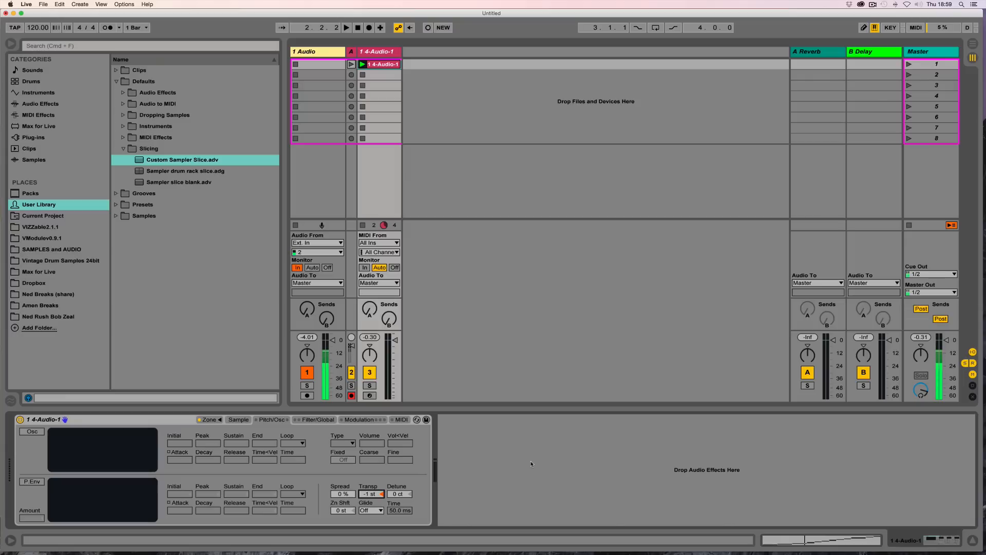
Step: Group the Sampler into an Instrument Rack and rename its chain Norman
{"action": "left_click", "coordinate": [107, 421]}
{"action": "right_click", "coordinate": [107, 421]}
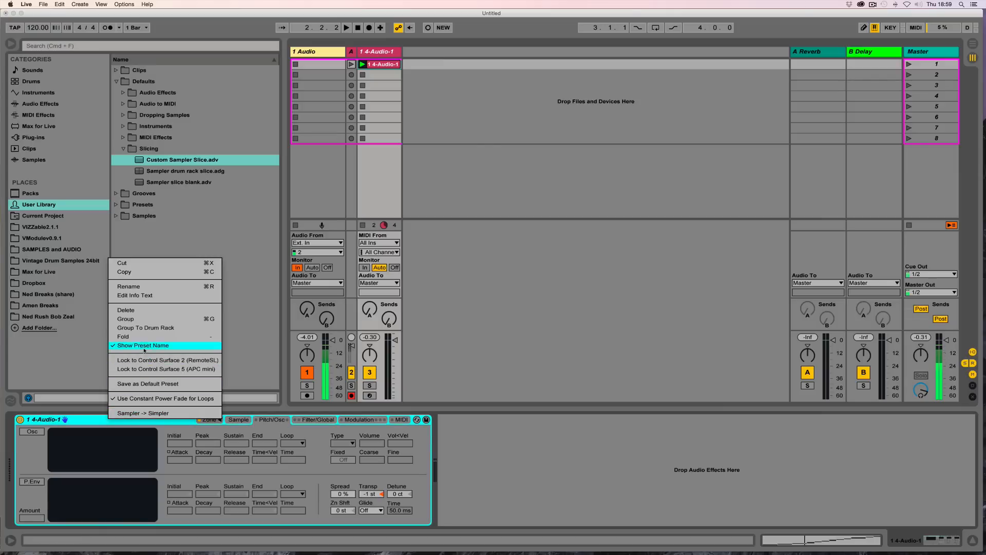
{"action": "left_click", "coordinate": [151, 323]}
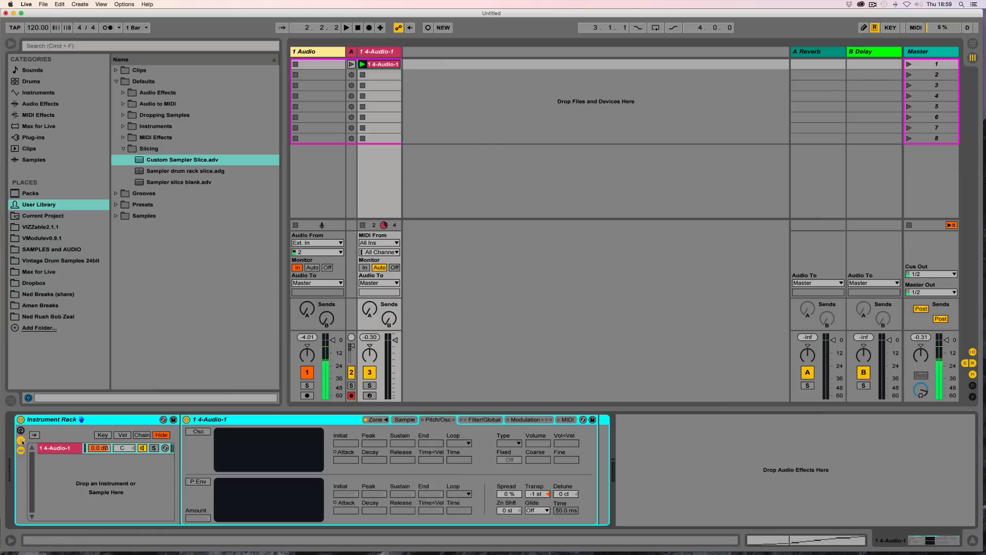
{"action": "left_click", "coordinate": [57, 449]}
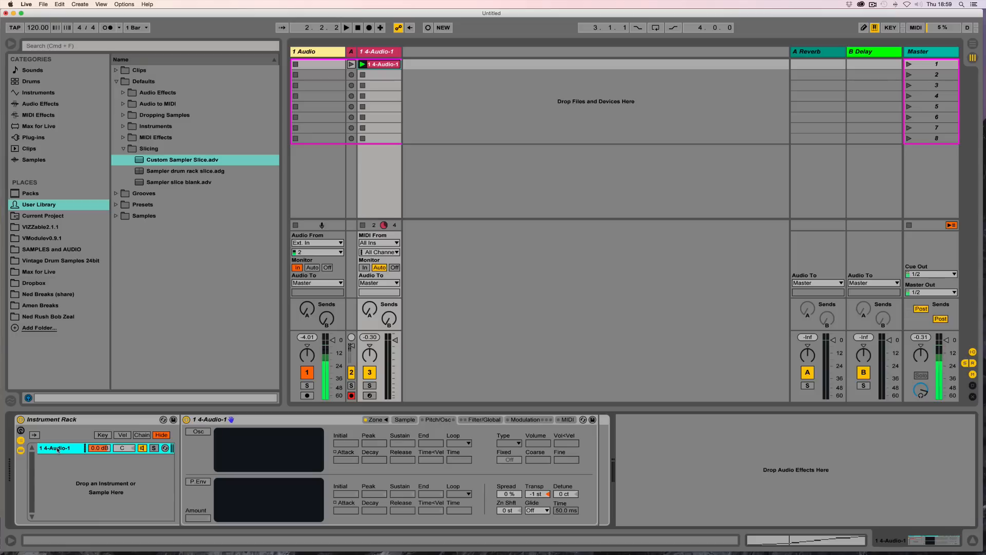
{"action": "key", "text": "super+r"}
{"action": "type", "text": "Norman"}
{"action": "key", "text": "Return"}
Step: Duplicate the Norman chain and rename the copy Reverse
{"action": "left_click", "coordinate": [363, 64]}
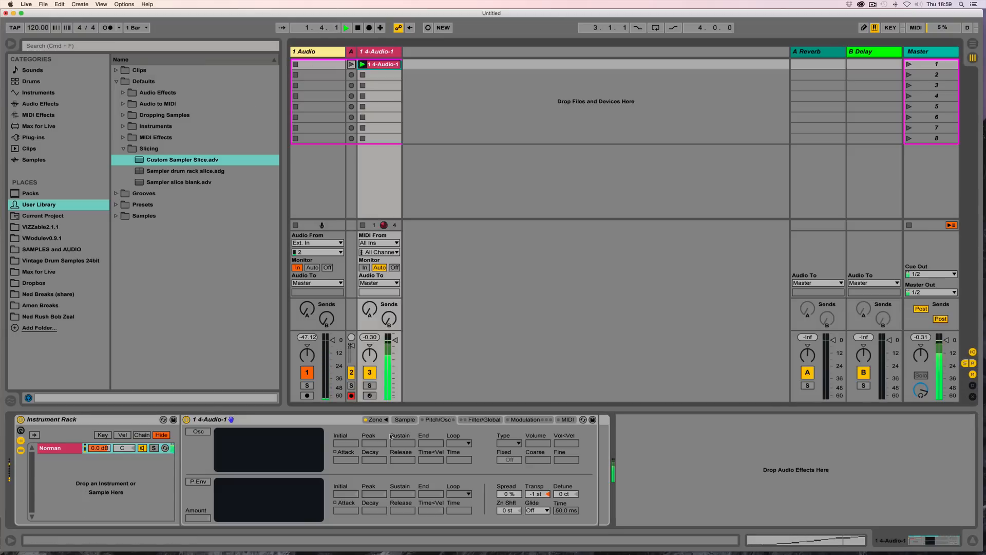
{"action": "left_click", "coordinate": [404, 419]}
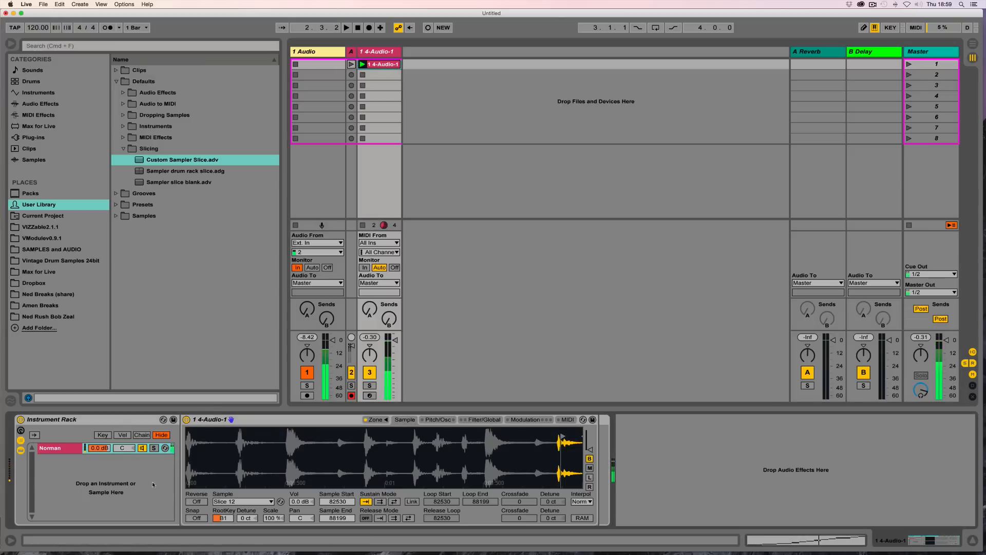
{"action": "left_click", "coordinate": [58, 448]}
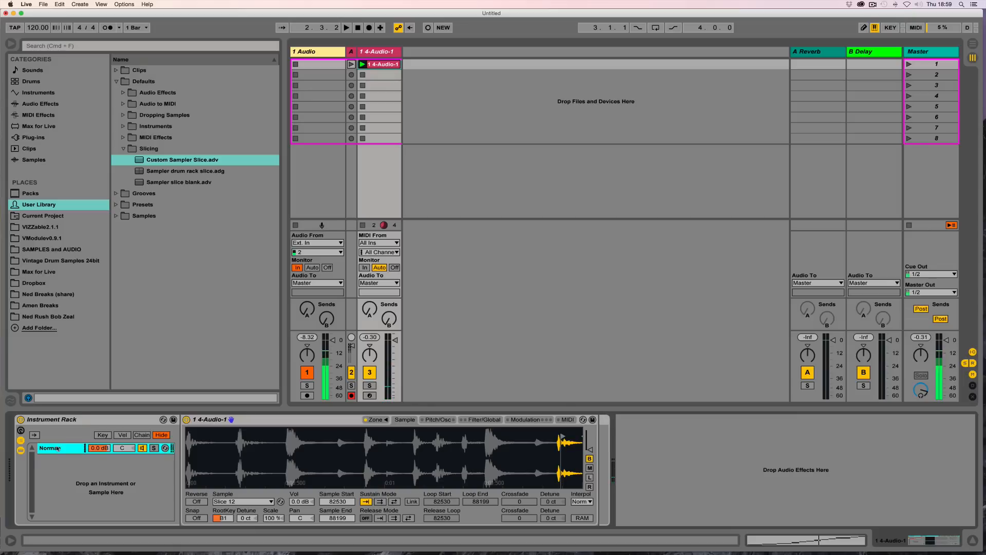
{"action": "key", "text": "super+d"}
{"action": "left_click", "coordinate": [153, 460]}
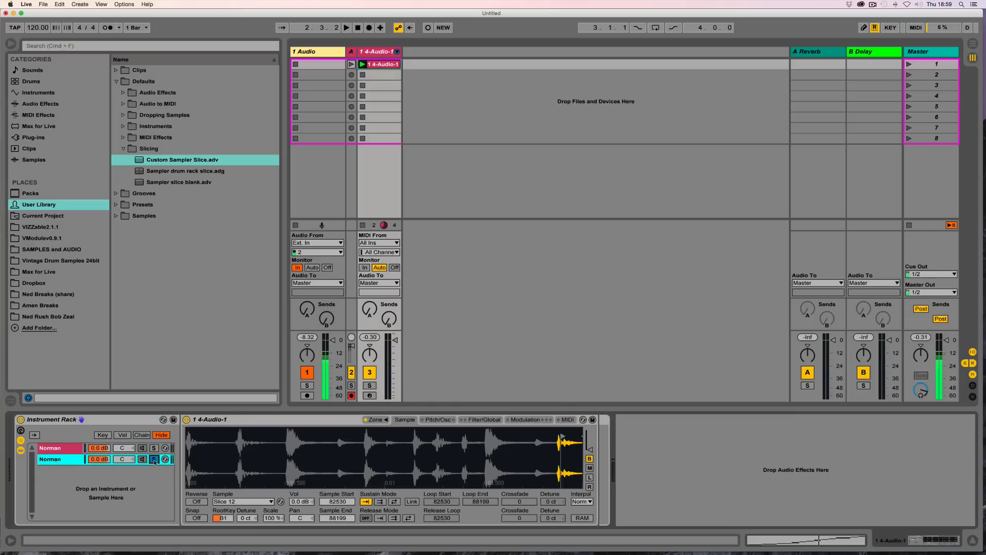
{"action": "key", "text": "super+r"}
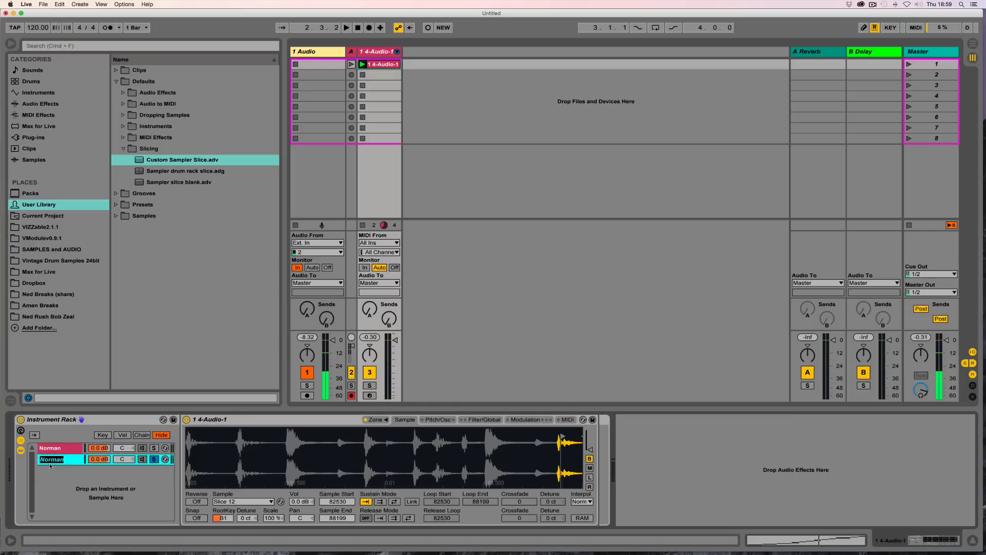
{"action": "type", "text": "Reverse"}
{"action": "key", "text": "Return"}
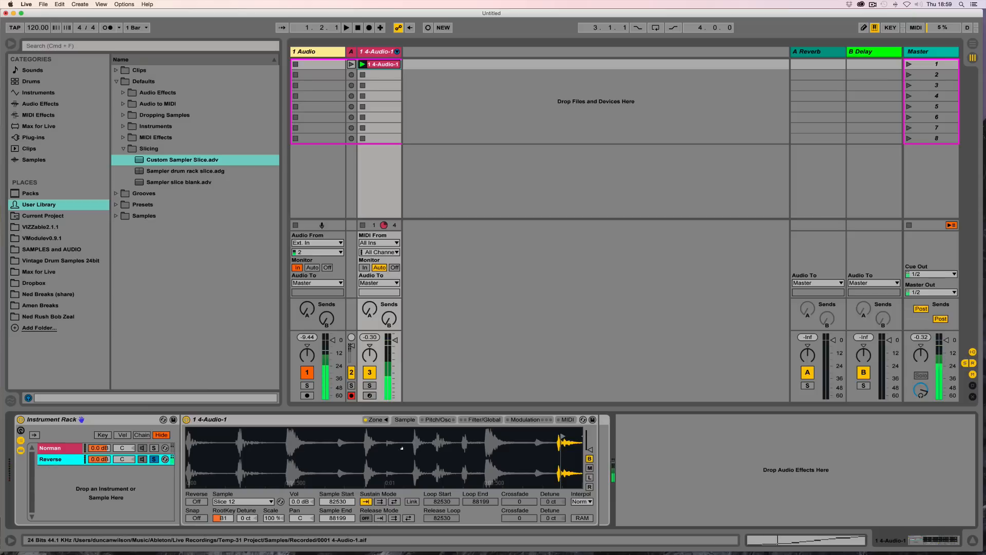
Step: Turn on Reverse in the Reverse chain's Sampler and colour the Reverse chain blue
{"action": "left_click", "coordinate": [197, 501]}
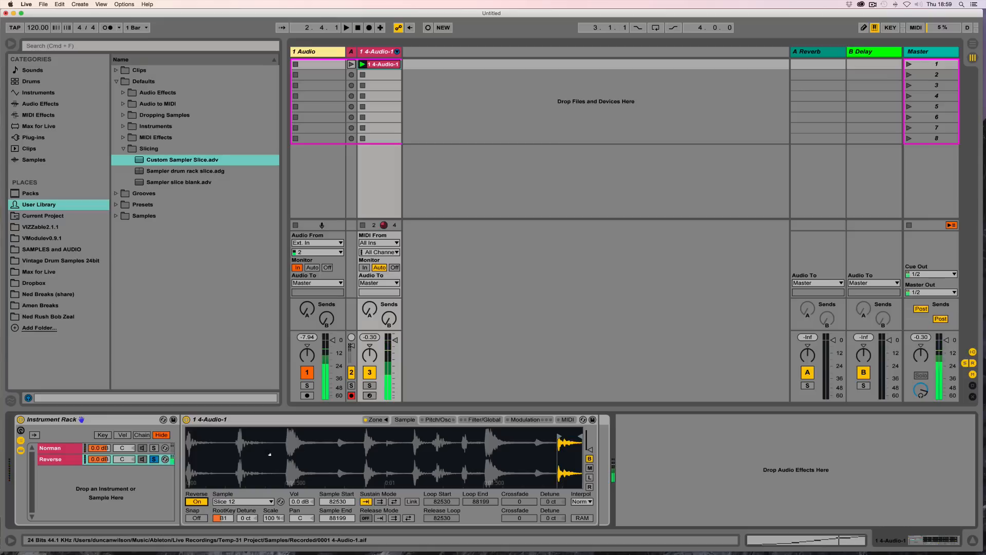
{"action": "left_click", "coordinate": [49, 461]}
{"action": "right_click", "coordinate": [57, 460]}
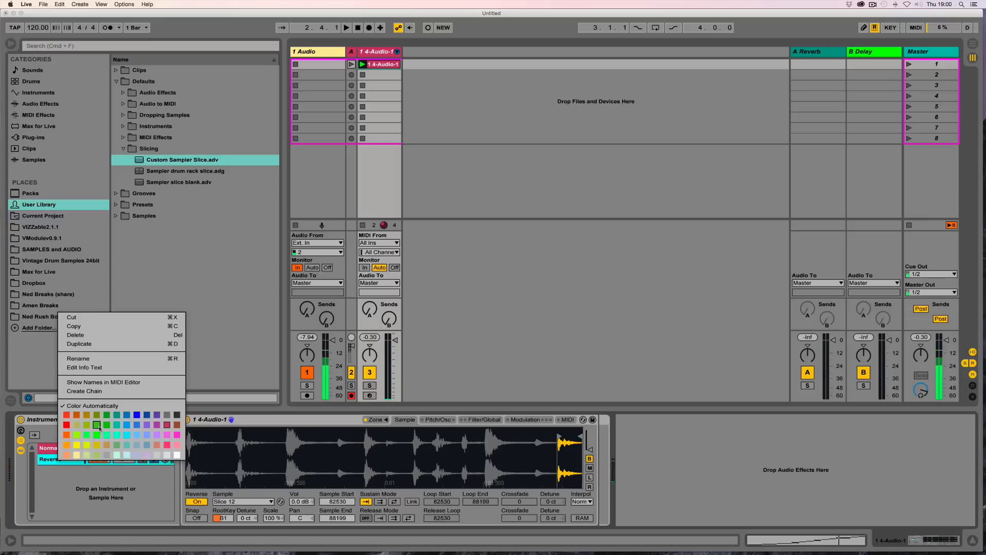
{"action": "left_click", "coordinate": [128, 416]}
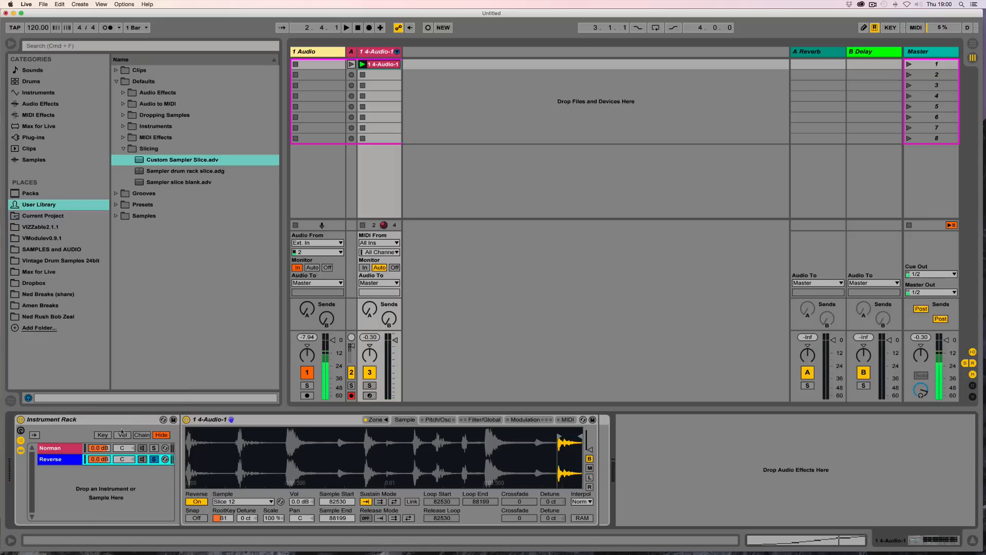
Step: Duplicate the Norman chain and rename the copy Loop
{"action": "left_click", "coordinate": [55, 451]}
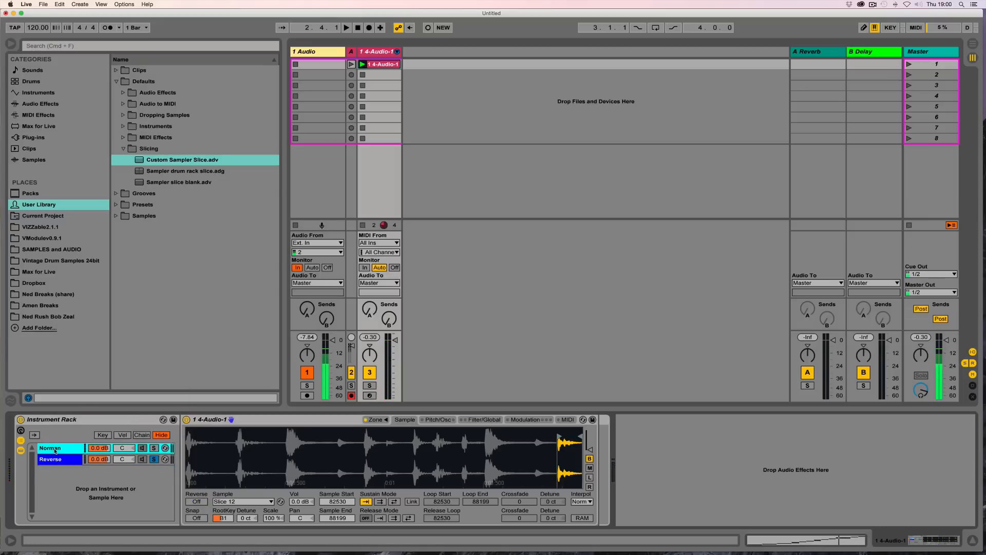
{"action": "key", "text": "super+d"}
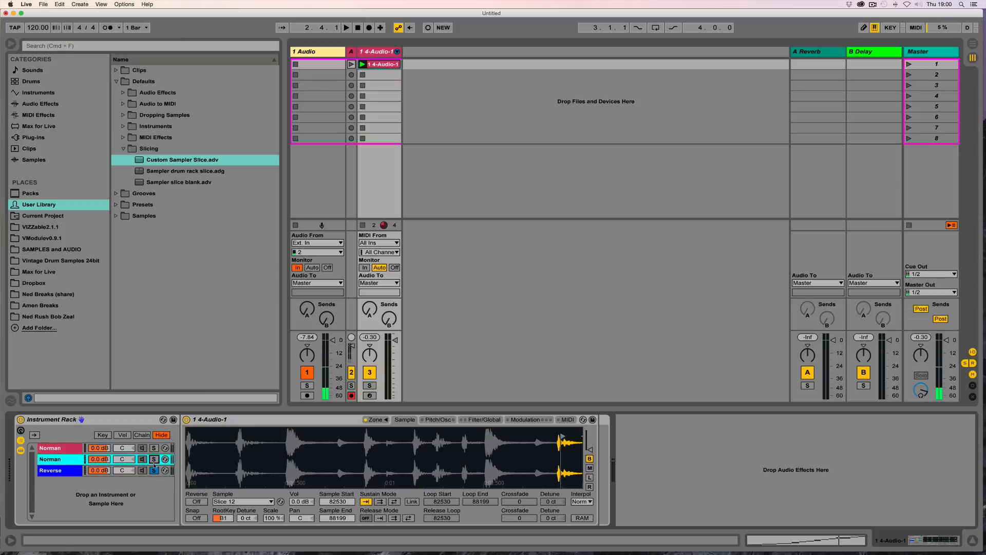
{"action": "left_click", "coordinate": [155, 471]}
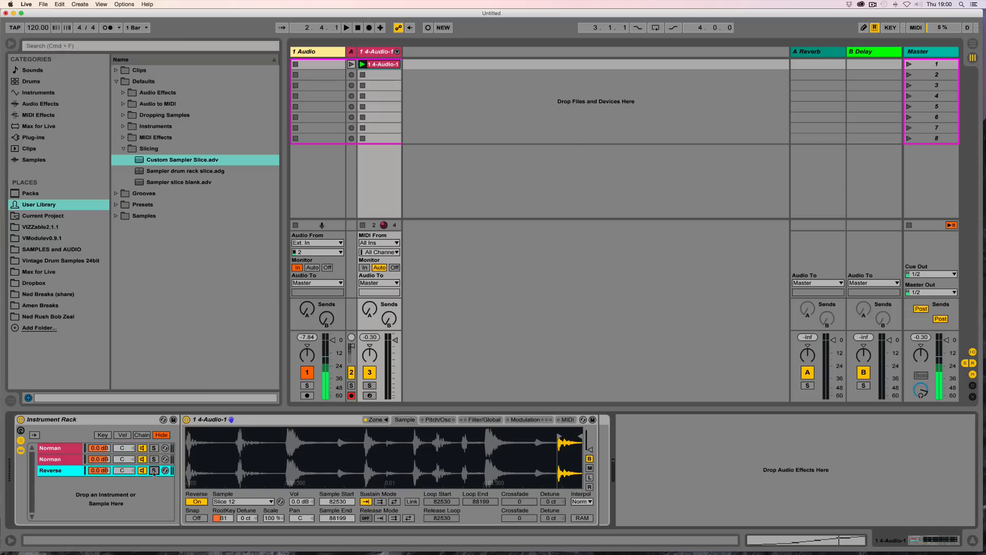
{"action": "left_click", "coordinate": [154, 470]}
{"action": "left_click", "coordinate": [154, 459], "text": "super"}
{"action": "left_click", "coordinate": [154, 469]}
{"action": "left_click", "coordinate": [57, 460], "text": "shift"}
{"action": "key", "text": "super+r"}
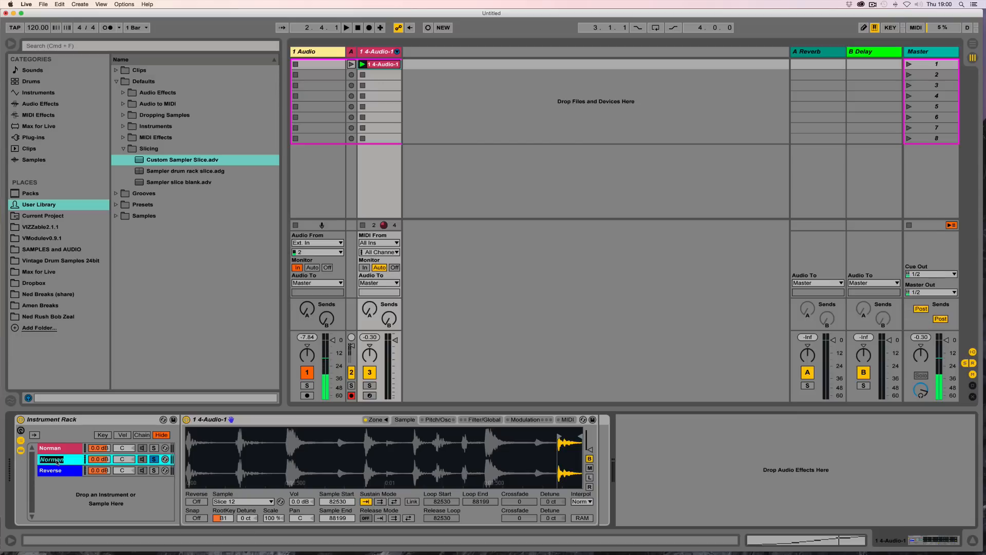
{"action": "type", "text": "Loop"}
{"action": "key", "text": "Return"}
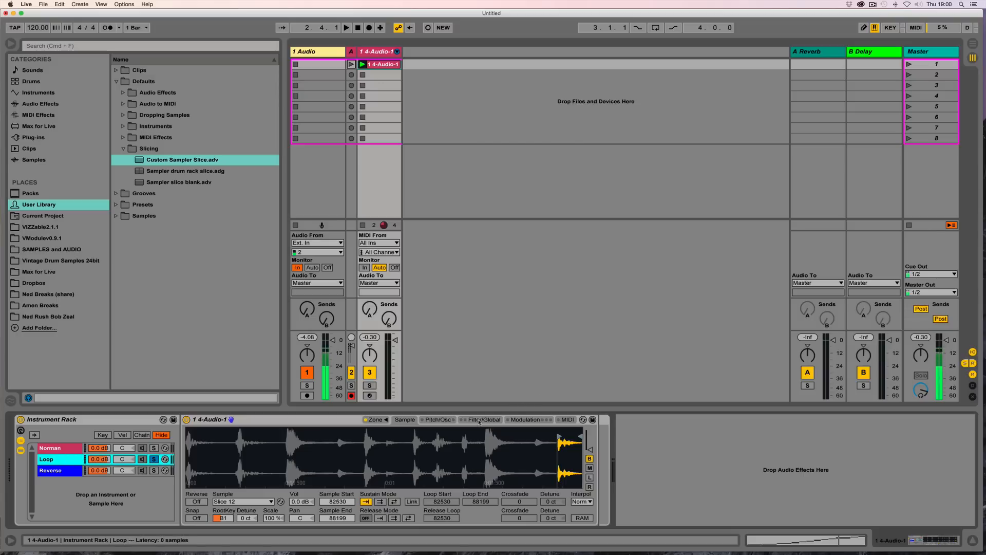
Step: Enable the Sampler's Aux modulation envelope and set its decay and release to 1.00 ms
{"action": "left_click", "coordinate": [522, 420]}
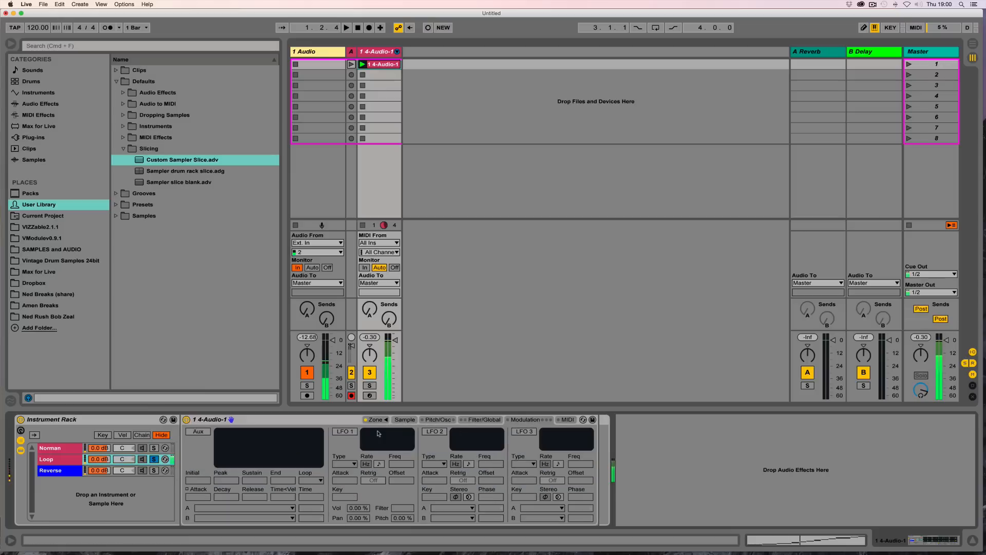
{"action": "left_click", "coordinate": [199, 432]}
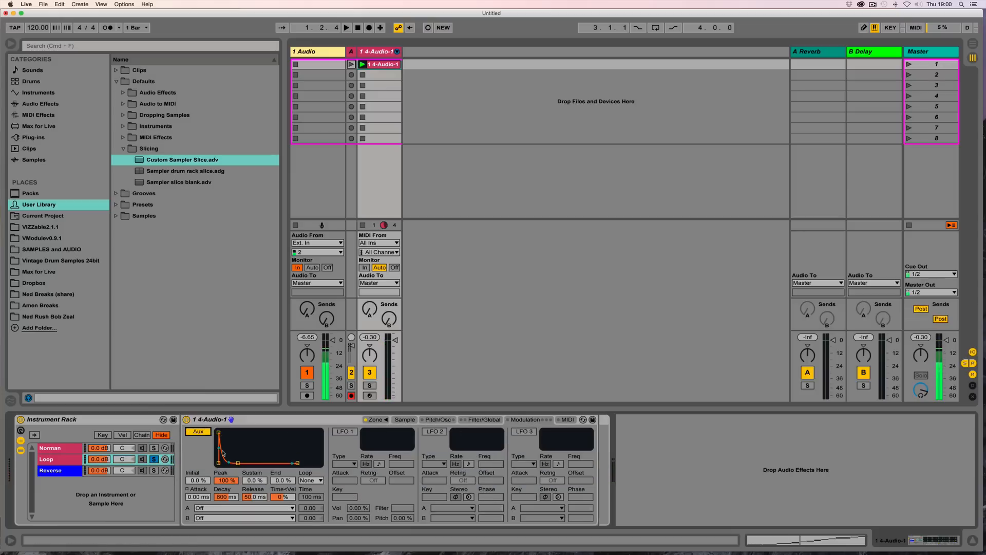
{"action": "left_click_drag", "start_coordinate": [226, 480], "coordinate": [226, 531]}
{"action": "left_click", "coordinate": [254, 480]}
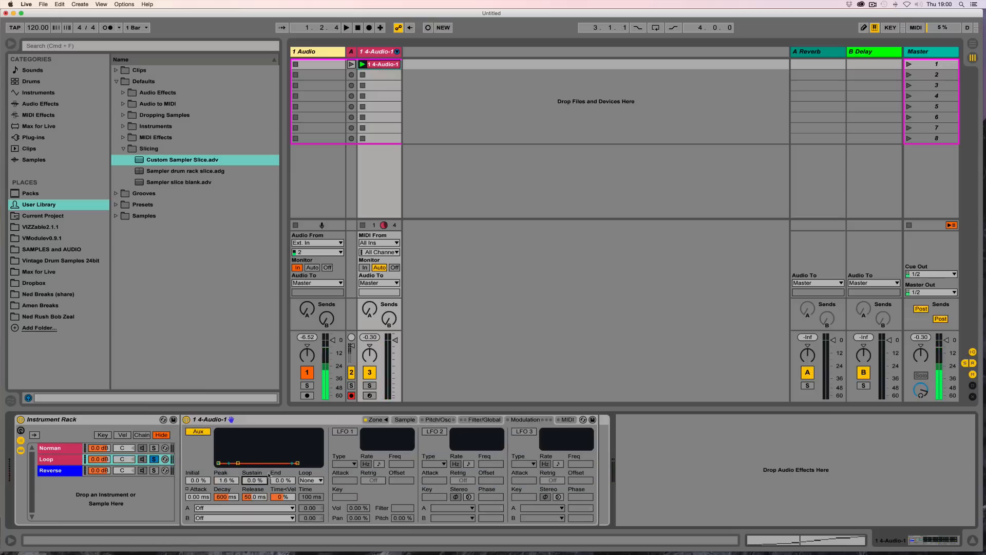
{"action": "left_click", "coordinate": [283, 480]}
{"action": "left_click", "coordinate": [224, 497]}
{"action": "left_click_drag", "start_coordinate": [222, 498], "coordinate": [223, 544]}
{"action": "left_click_drag", "start_coordinate": [254, 498], "coordinate": [255, 545]}
{"action": "left_click", "coordinate": [283, 497]}
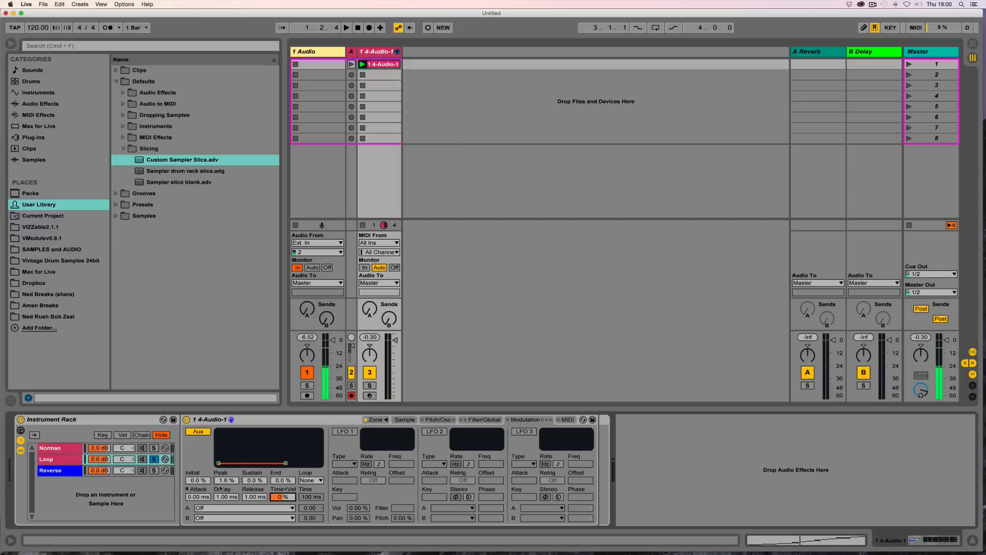
Step: Set the Aux envelope's peak, sustain and end levels to 5%
{"action": "left_click_drag", "start_coordinate": [226, 481], "coordinate": [226, 531]}
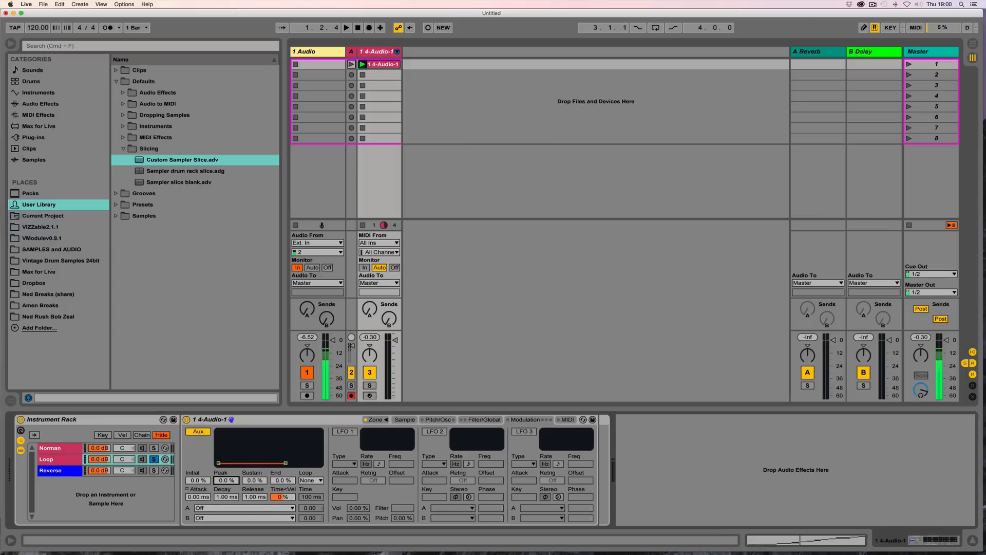
{"action": "type", "text": "5"}
{"action": "key", "text": "Return"}
{"action": "left_click", "coordinate": [252, 481]}
{"action": "type", "text": "5"}
{"action": "key", "text": "Return"}
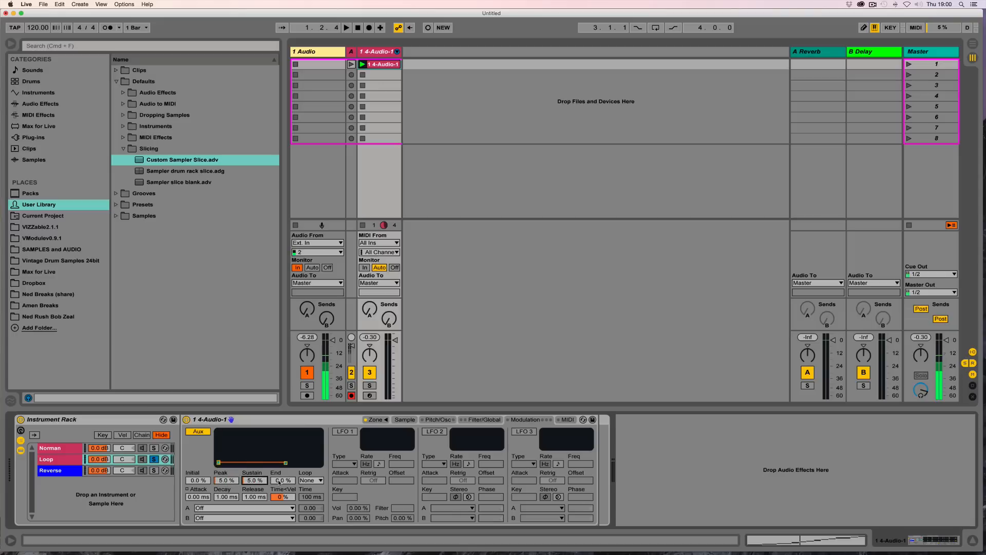
{"action": "left_click", "coordinate": [279, 482]}
{"action": "type", "text": "5"}
{"action": "left_click", "coordinate": [201, 483]}
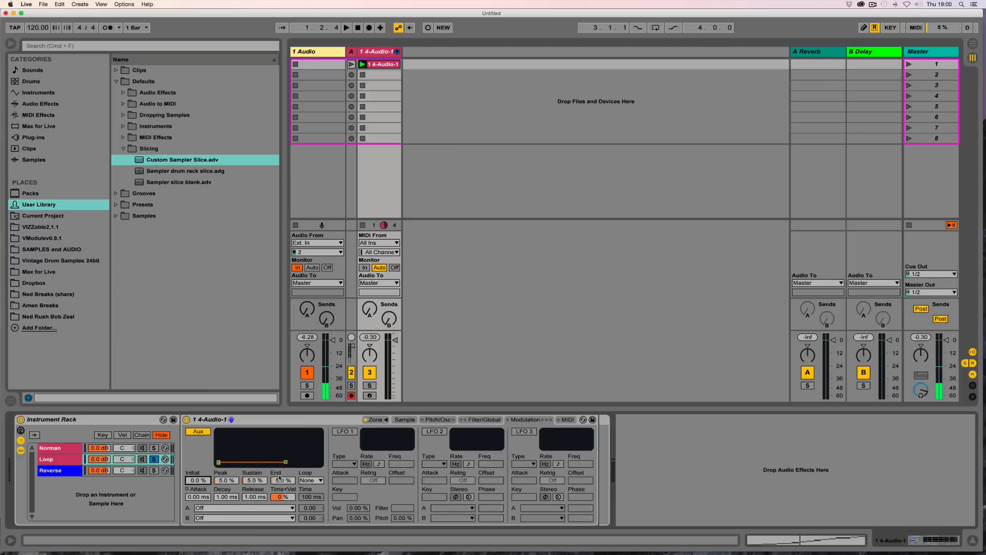
Step: Route the Aux envelope's A destination to Loop Length at amount 100.00 and start playback
{"action": "left_click", "coordinate": [244, 508]}
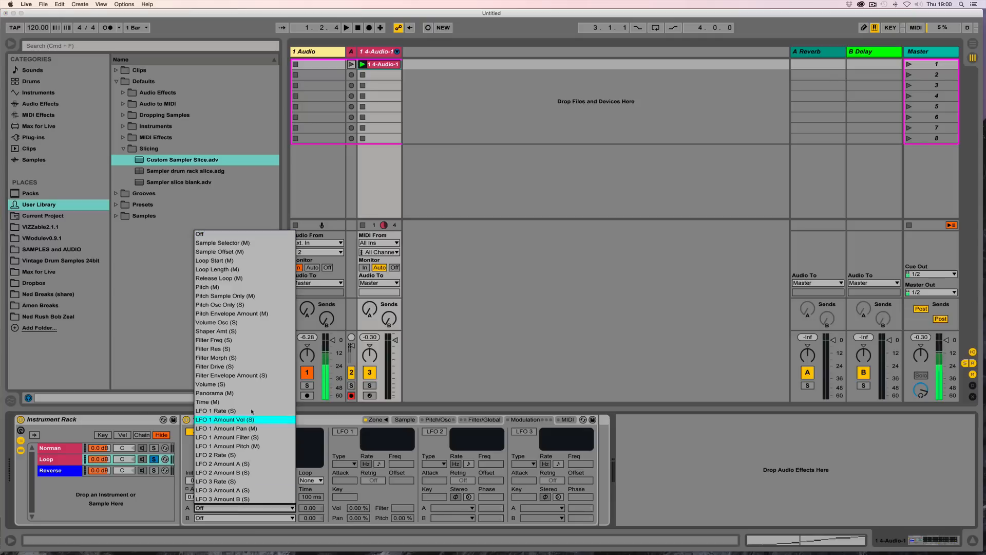
{"action": "left_click", "coordinate": [235, 270]}
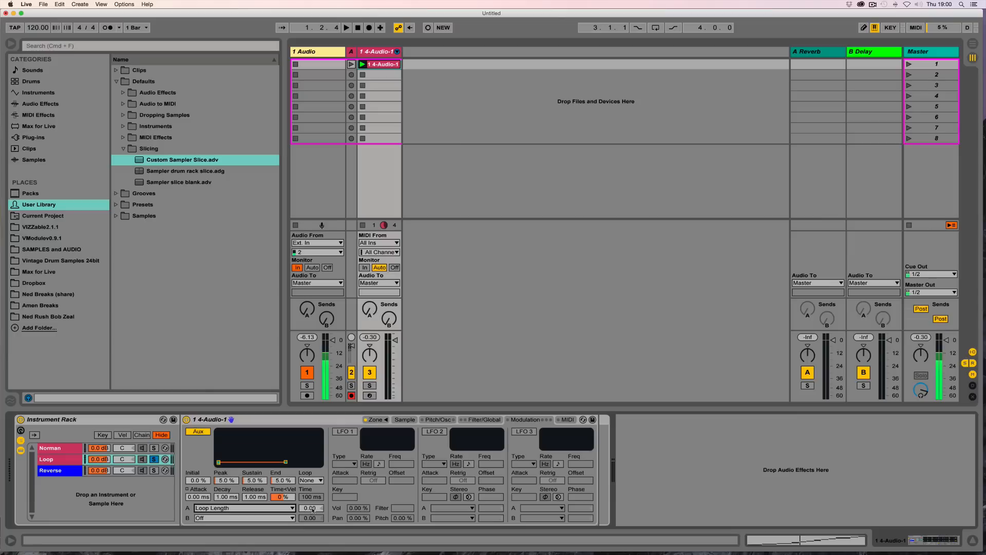
{"action": "left_click_drag", "start_coordinate": [312, 510], "coordinate": [312, 422]}
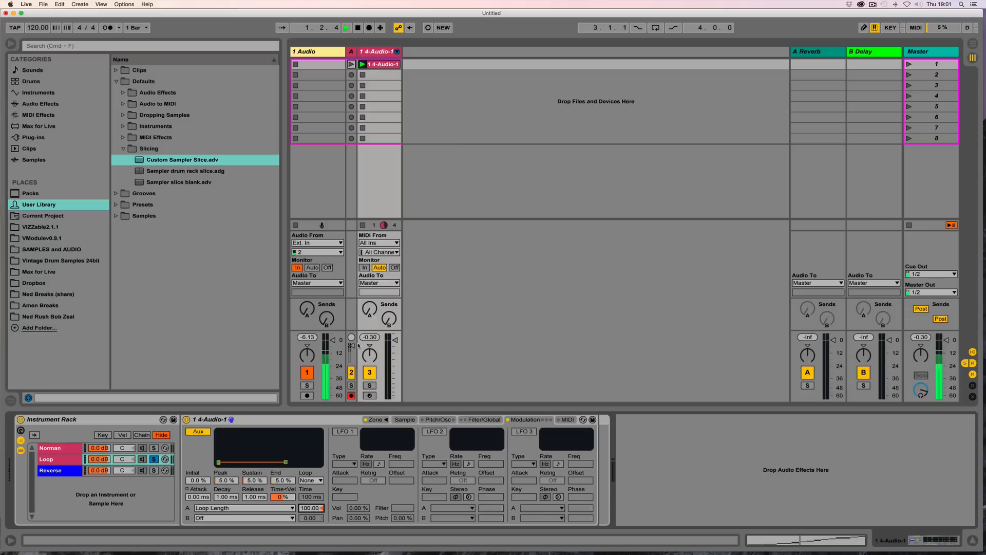
{"action": "key", "text": "space"}
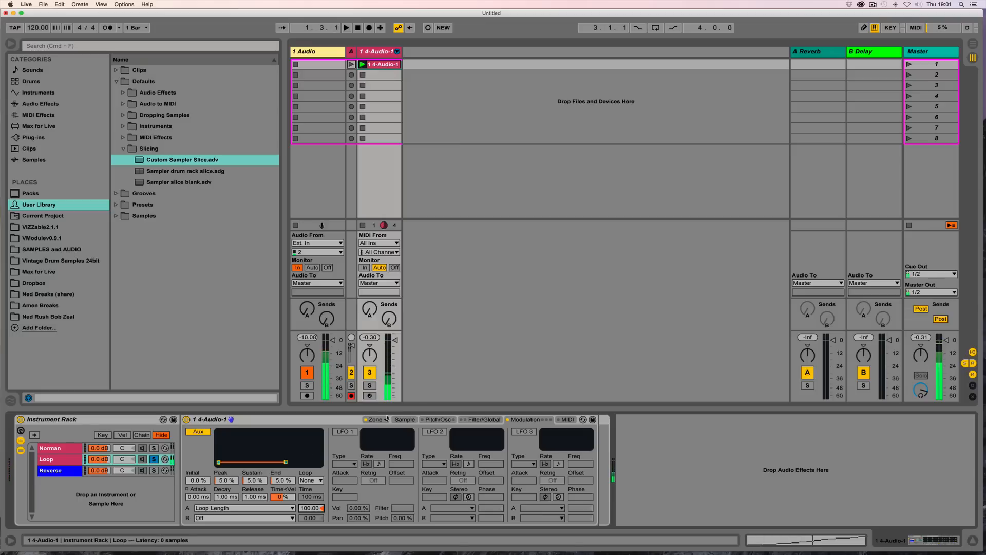
Step: Open the Sampler's zone editor and select Slice 7
{"action": "left_click", "coordinate": [405, 420]}
{"action": "left_click", "coordinate": [378, 420]}
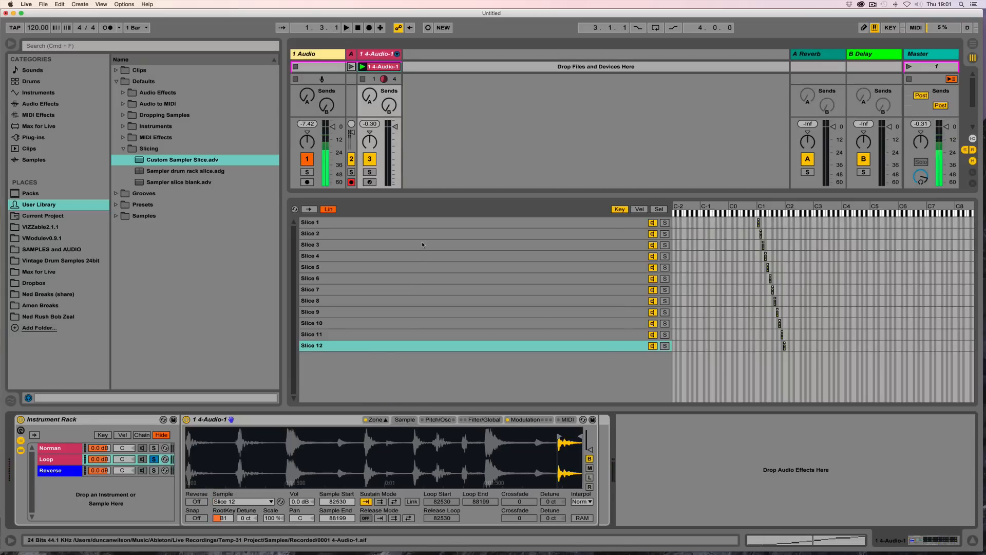
{"action": "left_click", "coordinate": [410, 288]}
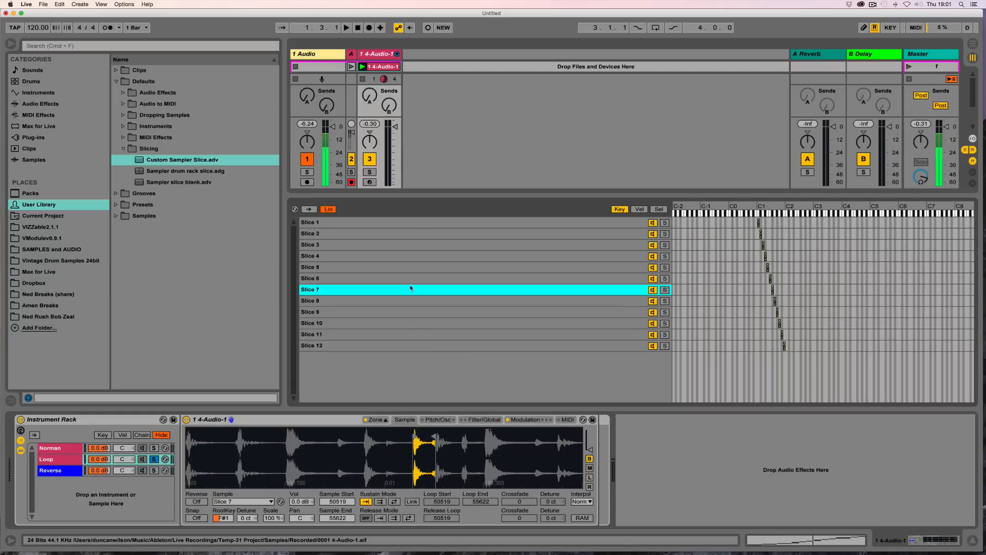
Step: Colour the Loop chain green
{"action": "right_click", "coordinate": [61, 461]}
{"action": "left_click", "coordinate": [129, 414]}
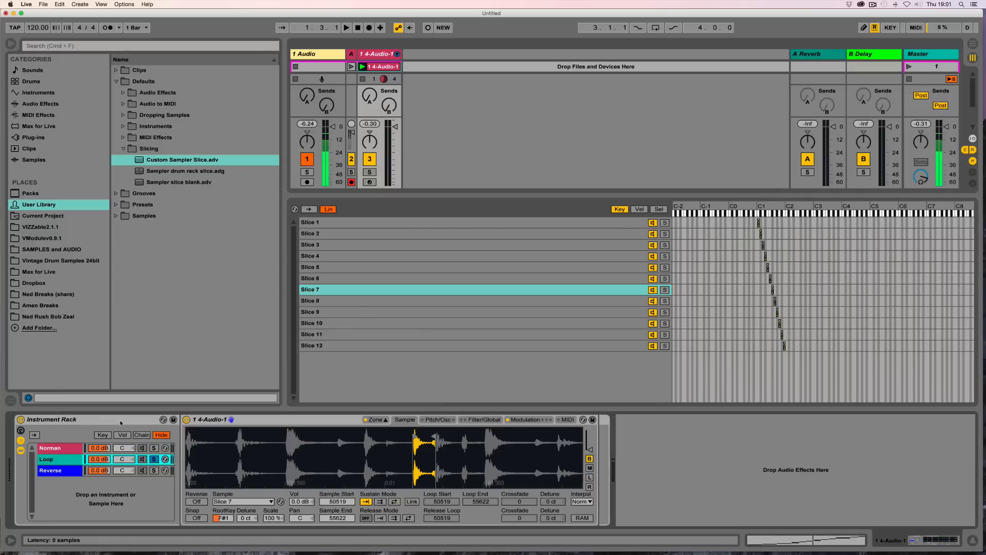
{"action": "right_click", "coordinate": [70, 459]}
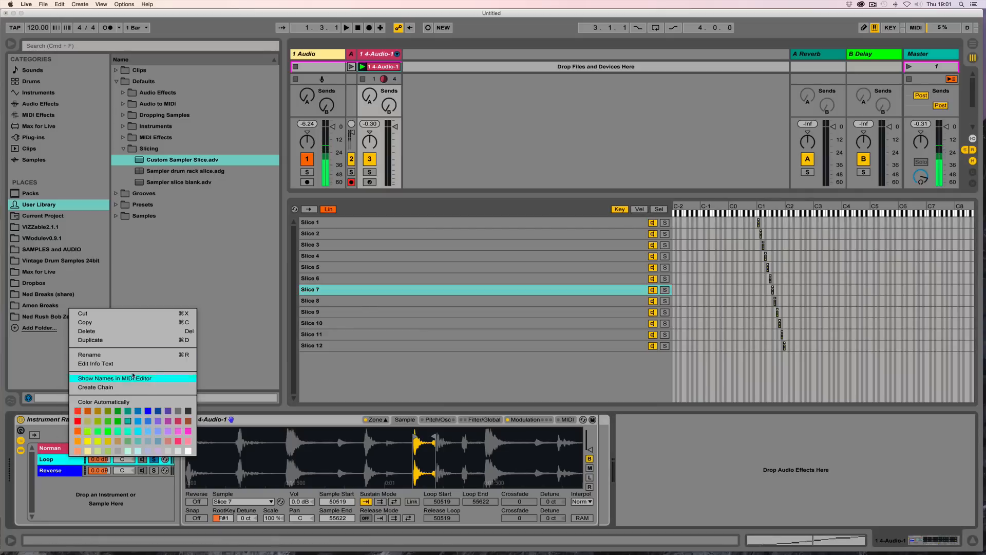
{"action": "left_click", "coordinate": [108, 432]}
{"action": "key", "text": "super+z"}
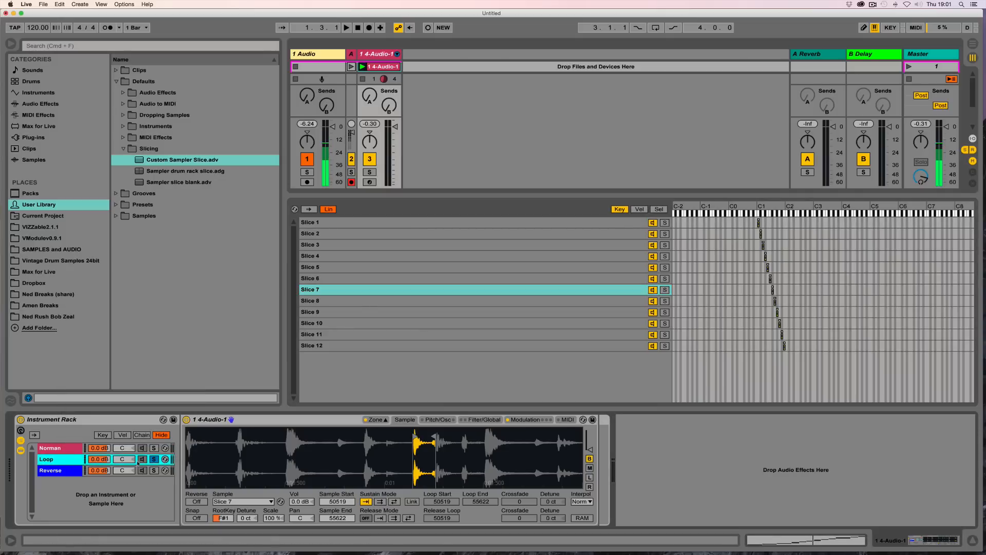
Step: Select all 12 slices, set their sustain mode to forward loop and audition playback
{"action": "left_click", "coordinate": [262, 421]}
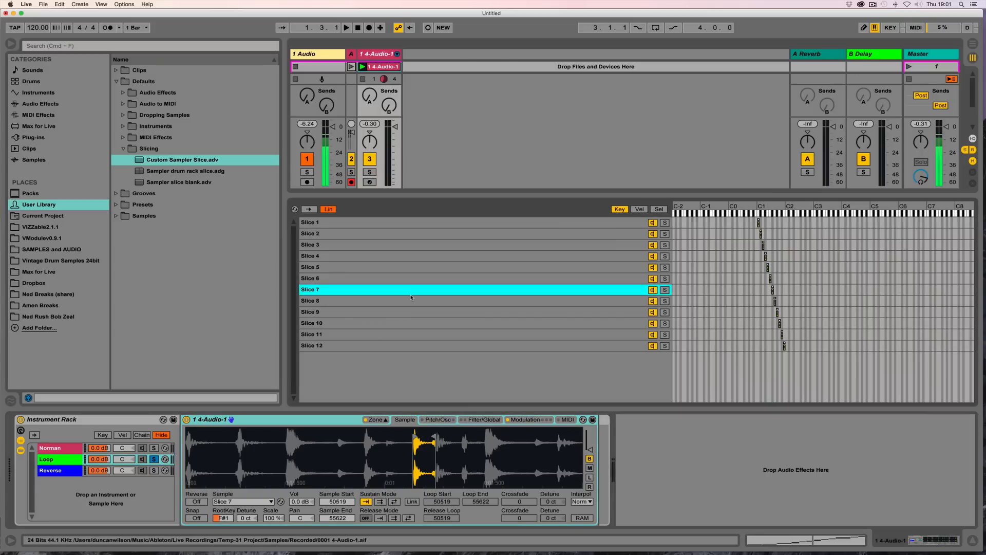
{"action": "key", "text": "super+a"}
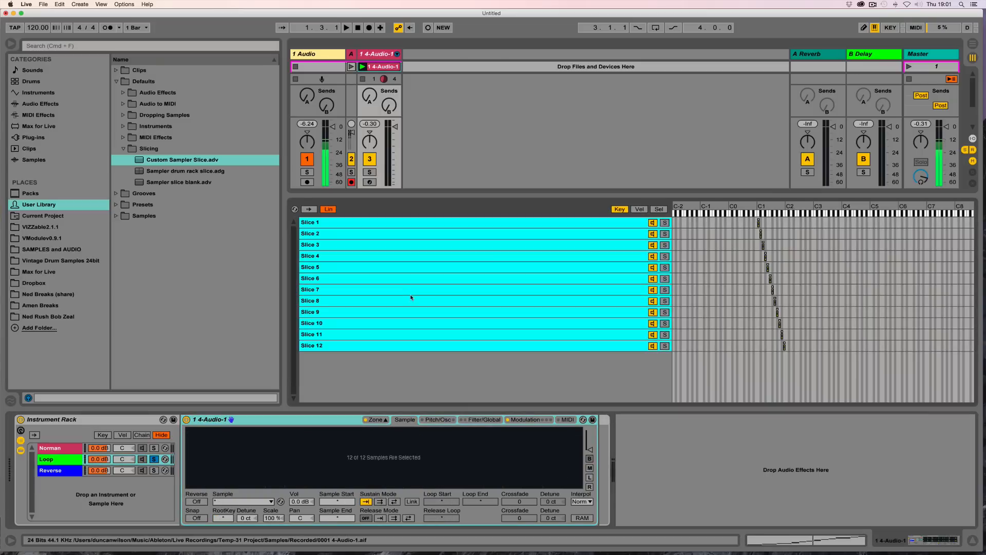
{"action": "left_click", "coordinate": [380, 502]}
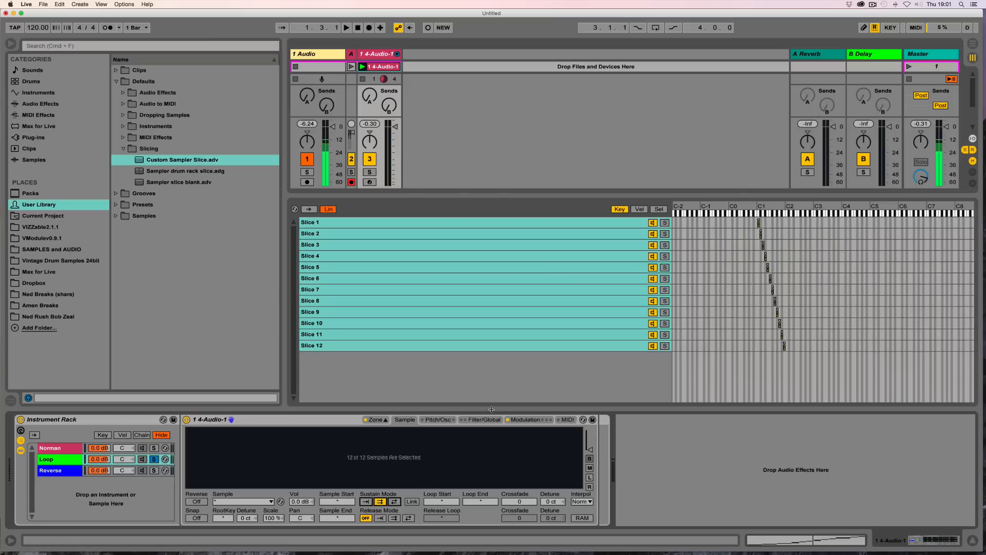
{"action": "key", "text": "space"}
{"action": "key", "text": "space"}
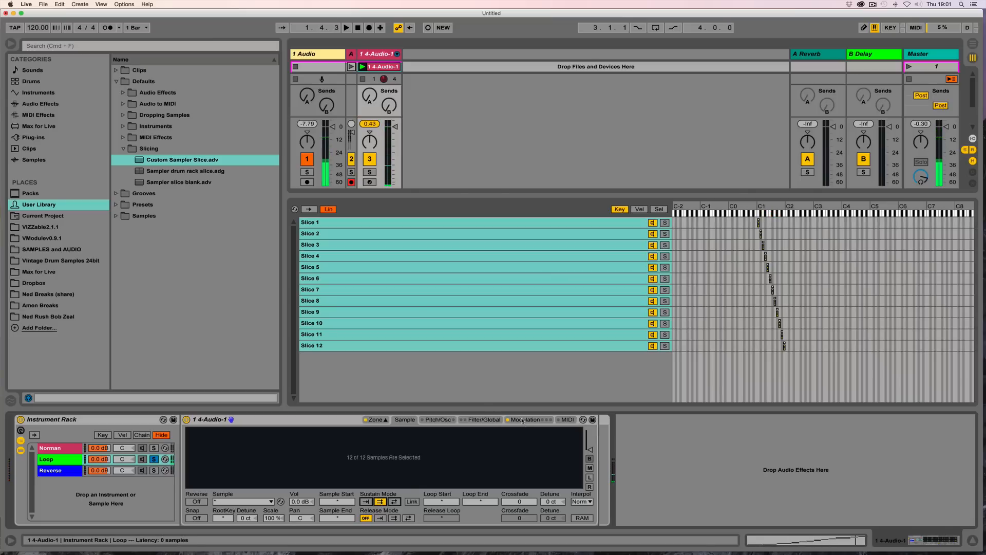
{"action": "key", "text": "space"}
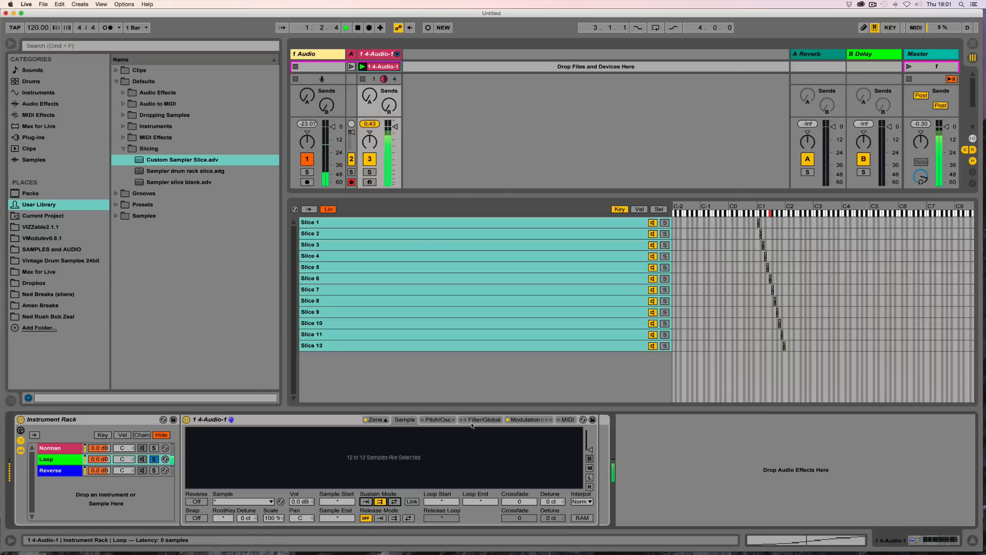
{"action": "key", "text": "space"}
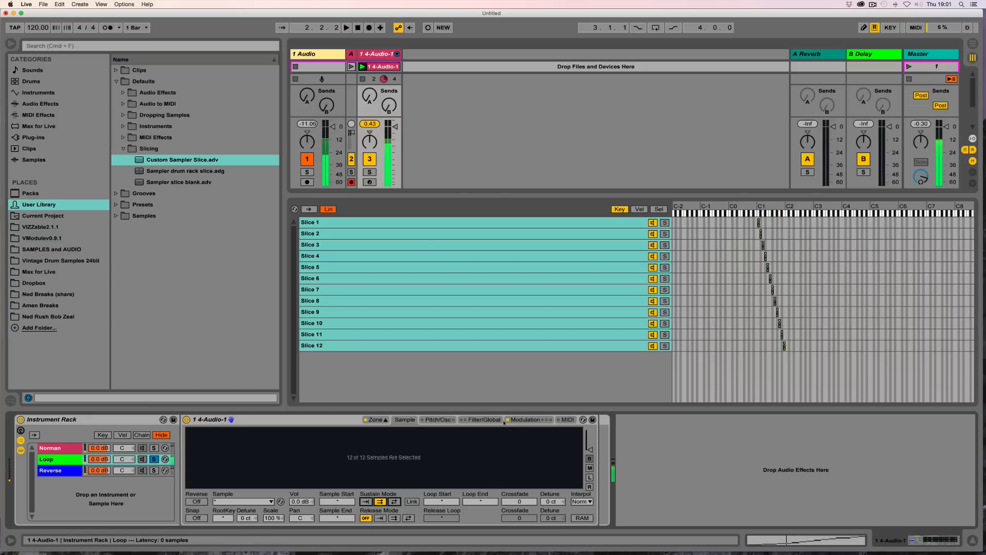
Step: Shorten the amplitude envelope decay to about 21 ms with sustain about -7.7 dB and audition
{"action": "left_click", "coordinate": [523, 419]}
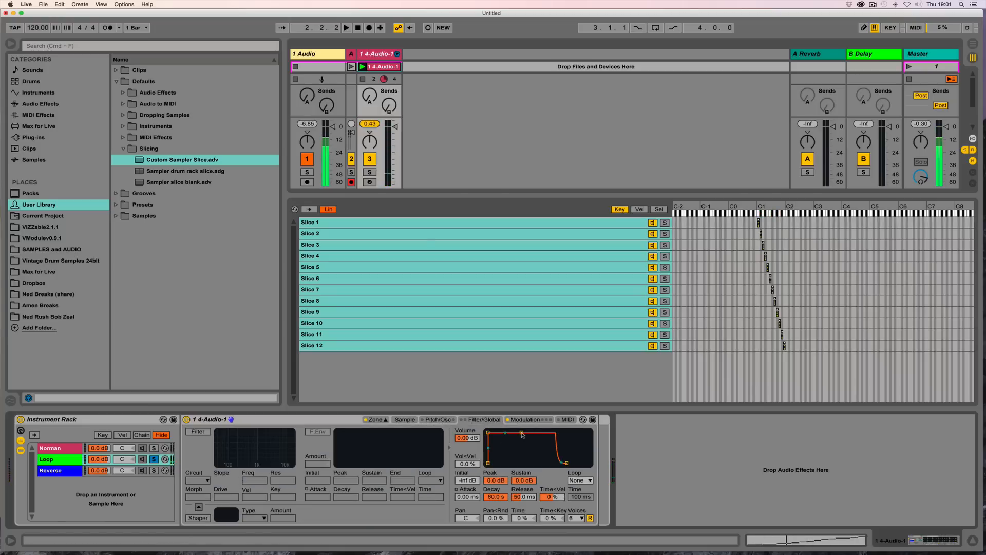
{"action": "left_click_drag", "start_coordinate": [522, 432], "coordinate": [496, 438]}
{"action": "key", "text": "space"}
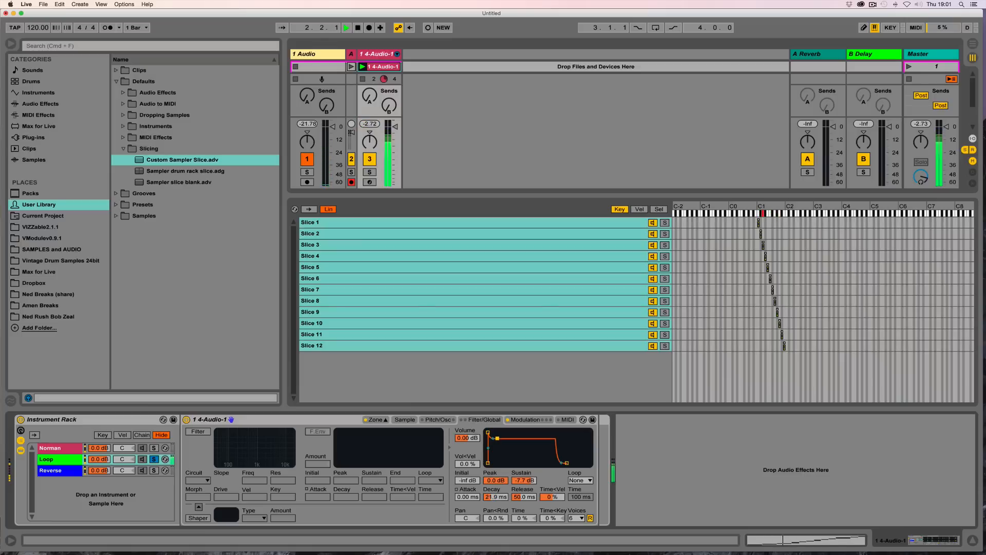
Step: Set the amplitude envelope release to 1.00 ms and limit the Sampler to 1 voice
{"action": "left_click_drag", "start_coordinate": [517, 499], "coordinate": [517, 522]}
{"action": "key", "text": "space"}
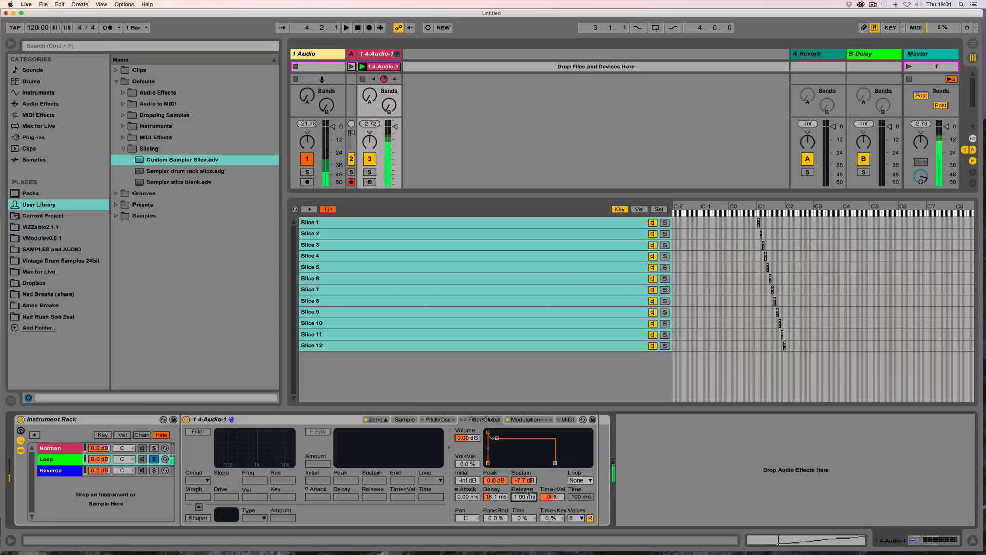
{"action": "left_click", "coordinate": [580, 519]}
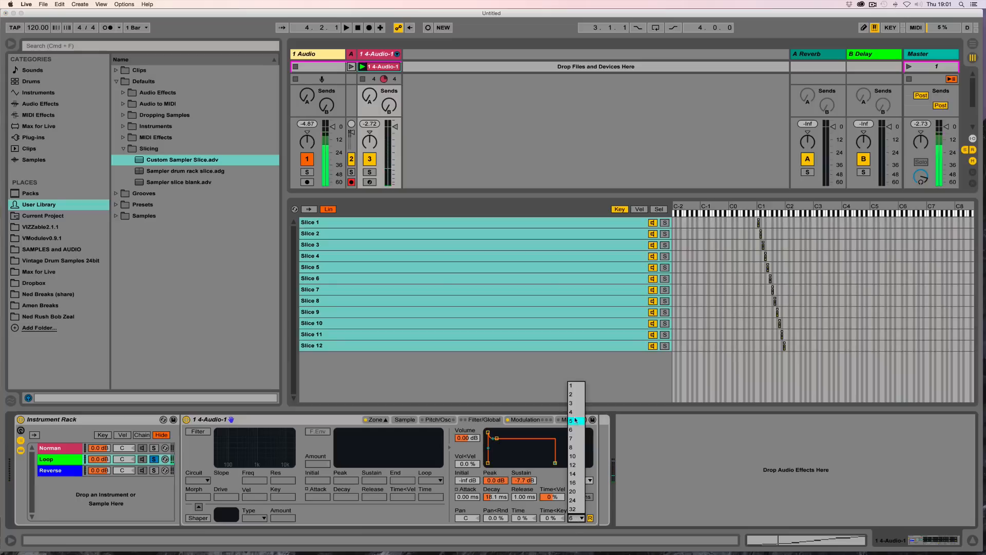
{"action": "left_click", "coordinate": [575, 388]}
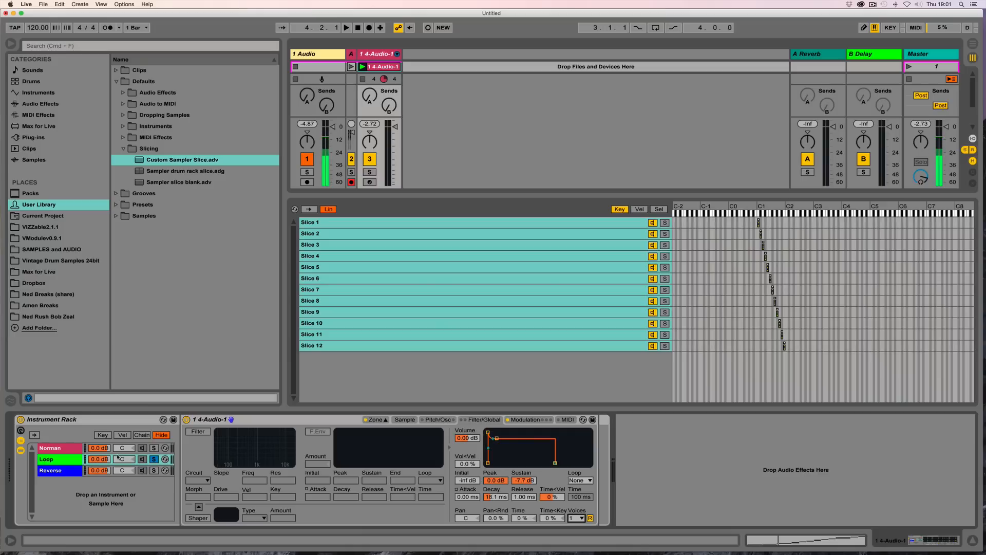
Step: Duplicate the Loop chain, solo the copy and rename it Loop Echo
{"action": "left_click", "coordinate": [58, 462]}
{"action": "key", "text": "super+d"}
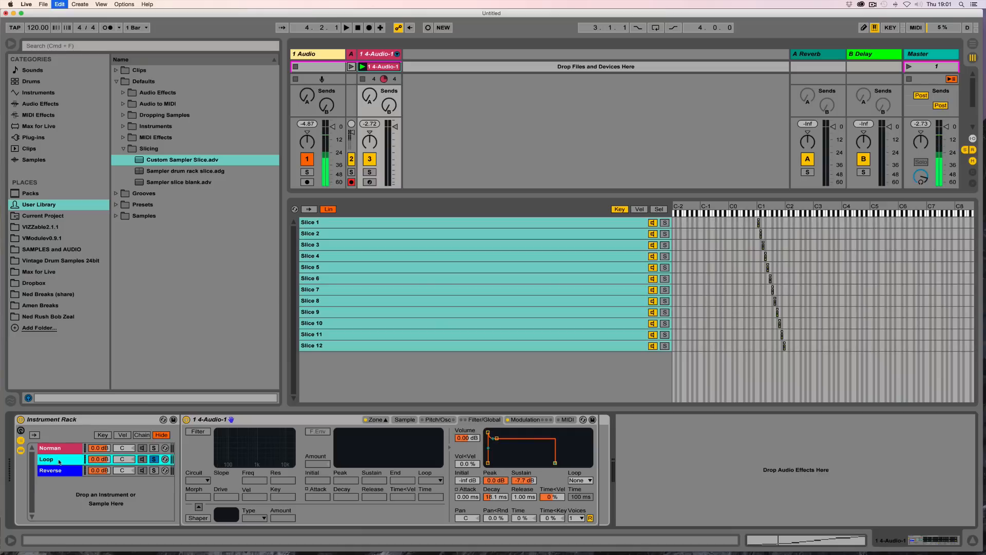
{"action": "left_click", "coordinate": [154, 460]}
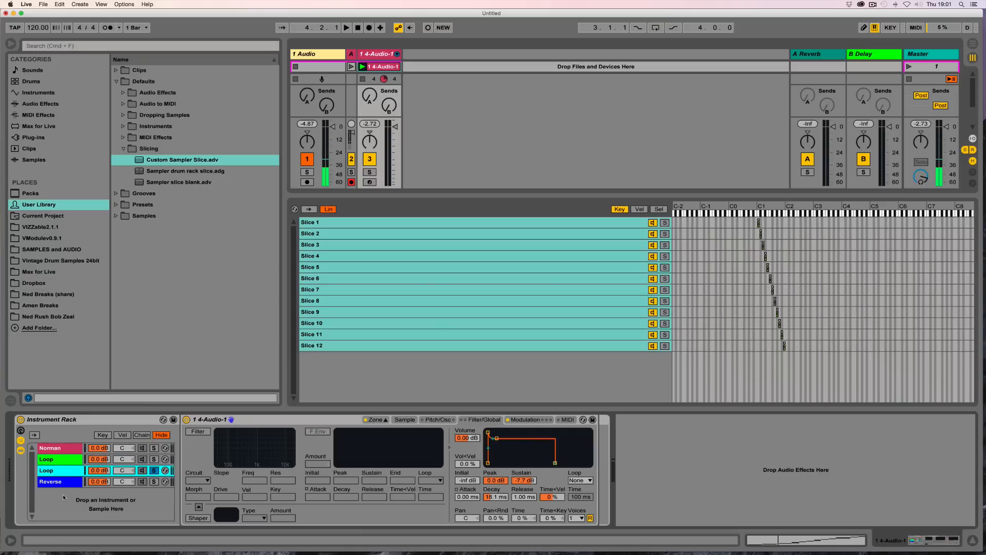
{"action": "key", "text": "super+r"}
{"action": "type", "text": "Loop Wo"}
{"action": "key", "text": "BackSpace"}
{"action": "key", "text": "BackSpace"}
{"action": "key", "text": "BackSpace"}
{"action": "key", "text": "BackSpace"}
{"action": "type", "text": "Echo"}
{"action": "key", "text": "Return"}
Step: Lengthen the amplitude envelope release to about 1.06 s and set the Sampler to 3 voices
{"action": "mouse_move", "coordinate": [521, 500]}
{"action": "left_mouse_down"}
{"action": "mouse_move", "coordinate": [521, 480]}
{"action": "mouse_move", "coordinate": [523, 490]}
{"action": "left_mouse_up"}
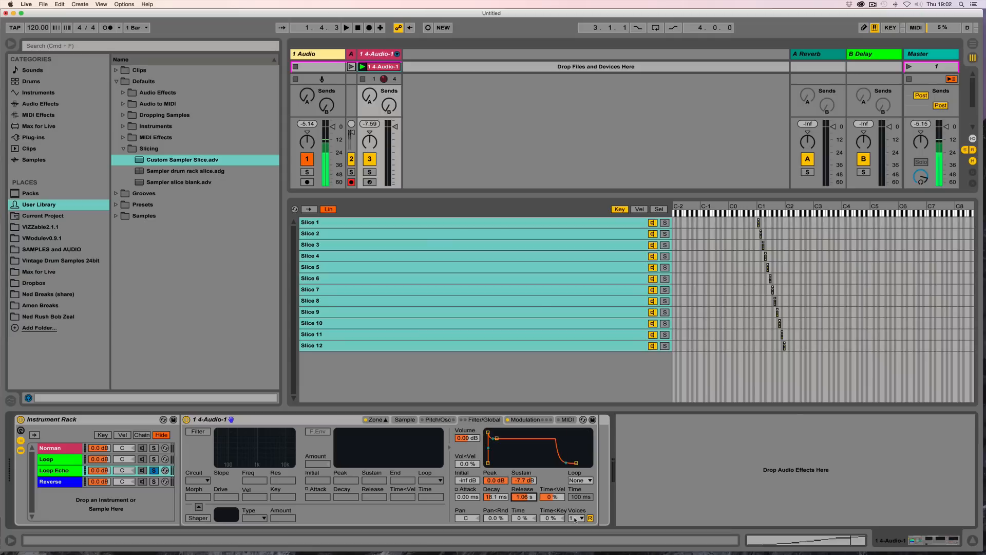
{"action": "left_click", "coordinate": [575, 520]}
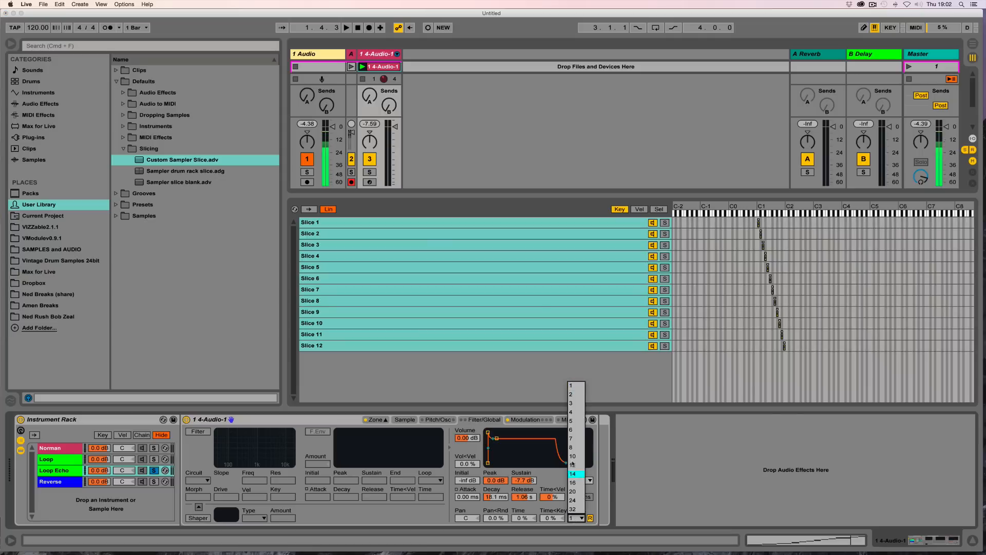
{"action": "left_click", "coordinate": [580, 407]}
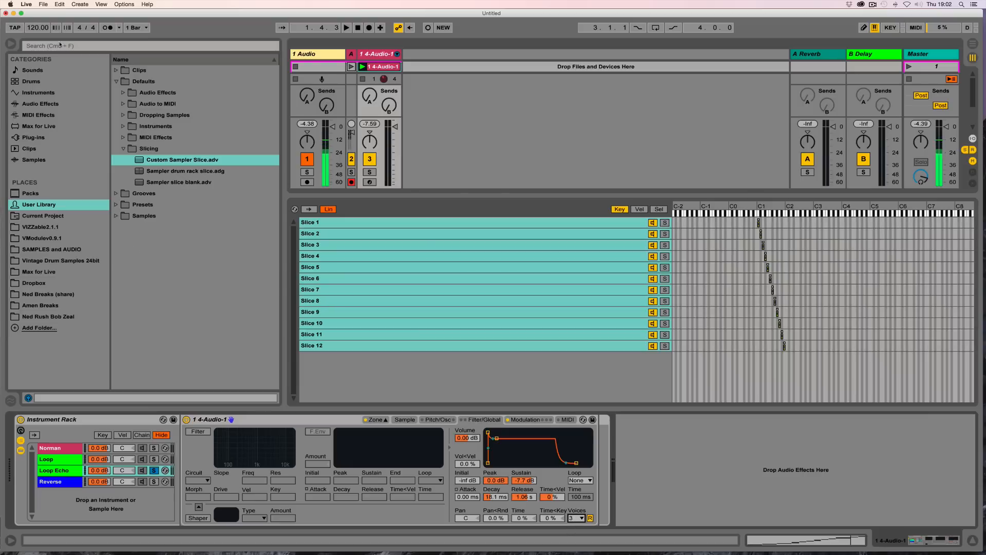
Step: Try a tempo of 20 BPM while auditioning the Loop Echo chain
{"action": "left_click_drag", "start_coordinate": [31, 28], "coordinate": [32, 79]}
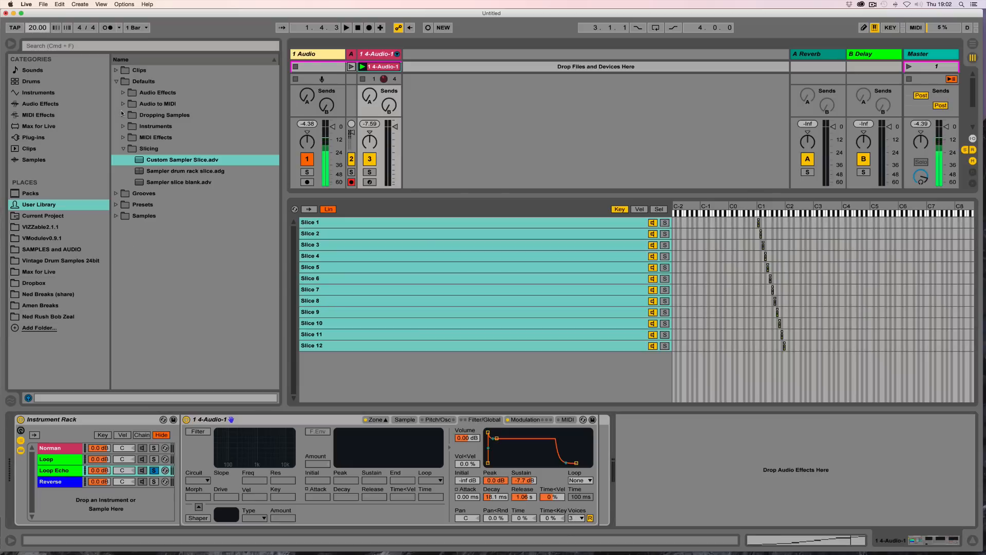
{"action": "key", "text": "space"}
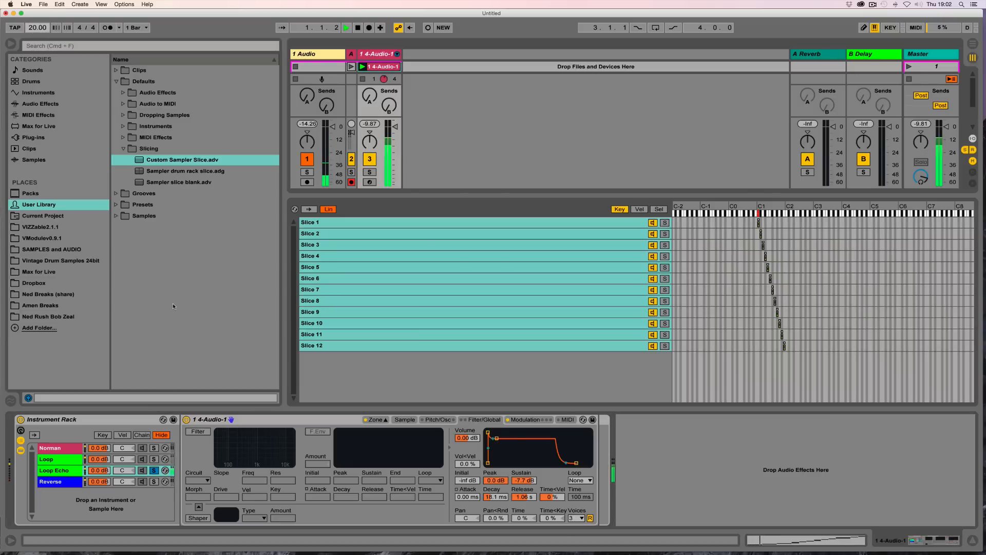
{"action": "key", "text": "space"}
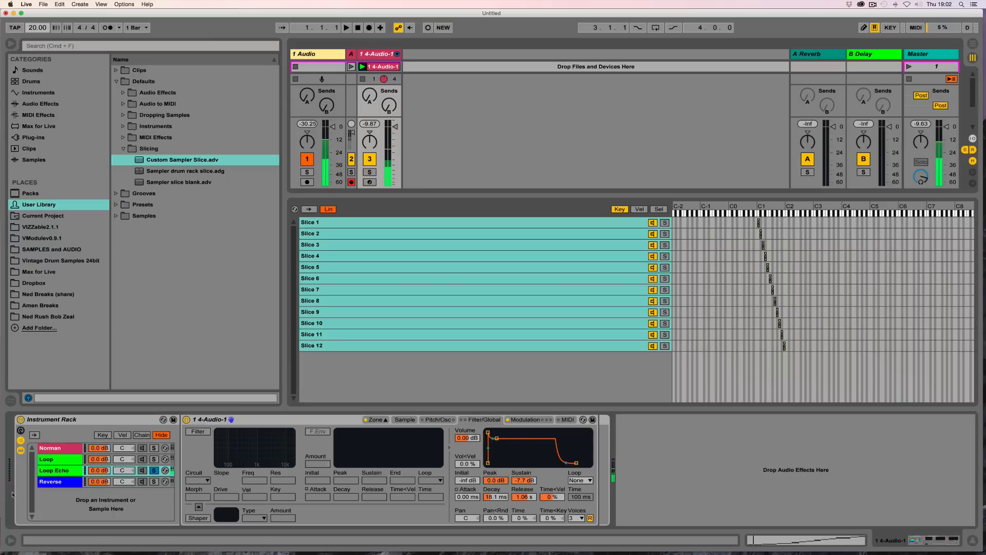
{"action": "left_click", "coordinate": [57, 471]}
{"action": "key", "text": "space"}
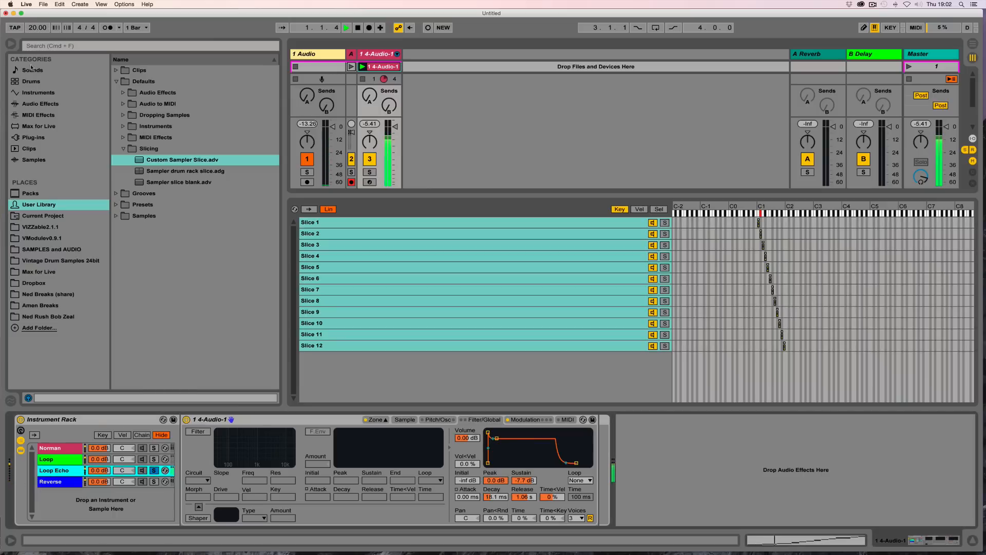
Step: Restore the tempo to 120 BPM and audition the Loop Echo chain
{"action": "mouse_move", "coordinate": [32, 29]}
{"action": "left_mouse_down"}
{"action": "mouse_move", "coordinate": [36, 7]}
{"action": "mouse_move", "coordinate": [34, 30]}
{"action": "left_mouse_up"}
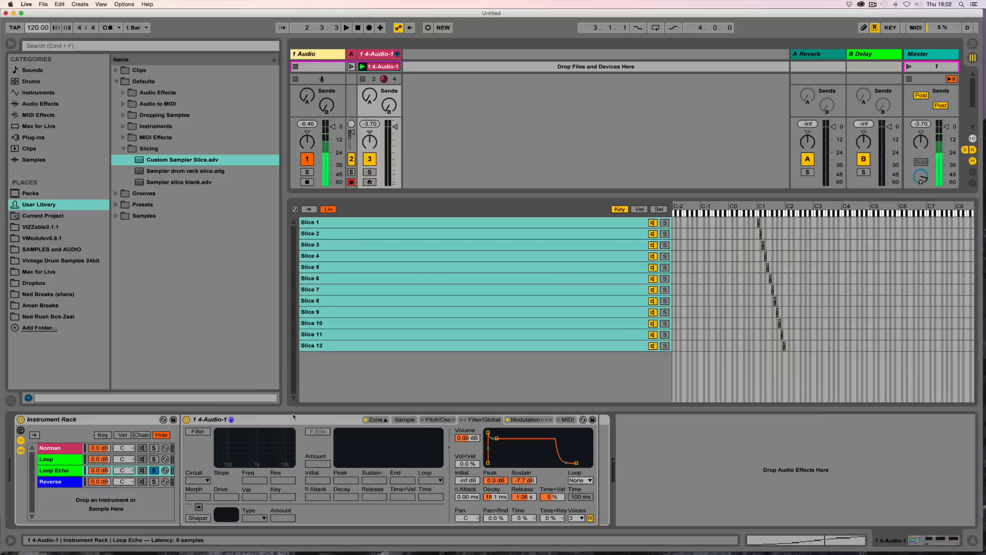
{"action": "key", "text": "space"}
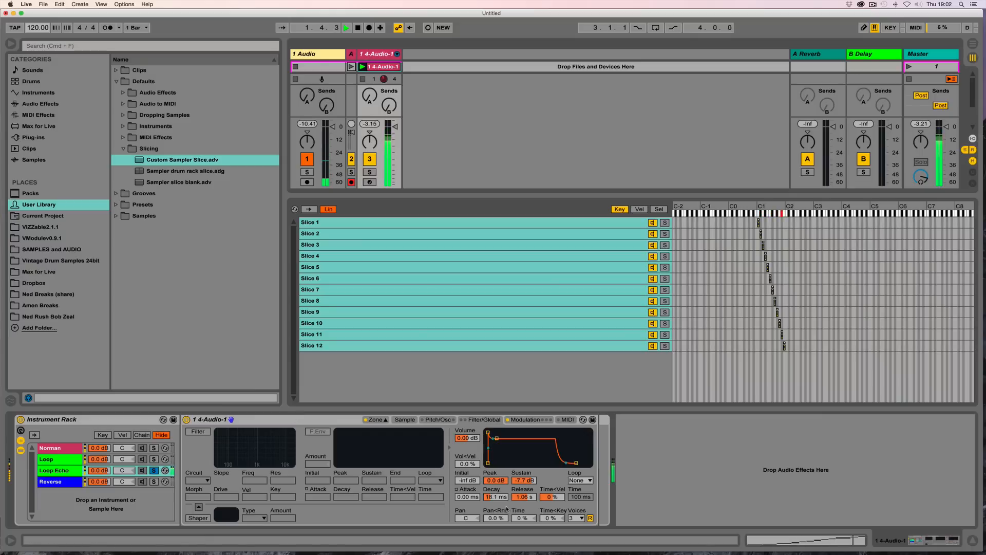
{"action": "key", "text": "space"}
Step: Raise the envelope sustain to about -1.1 dB with decay about 34 ms and release about 4 s, auditioning playback
{"action": "mouse_move", "coordinate": [524, 480]}
{"action": "left_mouse_down"}
{"action": "mouse_move", "coordinate": [491, 496]}
{"action": "mouse_move", "coordinate": [519, 488]}
{"action": "mouse_move", "coordinate": [521, 477]}
{"action": "mouse_move", "coordinate": [518, 493]}
{"action": "left_mouse_up"}
{"action": "key", "text": "space"}
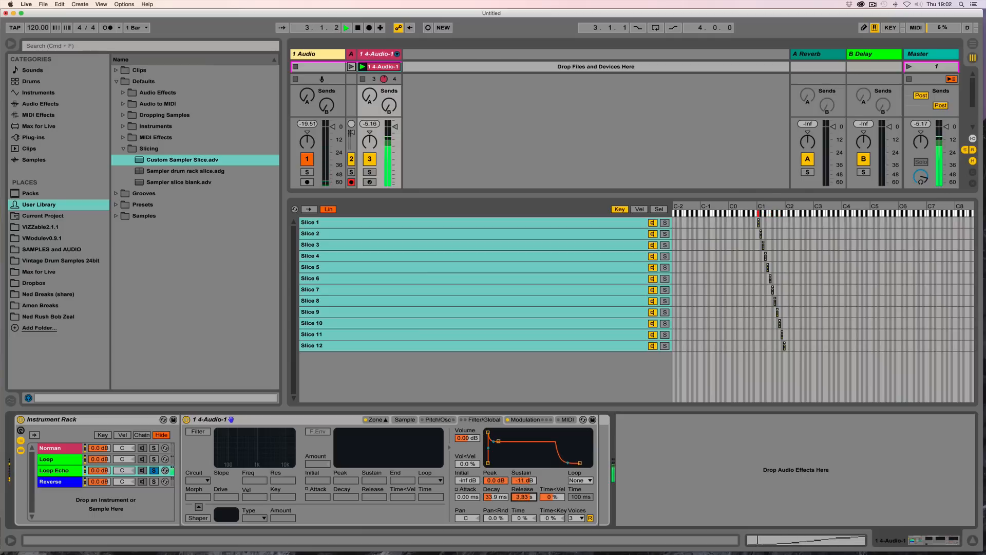
{"action": "key", "text": "space"}
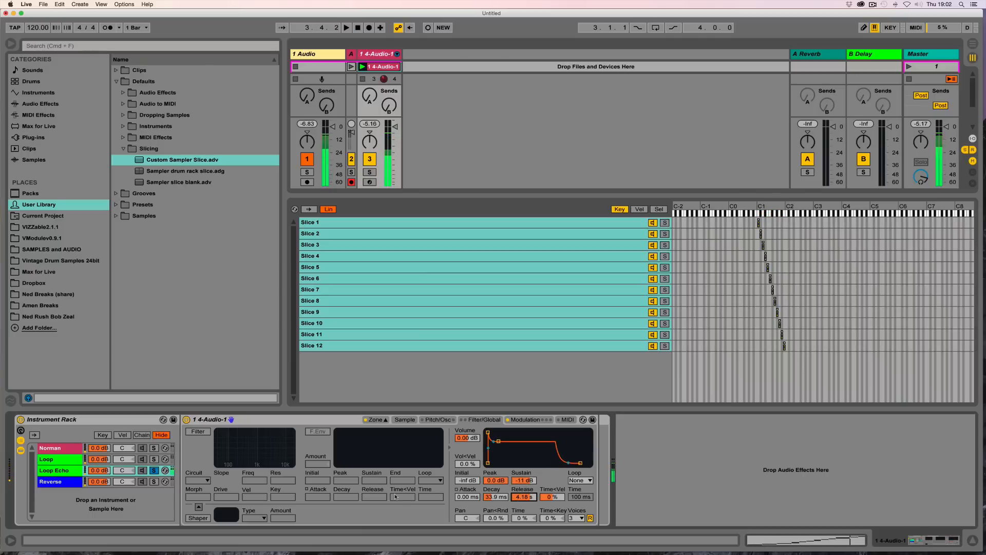
Step: Duplicate the Loop chain, solo the copy and rename it Loop Pitch
{"action": "left_click", "coordinate": [63, 461]}
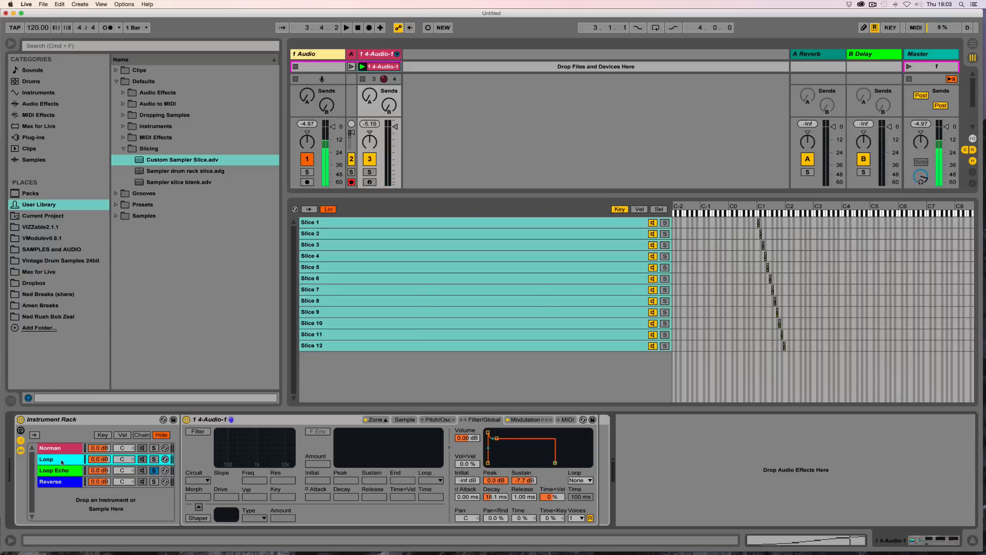
{"action": "key", "text": "super+d"}
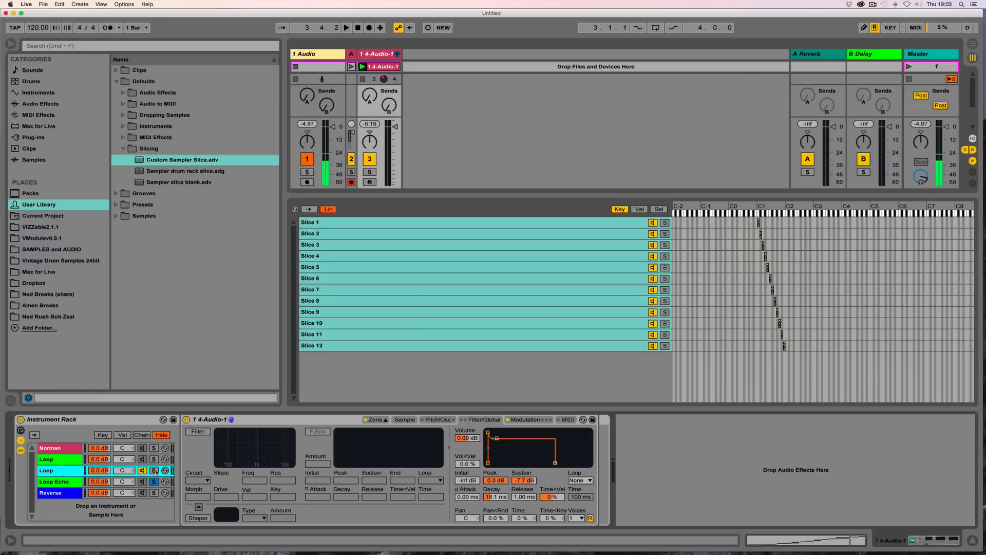
{"action": "left_click", "coordinate": [154, 471]}
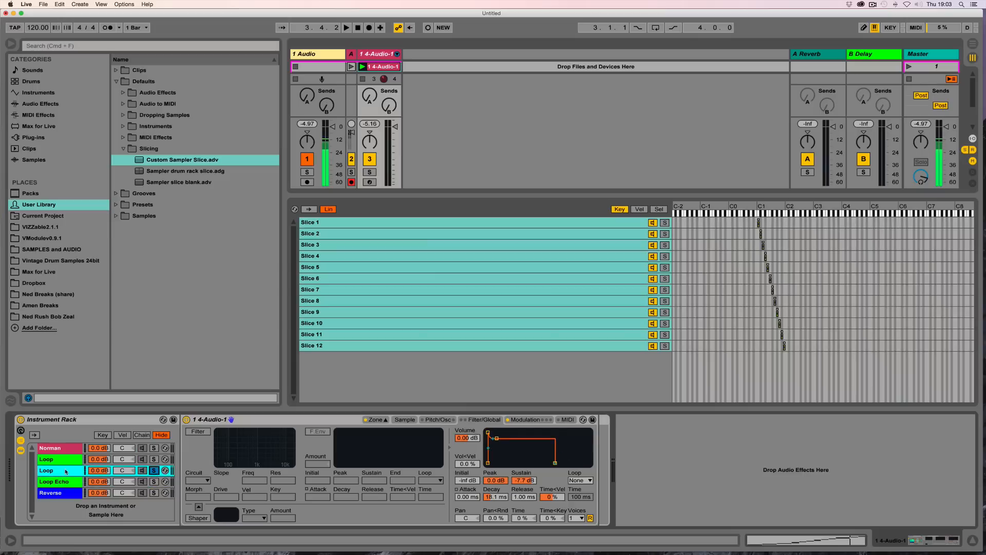
{"action": "key", "text": "super+r"}
{"action": "key", "text": "Return"}
Step: Enable LFO 2 in the modulation section with a stepped random waveform routed to Pitch
{"action": "left_click", "coordinate": [528, 420]}
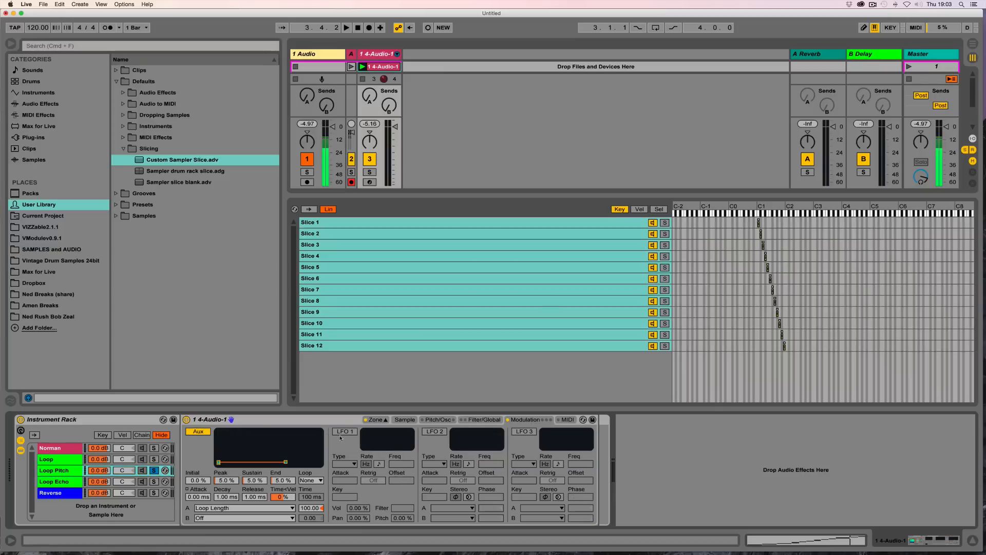
{"action": "left_click", "coordinate": [344, 432]}
{"action": "left_click", "coordinate": [435, 431]}
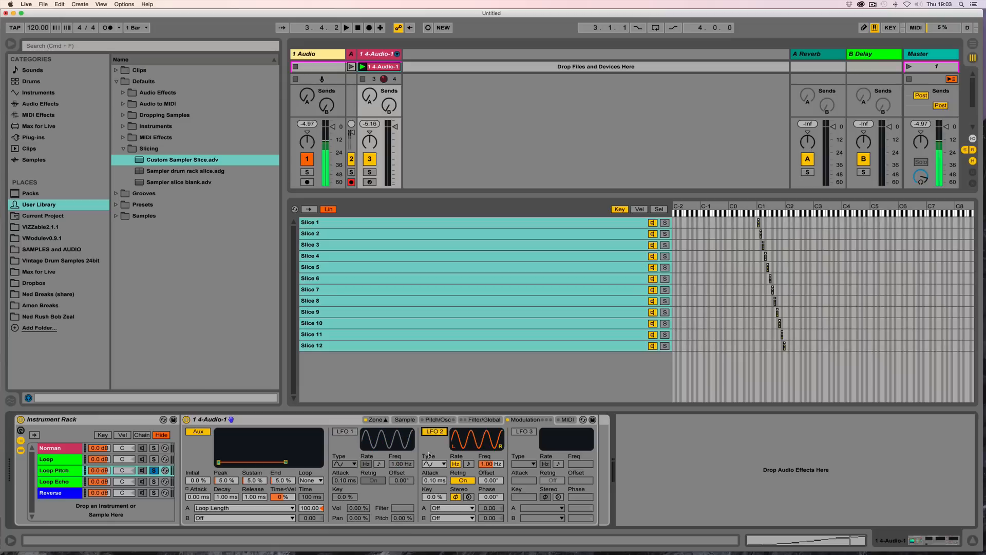
{"action": "left_click", "coordinate": [439, 465]}
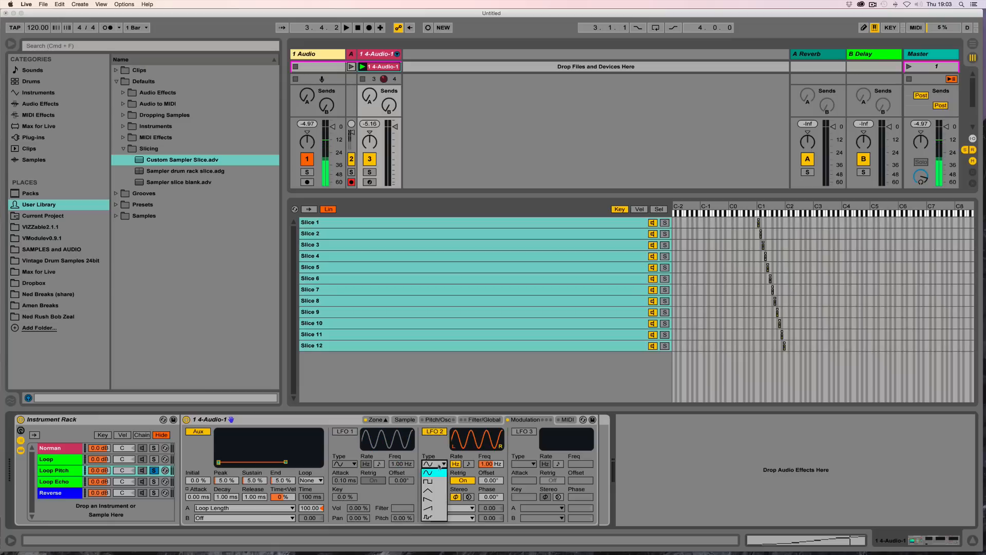
{"action": "left_click", "coordinate": [427, 516]}
{"action": "left_click", "coordinate": [453, 508]}
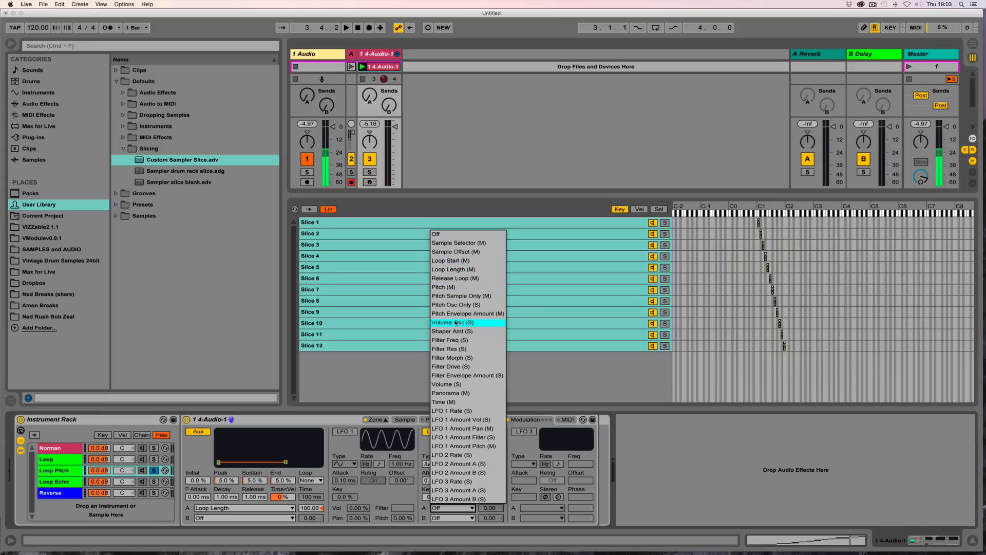
{"action": "left_click", "coordinate": [450, 287]}
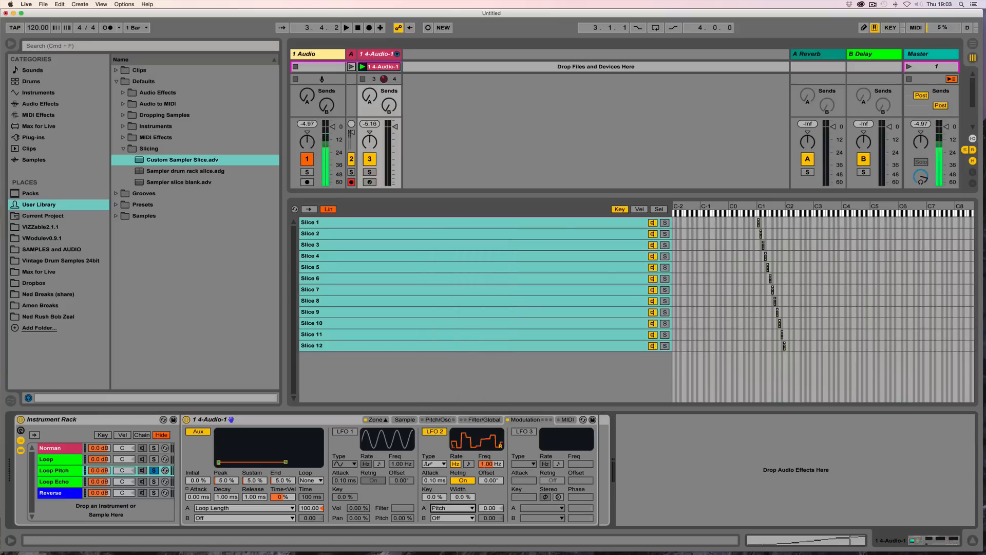
Step: Set LFO 2's frequency to 0.01 Hz and its pitch modulation amount to 100, auditioning playback
{"action": "left_click_drag", "start_coordinate": [491, 464], "coordinate": [472, 467]}
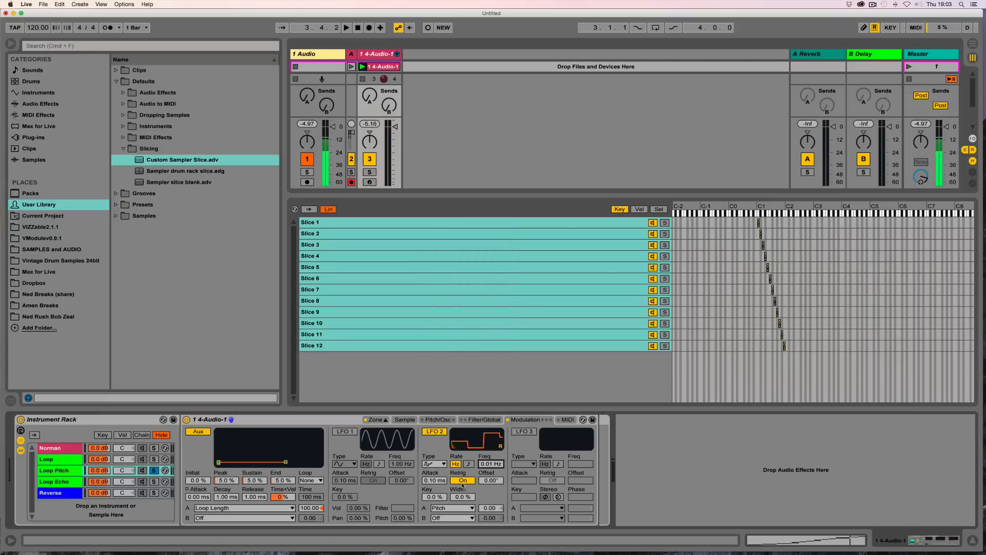
{"action": "left_click_drag", "start_coordinate": [481, 512], "coordinate": [482, 462]}
{"action": "key", "text": "space"}
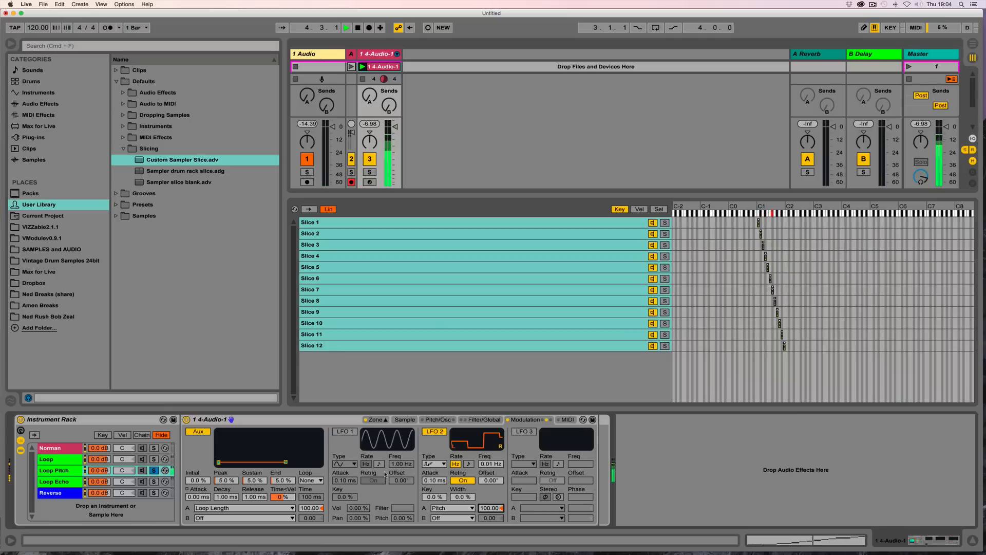
{"action": "key", "text": "space"}
Step: Duplicate the Loop Pitch chain, solo the copy and rename it Loop Pitch Echo
{"action": "left_click", "coordinate": [69, 471]}
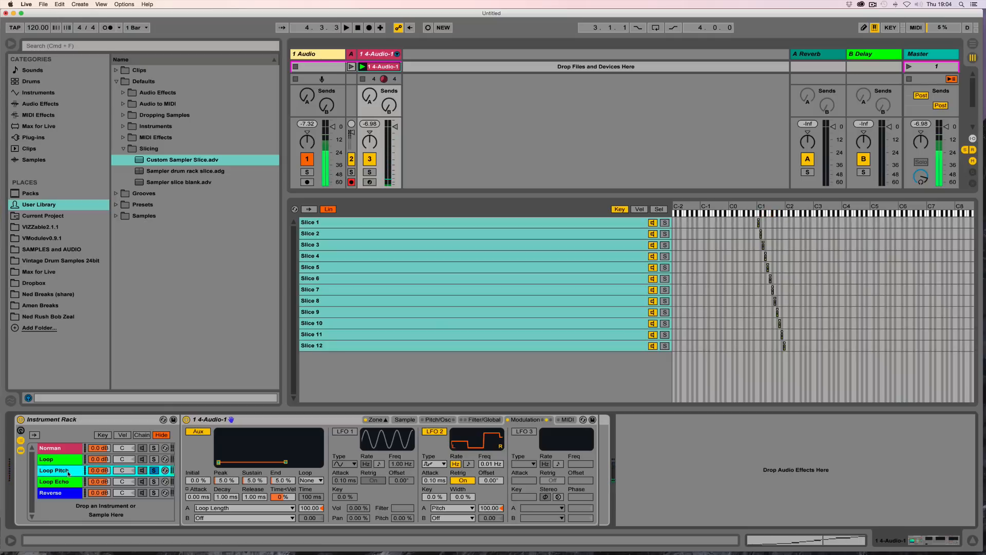
{"action": "key", "text": "super+d"}
{"action": "left_click", "coordinate": [155, 483]}
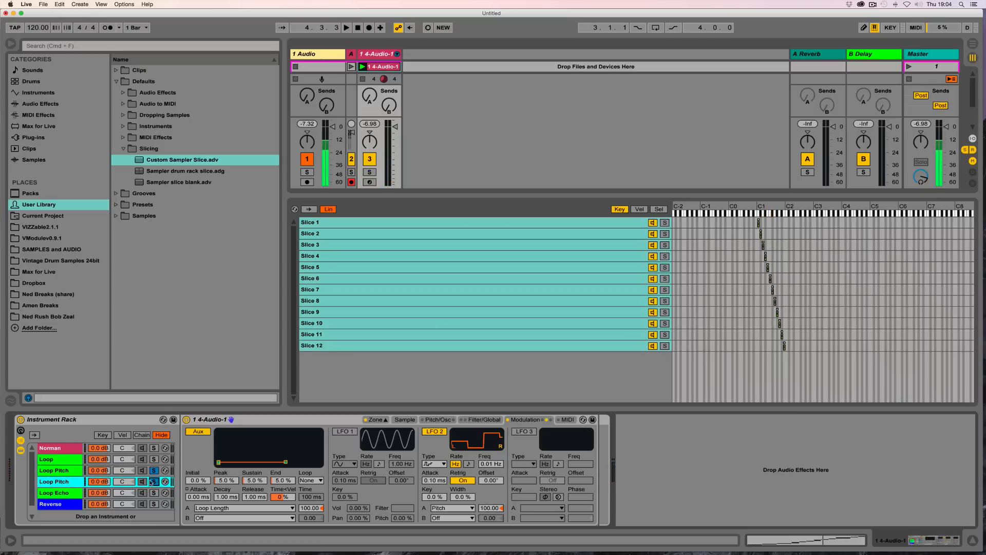
{"action": "left_click", "coordinate": [155, 482]}
{"action": "left_click", "coordinate": [156, 472]}
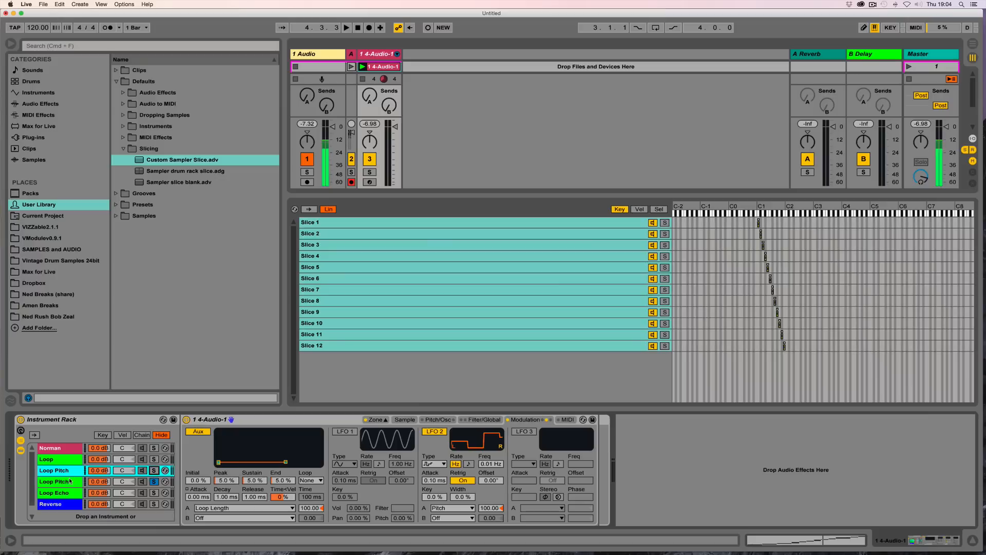
{"action": "left_click", "coordinate": [72, 483]}
{"action": "key", "text": "super+r"}
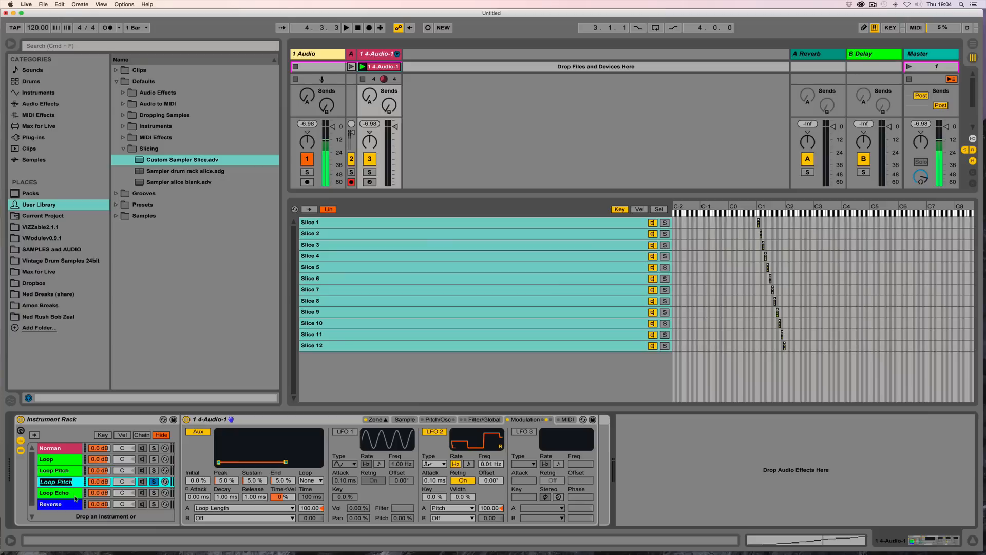
{"action": "type", "text": "Echo"}
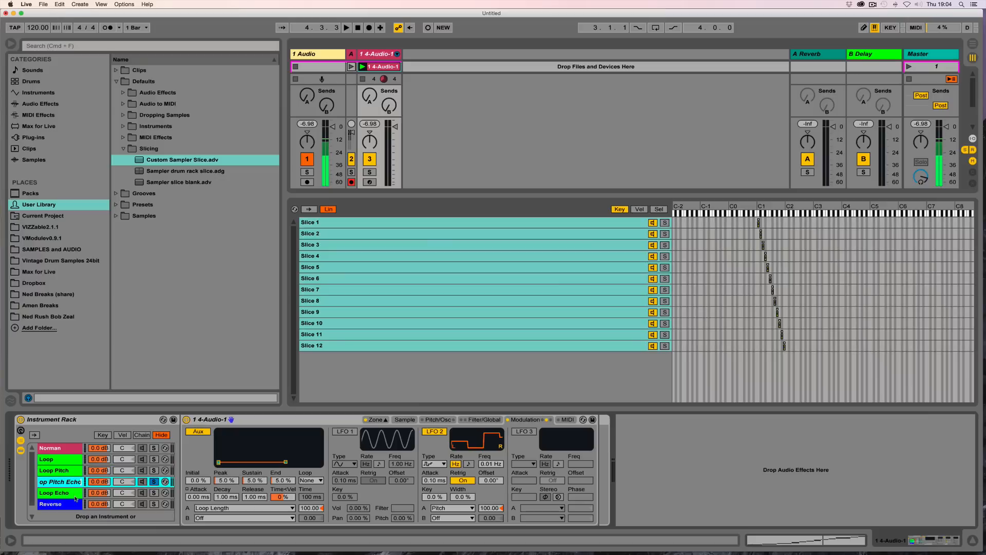
{"action": "key", "text": "Return"}
Step: Set the Loop Pitch Echo release to about 1.82 s and its voices to 3, auditioning playback
{"action": "left_click", "coordinate": [484, 419]}
{"action": "left_click_drag", "start_coordinate": [524, 497], "coordinate": [524, 466]}
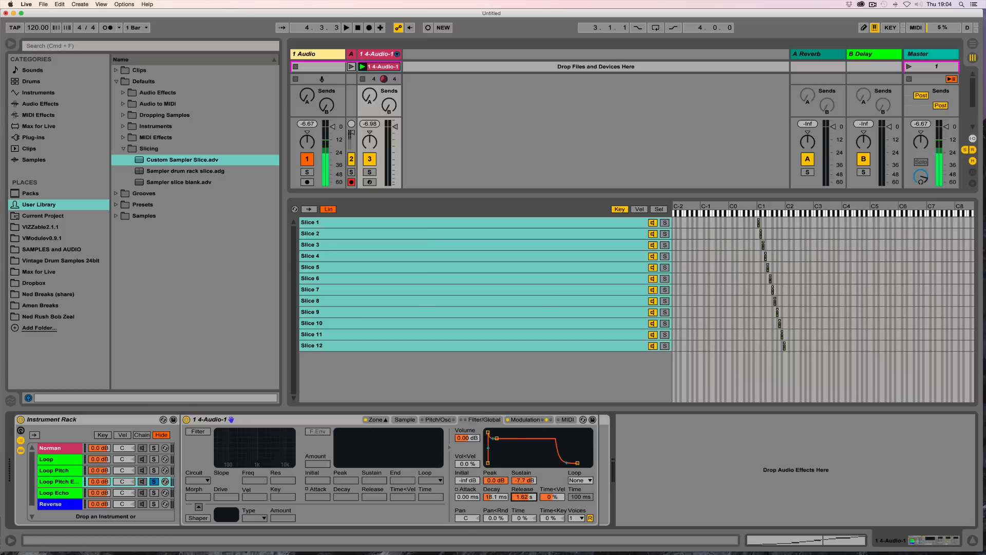
{"action": "left_click", "coordinate": [581, 517]}
{"action": "left_click", "coordinate": [577, 409]}
{"action": "key", "text": "space"}
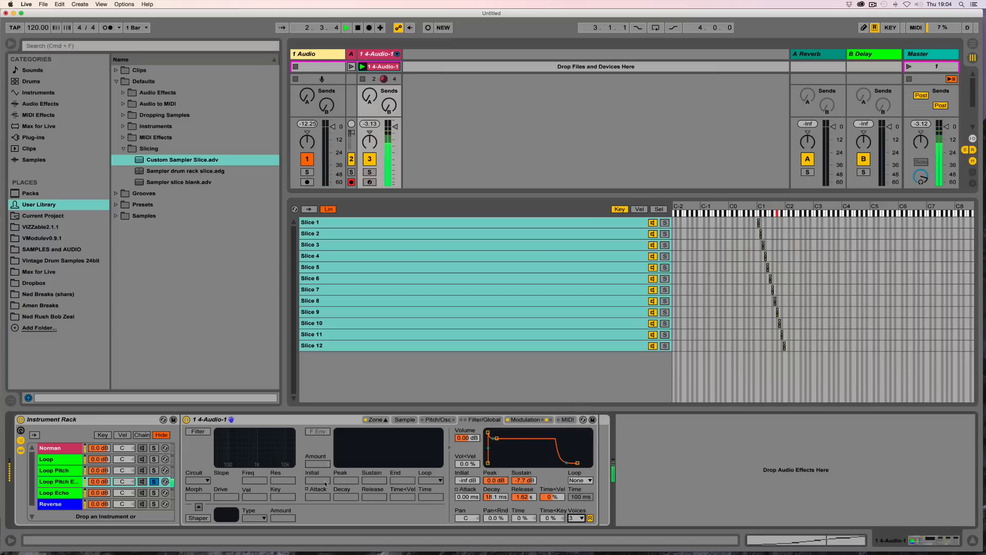
{"action": "key", "text": "space"}
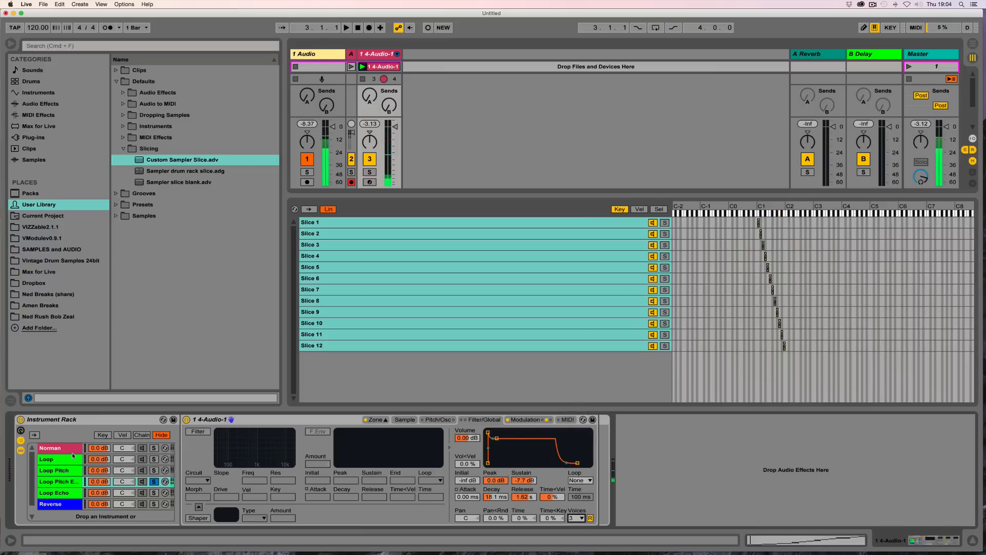
Step: Duplicate the Loop Pitch chain, solo the copy and rename it Loop Pitch WUB
{"action": "left_click", "coordinate": [58, 483]}
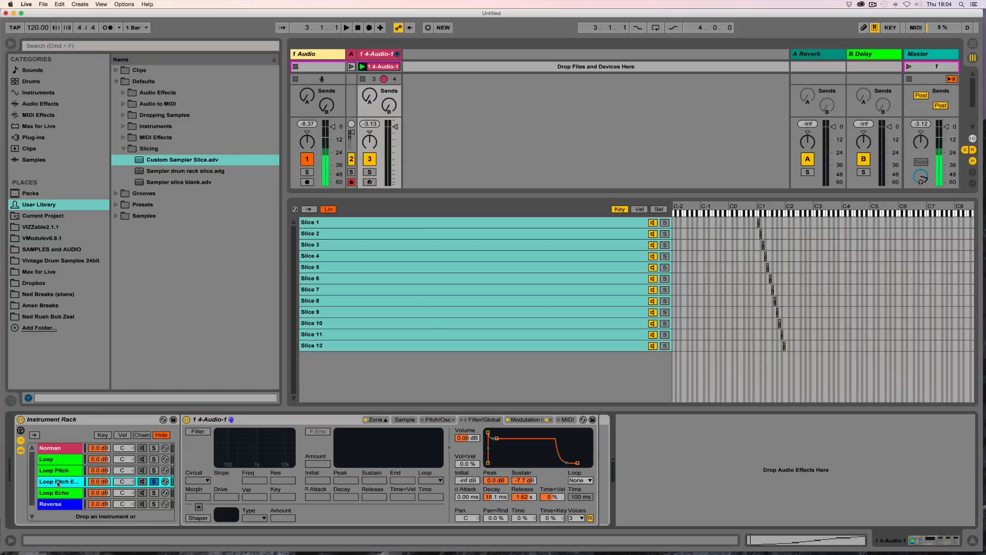
{"action": "left_click", "coordinate": [63, 471]}
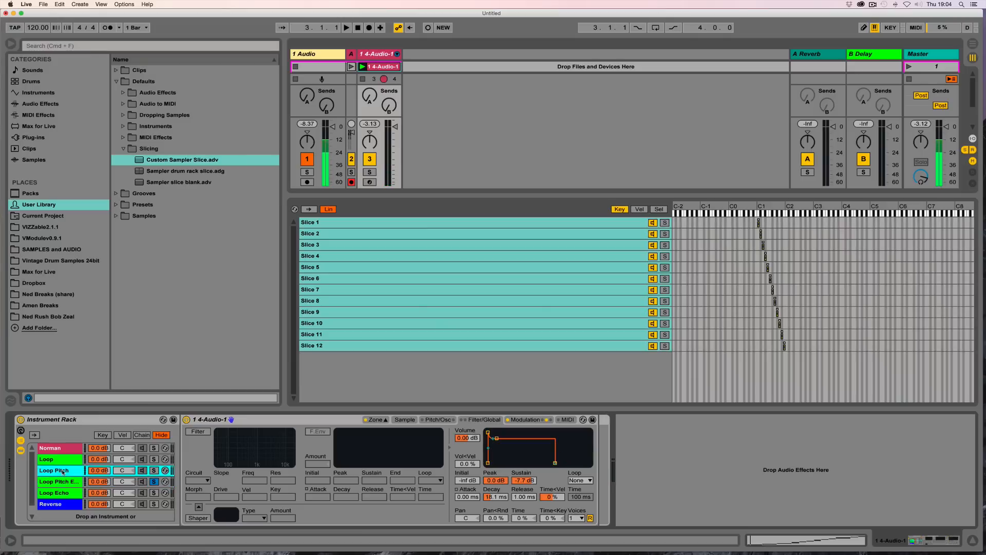
{"action": "key", "text": "super+d"}
{"action": "left_click", "coordinate": [154, 482]}
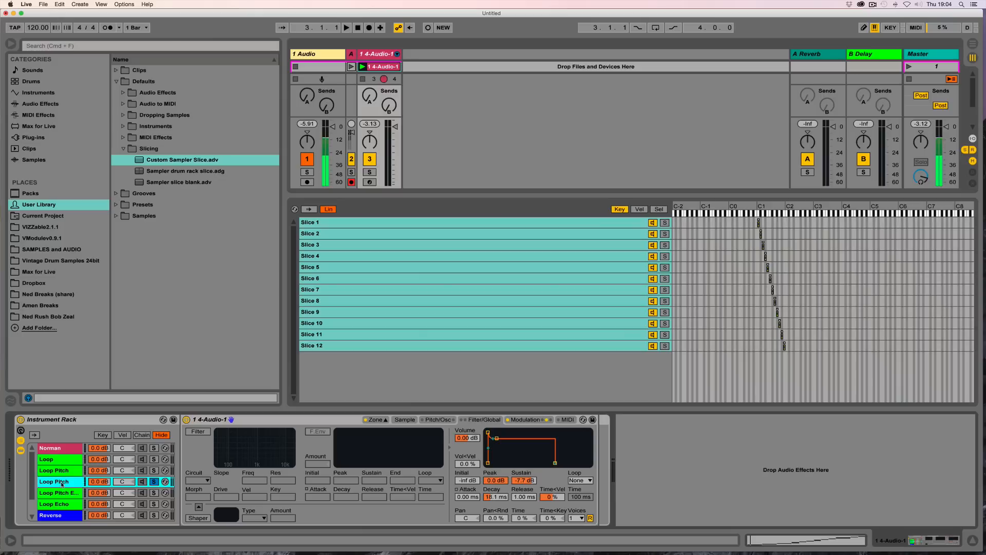
{"action": "key", "text": "super+r"}
{"action": "key", "text": "Right"}
{"action": "type", "text": "WUB"}
{"action": "key", "text": "Return"}
Step: Switch LFO 2 to a sine waveform and turn off its retrigger, auditioning playback
{"action": "left_click", "coordinate": [528, 421]}
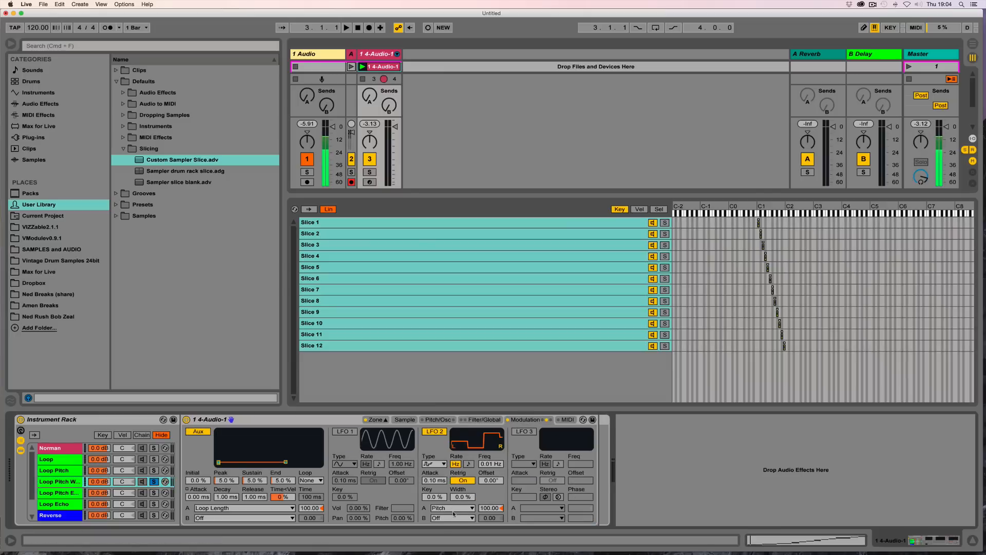
{"action": "left_click", "coordinate": [434, 464]}
{"action": "left_click", "coordinate": [431, 465]}
{"action": "left_click", "coordinate": [463, 481]}
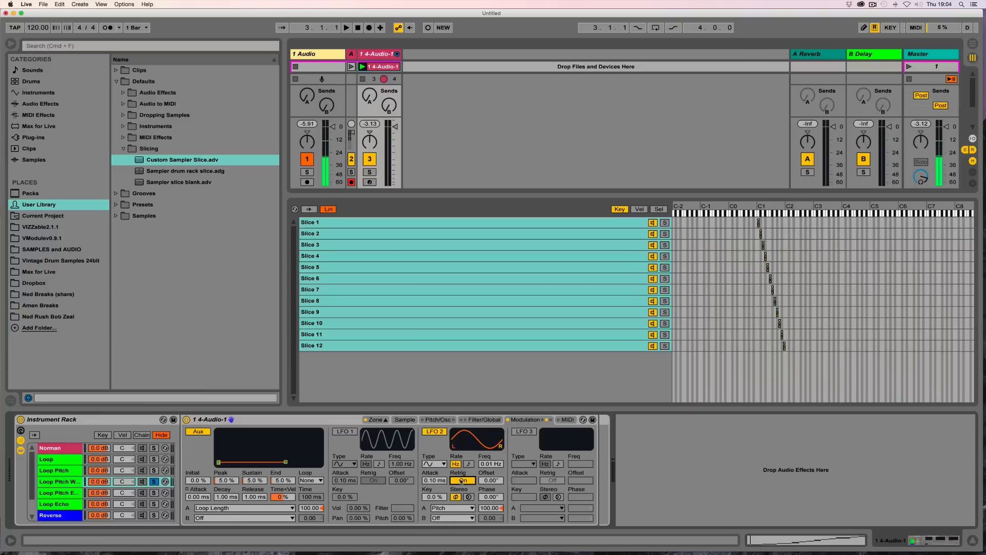
{"action": "key", "text": "space"}
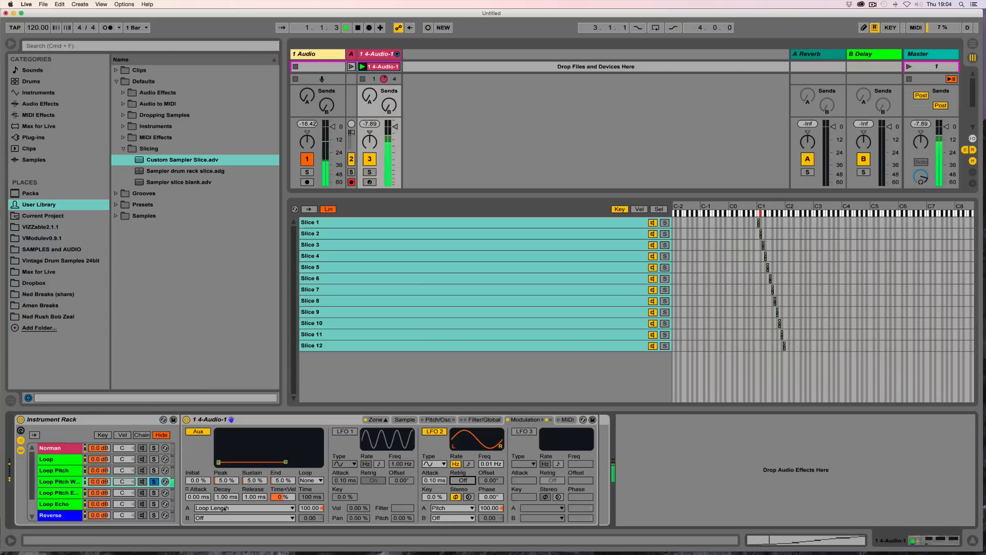
{"action": "key", "text": "space"}
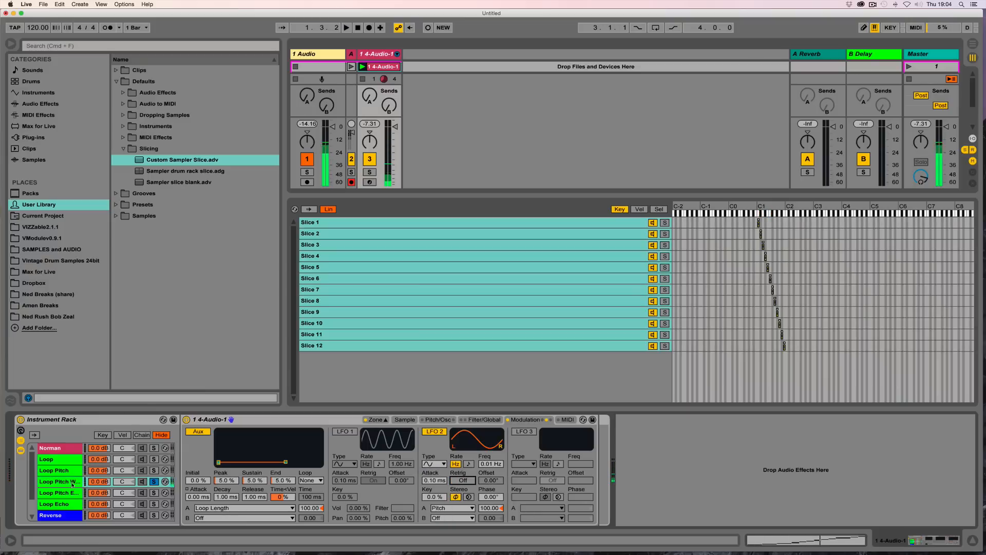
Step: Raise LFO 2's frequency to 0.03 Hz on the Loop Pitch WUB chain, auditioning playback
{"action": "left_click", "coordinate": [55, 482]}
{"action": "key", "text": "space"}
{"action": "left_click_drag", "start_coordinate": [491, 464], "coordinate": [491, 455]}
{"action": "key", "text": "space"}
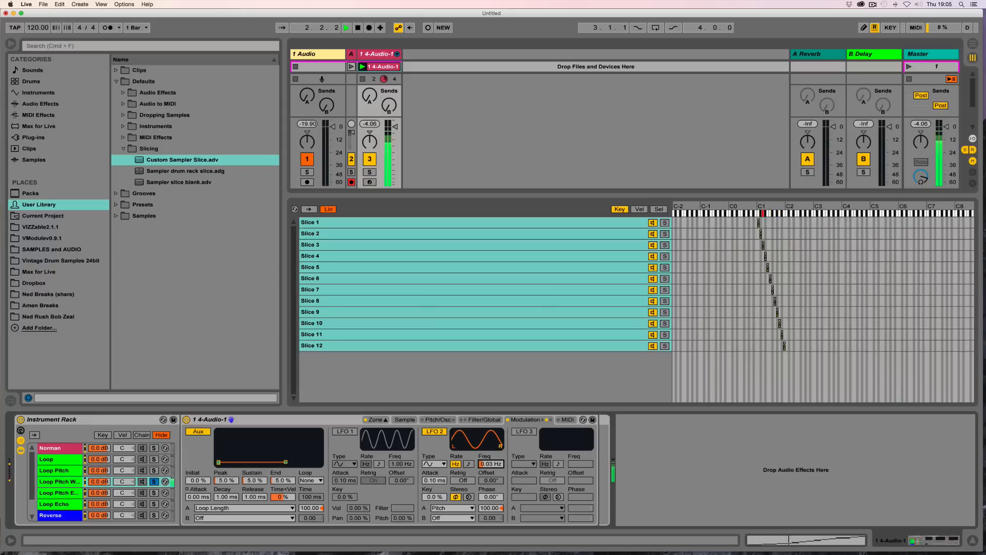
Step: Enable LFO 3 and route its modulation to LFO 2 Rate at an amount of 100
{"action": "left_click", "coordinate": [524, 433]}
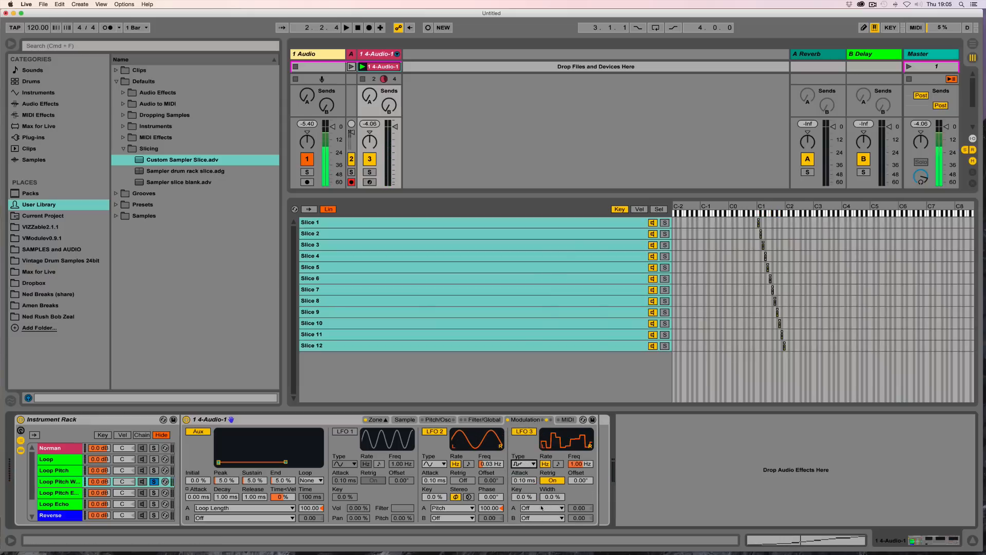
{"action": "left_click", "coordinate": [542, 507]}
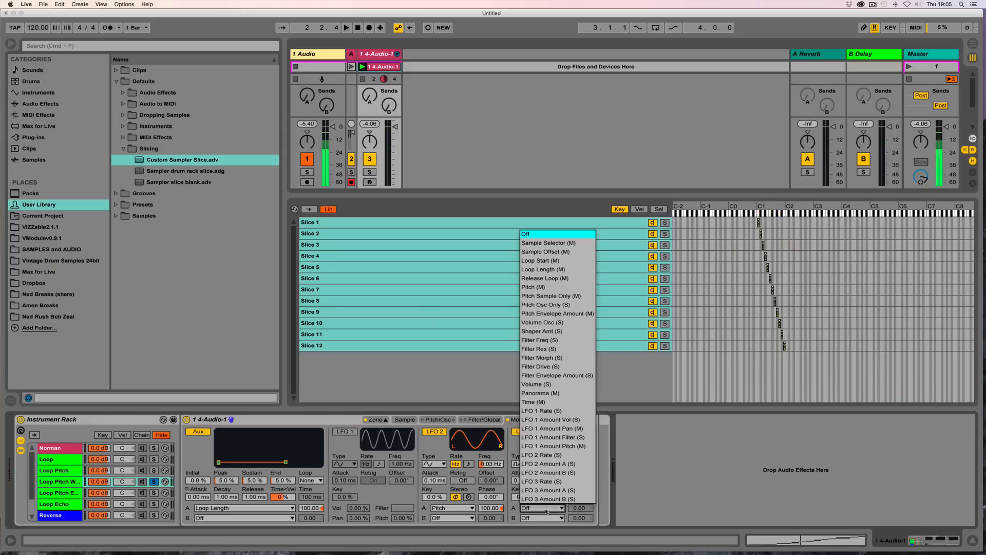
{"action": "left_click", "coordinate": [550, 455]}
{"action": "mouse_move", "coordinate": [579, 508]}
{"action": "left_mouse_down"}
{"action": "mouse_move", "coordinate": [579, 452]}
{"action": "mouse_move", "coordinate": [577, 517]}
{"action": "left_mouse_up"}
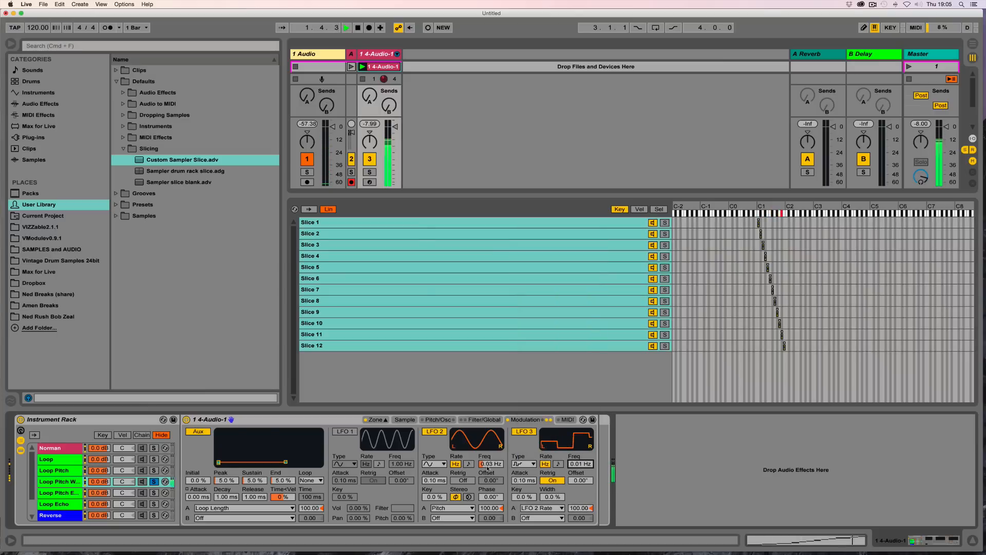
Step: Try several LFO 2 frequencies while auditioning, settling on 0.85 Hz
{"action": "left_click_drag", "start_coordinate": [487, 466], "coordinate": [487, 442]}
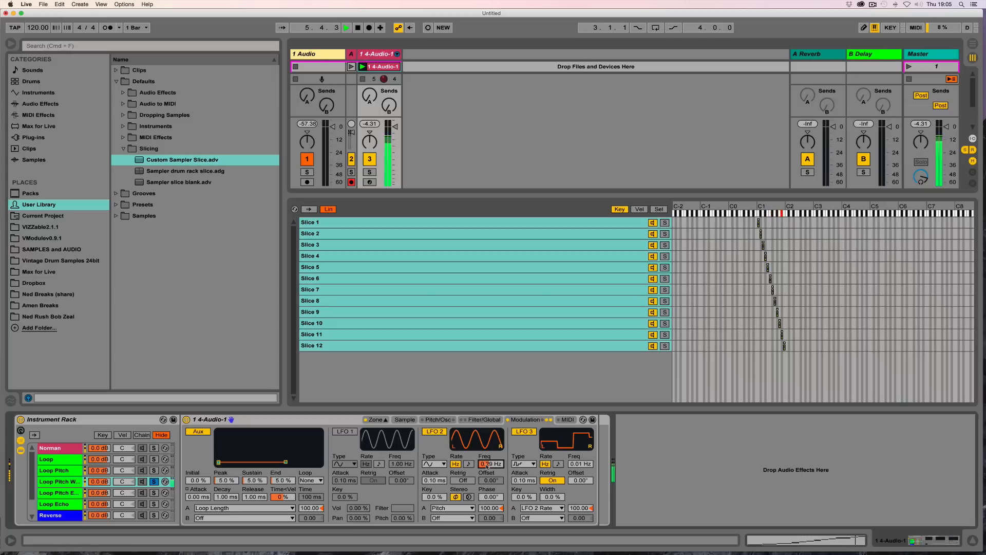
{"action": "key", "text": "space"}
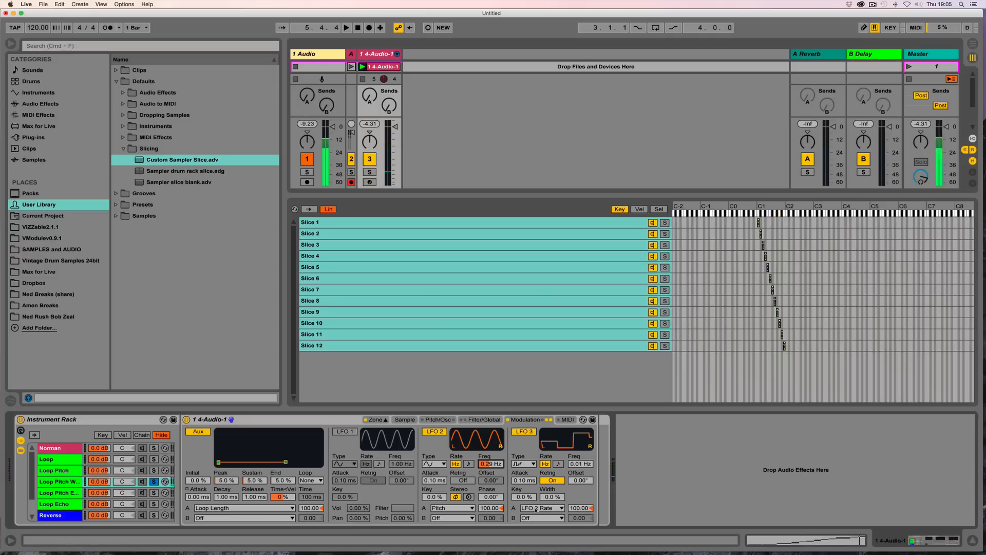
{"action": "left_click_drag", "start_coordinate": [489, 465], "coordinate": [490, 421]}
{"action": "key", "text": "space"}
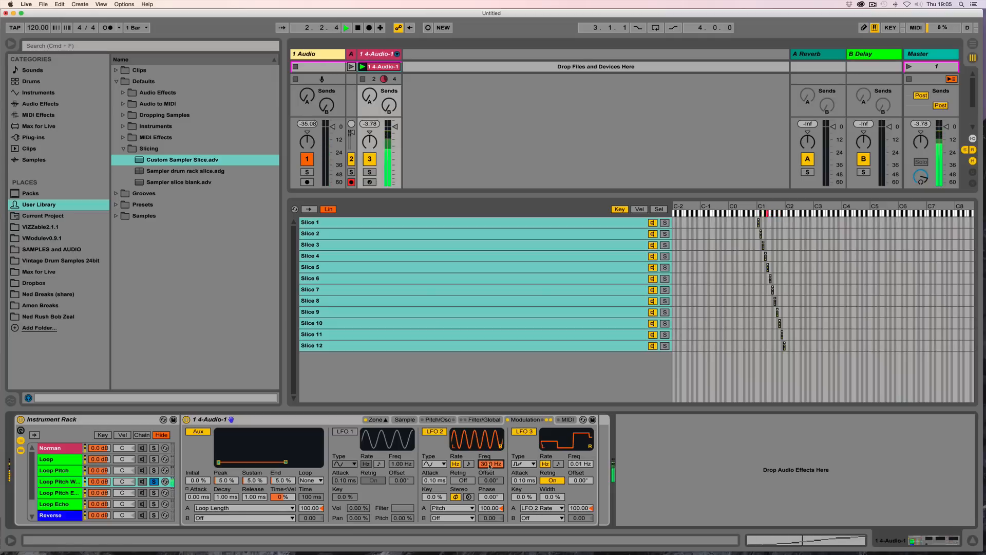
{"action": "left_click_drag", "start_coordinate": [490, 465], "coordinate": [489, 509]}
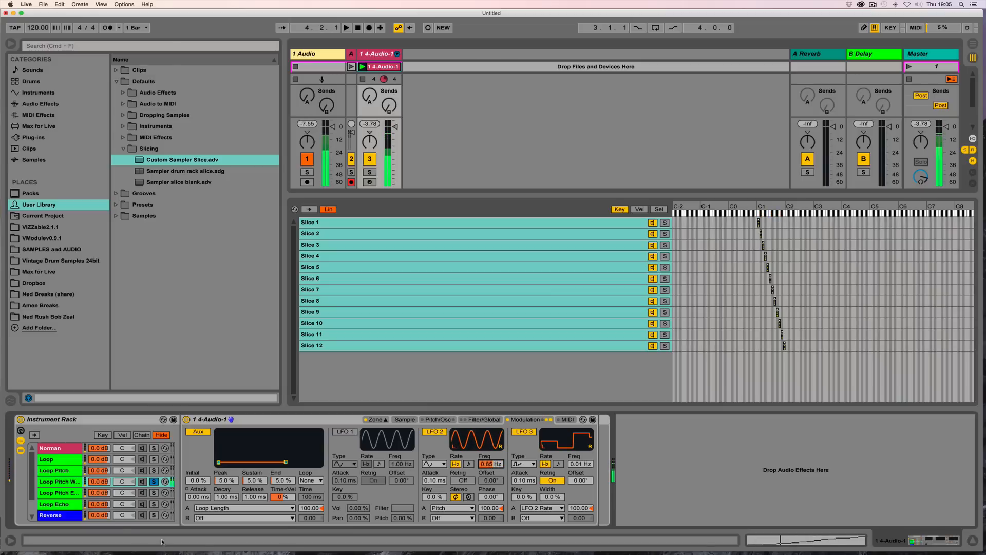
Step: Duplicate the Loop Pitch WUB chain, rename the copy Loop Pitch WUB echo and solo it
{"action": "left_click", "coordinate": [65, 482]}
{"action": "key", "text": "super+d"}
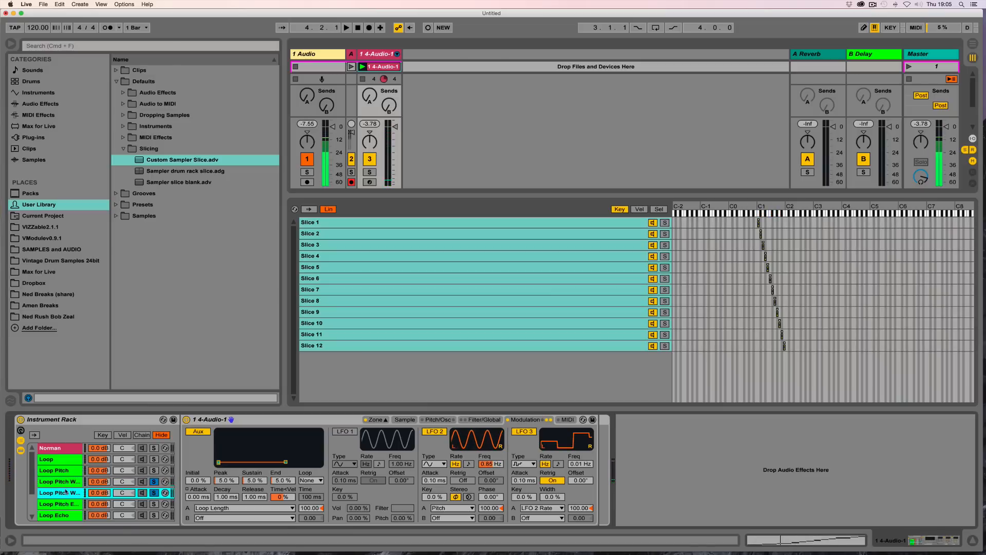
{"action": "key", "text": "super+r"}
{"action": "key", "text": "Right"}
{"action": "type", "text": "echo"}
{"action": "key", "text": "Return"}
{"action": "left_click", "coordinate": [153, 482]}
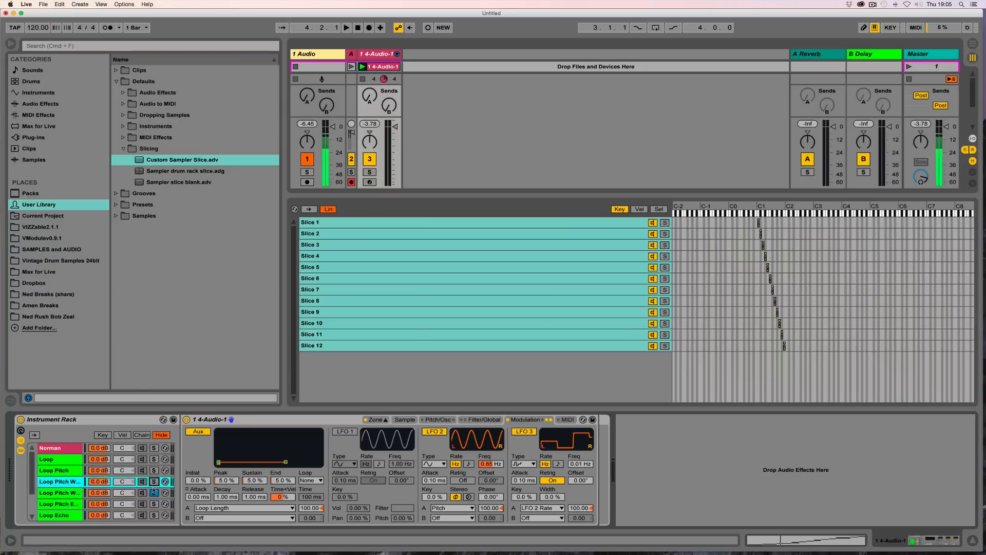
{"action": "left_click", "coordinate": [154, 494]}
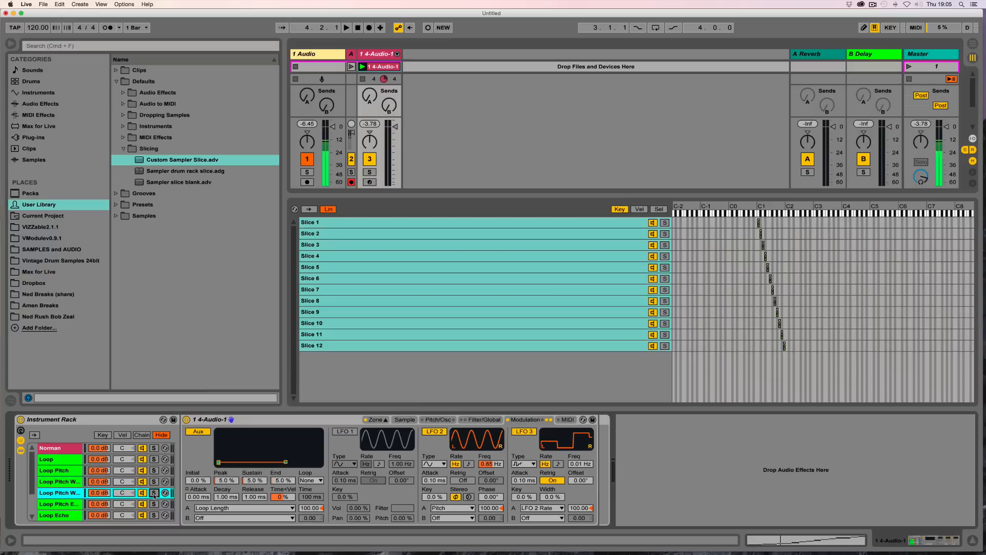
Step: Set the Loop Pitch WUB echo release to about 1.49 s and change its voice count
{"action": "left_click", "coordinate": [484, 420]}
{"action": "left_click_drag", "start_coordinate": [524, 497], "coordinate": [524, 466]}
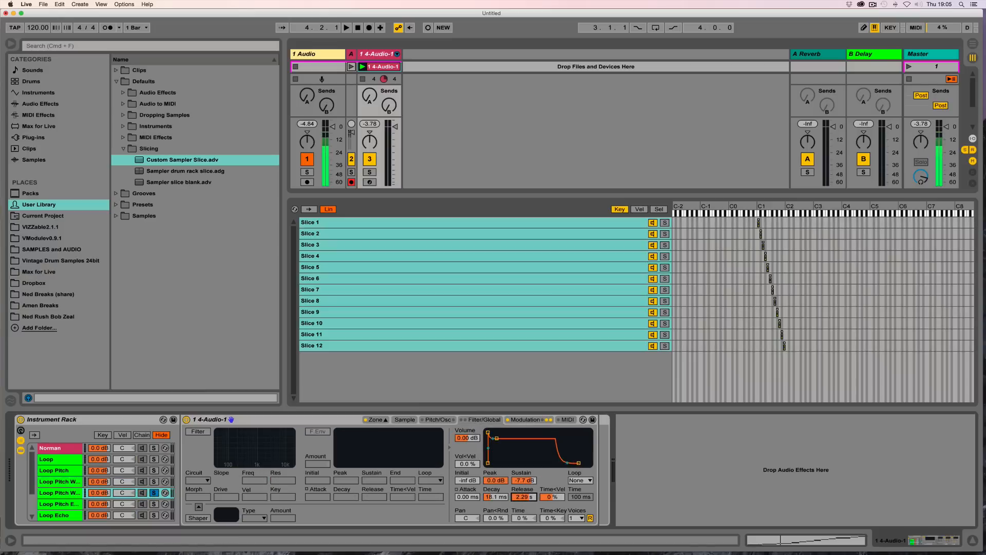
{"action": "left_click", "coordinate": [576, 518]}
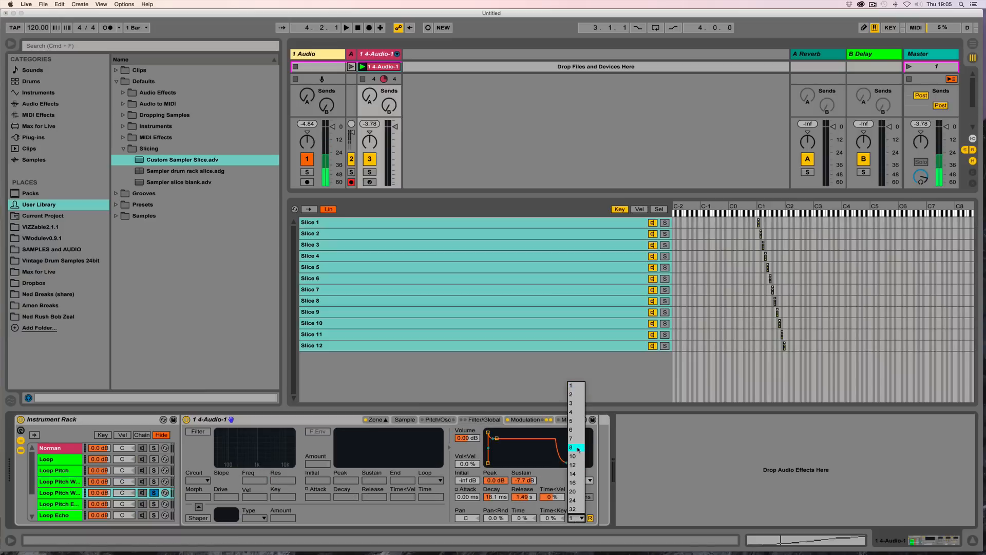
{"action": "left_click", "coordinate": [579, 451]}
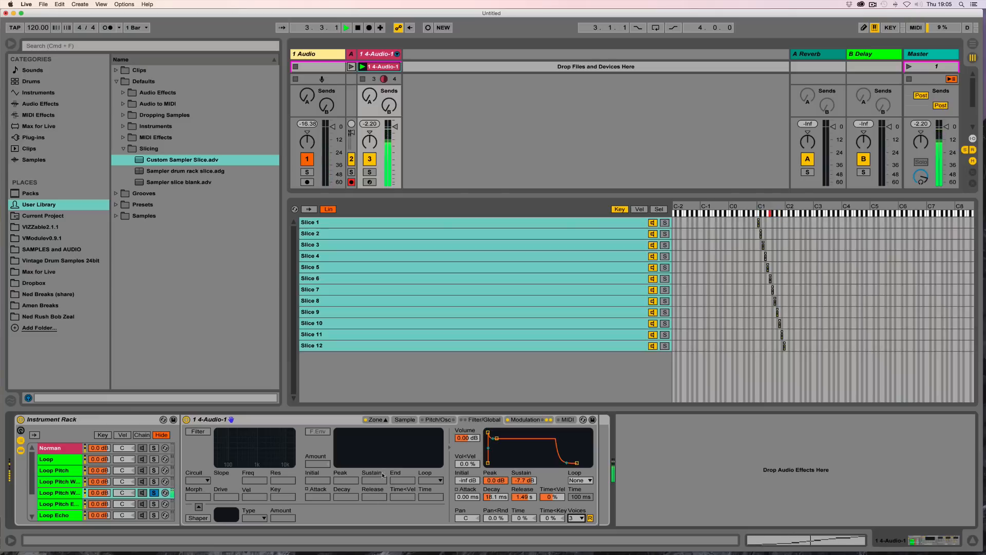
Step: Unsolo the Loop Pitch WUB echo chain and scroll through the rack's chain list
{"action": "left_click", "coordinate": [154, 493]}
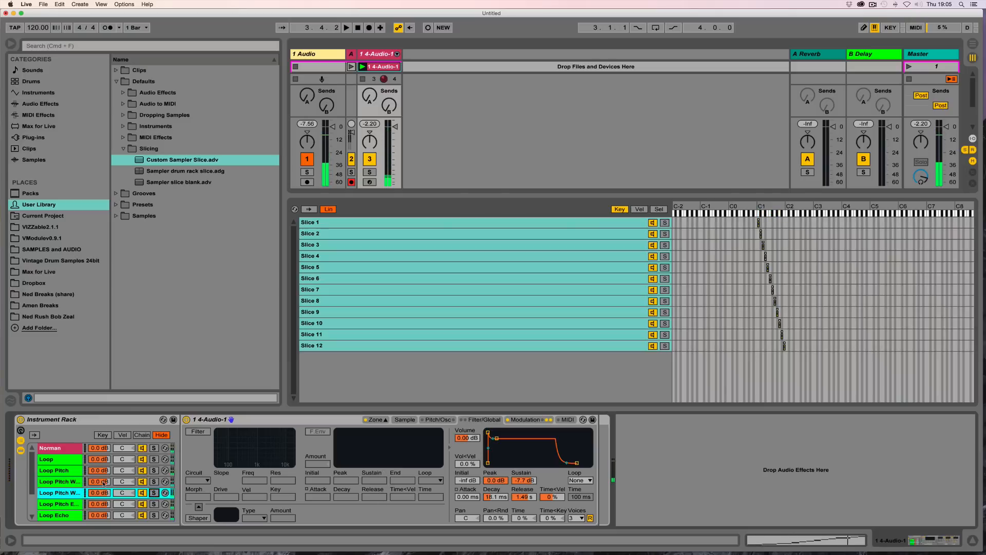
{"action": "scroll", "coordinate": [59, 475], "scroll_direction": "down", "scroll_amount": 3}
{"action": "left_click", "coordinate": [52, 495]}
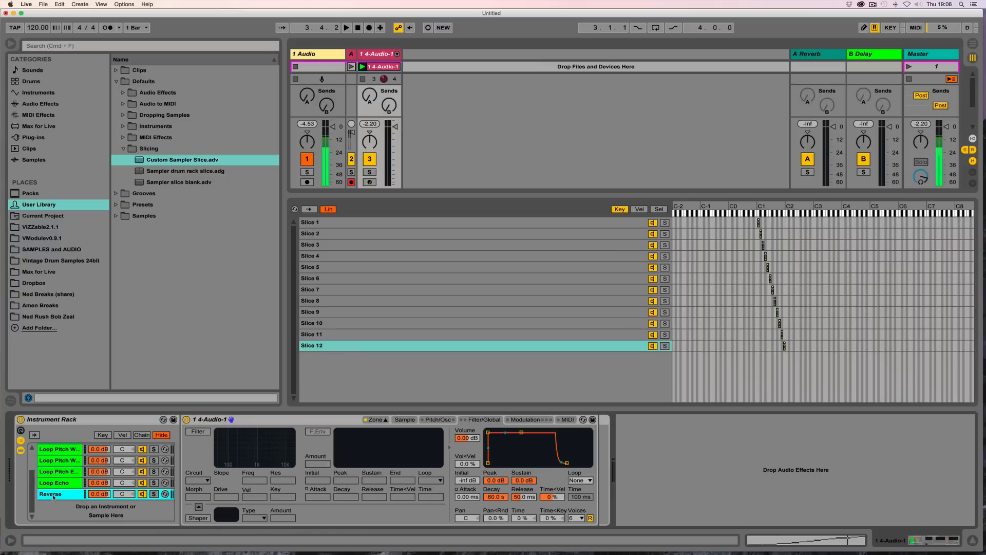
{"action": "scroll", "coordinate": [53, 497], "scroll_direction": "up", "scroll_amount": 3}
{"action": "scroll", "coordinate": [70, 446], "scroll_direction": "down", "scroll_amount": 3}
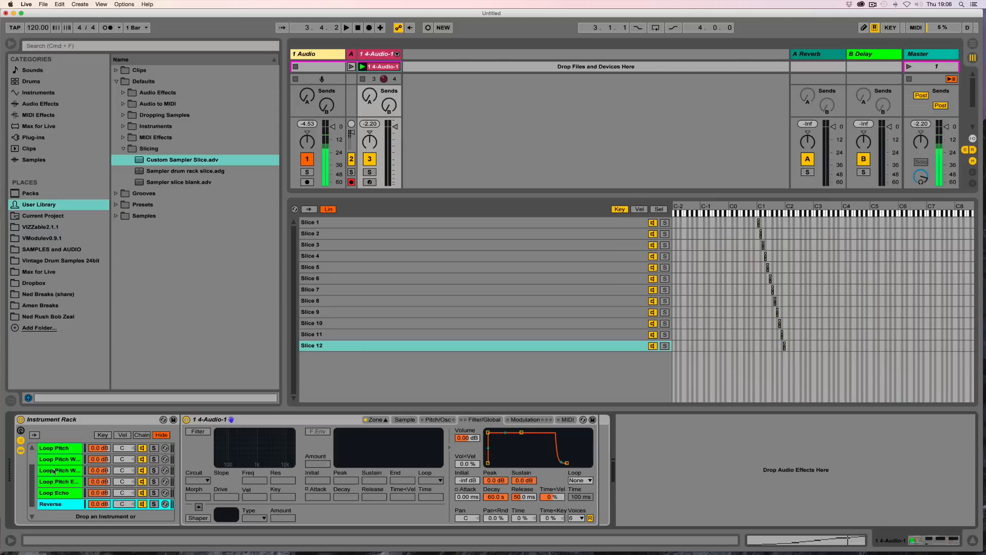
{"action": "scroll", "coordinate": [70, 446], "scroll_direction": "up", "scroll_amount": 3}
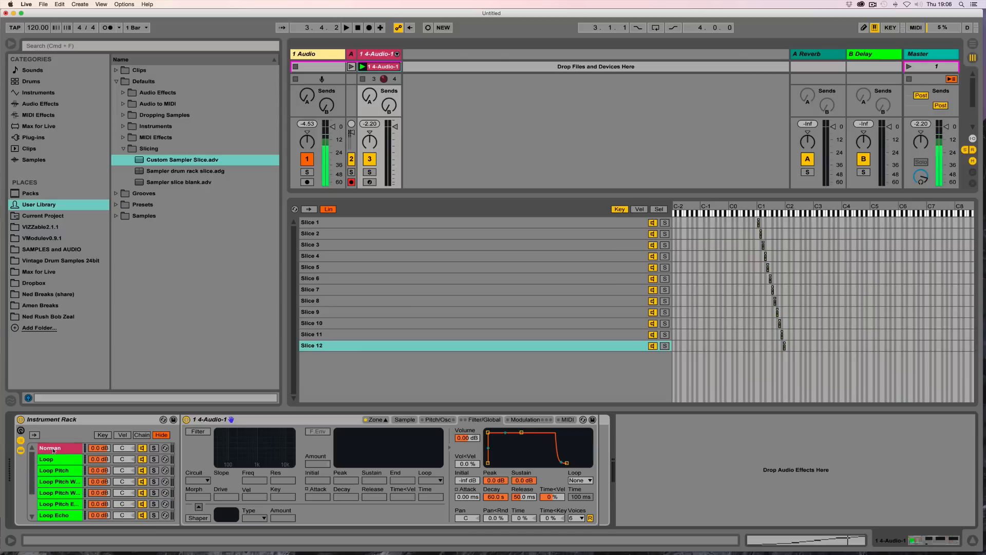
Step: Duplicate the Norman chain, rename the copy MOD and solo it
{"action": "left_click", "coordinate": [57, 449]}
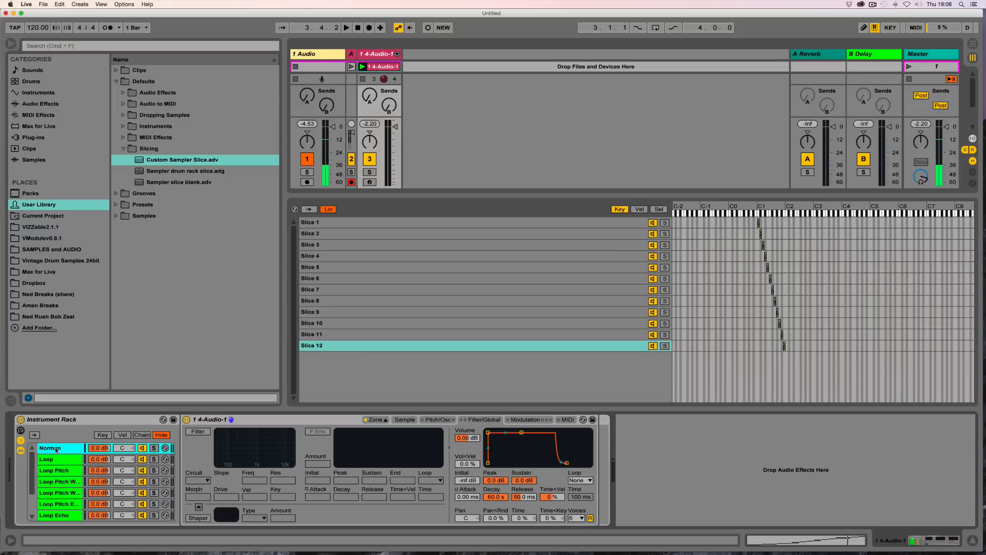
{"action": "key", "text": "super+d"}
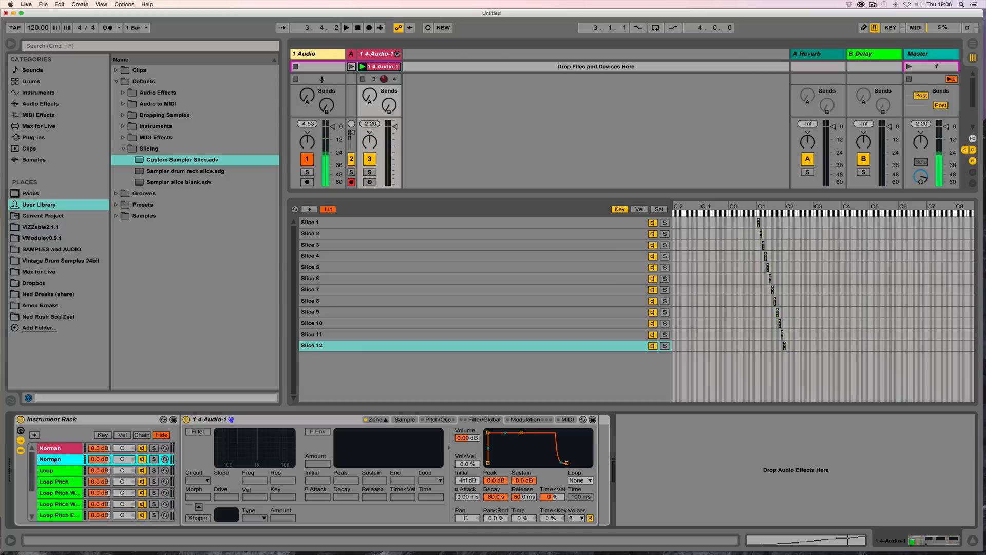
{"action": "key", "text": "super+r"}
{"action": "type", "text": "MOD"}
{"action": "key", "text": "Return"}
{"action": "left_click", "coordinate": [154, 459]}
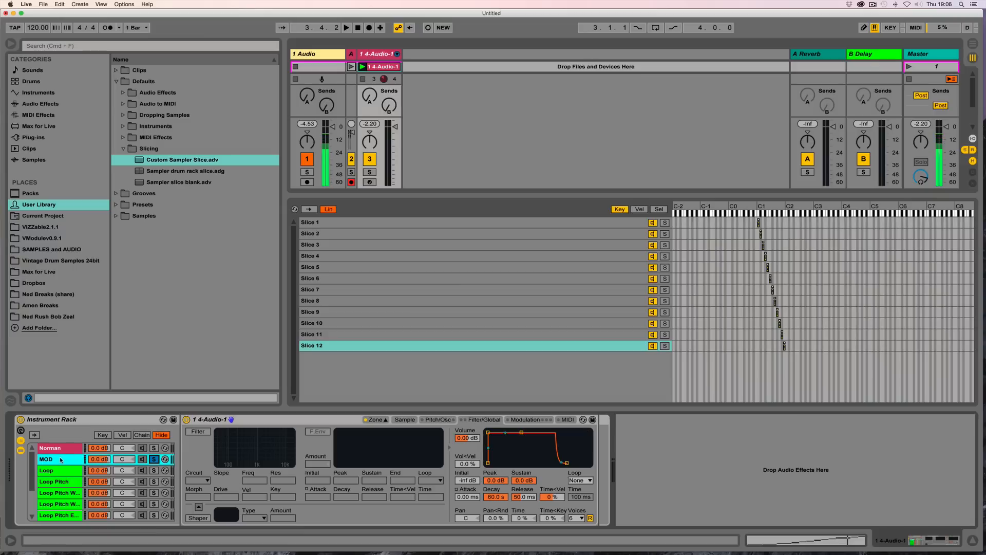
Step: Enable the oscillator in the MOD chain's Pitch/Osc section in AM mode, auditioning playback
{"action": "left_click", "coordinate": [438, 419]}
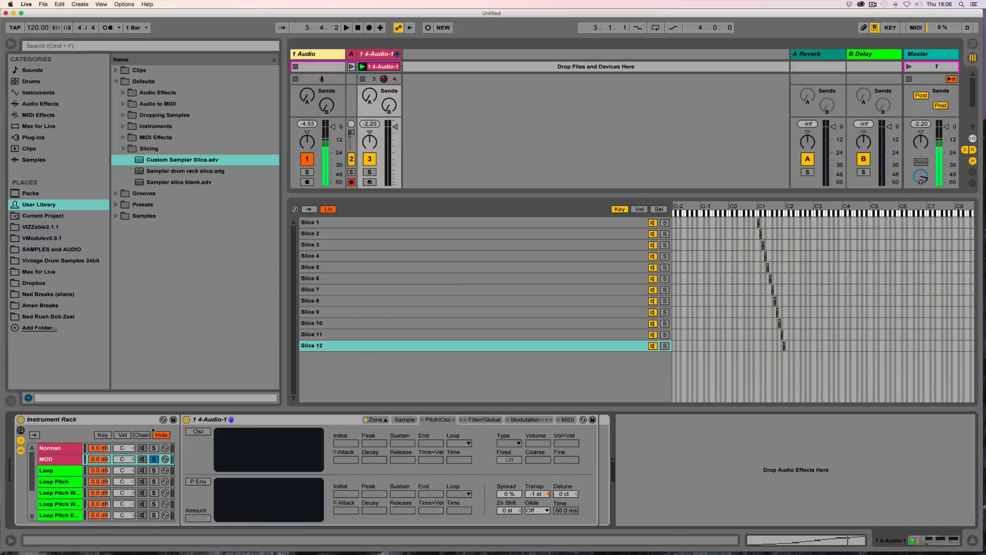
{"action": "left_click", "coordinate": [195, 433]}
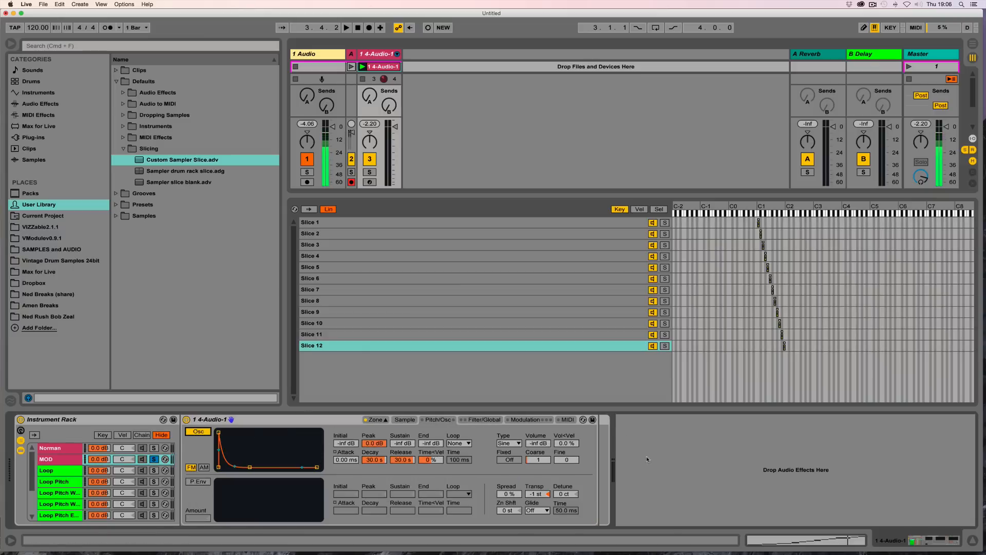
{"action": "left_click", "coordinate": [204, 468]}
{"action": "left_click", "coordinate": [204, 470]}
{"action": "left_click", "coordinate": [204, 470]}
{"action": "left_click", "coordinate": [203, 471]}
{"action": "left_click", "coordinate": [204, 470]}
{"action": "left_click", "coordinate": [203, 470]}
{"action": "left_click", "coordinate": [204, 470]}
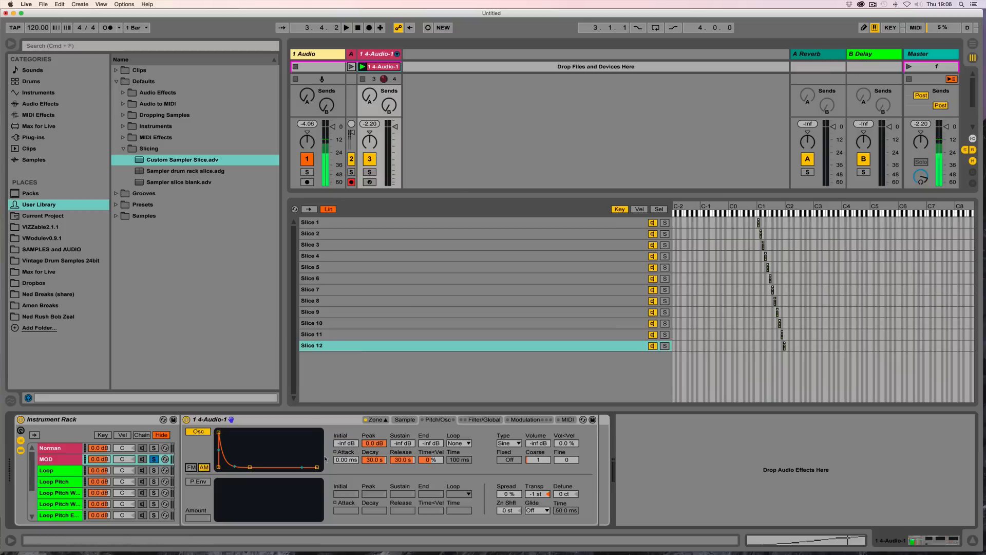
{"action": "key", "text": "space"}
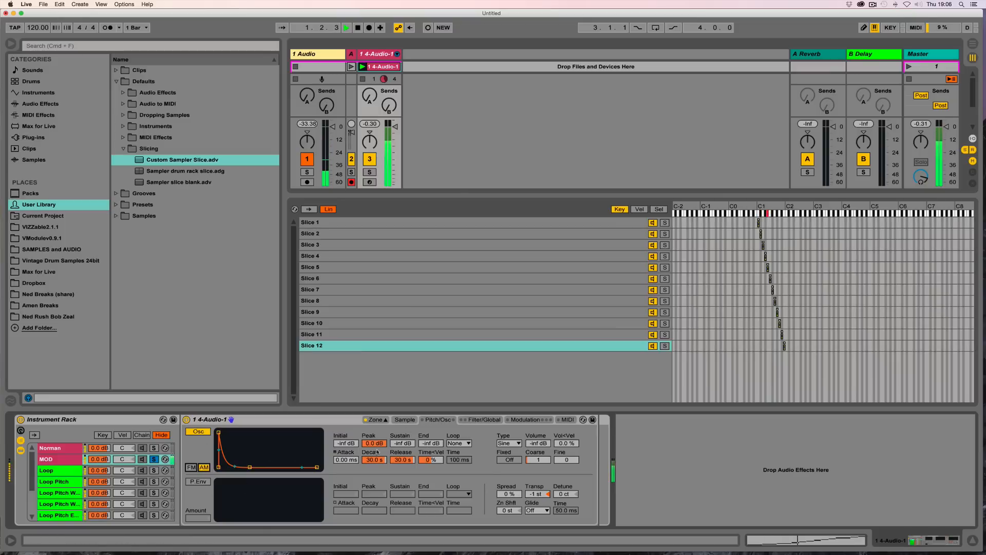
Step: Assign the MOD chain a new color from the palette
{"action": "right_click", "coordinate": [59, 461]}
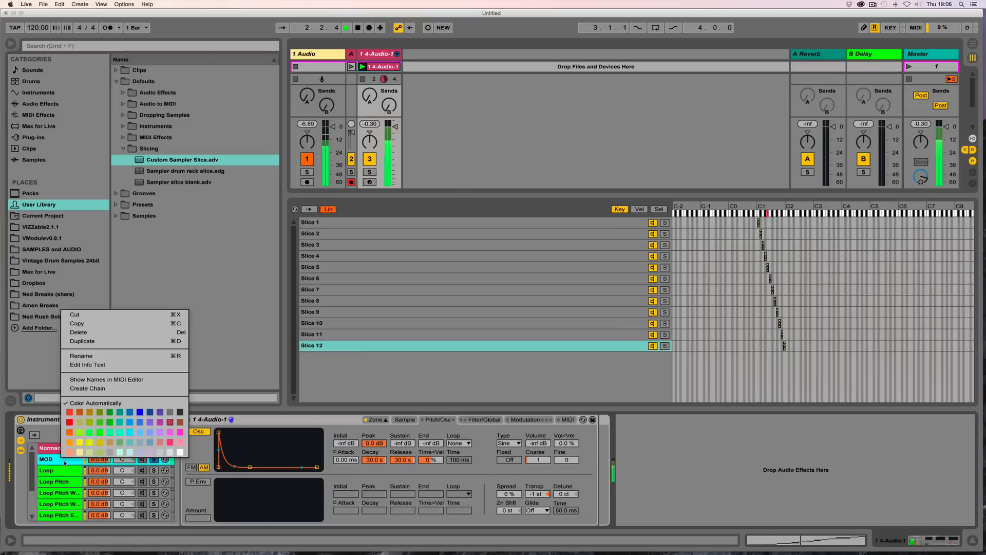
{"action": "left_click", "coordinate": [177, 438]}
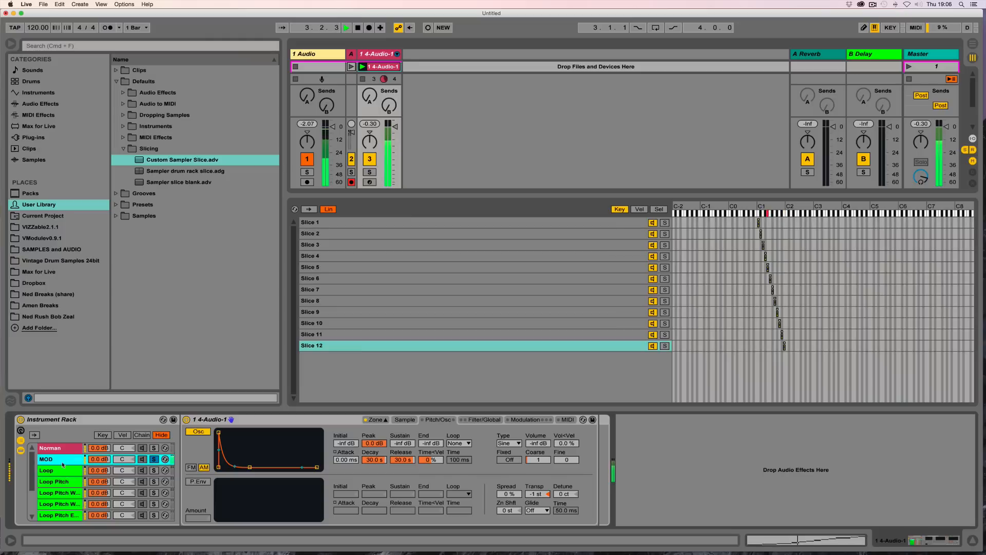
Step: Shape the MOD oscillator: volume 0.0 dB, decay 60.0 s, release 1.00 ms and coarse tuning 12
{"action": "left_click_drag", "start_coordinate": [538, 448], "coordinate": [538, 403]}
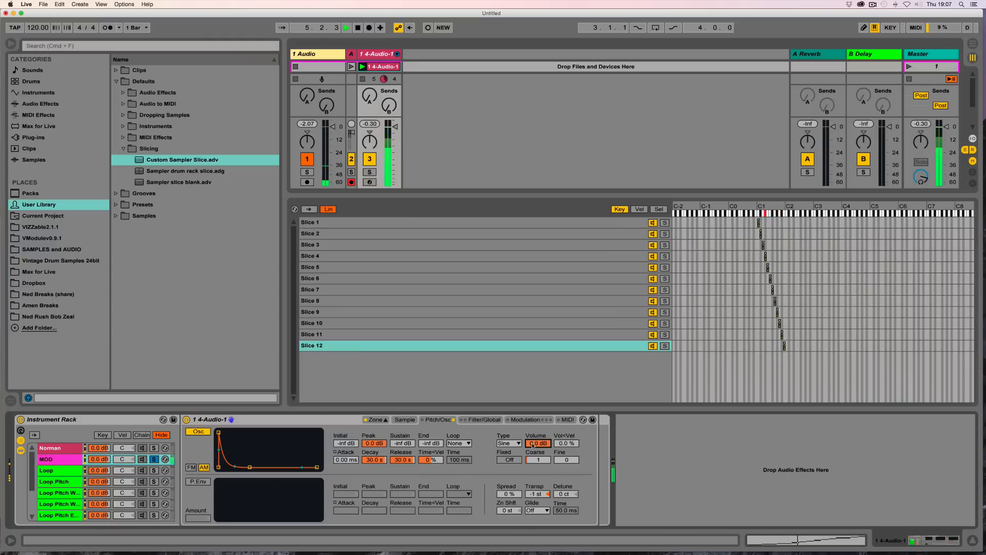
{"action": "left_click_drag", "start_coordinate": [250, 468], "coordinate": [252, 432]}
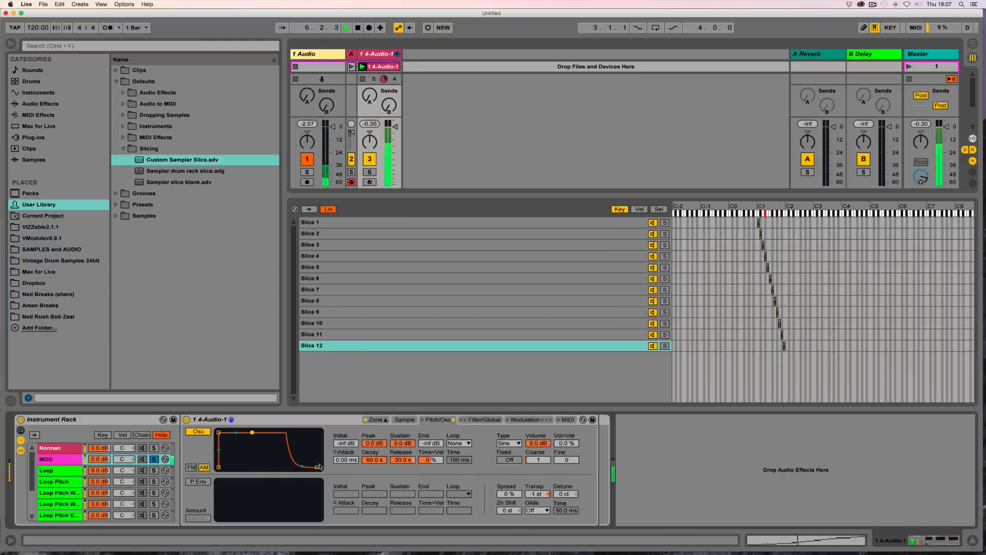
{"action": "left_click_drag", "start_coordinate": [319, 467], "coordinate": [286, 465]}
{"action": "left_click_drag", "start_coordinate": [533, 461], "coordinate": [533, 452]}
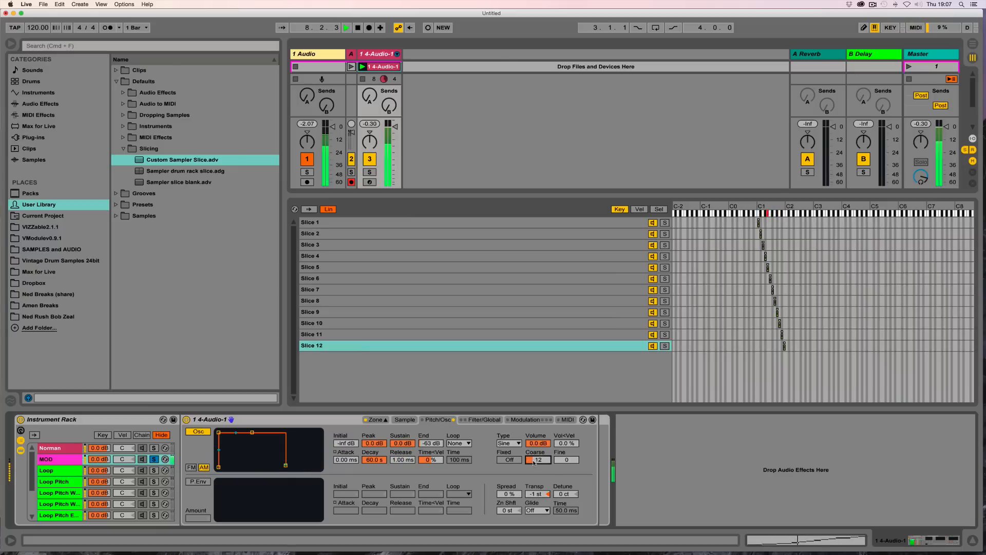
Step: Lower the global volume envelope's sustain and reduce the oscillator's volume
{"action": "left_click", "coordinate": [484, 420]}
{"action": "mouse_move", "coordinate": [525, 480]}
{"action": "left_mouse_down"}
{"action": "mouse_move", "coordinate": [503, 530]}
{"action": "mouse_move", "coordinate": [503, 517]}
{"action": "mouse_move", "coordinate": [524, 519]}
{"action": "mouse_move", "coordinate": [501, 491]}
{"action": "mouse_move", "coordinate": [524, 477]}
{"action": "left_mouse_up"}
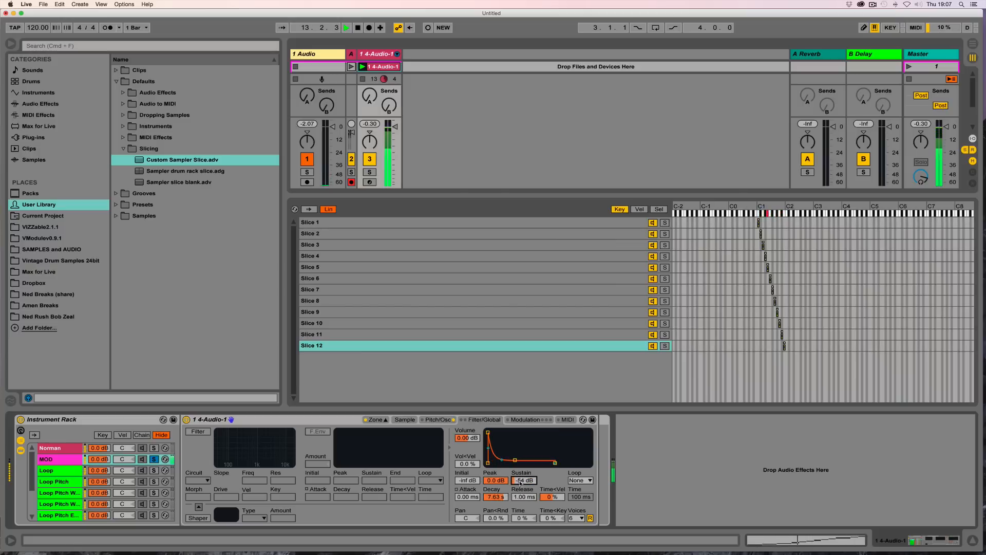
{"action": "left_click", "coordinate": [441, 421]}
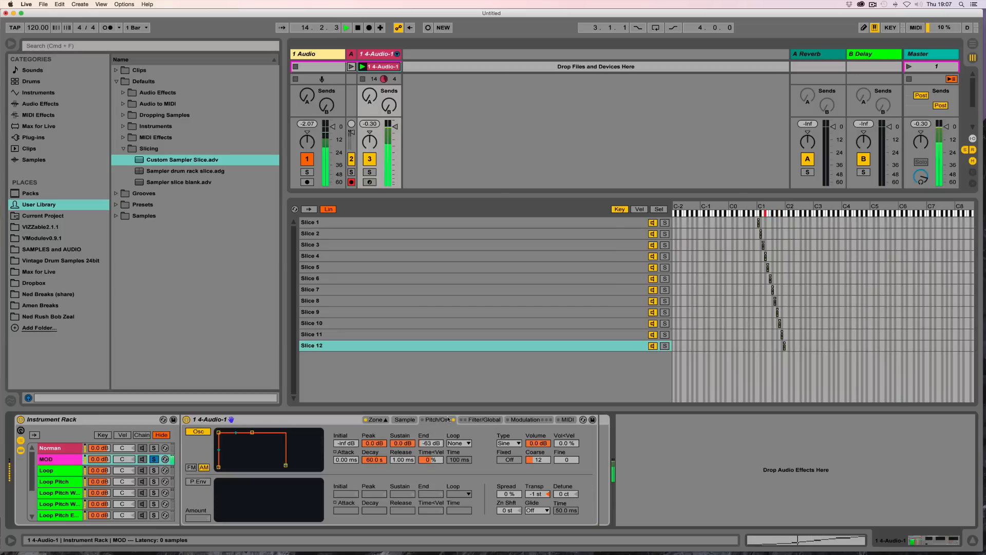
{"action": "left_click_drag", "start_coordinate": [538, 443], "coordinate": [538, 468]}
Step: Enable LFO 2 with a sample-and-hold waveform modulating Pitch Osc Only at amount 100.00
{"action": "left_click", "coordinate": [524, 420]}
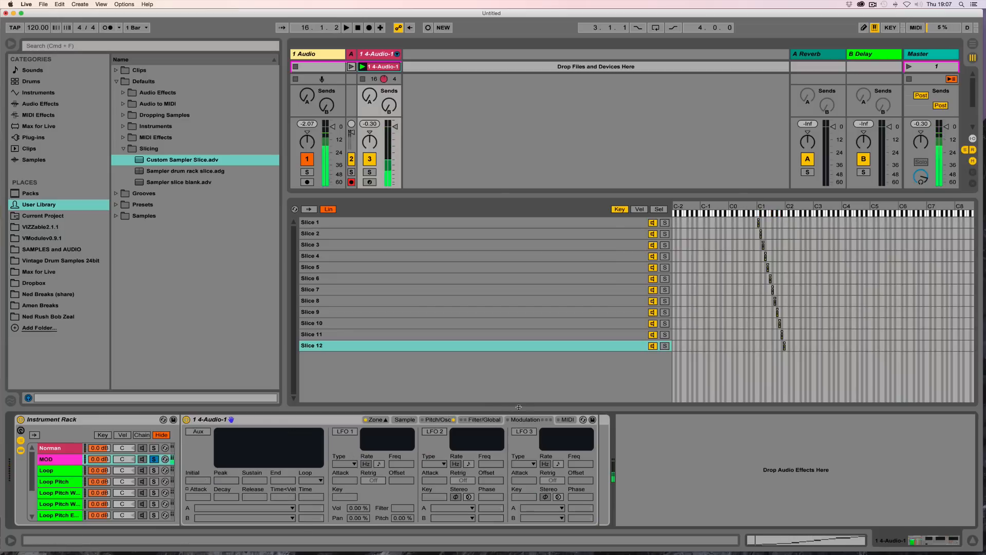
{"action": "left_click", "coordinate": [434, 432]}
{"action": "left_click", "coordinate": [430, 464]}
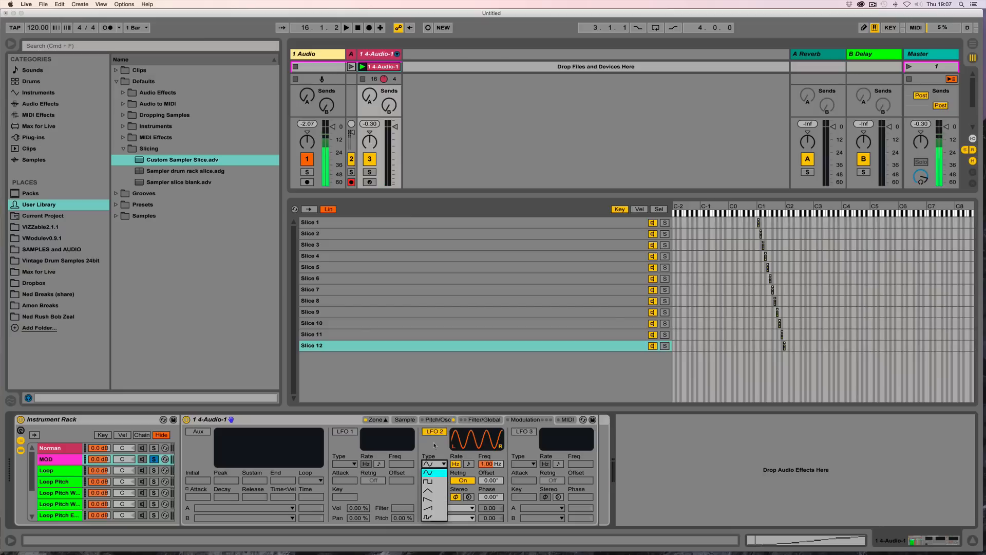
{"action": "left_click", "coordinate": [435, 520]}
{"action": "left_click", "coordinate": [457, 508]}
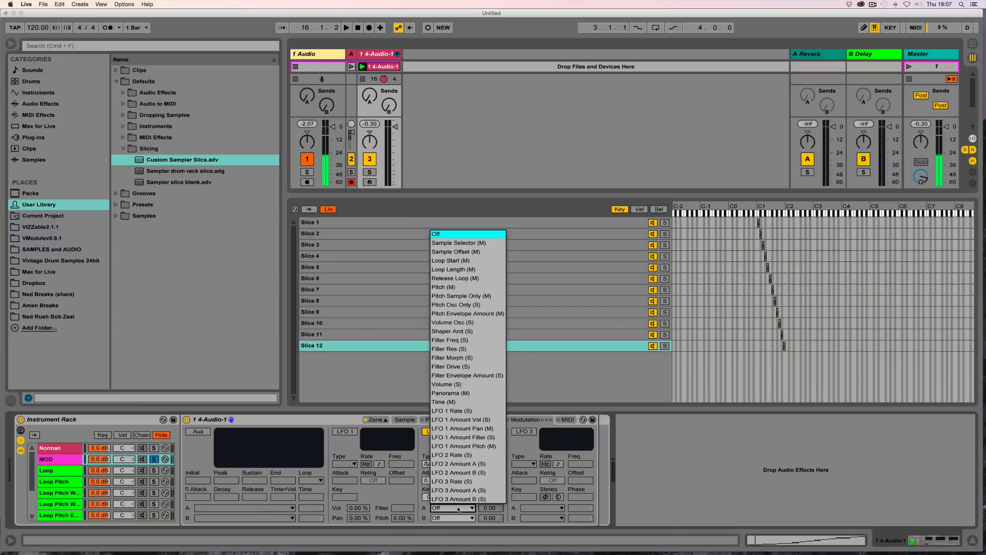
{"action": "left_click", "coordinate": [468, 305]}
{"action": "mouse_move", "coordinate": [490, 508]}
{"action": "left_mouse_down"}
{"action": "mouse_move", "coordinate": [490, 483]}
{"action": "mouse_move", "coordinate": [484, 493]}
{"action": "left_mouse_up"}
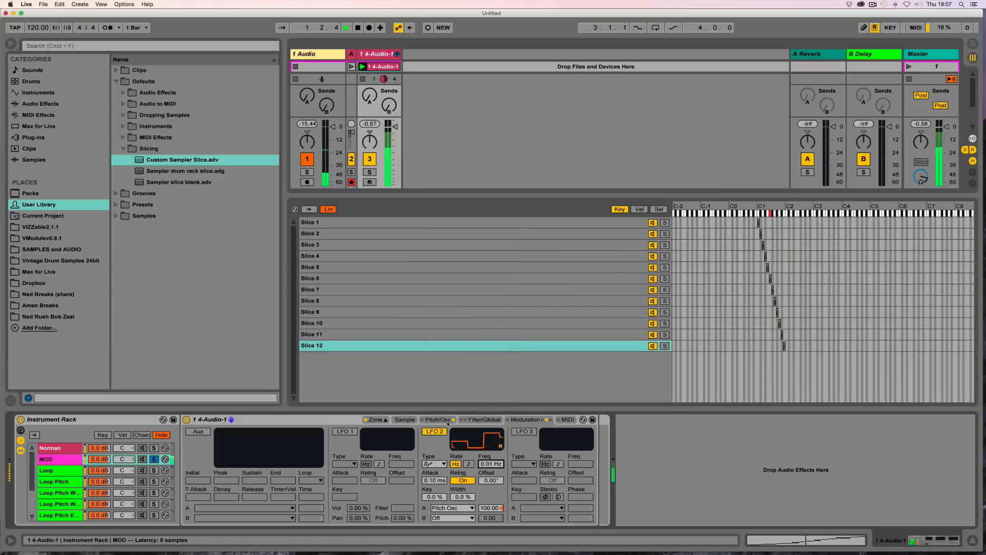
Step: Set the oscillator volume back to 0.0 dB and switch the oscillator to FM mode
{"action": "left_click", "coordinate": [437, 421]}
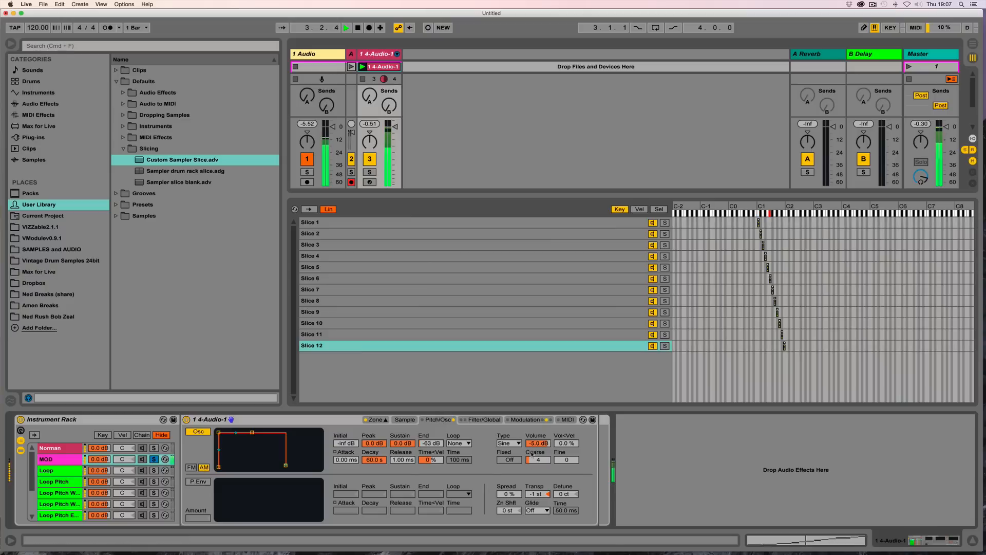
{"action": "left_click_drag", "start_coordinate": [537, 445], "coordinate": [537, 432]}
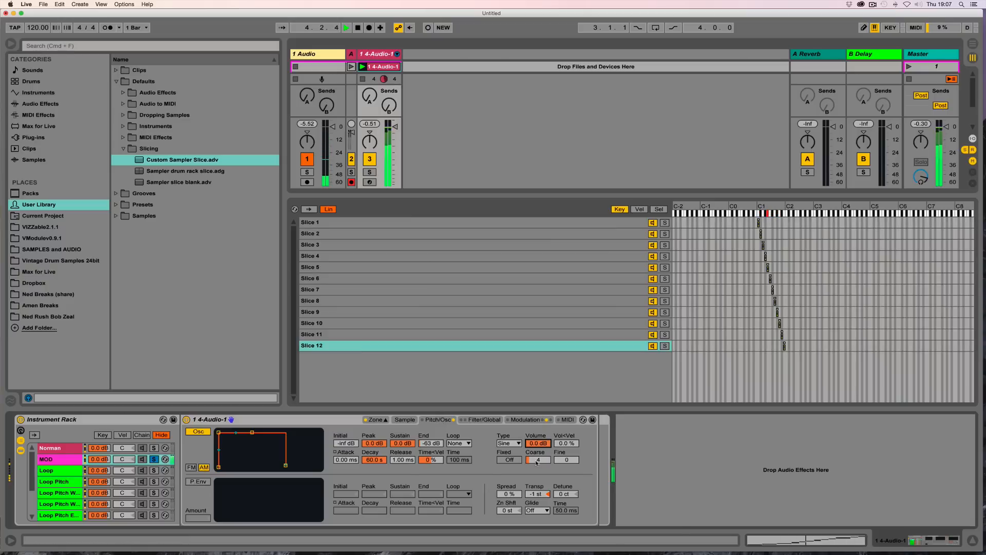
{"action": "left_click", "coordinate": [192, 467]}
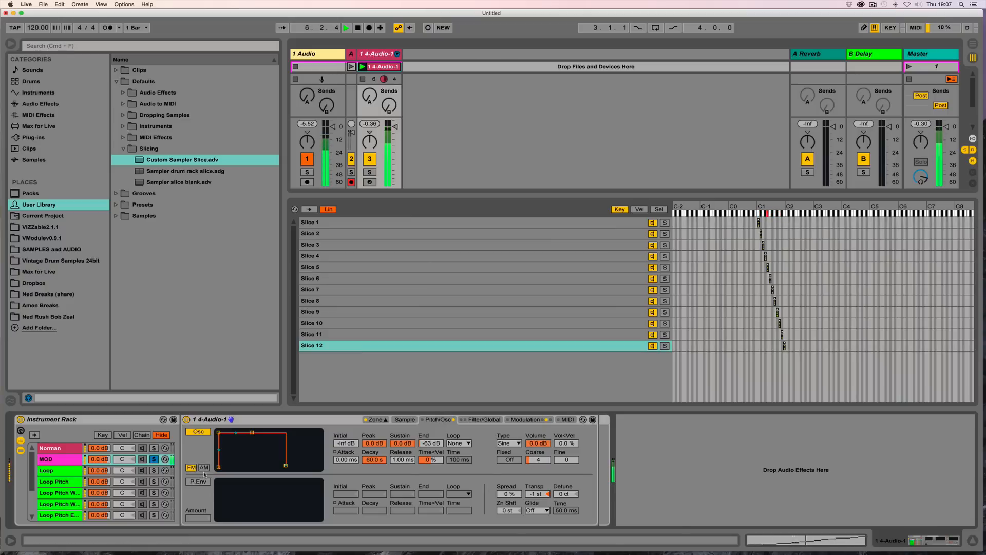
{"action": "left_click", "coordinate": [204, 468]}
{"action": "left_click", "coordinate": [191, 467]}
Step: Sweep the oscillator's coarse tuning while auditioning, settling on 12, and stop playback
{"action": "left_click", "coordinate": [538, 459]}
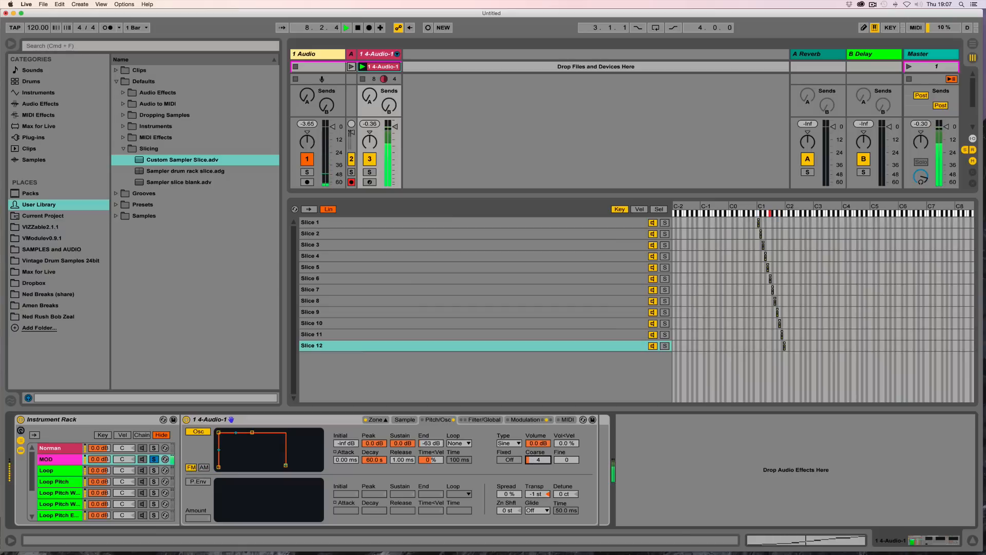
{"action": "left_click_drag", "start_coordinate": [538, 459], "coordinate": [538, 470]}
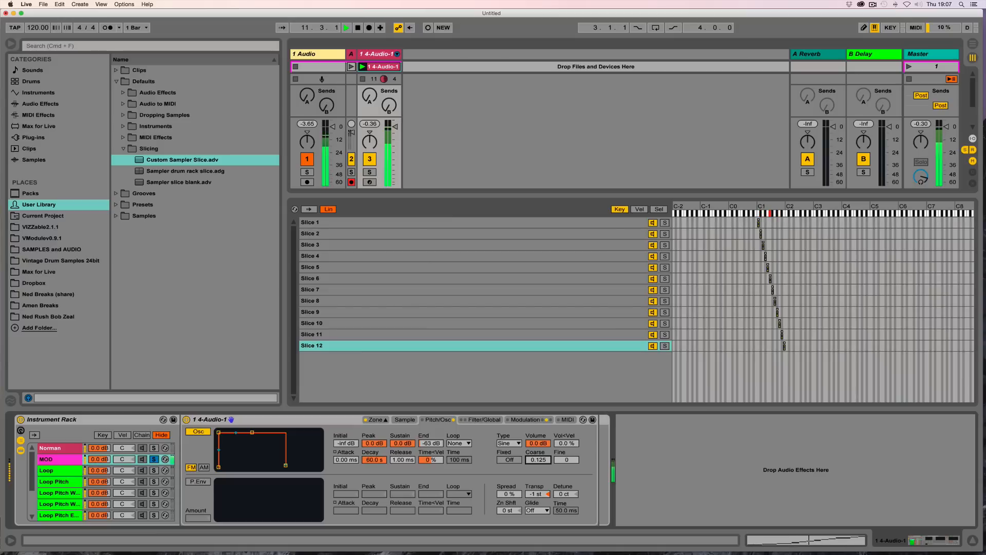
{"action": "left_click_drag", "start_coordinate": [538, 460], "coordinate": [538, 405]}
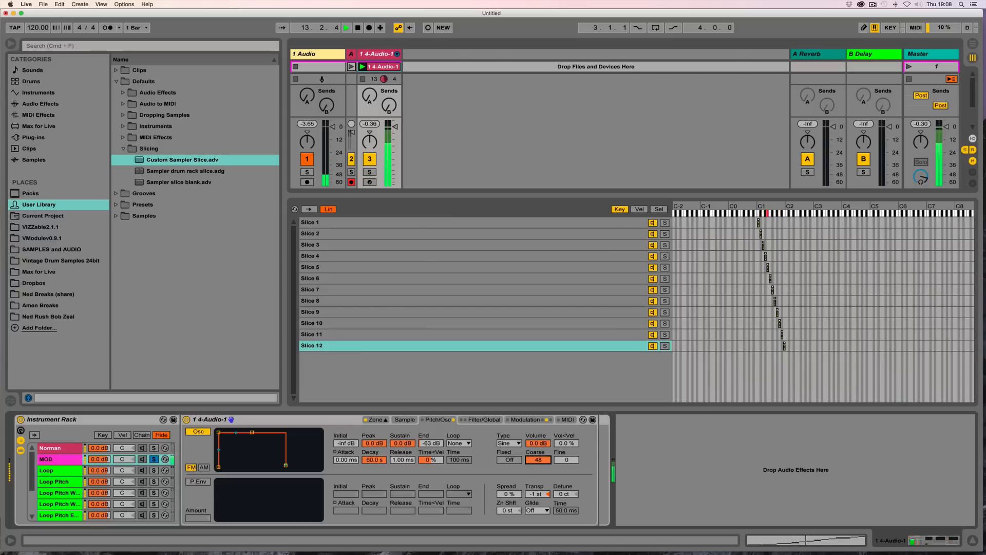
{"action": "left_click_drag", "start_coordinate": [538, 460], "coordinate": [533, 474]}
{"action": "key", "text": "space"}
Step: Rename the MOD chain to MOD FM
{"action": "left_click", "coordinate": [59, 459]}
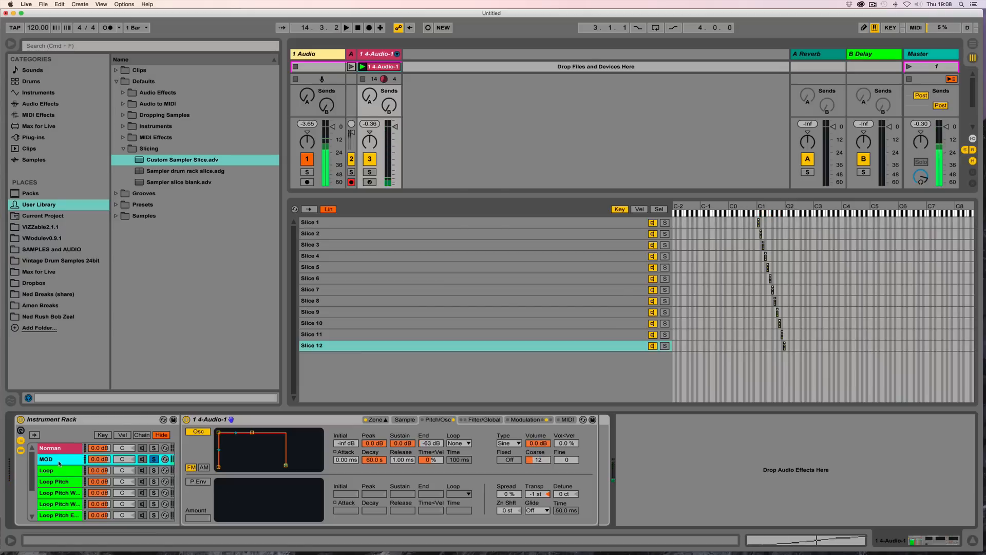
{"action": "key", "text": "super+r"}
{"action": "key", "text": "Right"}
{"action": "type", "text": "FM"}
{"action": "key", "text": "Return"}
Step: Duplicate the MOD FM chain and rename the copy MOD AM
{"action": "key", "text": "super+d"}
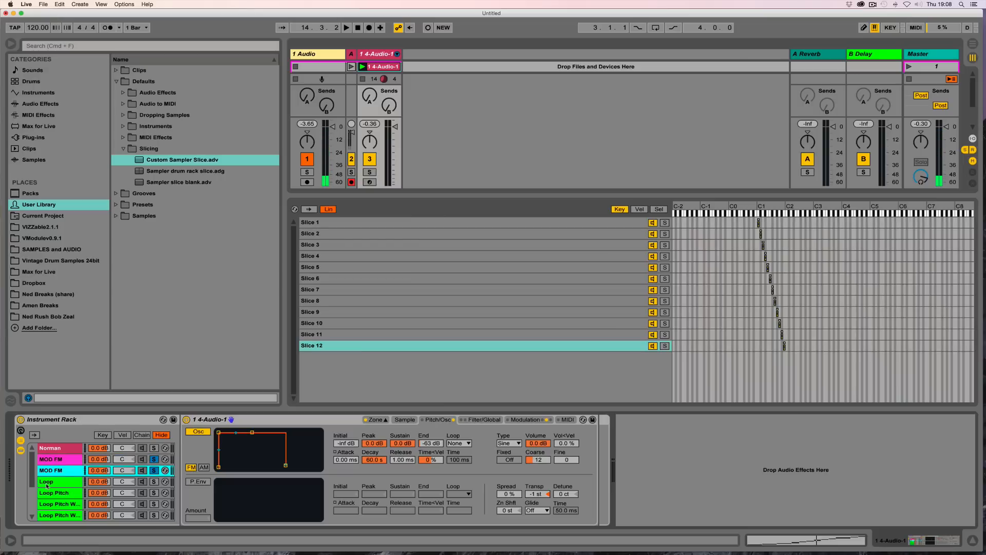
{"action": "key", "text": "super+r"}
{"action": "key", "text": "Right"}
{"action": "type", "text": "AM"}
{"action": "key", "text": "Return"}
Step: Solo MOD AM, switch its oscillator to AM mode and audition while setting coarse tuning to 5
{"action": "left_click", "coordinate": [155, 471]}
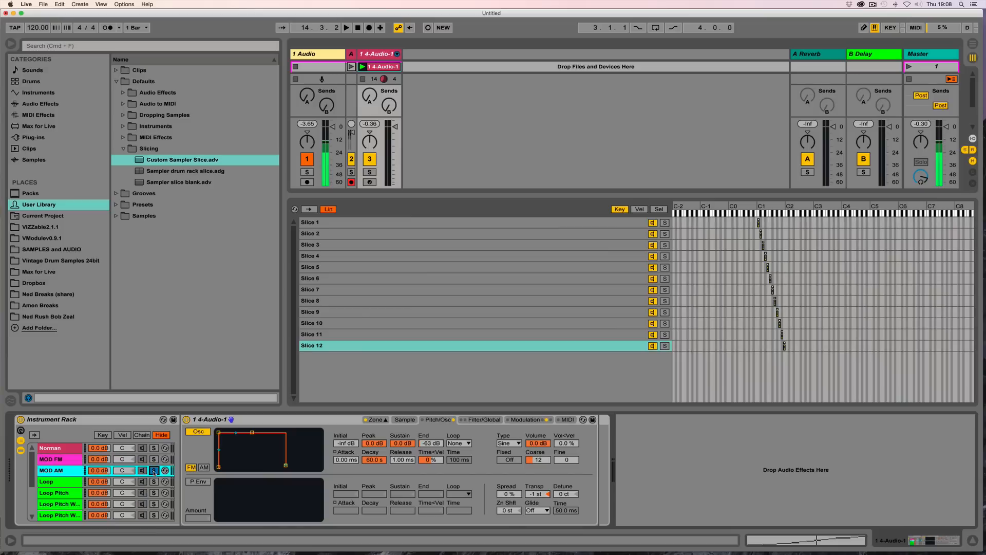
{"action": "left_click", "coordinate": [203, 469]}
{"action": "key", "text": "space"}
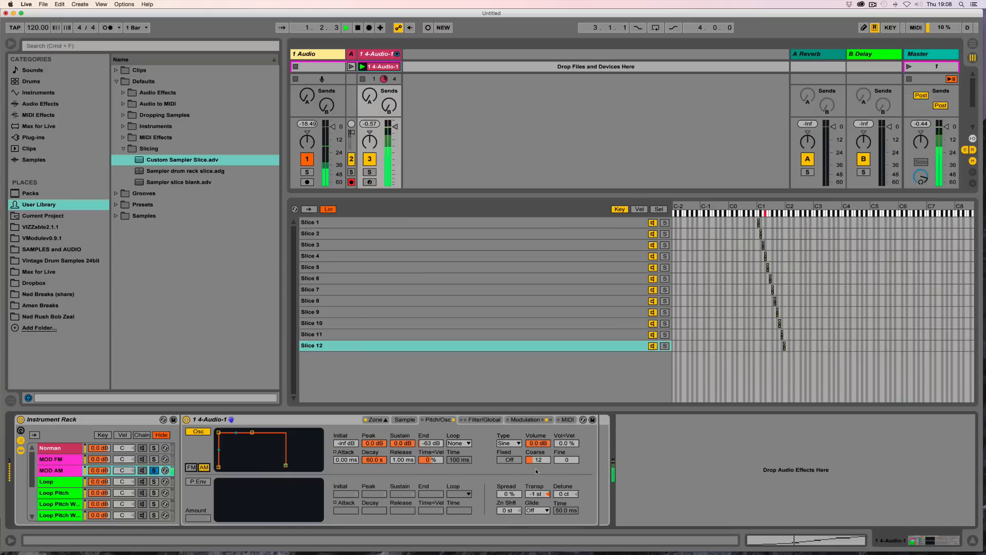
{"action": "left_click_drag", "start_coordinate": [538, 461], "coordinate": [538, 450]}
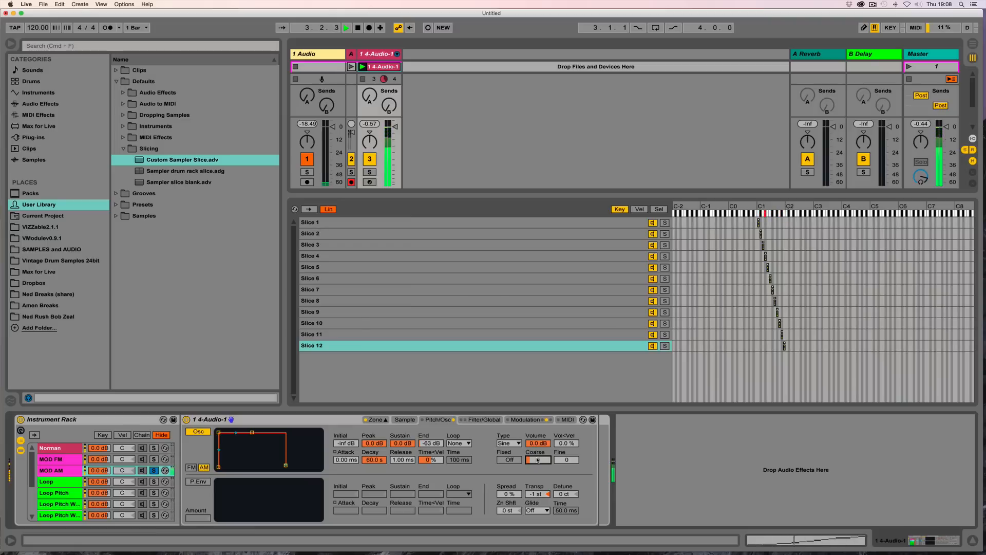
{"action": "key", "text": "space"}
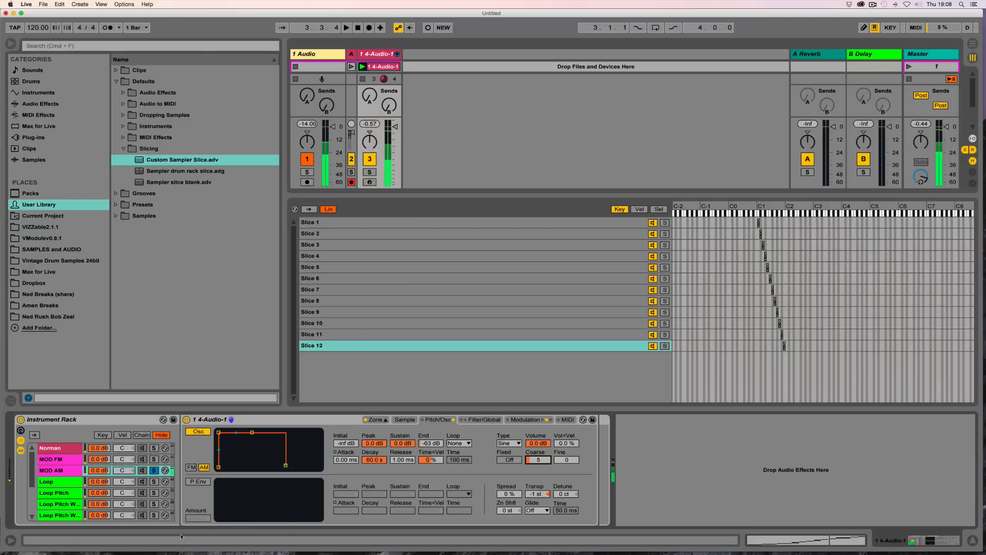
Step: Solo MOD FM instead of MOD AM and set its oscillator coarse tuning to 1
{"action": "left_click", "coordinate": [153, 470]}
{"action": "left_click", "coordinate": [153, 459]}
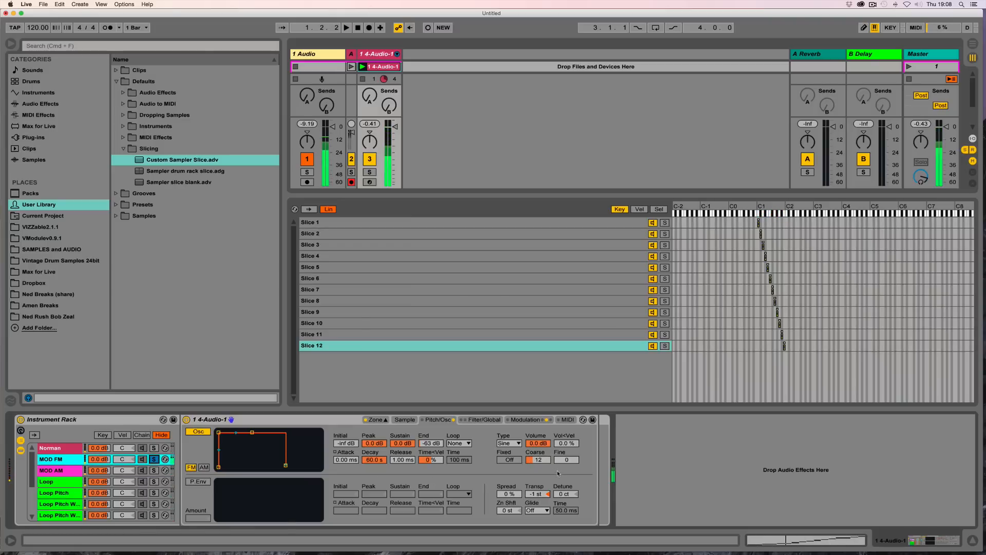
{"action": "left_click", "coordinate": [537, 460]}
{"action": "type", "text": "1"}
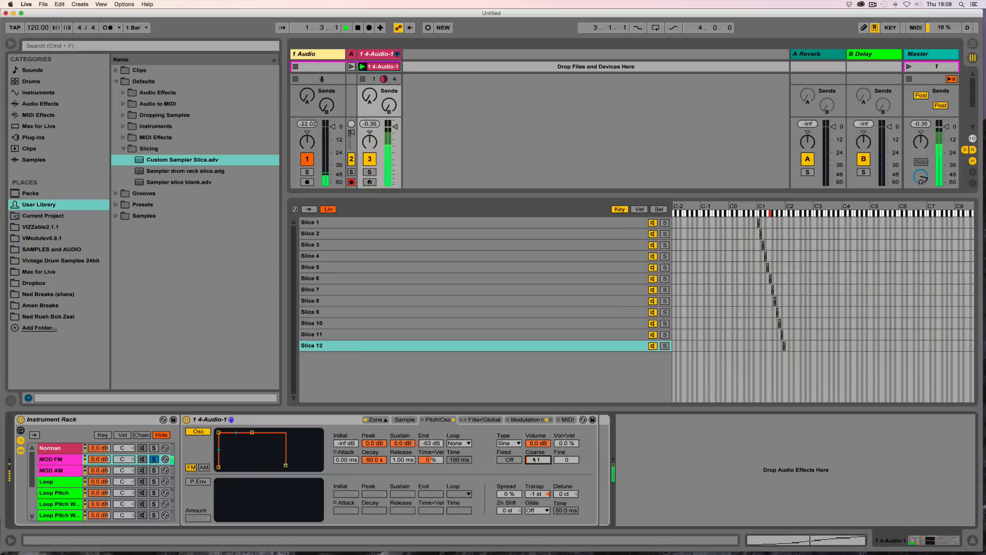
Step: Change the MOD FM oscillator waveform to Sw D, set coarse to 2, and unsolo the chain
{"action": "left_click", "coordinate": [506, 443]}
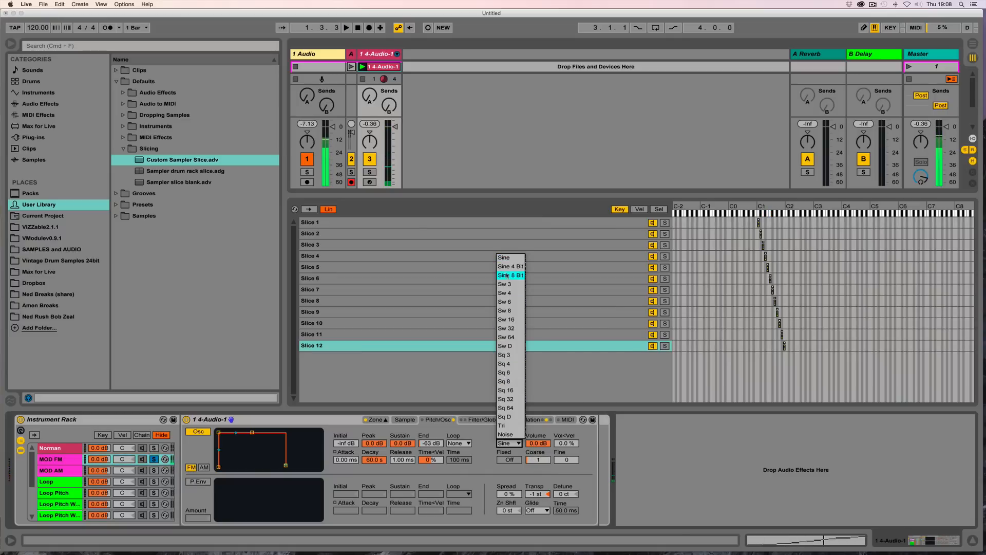
{"action": "left_click", "coordinate": [516, 344]}
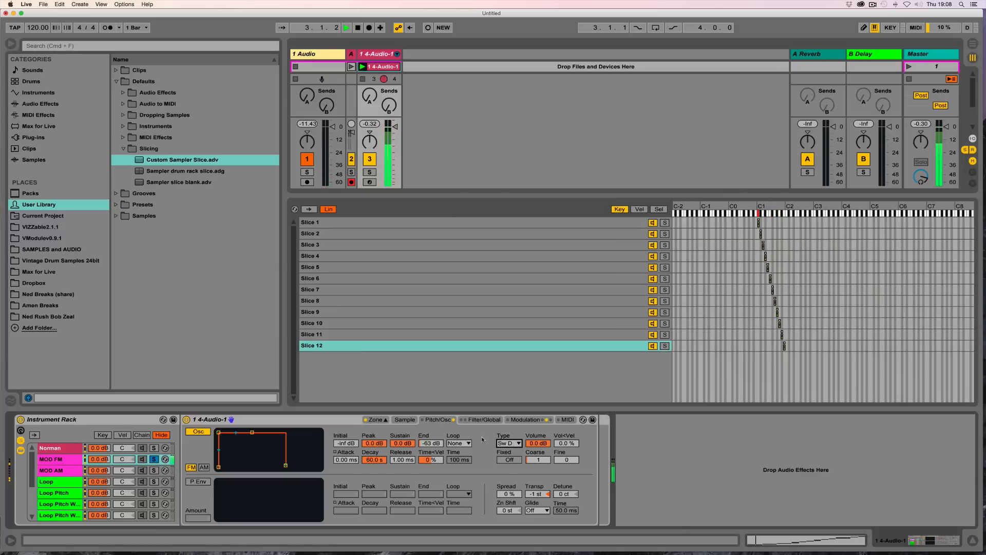
{"action": "left_click_drag", "start_coordinate": [539, 460], "coordinate": [539, 465]}
{"action": "left_click", "coordinate": [154, 459]}
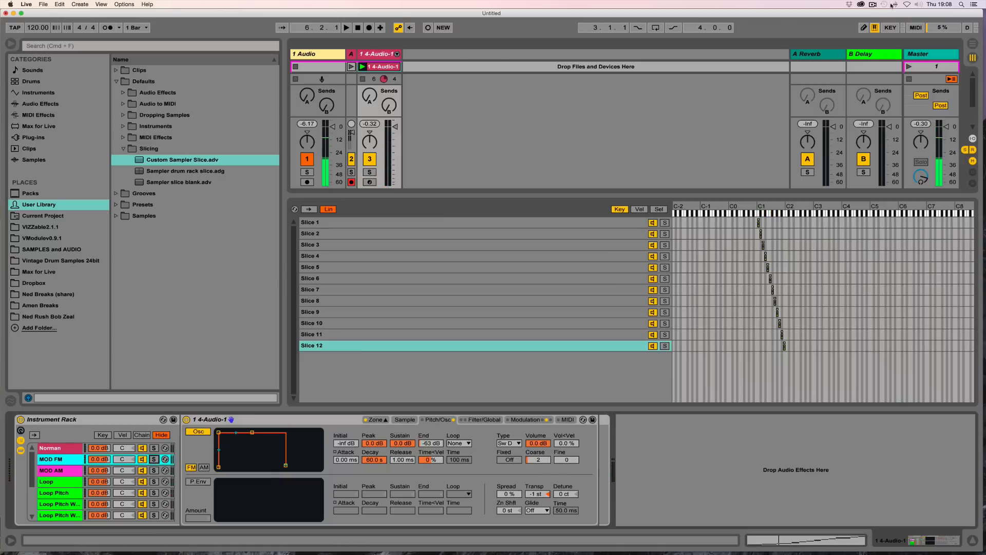
{"action": "left_click", "coordinate": [872, 4]}
{"action": "left_click", "coordinate": [883, 29]}
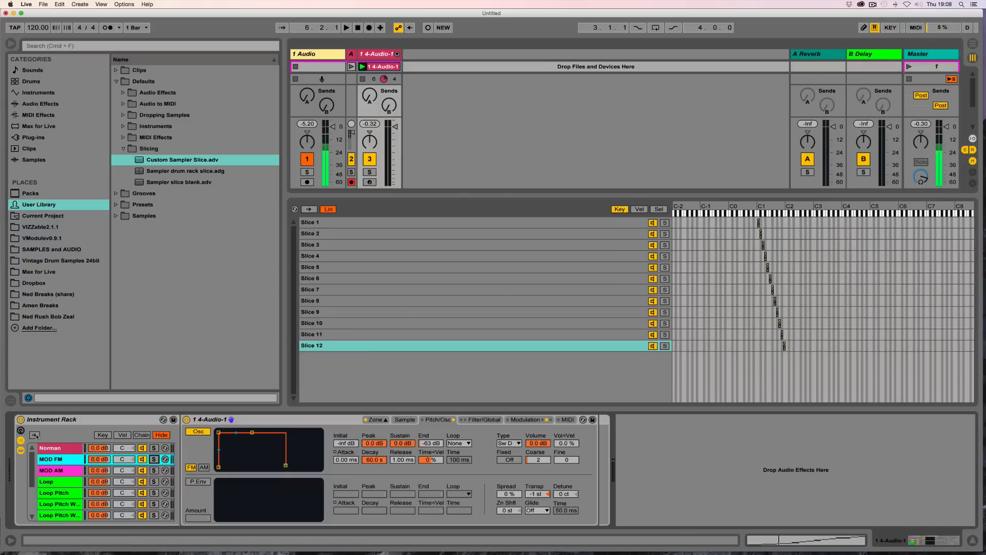
Step: Duplicate the Norman chain, solo the copy and rename it GATE
{"action": "left_click", "coordinate": [65, 446]}
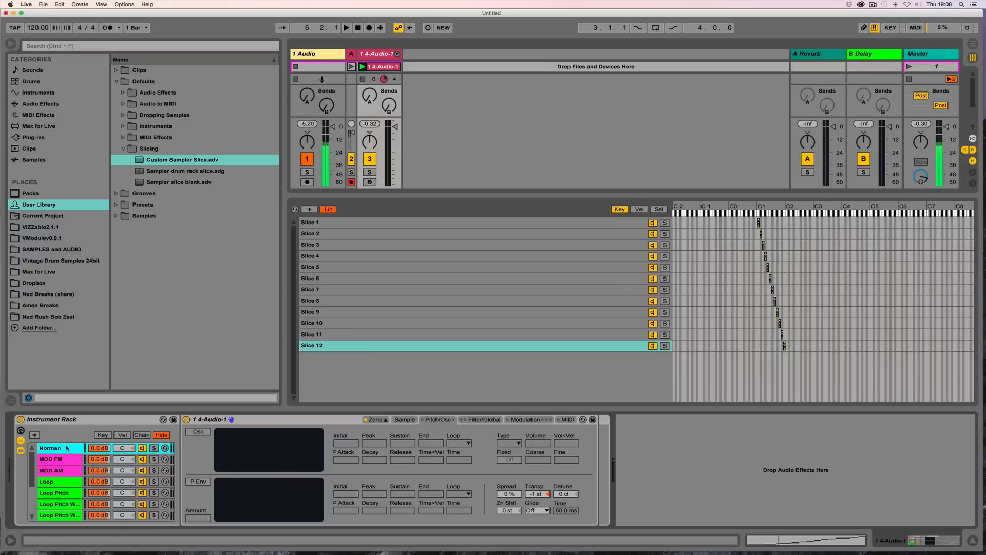
{"action": "key", "text": "super+d"}
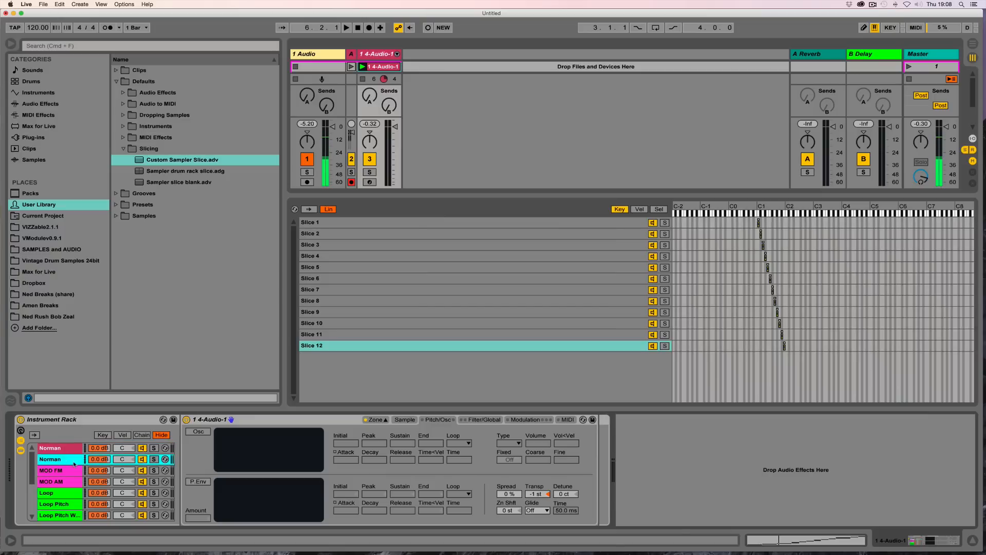
{"action": "left_click", "coordinate": [154, 460]}
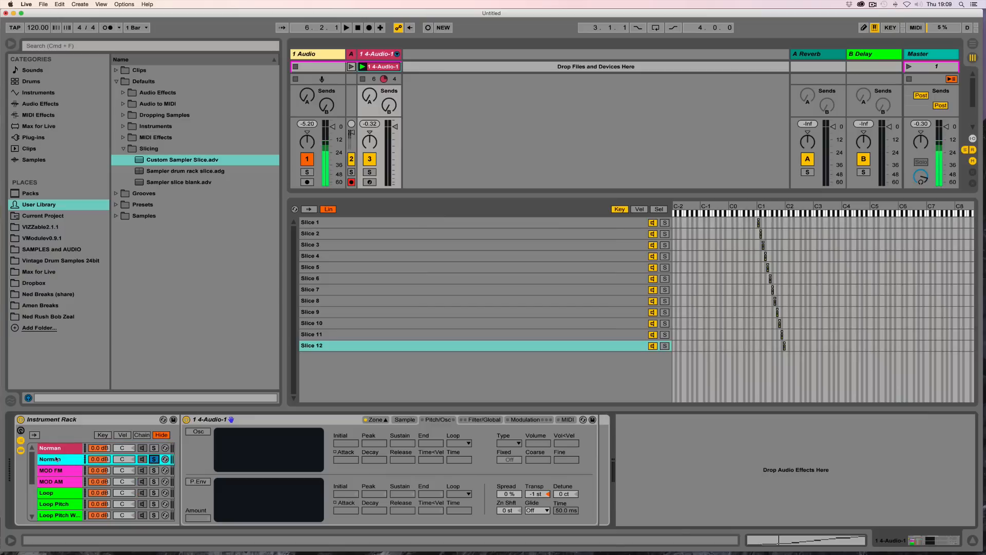
{"action": "key", "text": "super+r"}
{"action": "type", "text": "GATE"}
{"action": "key", "text": "Return"}
Step: Enable LFO 2 on GATE as a square wave synced at 1/16 modulating Volume at 100.00, auditioning playback
{"action": "key", "text": "space"}
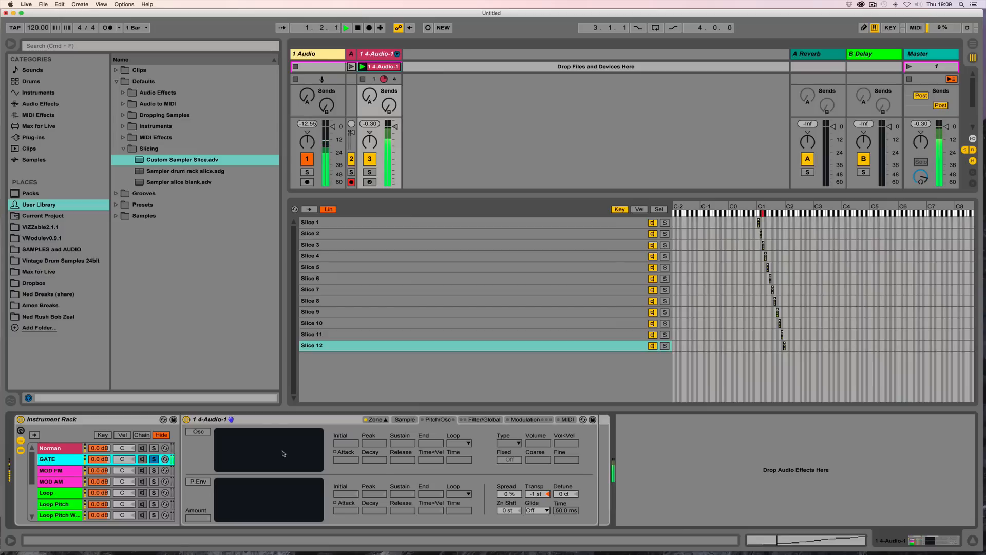
{"action": "left_click", "coordinate": [525, 420]}
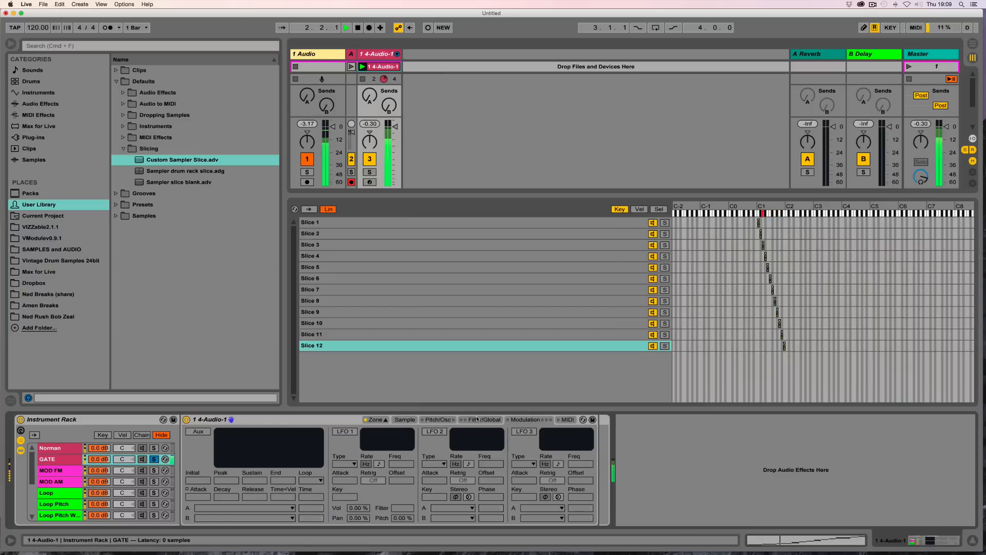
{"action": "left_click", "coordinate": [435, 432]}
{"action": "left_click", "coordinate": [434, 464]}
{"action": "left_click", "coordinate": [434, 483]}
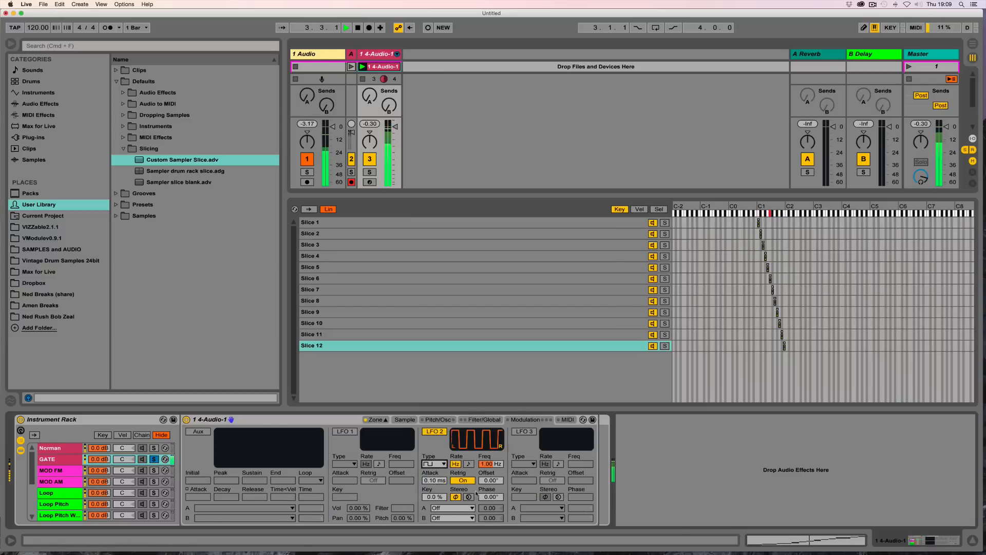
{"action": "left_click", "coordinate": [469, 463]}
{"action": "left_click", "coordinate": [460, 509]}
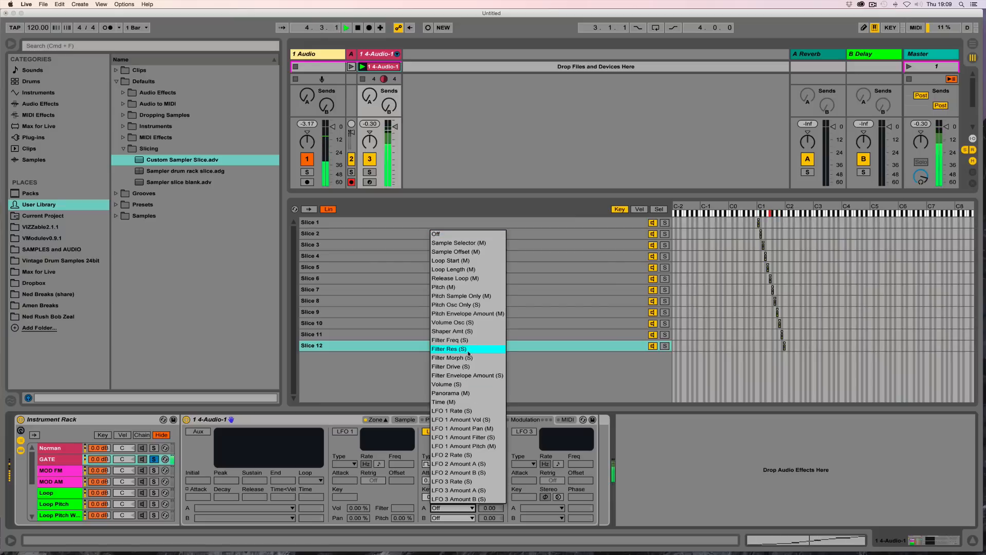
{"action": "left_click", "coordinate": [447, 385]}
{"action": "left_click_drag", "start_coordinate": [489, 510], "coordinate": [488, 457]}
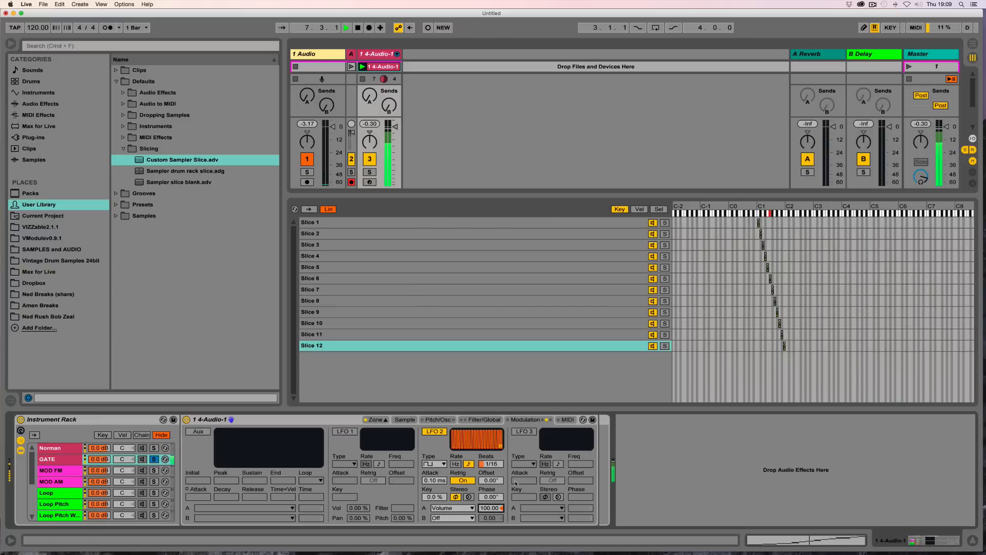
{"action": "key", "text": "space"}
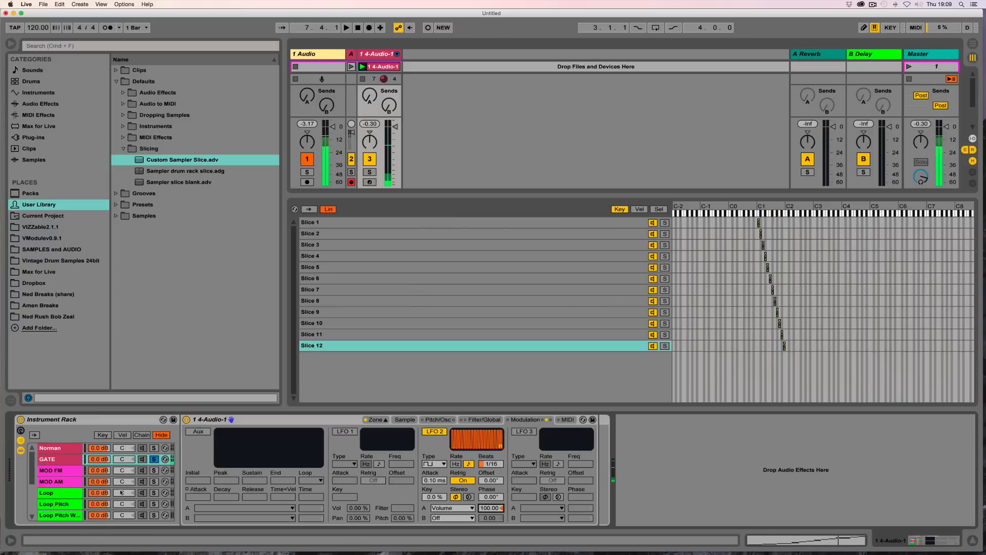
Step: Solo the Loop chain instead of GATE and select it
{"action": "left_click", "coordinate": [68, 451]}
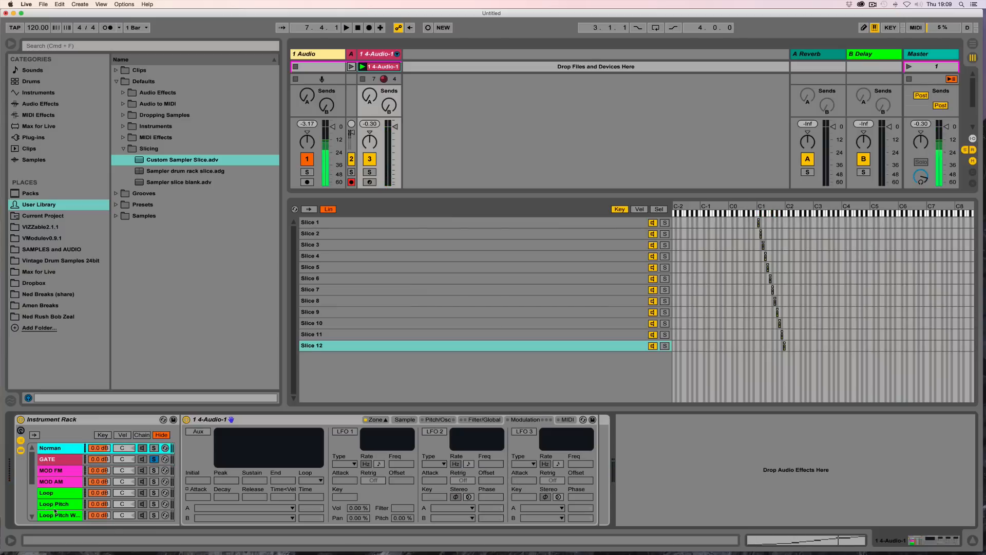
{"action": "left_click", "coordinate": [61, 494]}
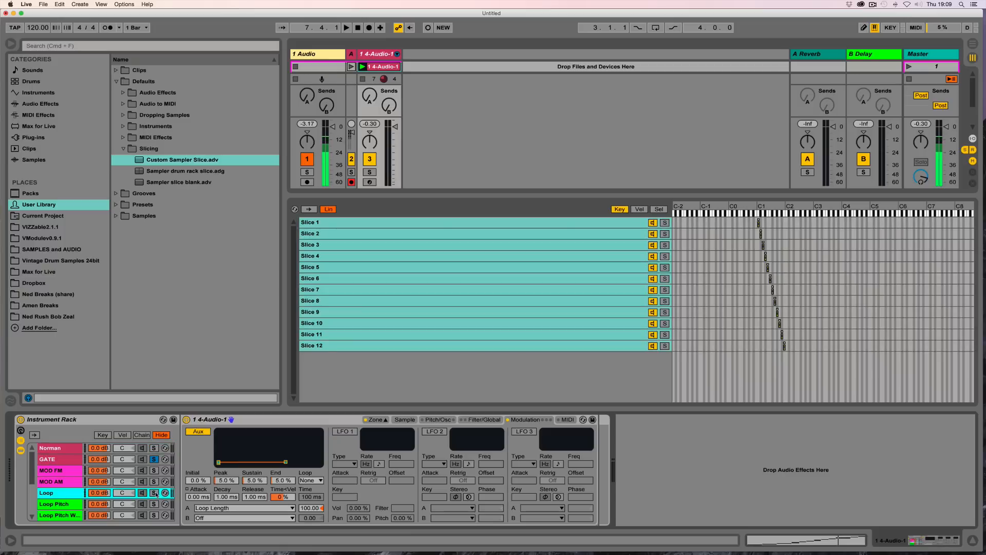
{"action": "left_click", "coordinate": [155, 494]}
{"action": "left_click", "coordinate": [154, 460]}
{"action": "left_click", "coordinate": [68, 496]}
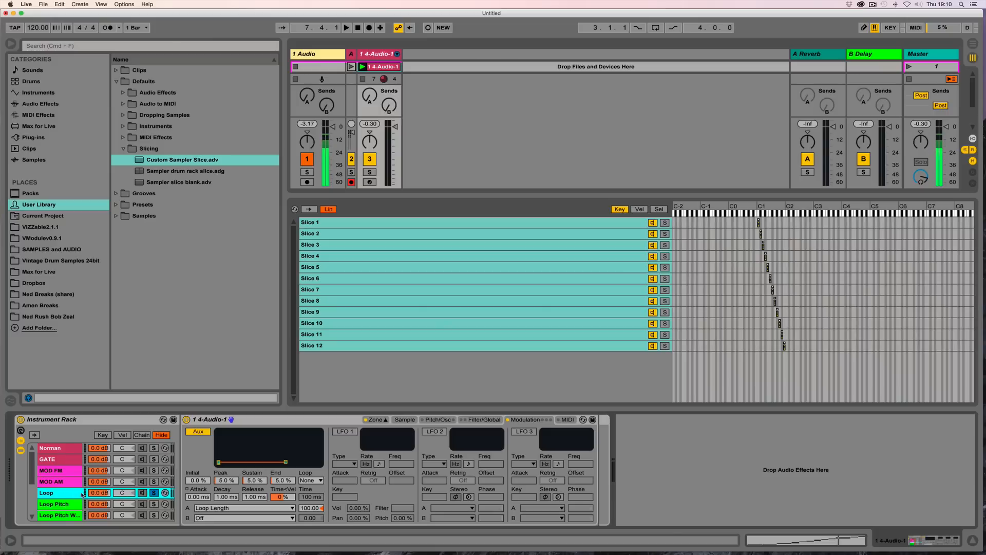
Step: Duplicate the Loop chain, rename the copy iCLOUD and solo it
{"action": "key", "text": "space"}
{"action": "key", "text": "space"}
{"action": "key", "text": "super+d"}
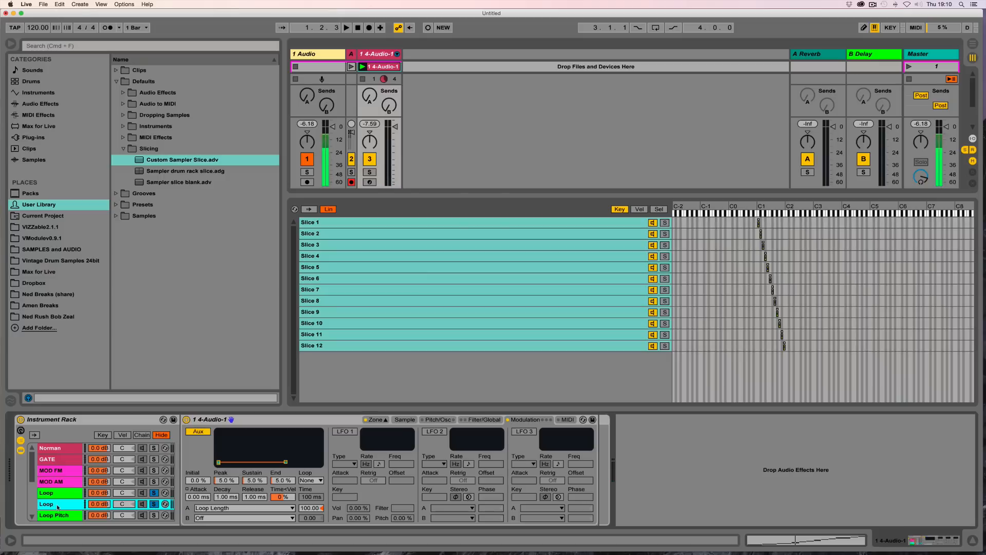
{"action": "key", "text": "super+r"}
{"action": "type", "text": "Clou"}
{"action": "type", "text": "OUD"}
{"action": "key", "text": "Return"}
{"action": "left_click", "coordinate": [153, 504]}
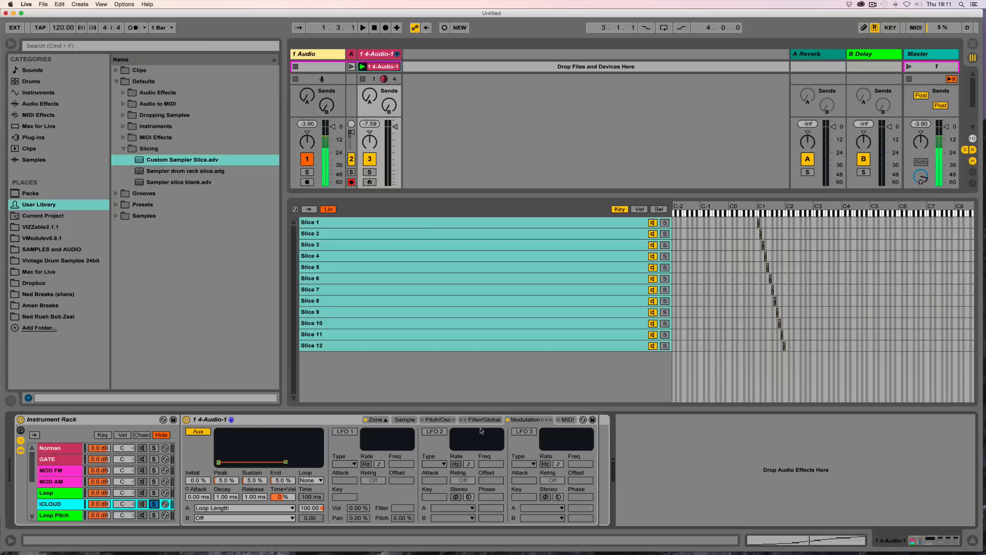
Step: Enable LFO 2 on the iCLOUD chain during playback and set the amplitude envelope release to 2.96 s
{"action": "left_click", "coordinate": [437, 420]}
{"action": "key", "text": "space"}
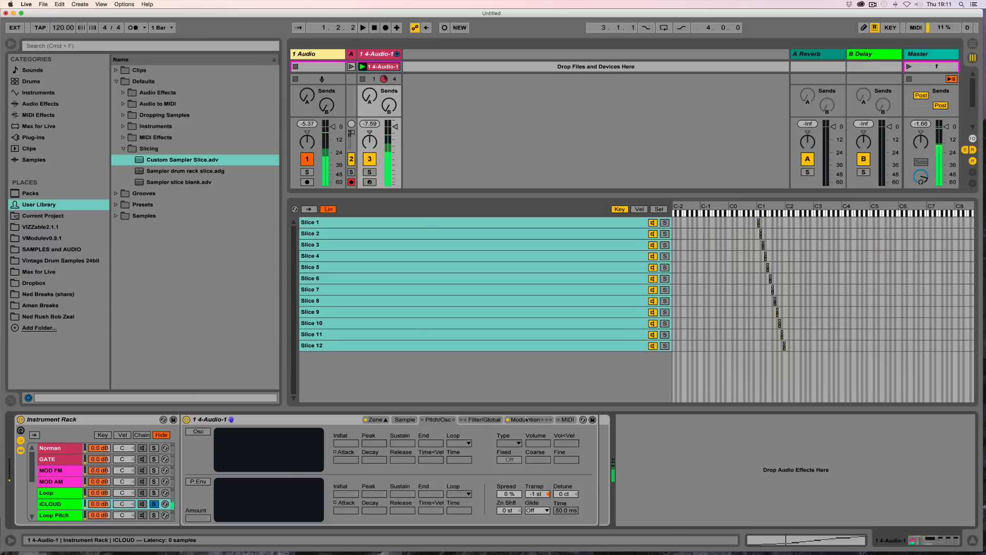
{"action": "left_click", "coordinate": [524, 420]}
{"action": "left_click", "coordinate": [435, 433]}
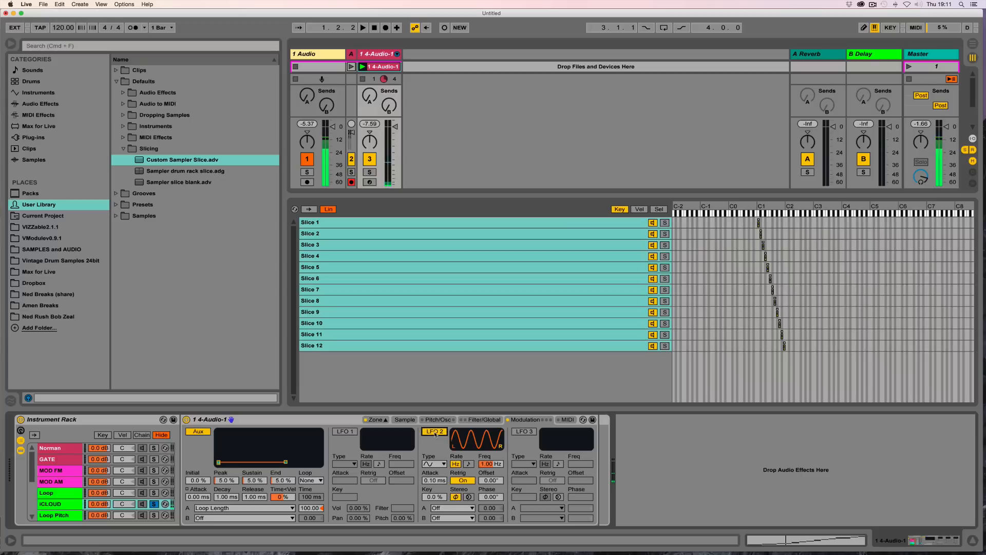
{"action": "left_click", "coordinate": [483, 420]}
{"action": "left_click_drag", "start_coordinate": [518, 498], "coordinate": [518, 437]}
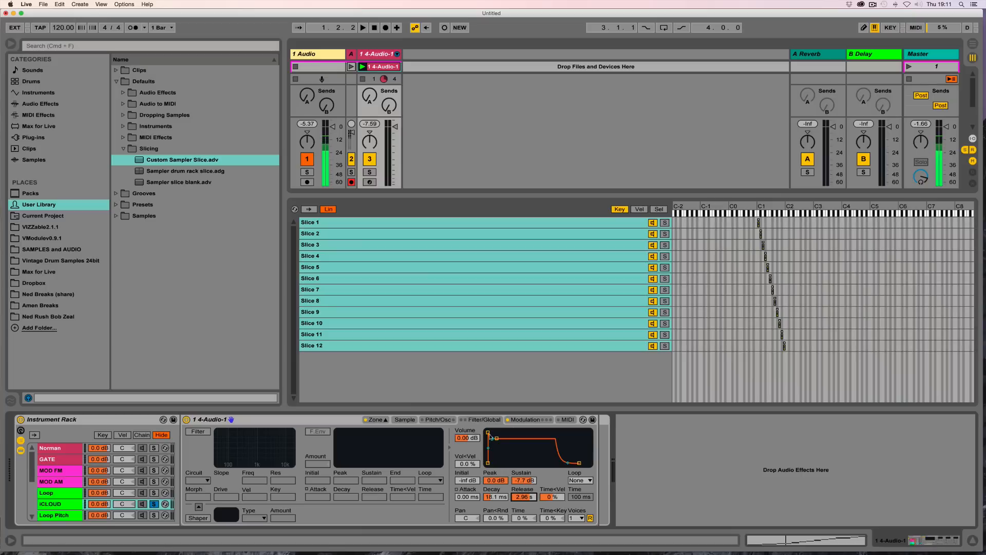
Step: Set LFO 2 to the random sample-and-hold waveform at 30.0 Hz
{"action": "left_click", "coordinate": [525, 420]}
{"action": "left_click", "coordinate": [434, 464]}
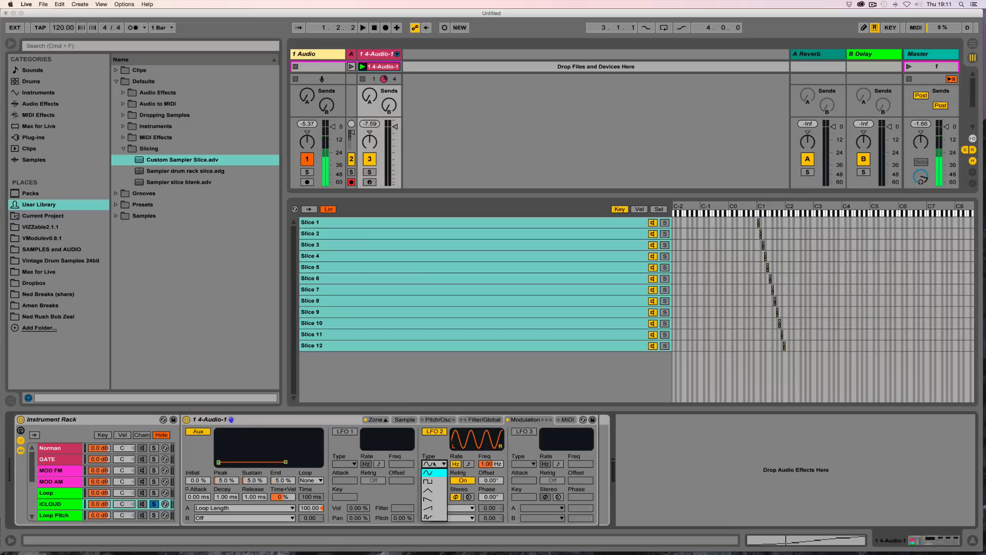
{"action": "left_click", "coordinate": [432, 517]}
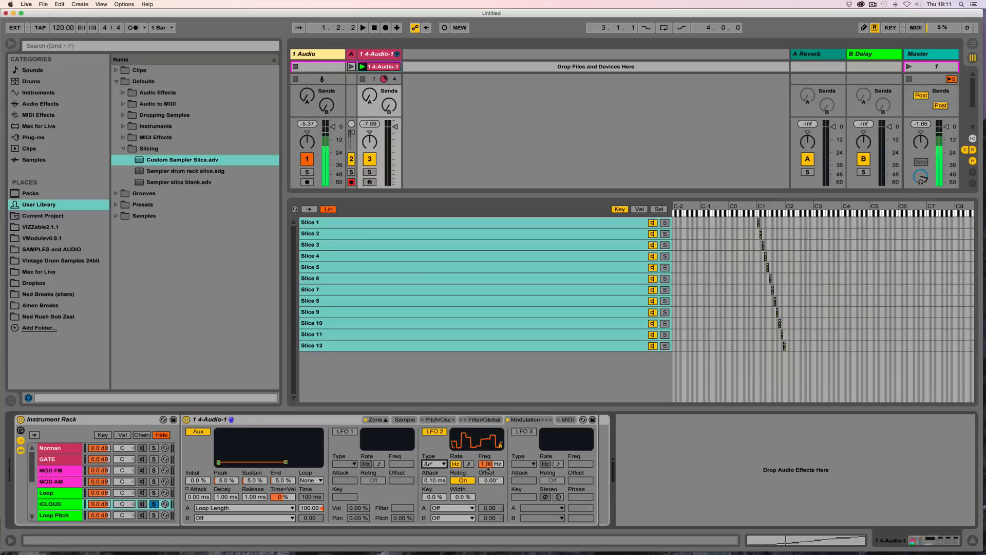
{"action": "left_click_drag", "start_coordinate": [488, 468], "coordinate": [488, 427]}
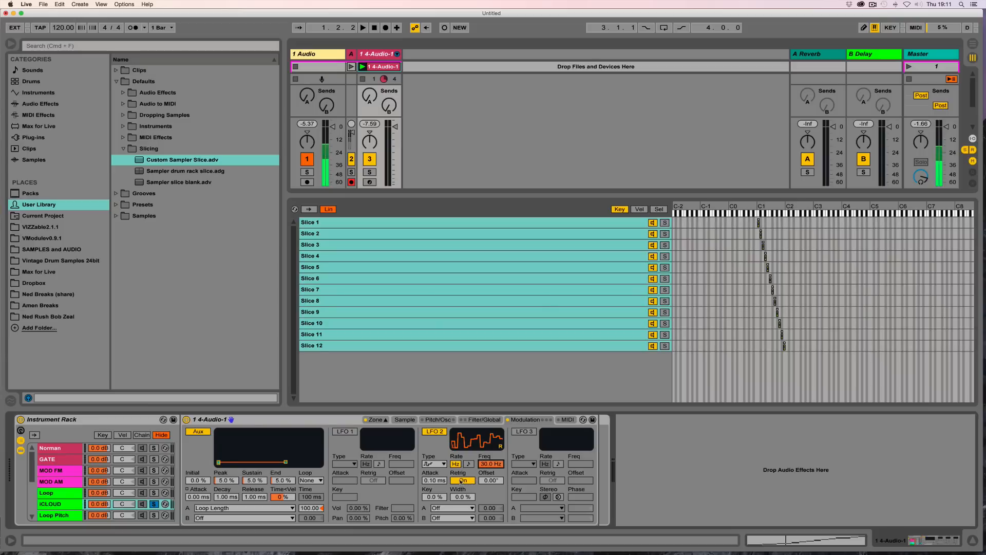
Step: Route LFO 2 to Loop Start at 100.00, set the tempo to 20.00 BPM and play back
{"action": "left_click", "coordinate": [454, 507]}
{"action": "left_click", "coordinate": [434, 355]}
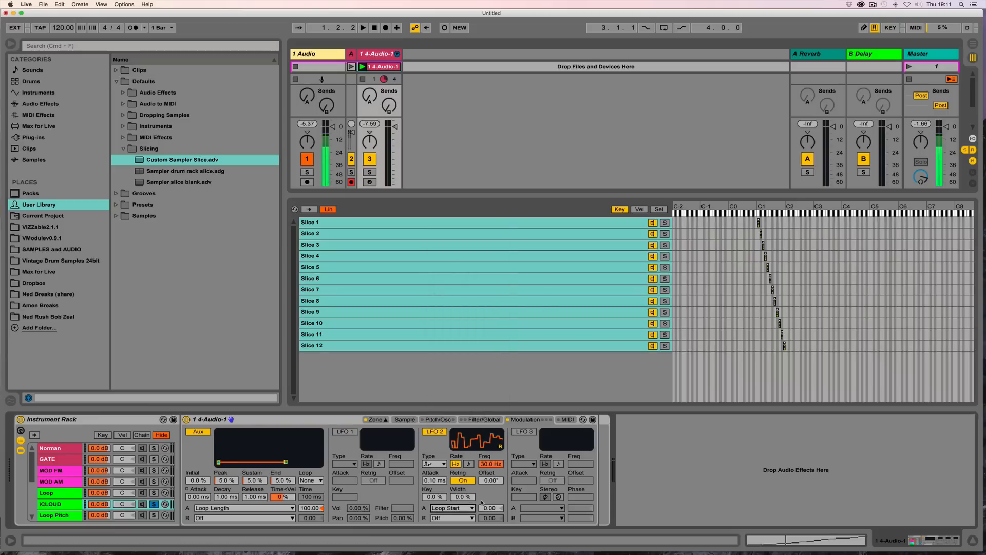
{"action": "left_click_drag", "start_coordinate": [485, 509], "coordinate": [485, 463]}
{"action": "left_click_drag", "start_coordinate": [57, 29], "coordinate": [58, 60]}
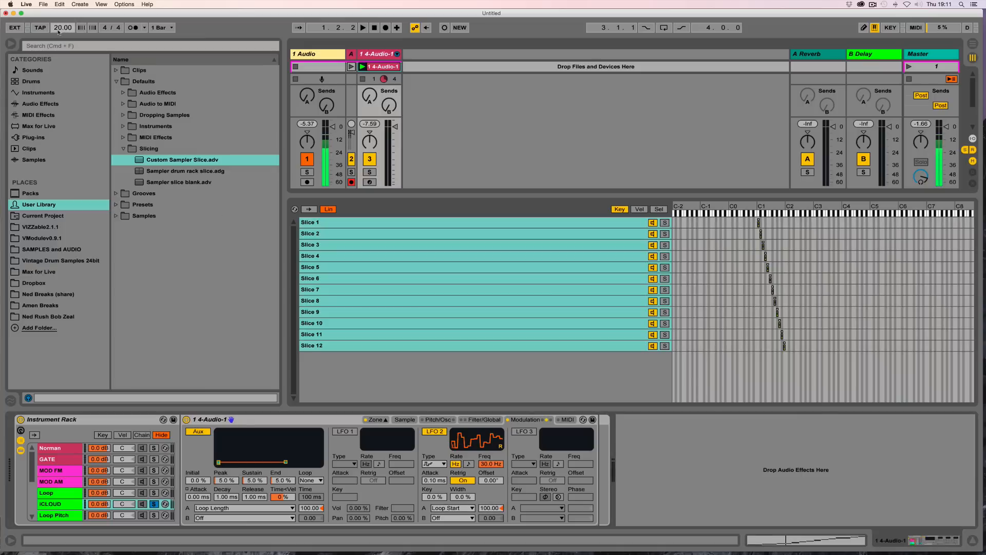
{"action": "key", "text": "space"}
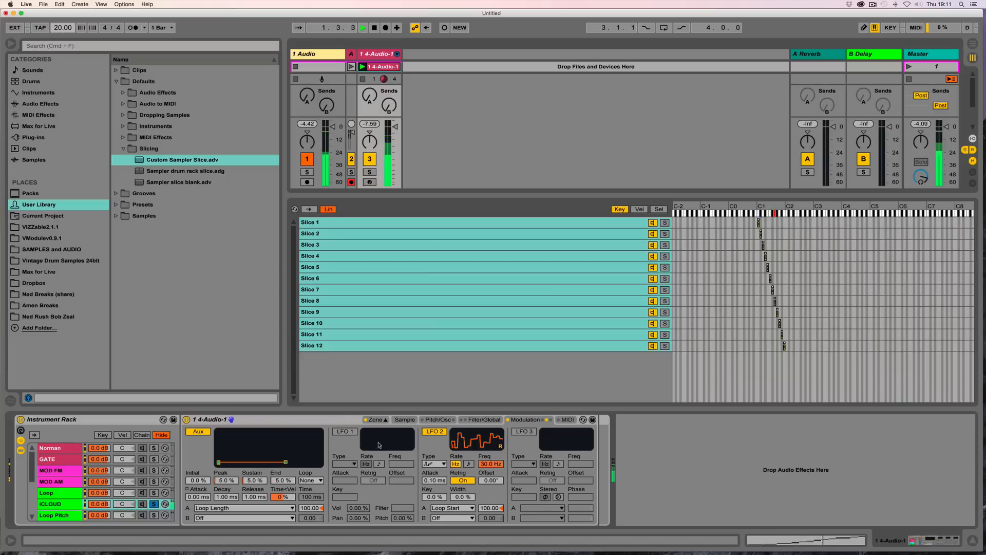
Step: Set the sustain loop crossfade for Slice 12 to 5669 and for Slices 2 to 11 to about 4800
{"action": "left_click", "coordinate": [406, 420]}
{"action": "left_click", "coordinate": [436, 345]}
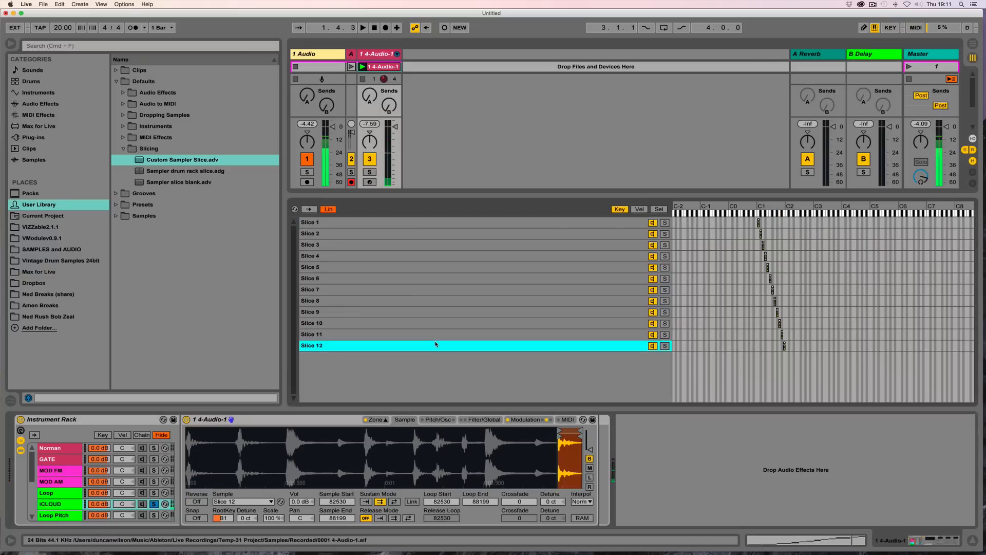
{"action": "left_click_drag", "start_coordinate": [519, 502], "coordinate": [519, 437]}
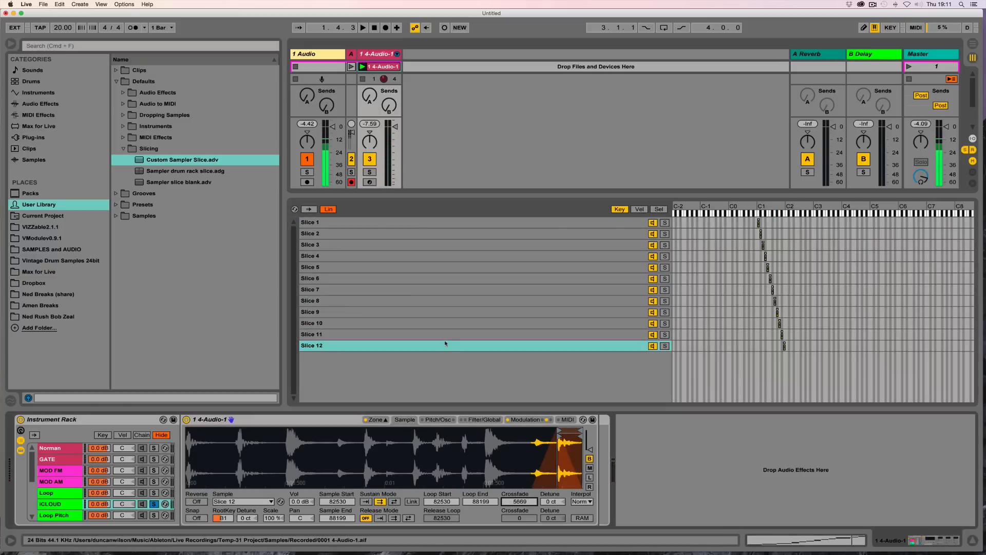
{"action": "left_click", "coordinate": [441, 334]}
{"action": "left_click", "coordinate": [428, 232], "text": "shift"}
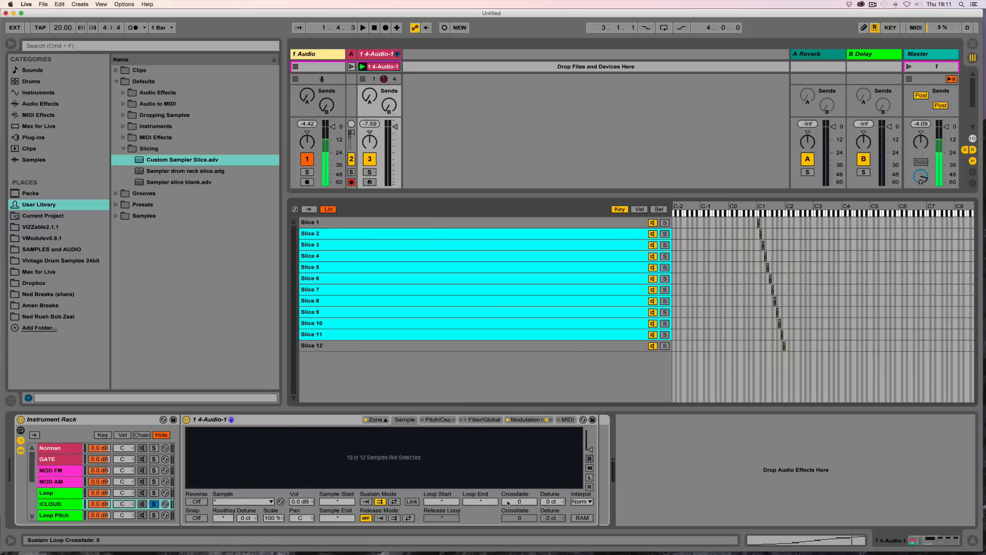
{"action": "mouse_move", "coordinate": [519, 502]}
{"action": "left_mouse_down"}
{"action": "mouse_move", "coordinate": [519, 478]}
{"action": "mouse_move", "coordinate": [509, 503]}
{"action": "left_mouse_up"}
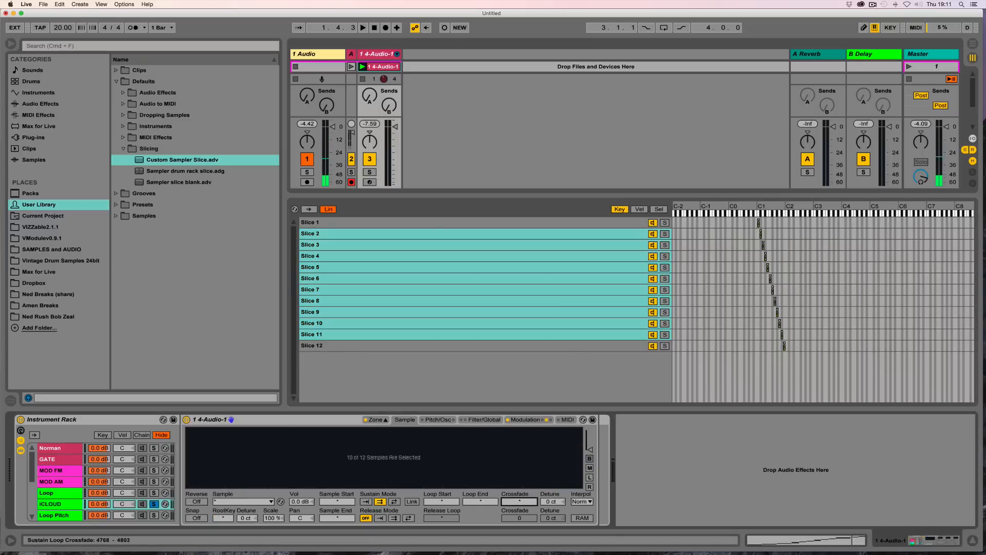
{"action": "key", "text": "space"}
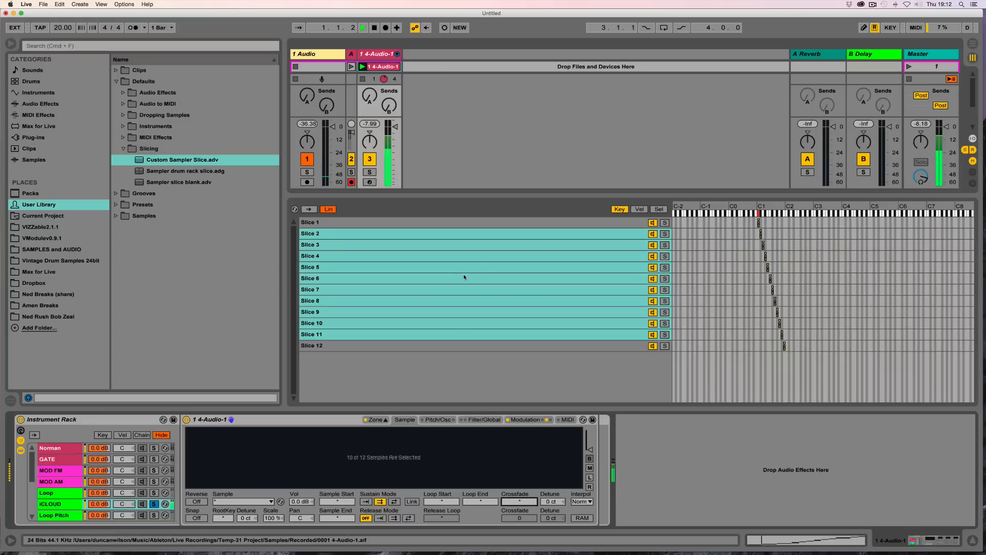
Step: Set Slice 1's crossfade to 46 and review the crossfades of Slices 2 and 3
{"action": "left_click", "coordinate": [458, 223]}
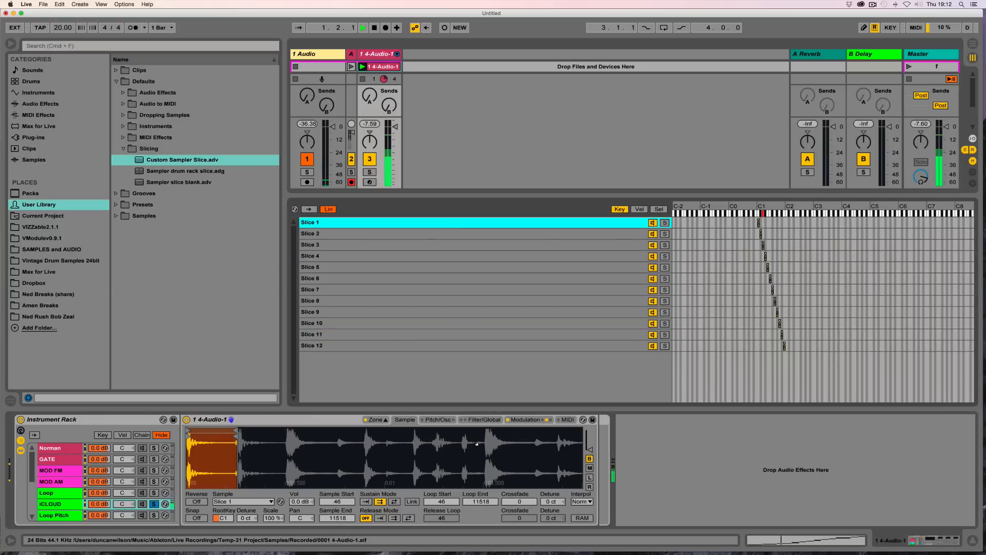
{"action": "left_click_drag", "start_coordinate": [518, 502], "coordinate": [518, 470]}
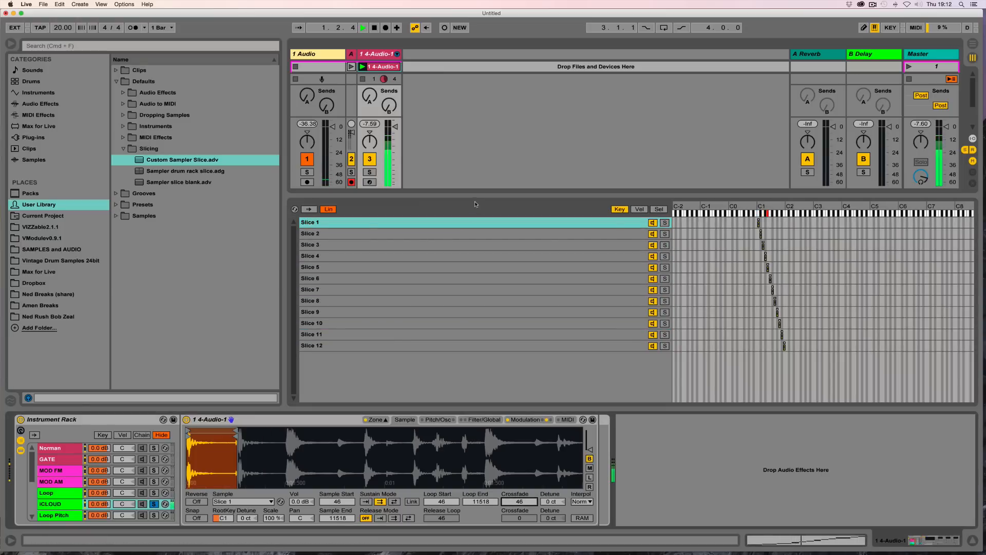
{"action": "left_click", "coordinate": [467, 234]}
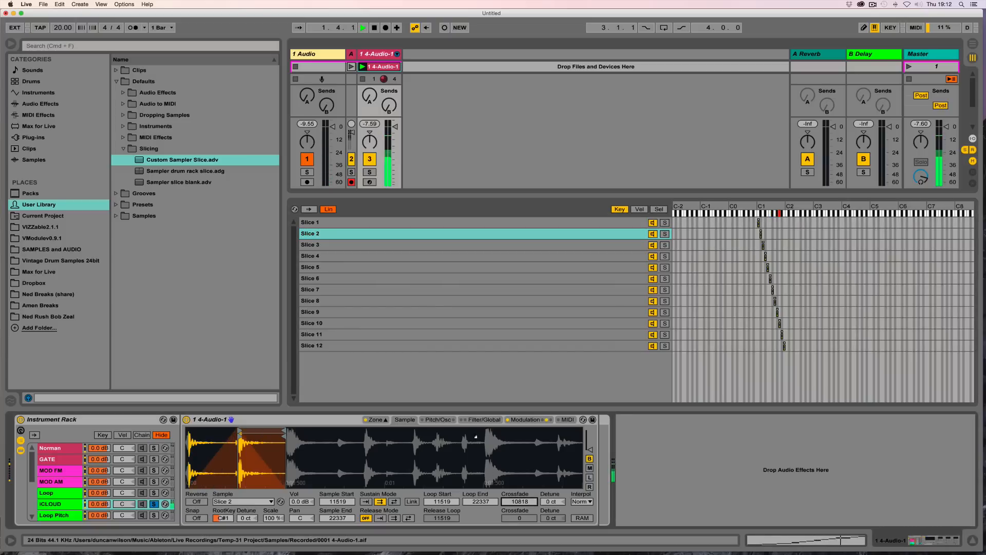
{"action": "left_click", "coordinate": [433, 244]}
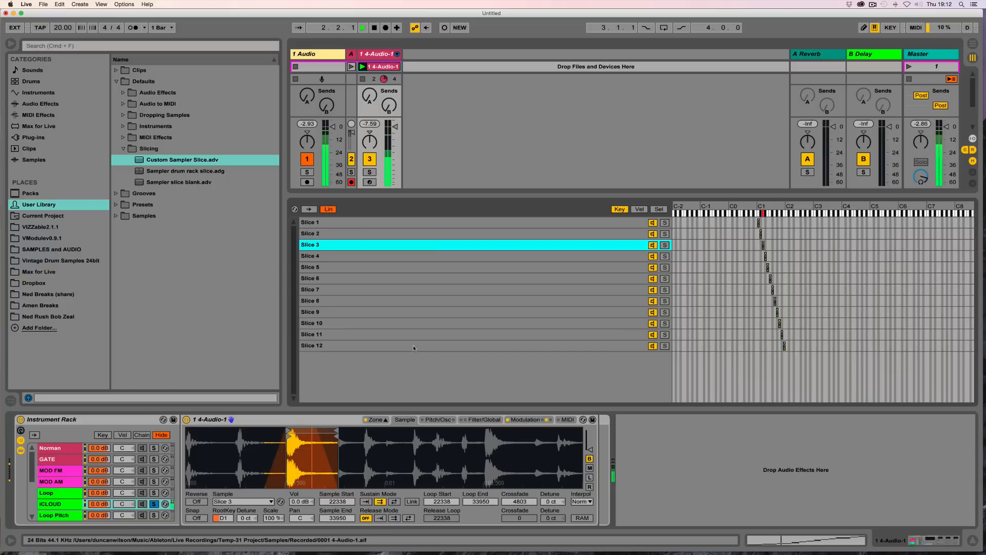
Step: Duplicate the iCLOUD chain and solo it
{"action": "left_click", "coordinate": [525, 421]}
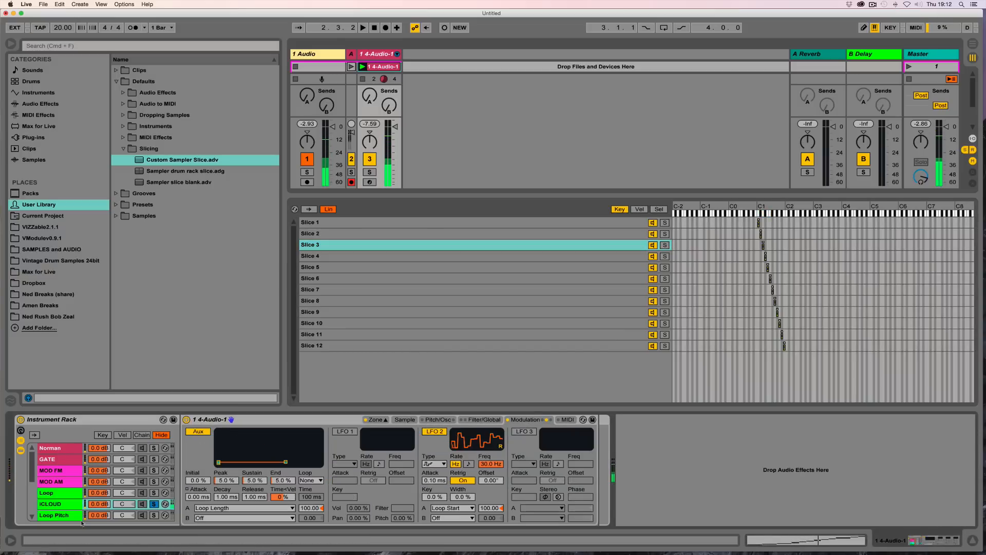
{"action": "left_click", "coordinate": [60, 504]}
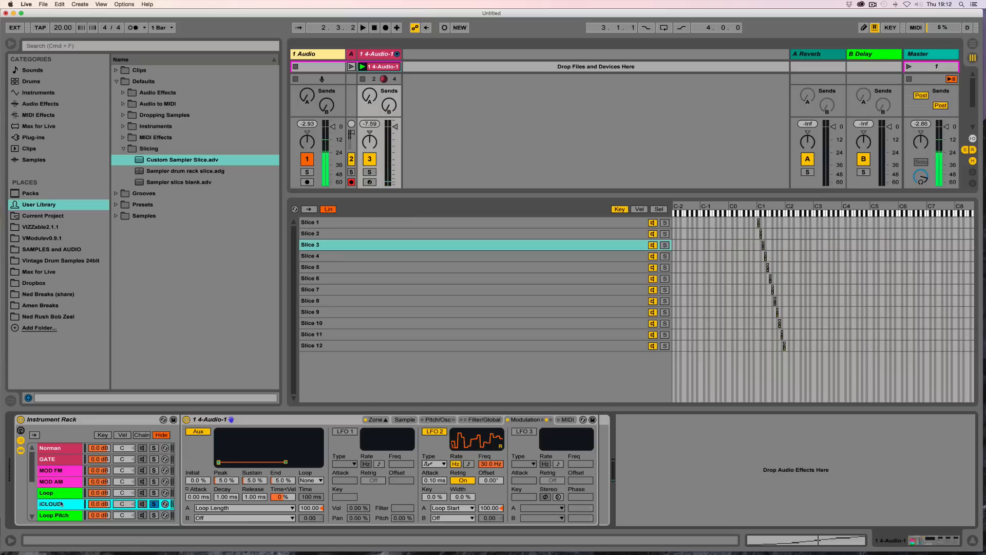
{"action": "key", "text": "super+d"}
{"action": "scroll", "coordinate": [67, 492], "scroll_direction": "down", "scroll_amount": 3}
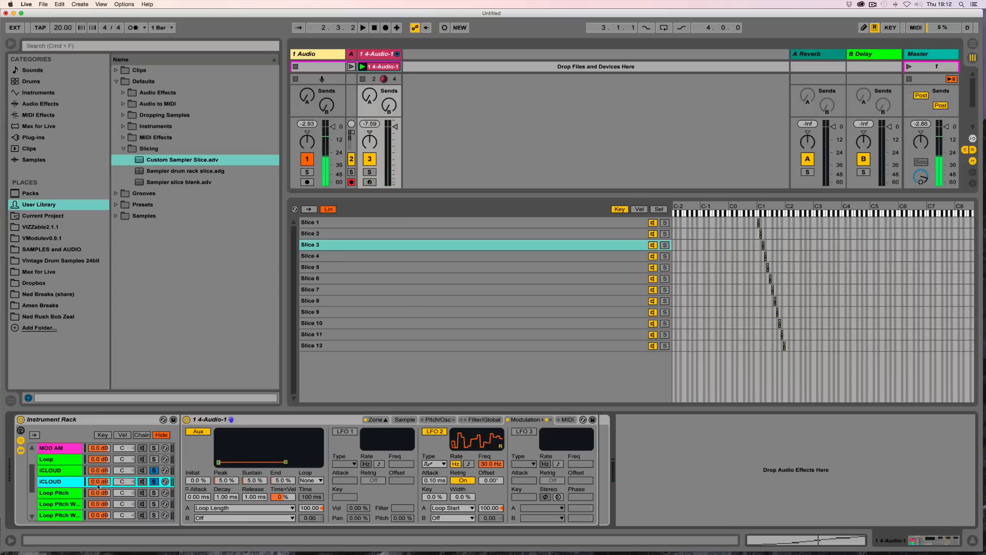
{"action": "left_click", "coordinate": [155, 471]}
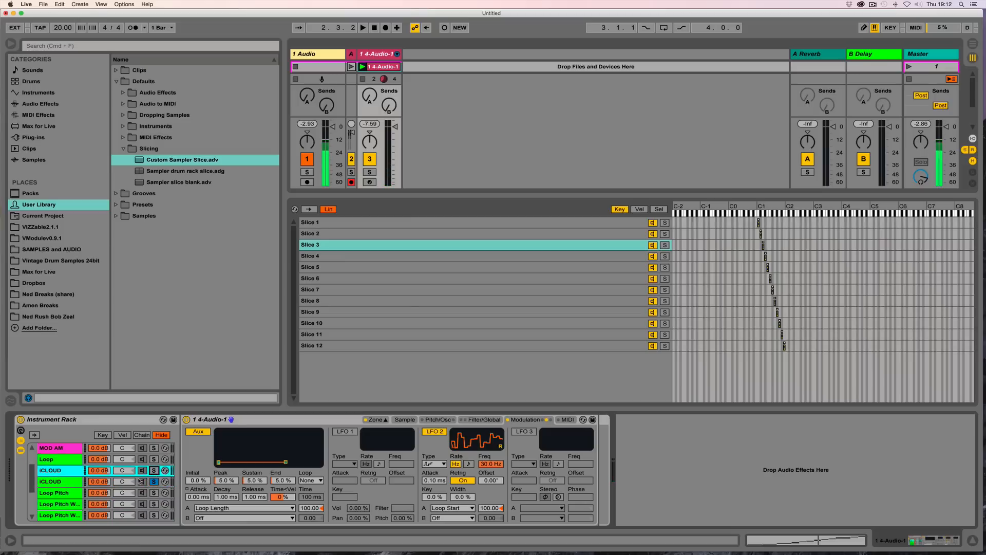
Step: Rename the duplicated chain iCLOUD pitch
{"action": "left_click", "coordinate": [71, 483]}
{"action": "key", "text": "super+r"}
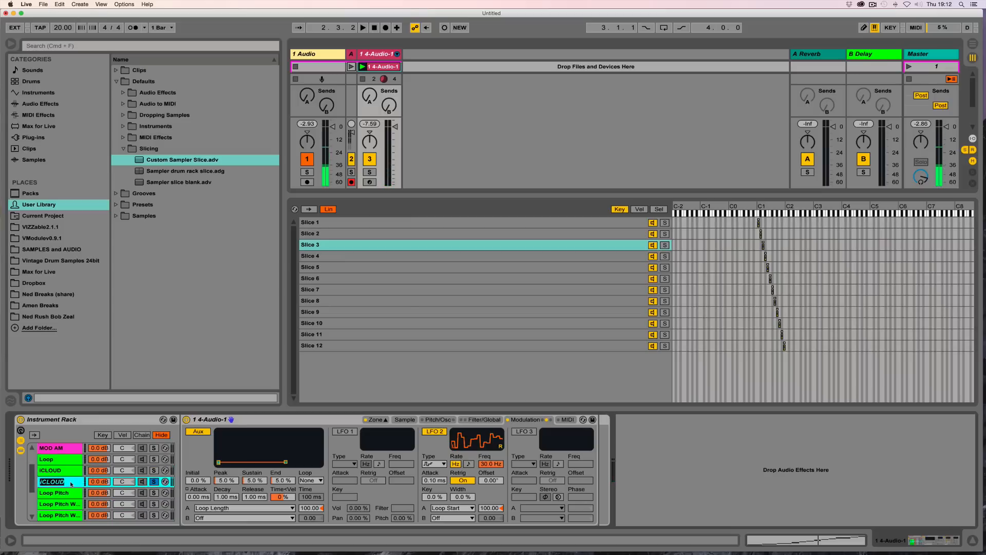
{"action": "key", "text": "Right"}
{"action": "type", "text": "pitch"}
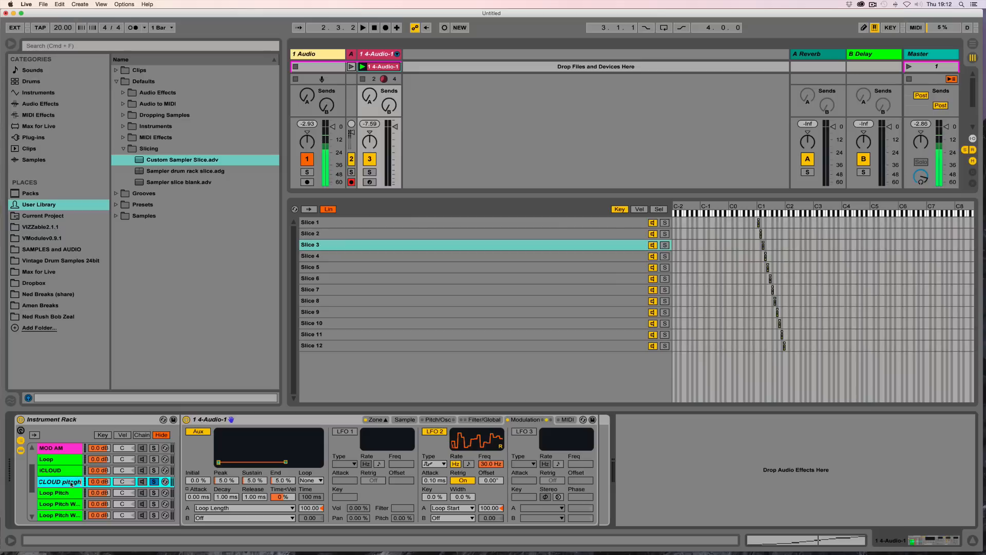
{"action": "key", "text": "BackSpace"}
{"action": "key", "text": "Return"}
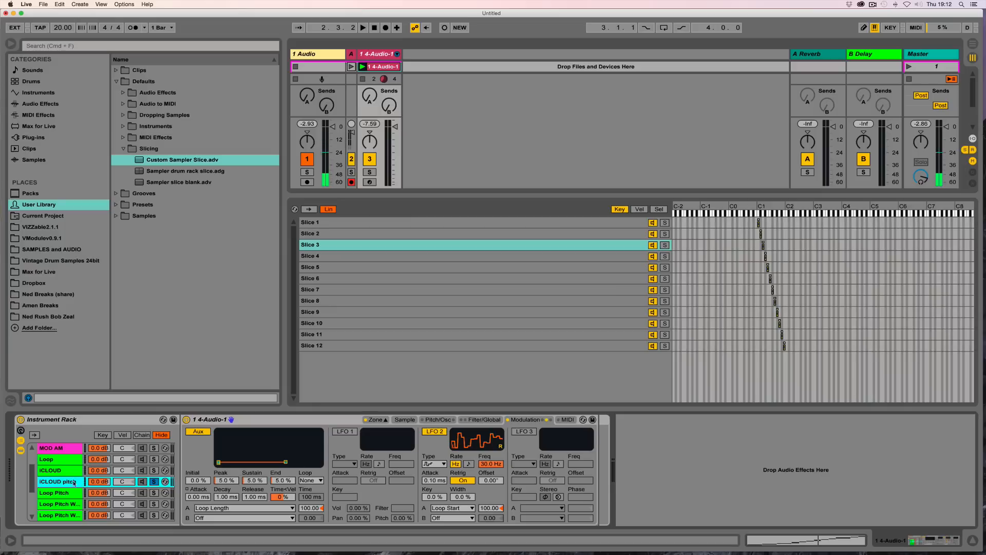
Step: Enable LFO 3 as a random waveform at 0.01 Hz modulating Pitch, audition it, and unsolo the chain
{"action": "left_click", "coordinate": [523, 432]}
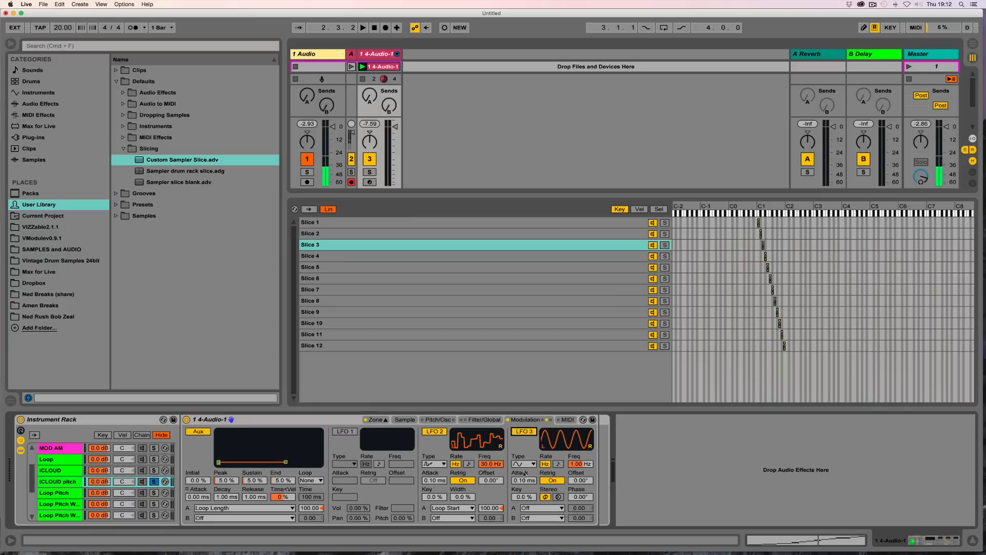
{"action": "left_click", "coordinate": [524, 464]}
{"action": "left_click", "coordinate": [524, 517]}
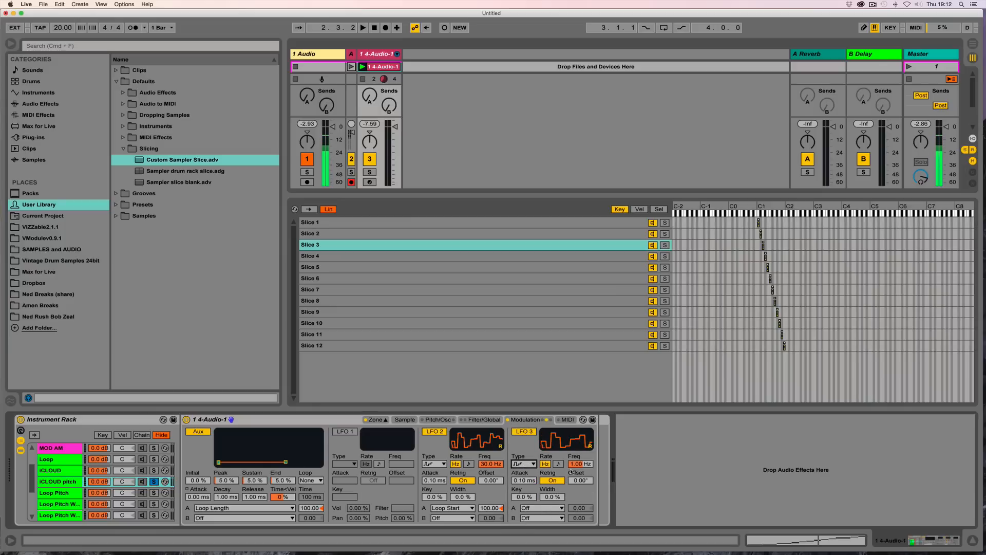
{"action": "left_click_drag", "start_coordinate": [570, 470], "coordinate": [567, 473]}
{"action": "left_click", "coordinate": [545, 508]}
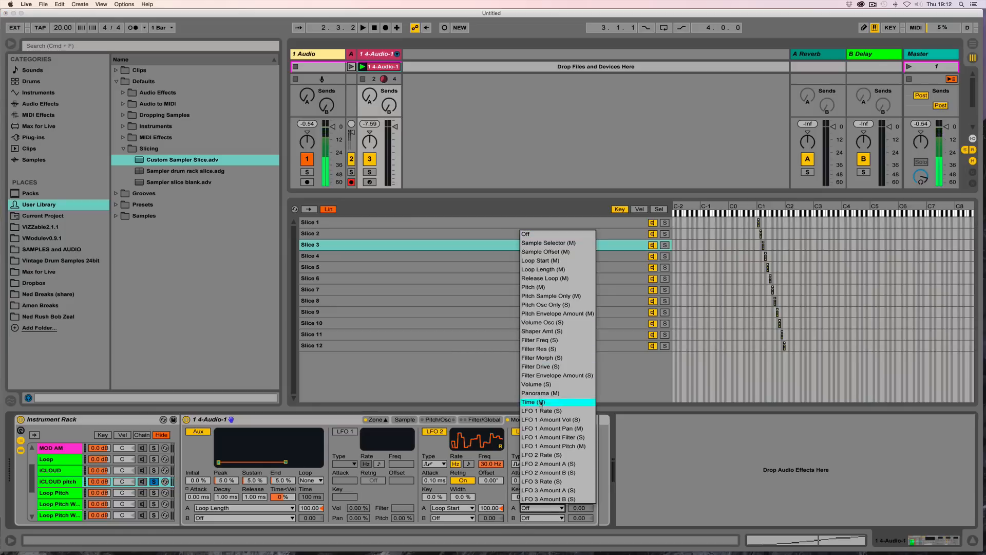
{"action": "left_click", "coordinate": [548, 290]}
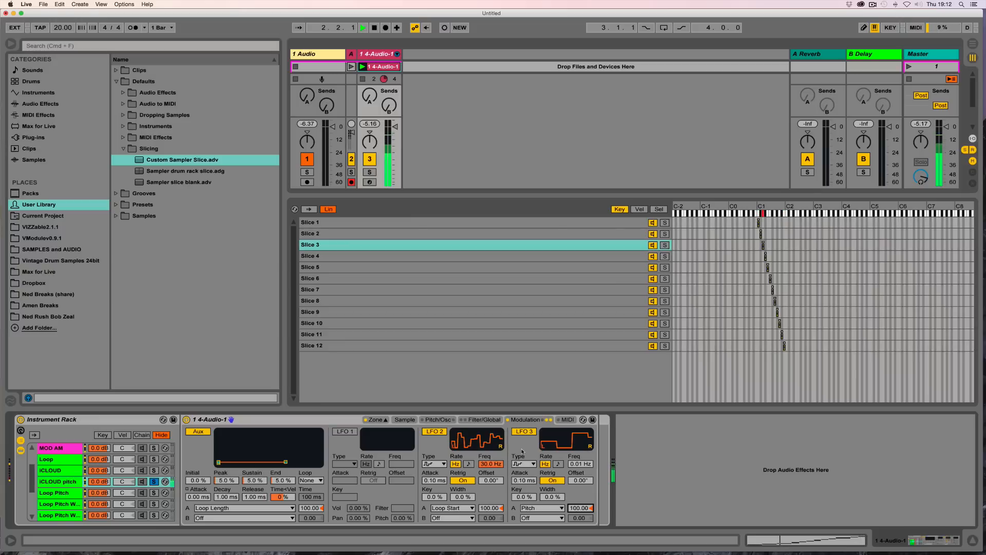
{"action": "key", "text": "space"}
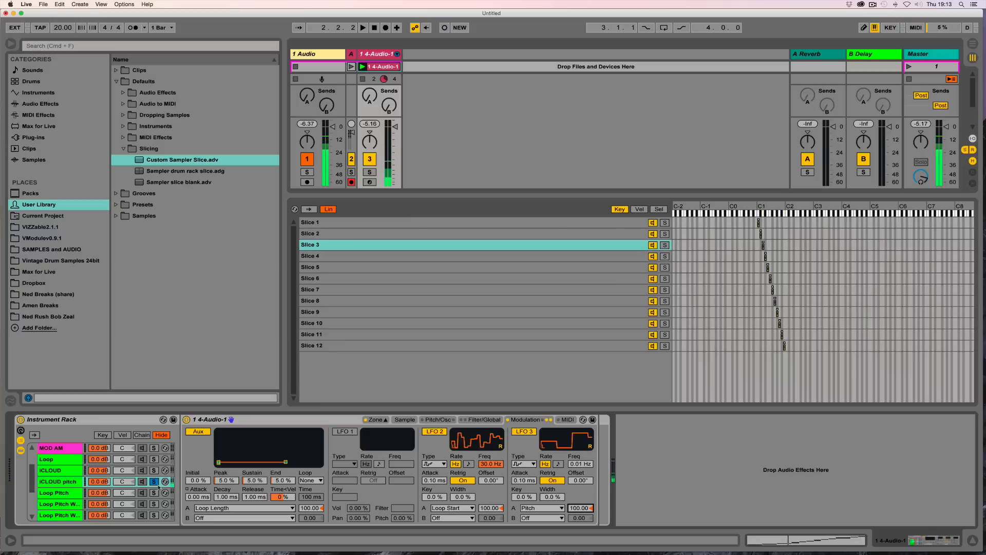
{"action": "left_click", "coordinate": [153, 481]}
Step: Duplicate the Norman chain
{"action": "scroll", "coordinate": [56, 491], "scroll_direction": "up", "scroll_amount": 3}
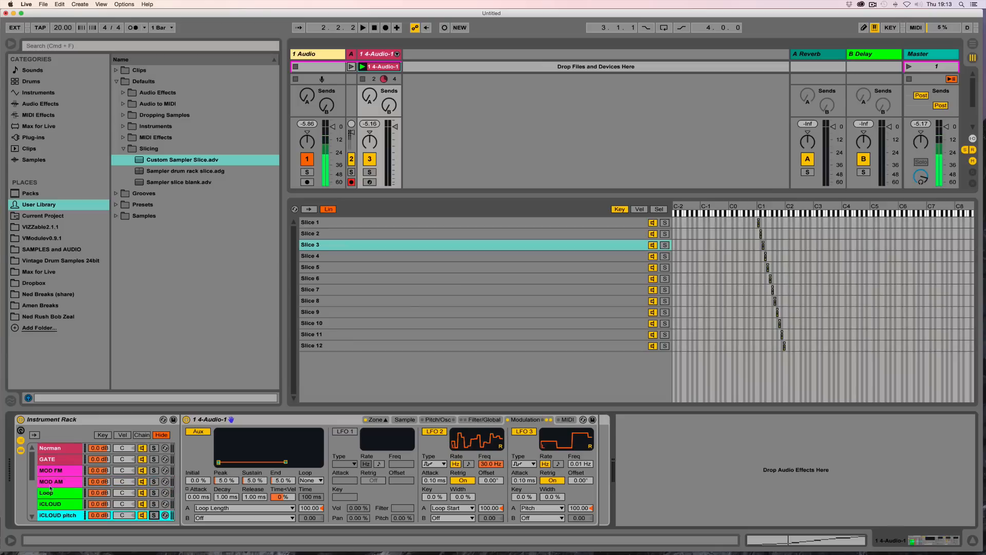
{"action": "left_click", "coordinate": [60, 449]}
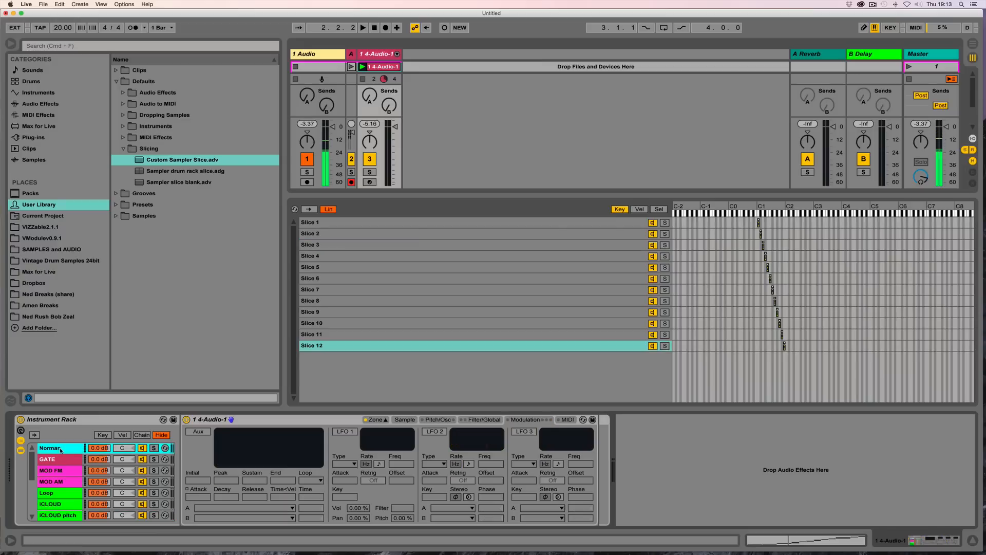
{"action": "key", "text": "super+d"}
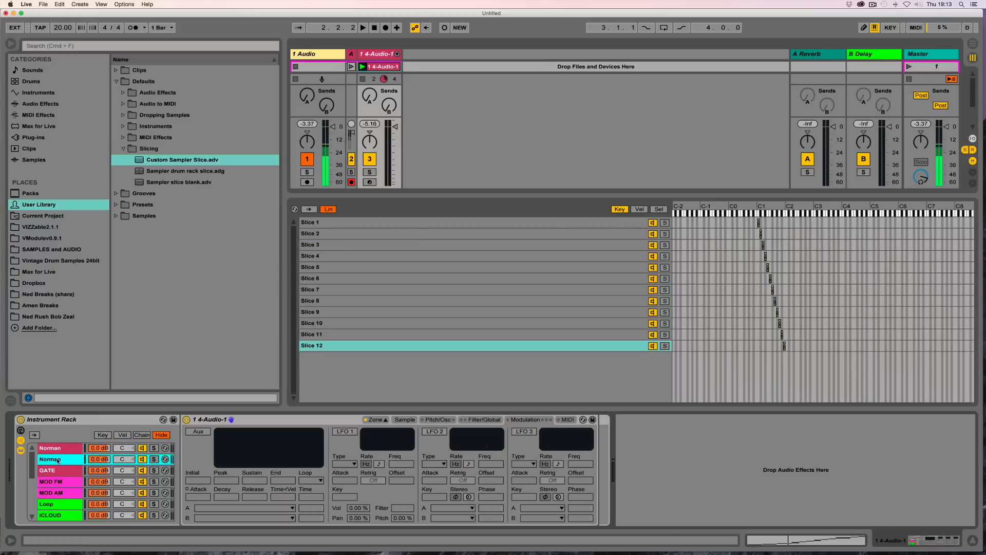
Step: Rename the duplicated chain Filter
{"action": "key", "text": "super+r"}
{"action": "type", "text": "Fil"}
{"action": "key", "text": "Return"}
Step: Solo the Filter chain and audition it with playback
{"action": "key", "text": "space"}
{"action": "key", "text": "space"}
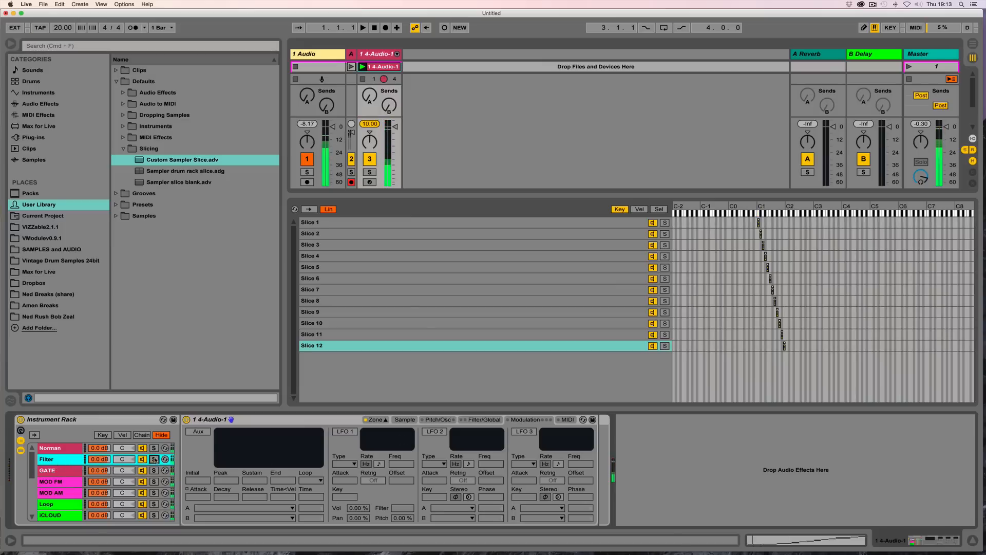
{"action": "left_click", "coordinate": [153, 460]}
{"action": "key", "text": "space"}
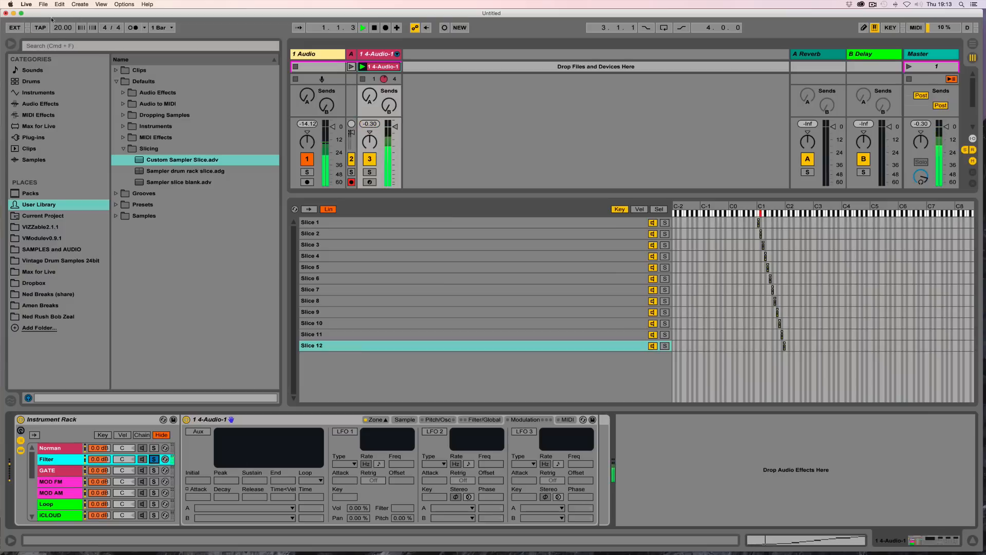
{"action": "key", "text": "space"}
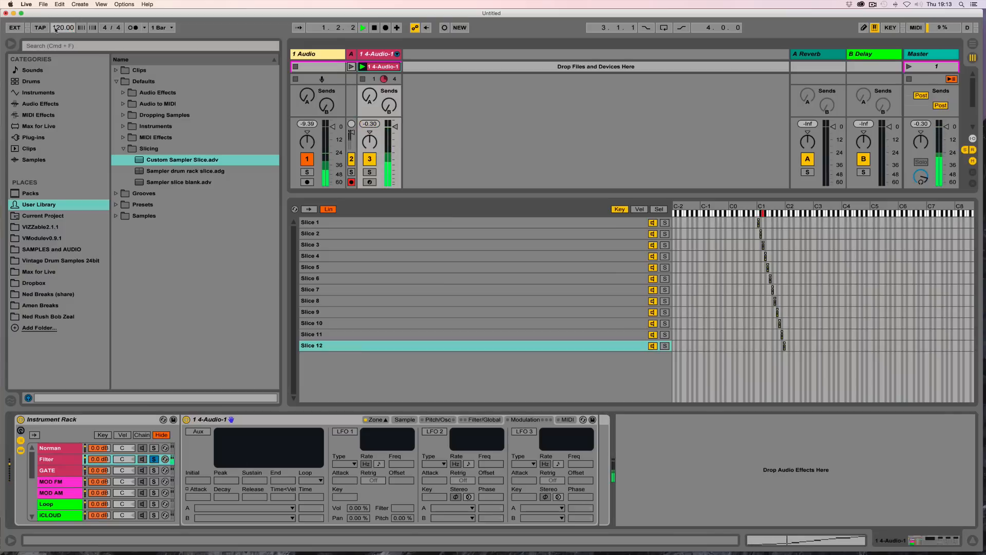
{"action": "key", "text": "space"}
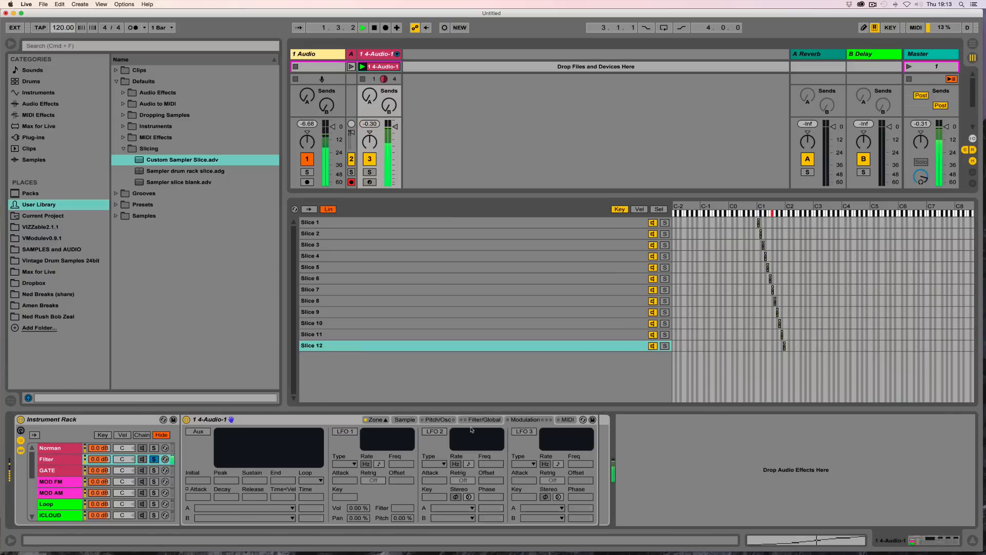
Step: Set the Filter chain's Sampler filter to about 812 Hz cutoff and 27% resonance
{"action": "left_click", "coordinate": [474, 420]}
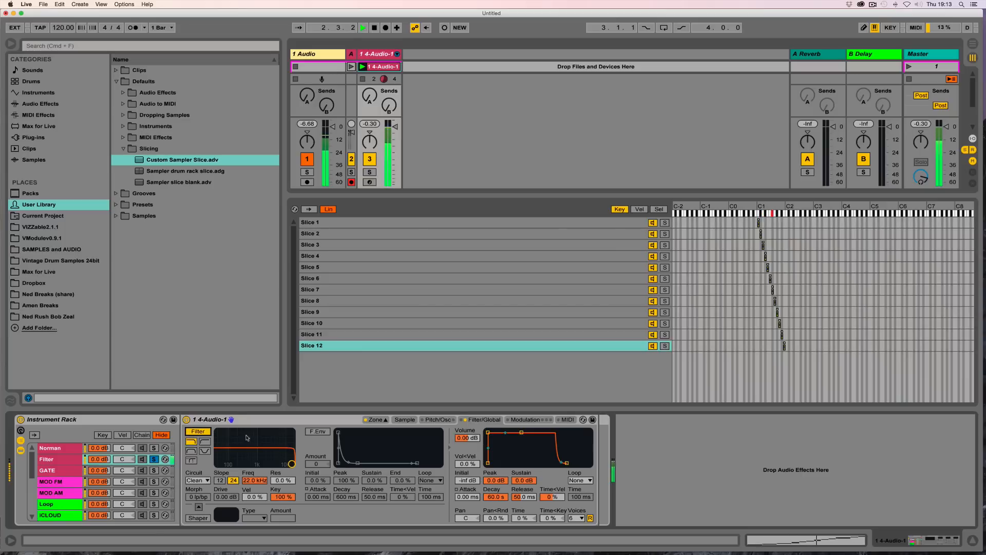
{"action": "left_click_drag", "start_coordinate": [252, 448], "coordinate": [255, 457]}
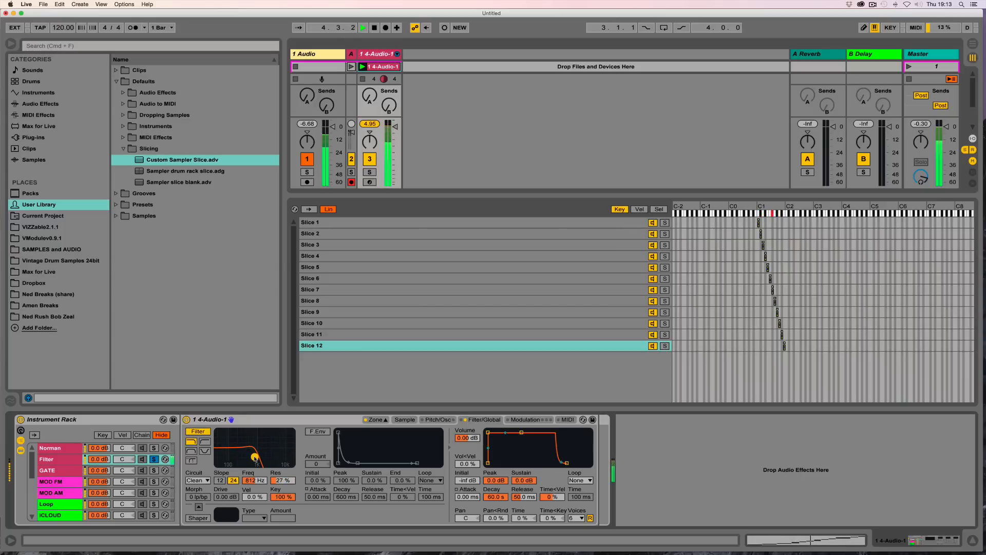
Step: Try the PRD, SMP and MS2 filter circuits and set the filter drive to 18.2 dB
{"action": "left_click", "coordinate": [197, 480]}
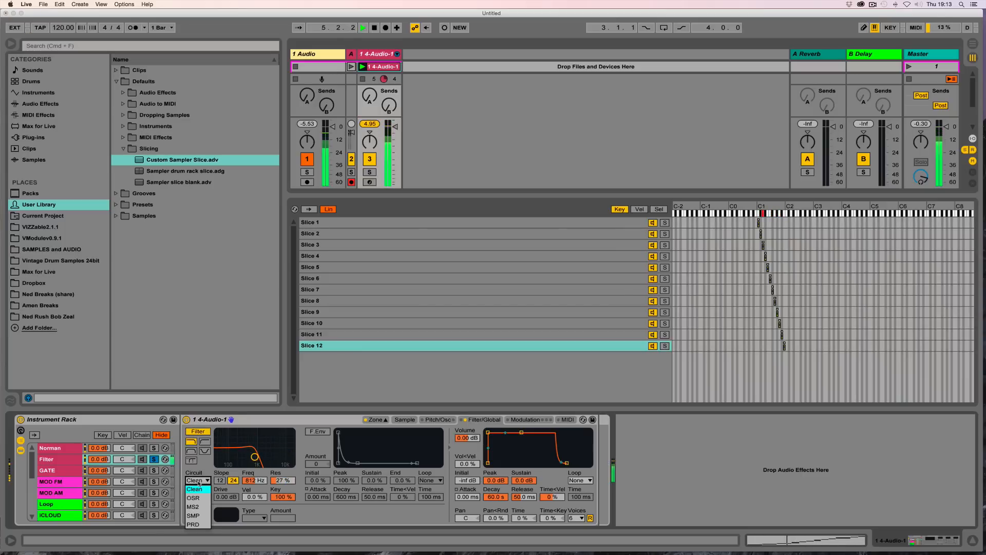
{"action": "left_click", "coordinate": [194, 526]}
{"action": "mouse_move", "coordinate": [222, 497]}
{"action": "left_mouse_down"}
{"action": "mouse_move", "coordinate": [222, 488]}
{"action": "mouse_move", "coordinate": [222, 497]}
{"action": "left_mouse_up"}
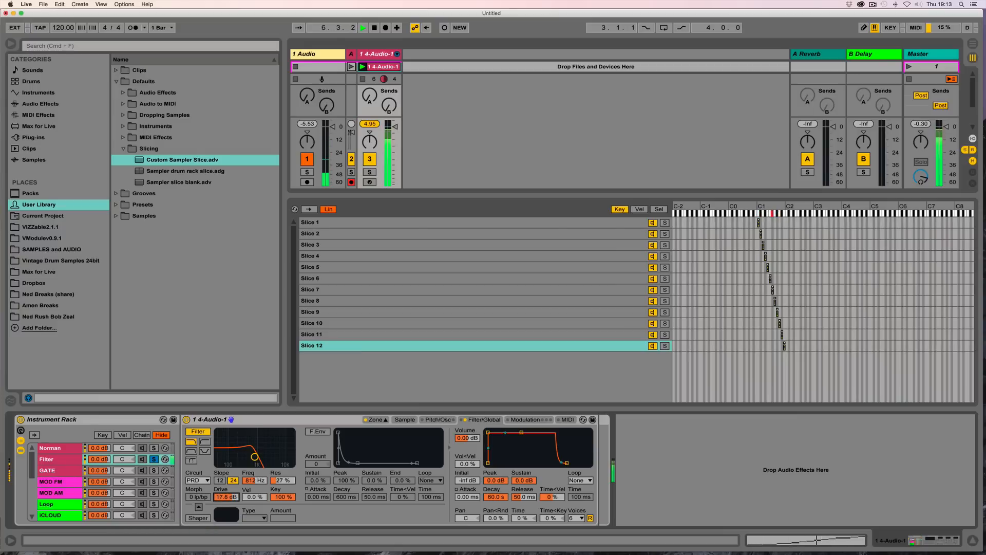
{"action": "key", "text": "Delete"}
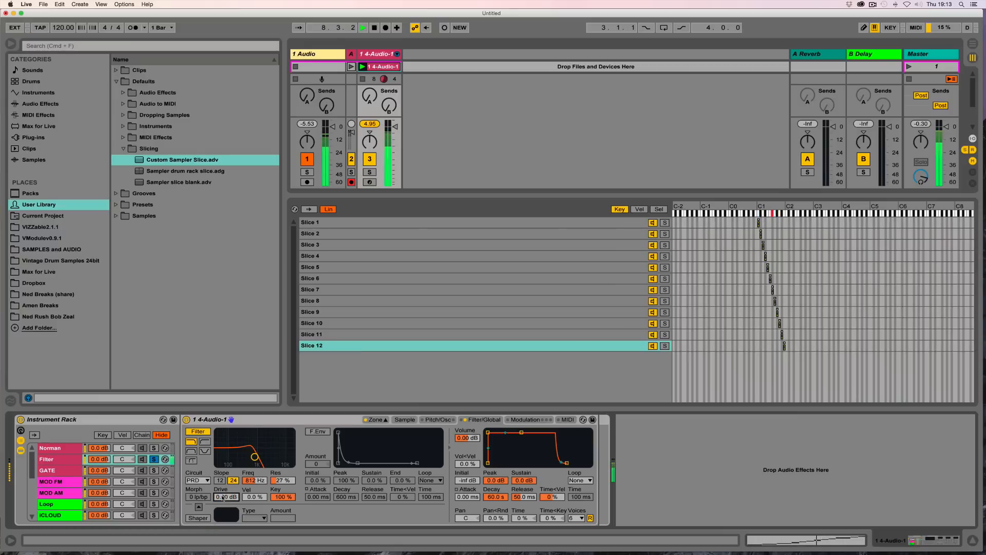
{"action": "left_click_drag", "start_coordinate": [222, 497], "coordinate": [222, 496]}
{"action": "left_click_drag", "start_coordinate": [226, 497], "coordinate": [226, 447]}
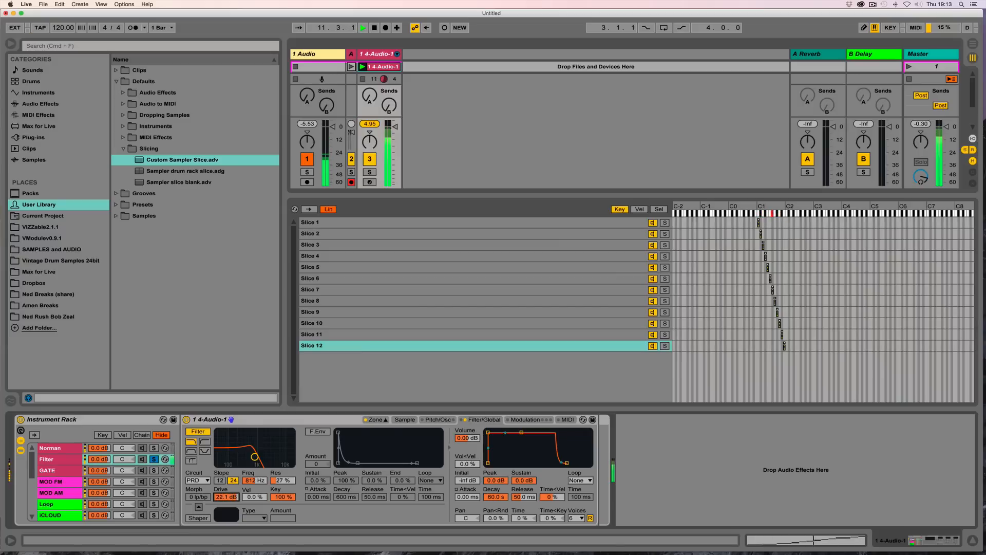
{"action": "left_click", "coordinate": [202, 481]}
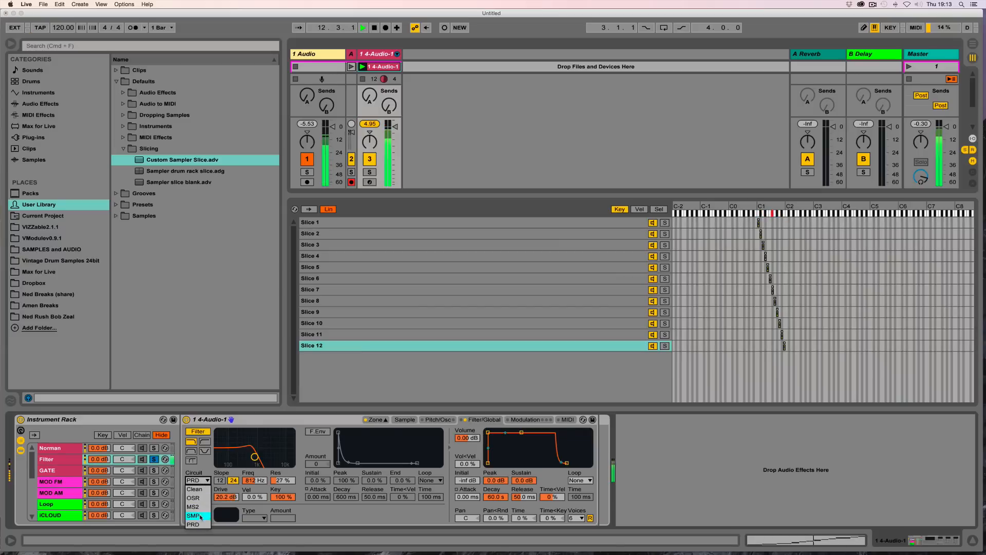
{"action": "left_click", "coordinate": [198, 515]}
{"action": "left_click", "coordinate": [202, 481]}
{"action": "left_click", "coordinate": [198, 506]}
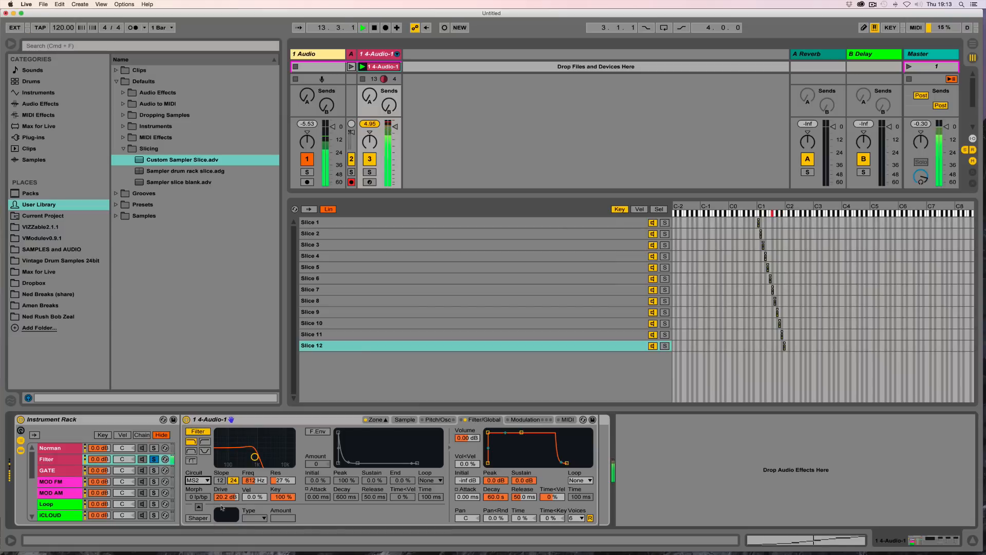
{"action": "mouse_move", "coordinate": [226, 496]}
{"action": "left_mouse_down"}
{"action": "mouse_move", "coordinate": [226, 519]}
{"action": "mouse_move", "coordinate": [226, 478]}
{"action": "left_mouse_up"}
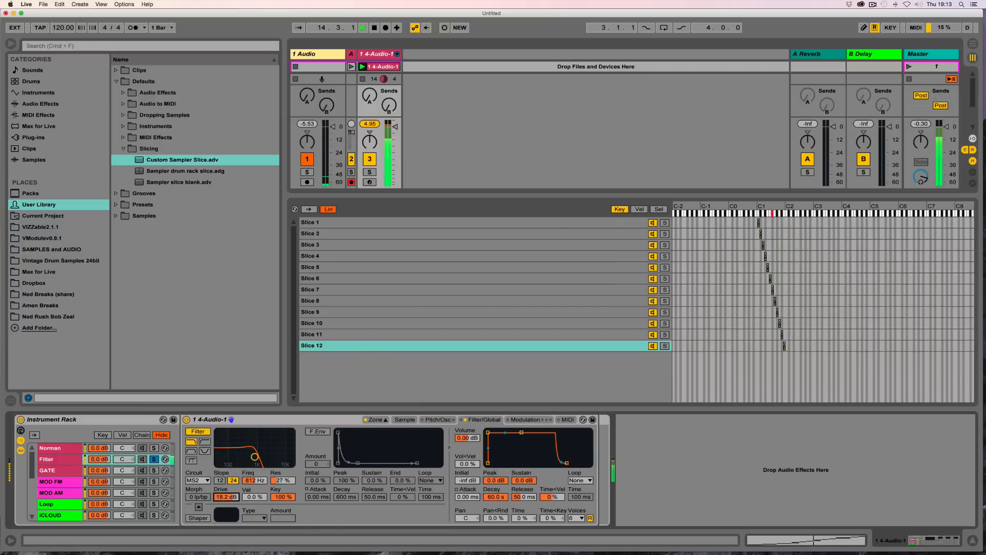
Step: Enable the filter envelope at amount 72 with 1.04 s decay, using a band-pass filter near 351 Hz and 55% resonance
{"action": "left_click", "coordinate": [317, 432]}
{"action": "left_click_drag", "start_coordinate": [317, 463], "coordinate": [317, 421]}
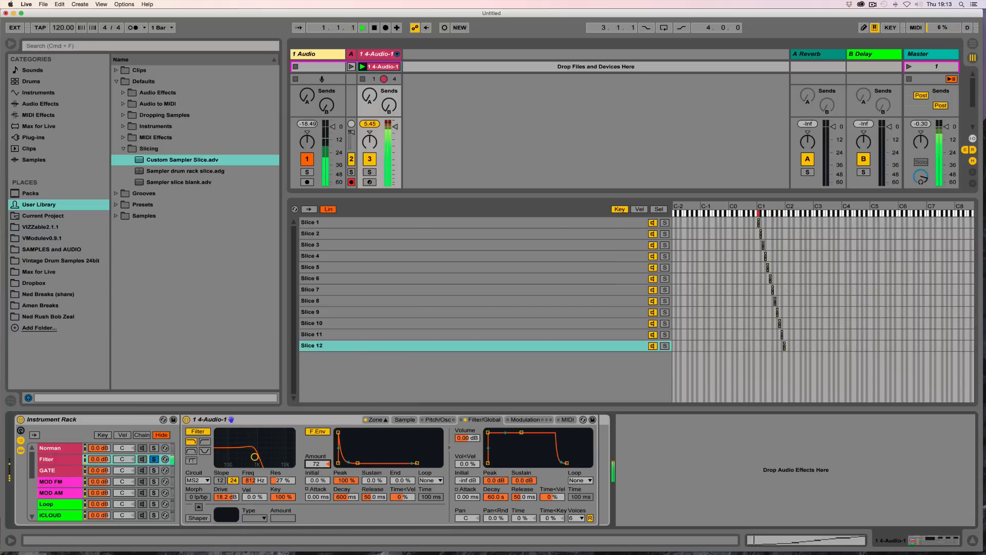
{"action": "mouse_move", "coordinate": [254, 457]}
{"action": "left_mouse_down"}
{"action": "mouse_move", "coordinate": [255, 441]}
{"action": "mouse_move", "coordinate": [255, 453]}
{"action": "mouse_move", "coordinate": [273, 446]}
{"action": "mouse_move", "coordinate": [237, 448]}
{"action": "mouse_move", "coordinate": [246, 450]}
{"action": "left_mouse_up"}
{"action": "left_click", "coordinate": [191, 450]}
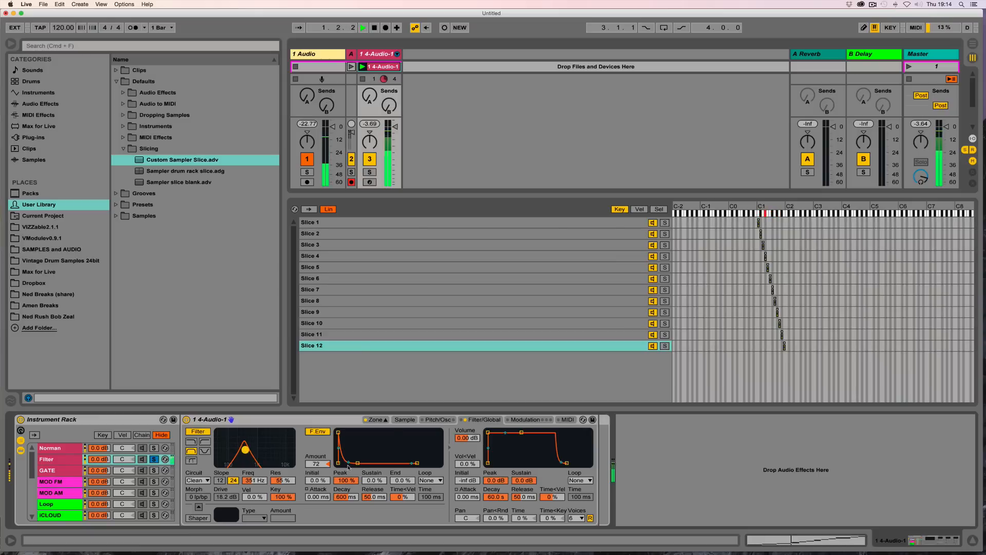
{"action": "left_click_drag", "start_coordinate": [358, 463], "coordinate": [360, 464]}
Step: Solo the Loop chain, unsolo the Filter chain, and select the Loop chain
{"action": "scroll", "coordinate": [51, 478], "scroll_direction": "down", "scroll_amount": 1}
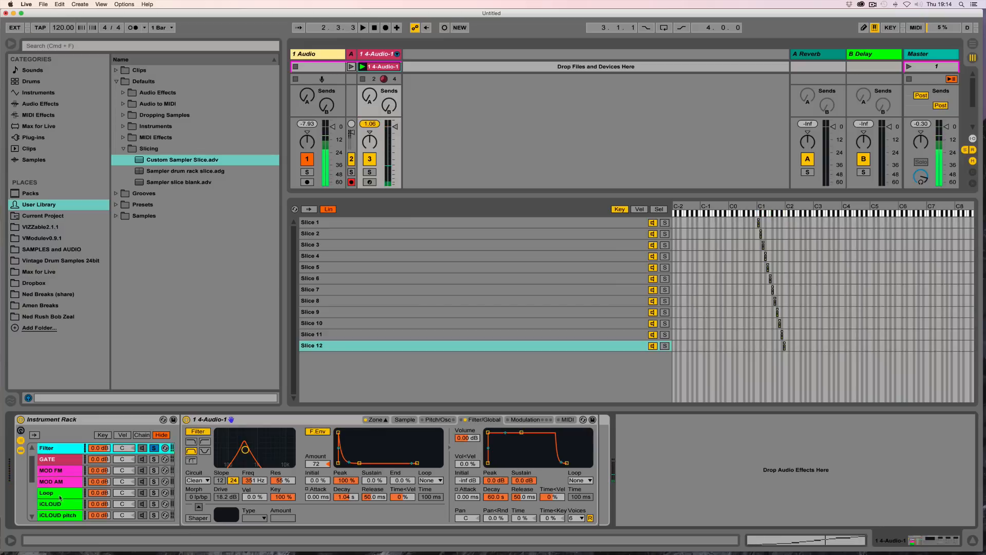
{"action": "left_click", "coordinate": [61, 492]}
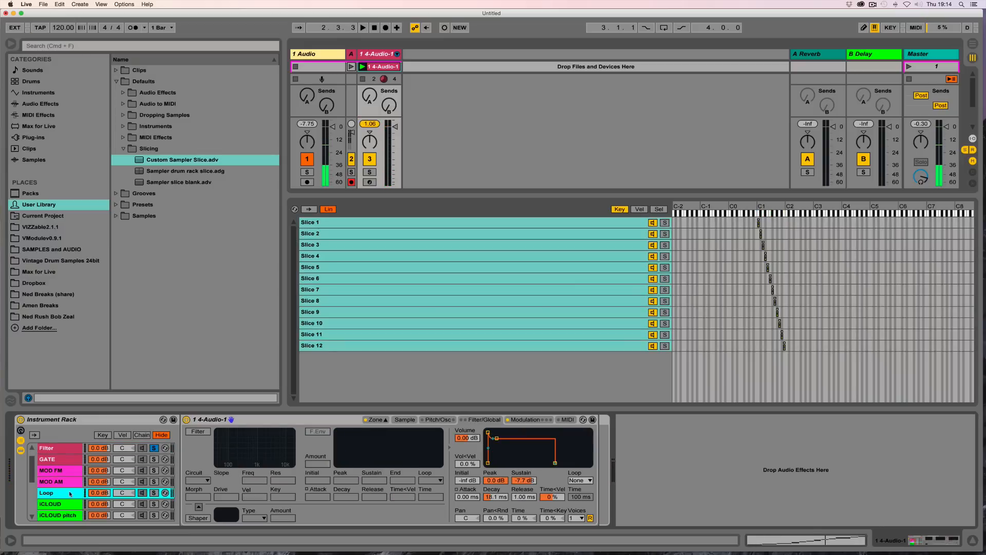
{"action": "left_click", "coordinate": [155, 493]}
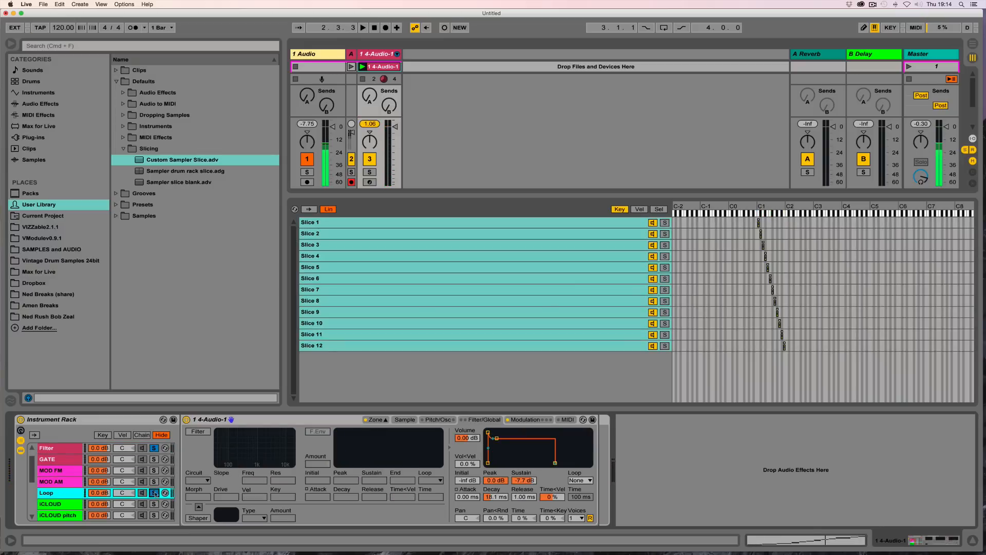
{"action": "left_click", "coordinate": [154, 448]}
{"action": "left_click", "coordinate": [65, 495]}
Step: Duplicate the Loop chain and rename the copy Stretch Armstrong
{"action": "key", "text": "super+d"}
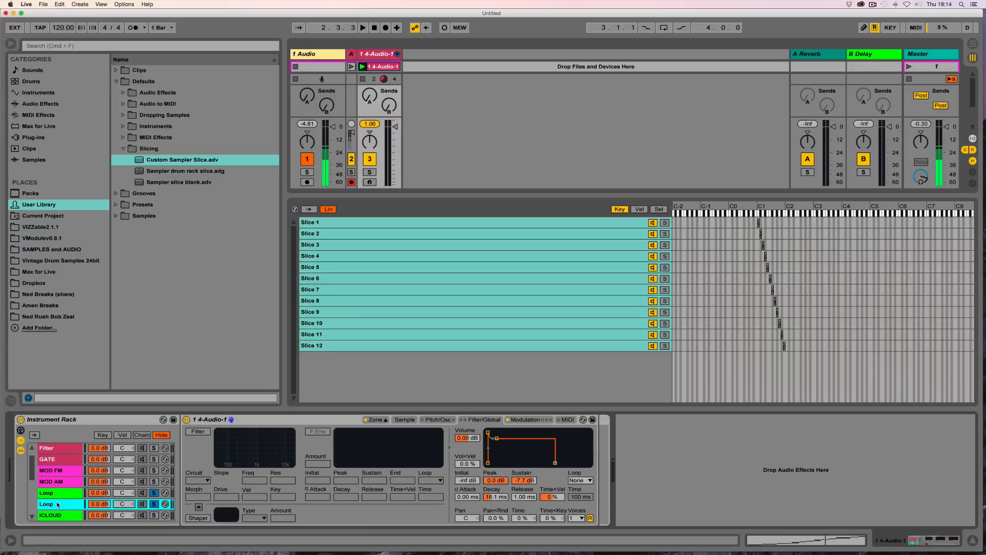
{"action": "key", "text": "super+r"}
{"action": "type", "text": "T"}
{"action": "type", "text": "tretch"}
{"action": "type", "text": " Armstrong"}
{"action": "key", "text": "Return"}
Step: Solo the Stretch Armstrong chain and set its amp envelope release to about 6.31 s
{"action": "left_click", "coordinate": [155, 505]}
{"action": "left_click", "coordinate": [154, 493]}
{"action": "left_click", "coordinate": [155, 505]}
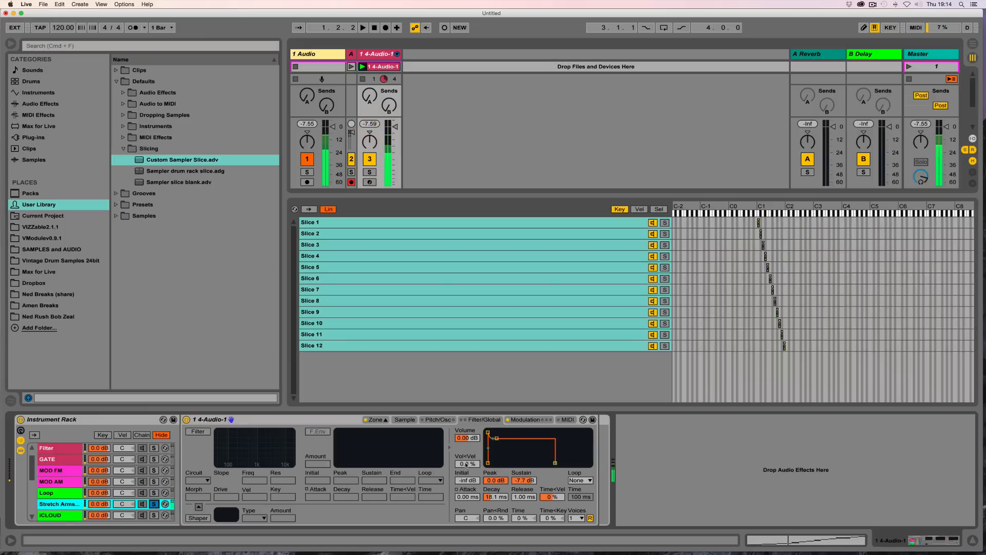
{"action": "left_click_drag", "start_coordinate": [523, 496], "coordinate": [524, 449]}
{"action": "key", "text": "space"}
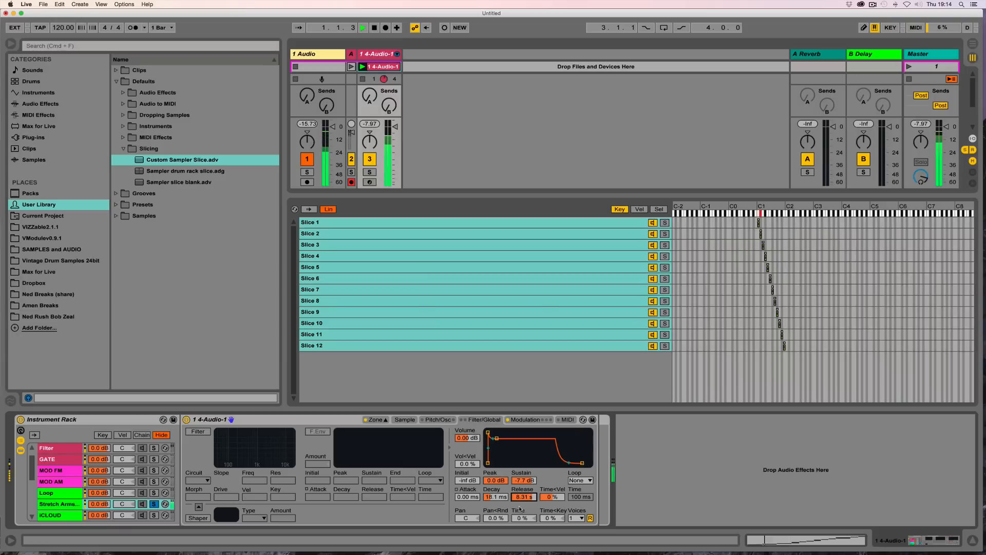
Step: Set the Stretch Armstrong chain's decay to 291 ms and its voices to 3
{"action": "left_click_drag", "start_coordinate": [494, 500], "coordinate": [494, 481]}
{"action": "left_click", "coordinate": [577, 517]}
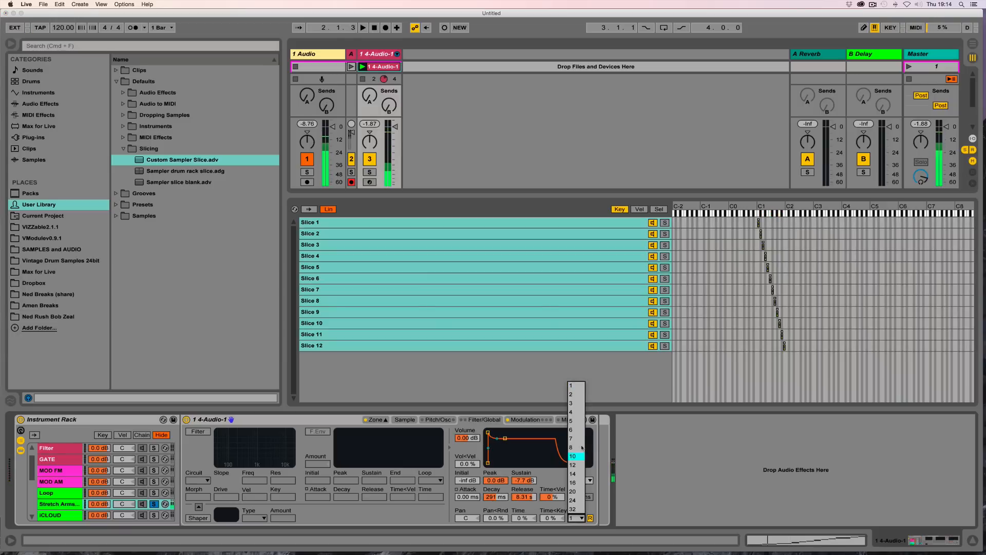
{"action": "left_click", "coordinate": [572, 403]}
Step: Set the voices of the iCLOUD and iCLOUD pitch chains to 3
{"action": "scroll", "coordinate": [47, 495], "scroll_direction": "down", "scroll_amount": 1}
{"action": "left_click", "coordinate": [47, 495]}
{"action": "left_click", "coordinate": [56, 505]}
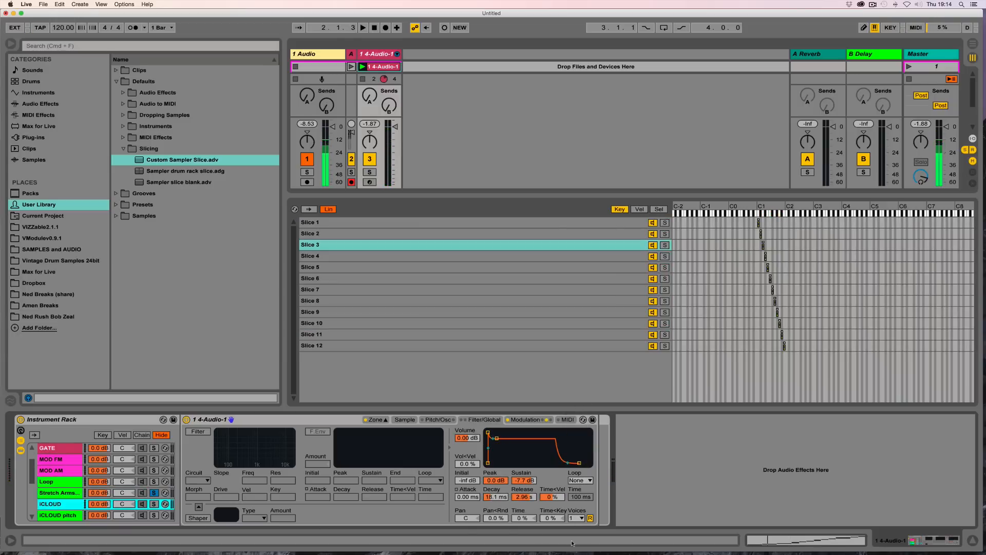
{"action": "left_click", "coordinate": [578, 519]}
{"action": "left_click", "coordinate": [577, 403]}
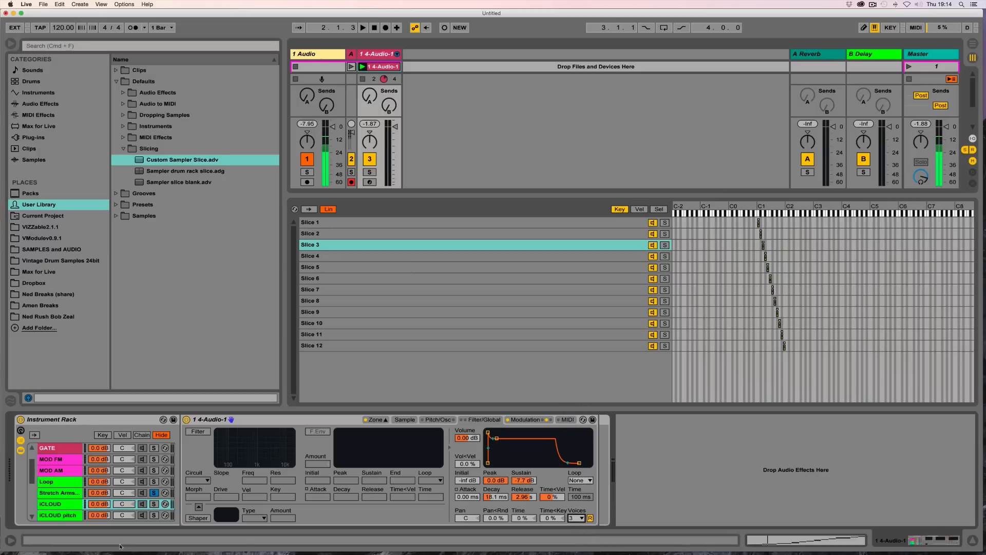
{"action": "left_click", "coordinate": [57, 515]}
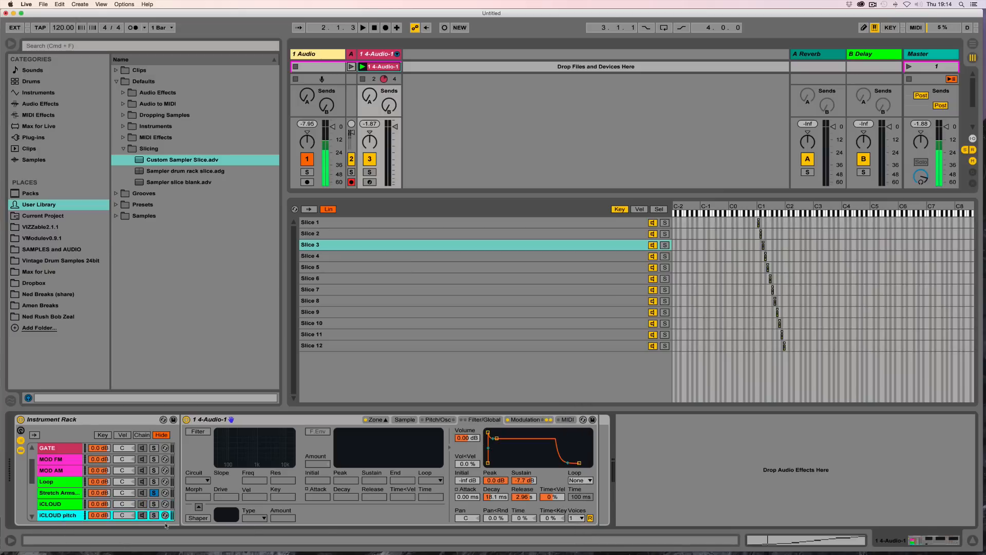
{"action": "left_click", "coordinate": [577, 519]}
{"action": "left_click", "coordinate": [577, 404]}
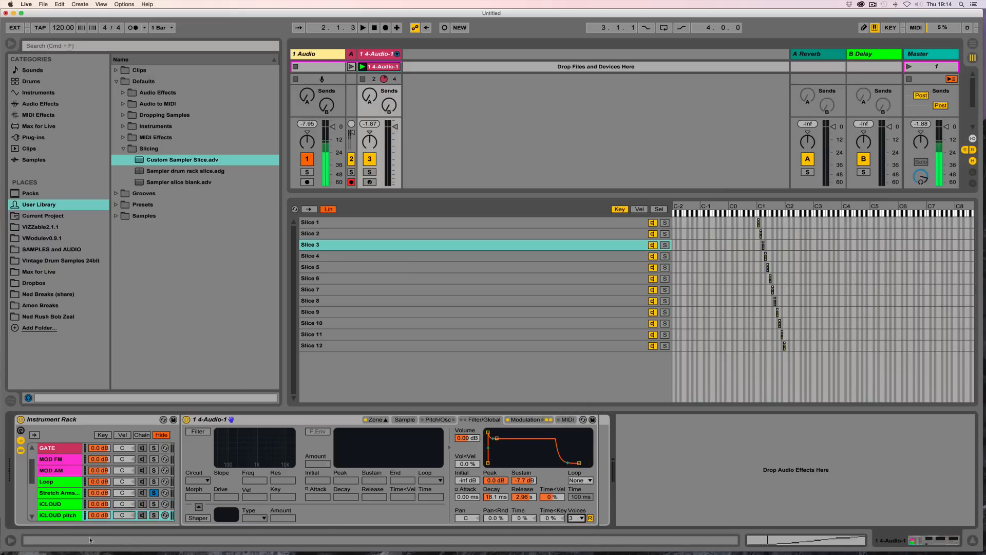
Step: Recolor the Stretch Armstrong chain orange
{"action": "key", "text": "super+a"}
{"action": "right_click", "coordinate": [59, 493]}
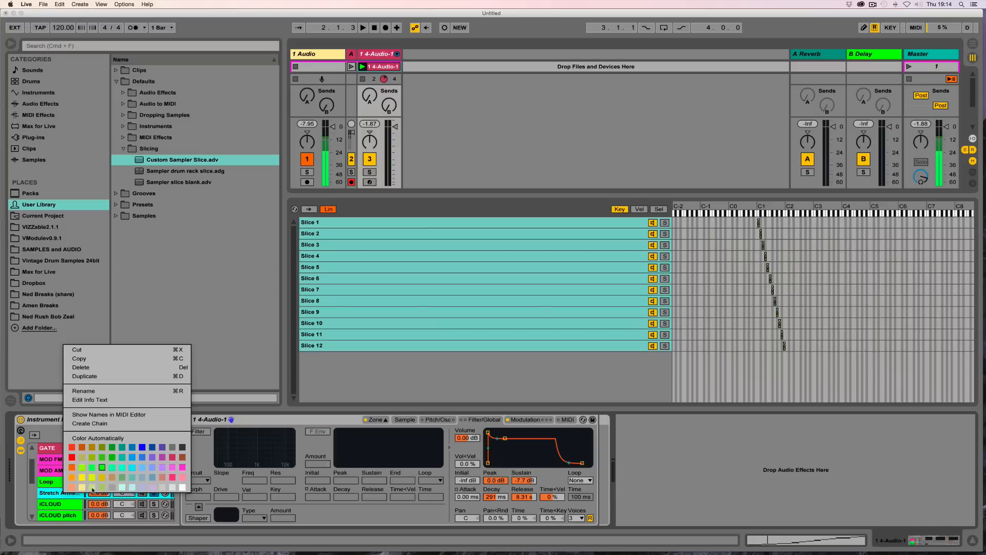
{"action": "left_click", "coordinate": [82, 489]}
{"action": "left_click", "coordinate": [55, 502]}
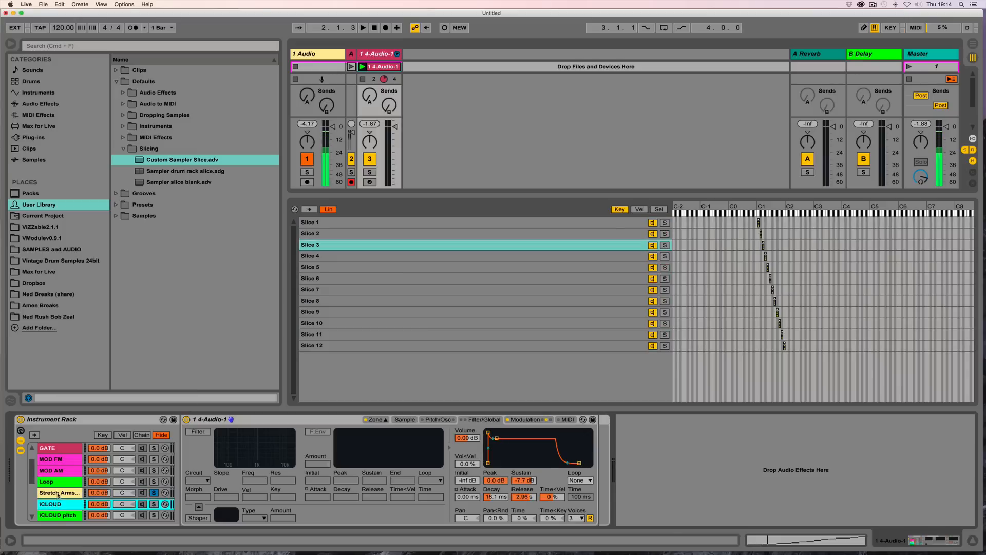
{"action": "right_click", "coordinate": [56, 492]}
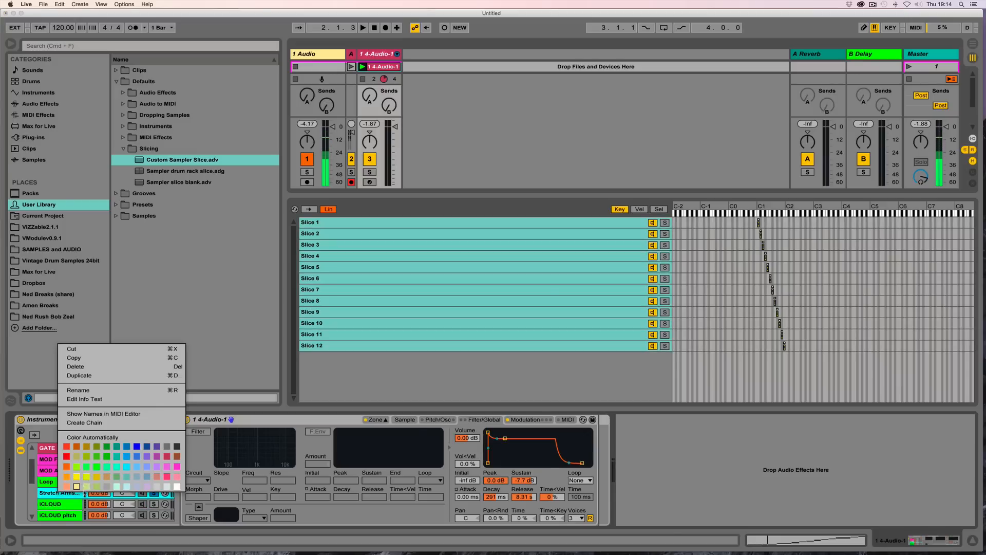
{"action": "left_click", "coordinate": [176, 457]}
{"action": "right_click", "coordinate": [62, 494]}
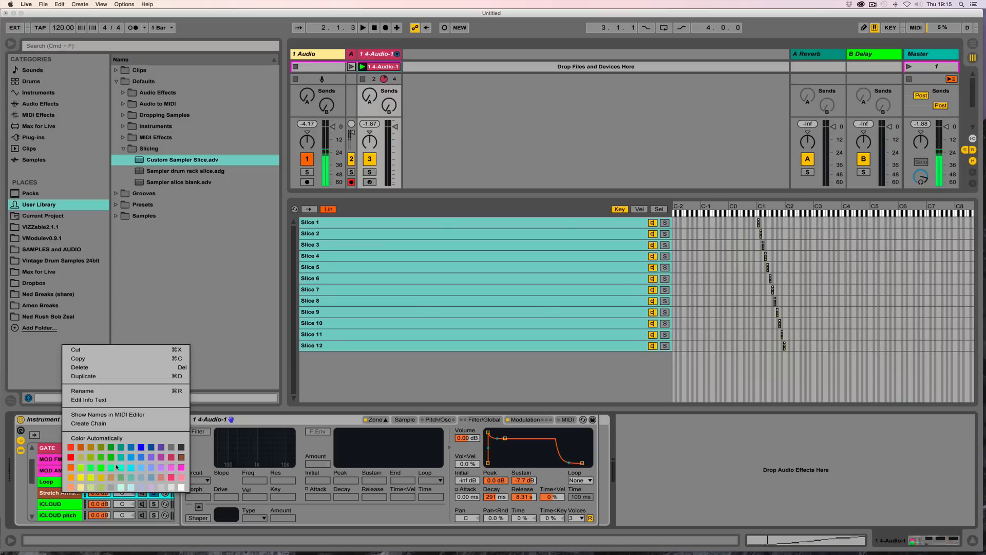
{"action": "left_click", "coordinate": [55, 494]}
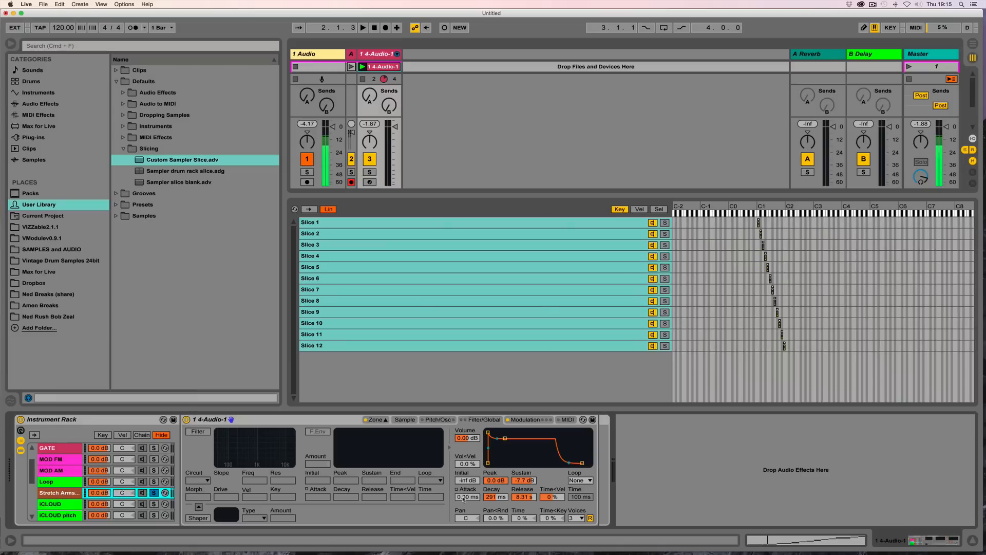
Step: Route LFO 3 of the Stretch Armstrong chain's Sampler to modulate Loop Start
{"action": "left_click", "coordinate": [525, 419]}
{"action": "left_click", "coordinate": [520, 431]}
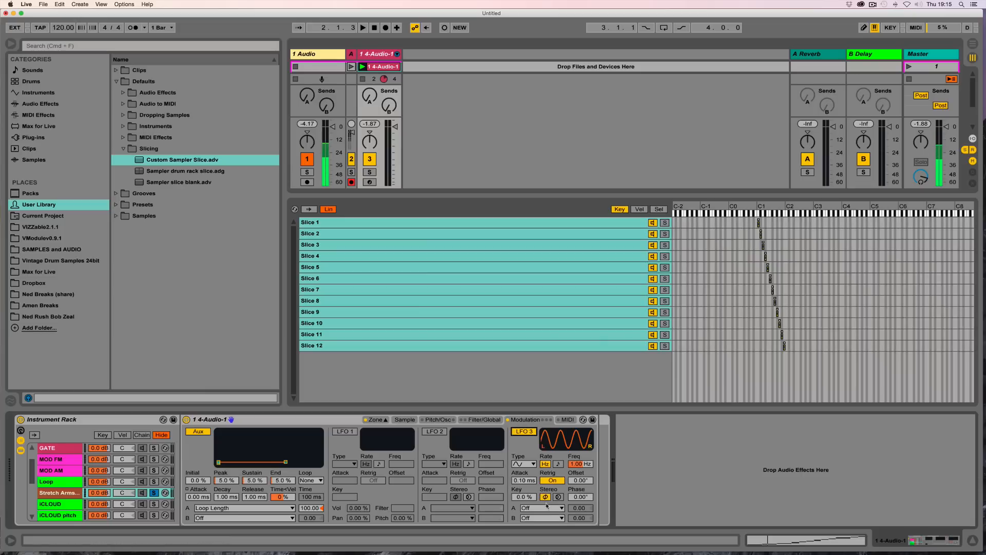
{"action": "left_click", "coordinate": [548, 509]}
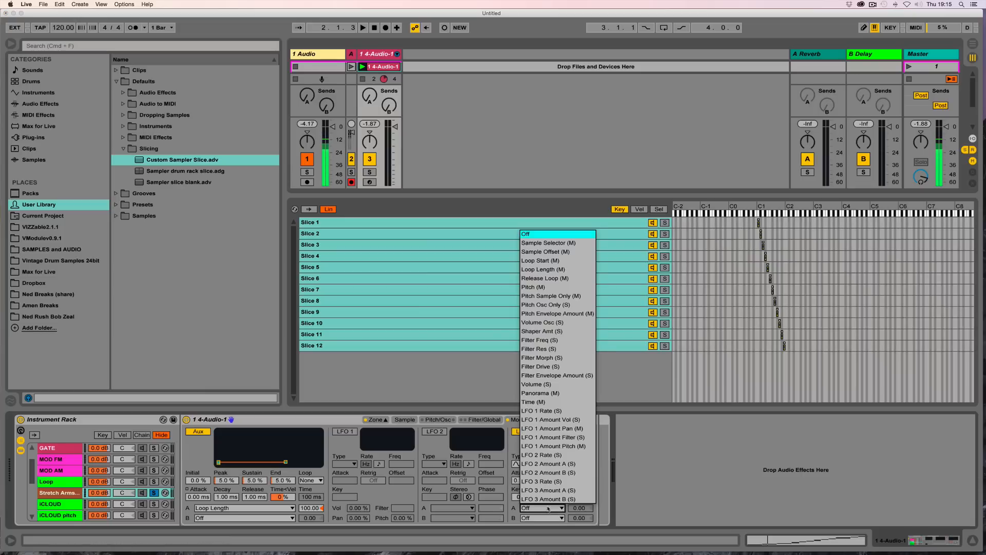
{"action": "left_click", "coordinate": [543, 261]}
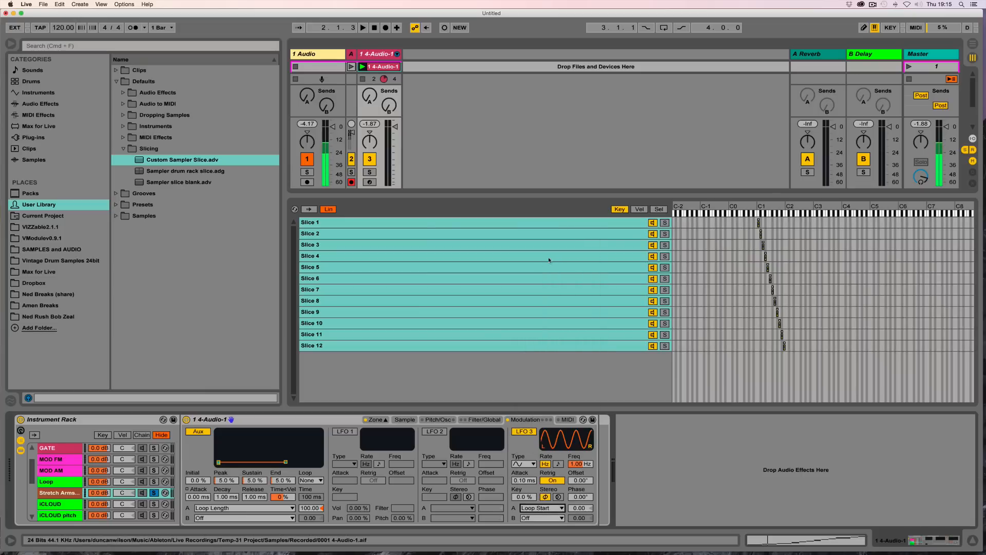
Step: Set LFO 3's Loop Start modulation amount to 100
{"action": "left_click", "coordinate": [546, 509]}
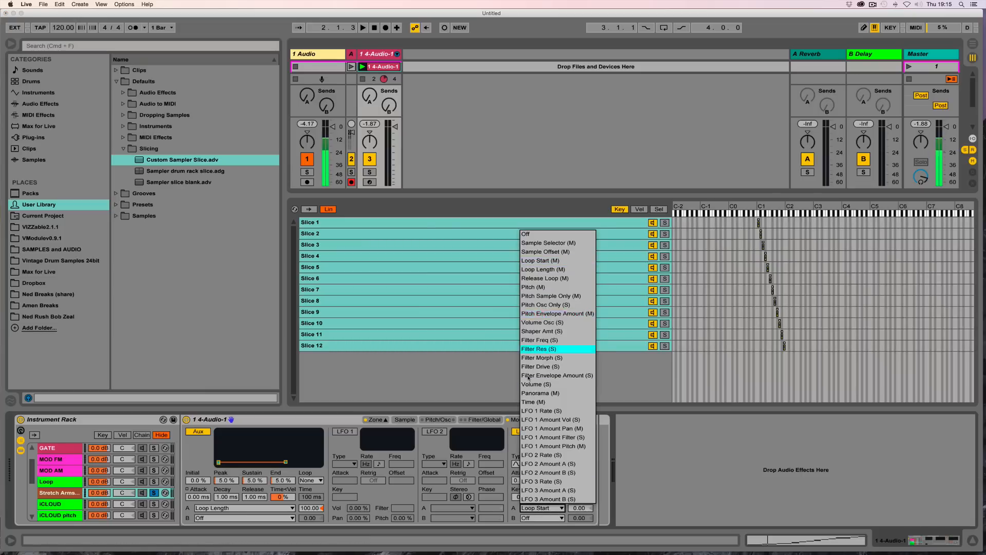
{"action": "left_click", "coordinate": [576, 503]}
{"action": "left_click_drag", "start_coordinate": [576, 506], "coordinate": [551, 490]}
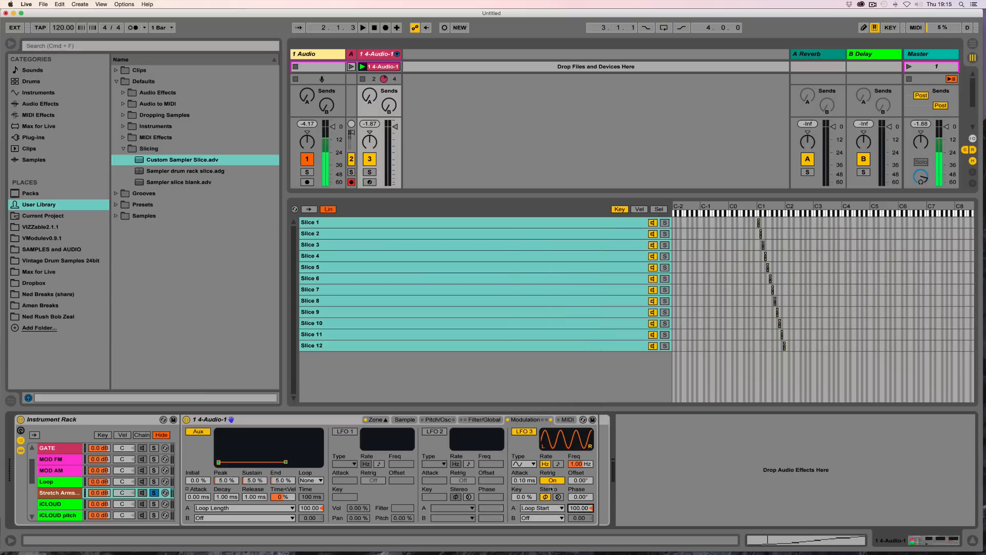
Step: Switch LFO 3 to a sawtooth waveform and lower its rate to 0.21 Hz
{"action": "left_click", "coordinate": [532, 464]}
{"action": "left_click", "coordinate": [524, 507]}
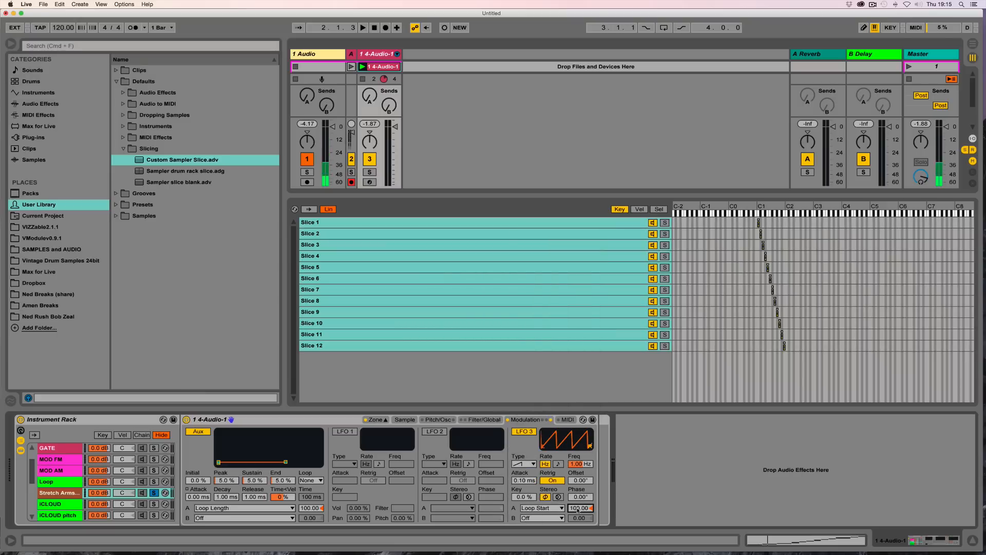
{"action": "mouse_move", "coordinate": [576, 466]}
{"action": "left_mouse_down"}
{"action": "mouse_move", "coordinate": [575, 509]}
{"action": "mouse_move", "coordinate": [576, 484]}
{"action": "left_mouse_up"}
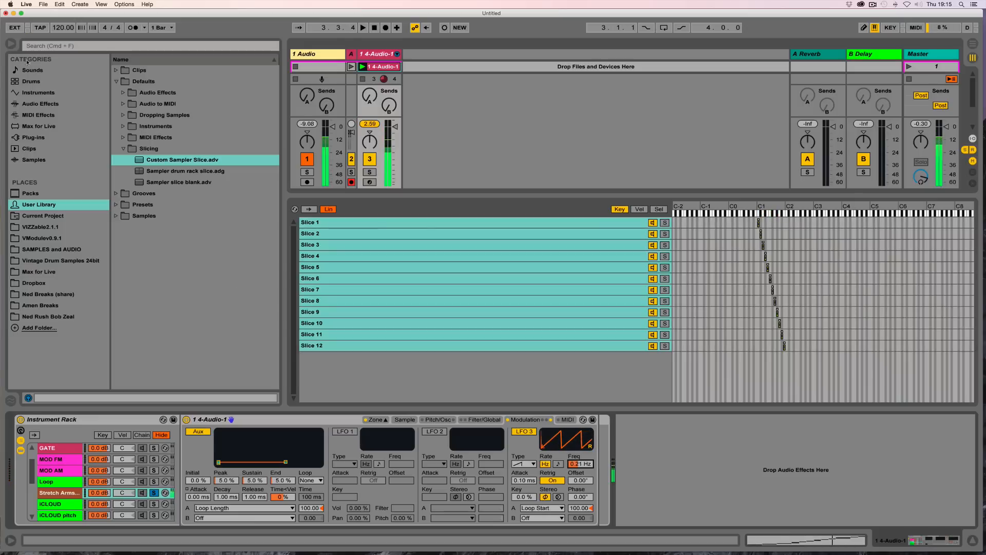
Step: Drop the tempo to 20 BPM and audition playback while lowering LFO 3's rate to 0.05 Hz
{"action": "left_click_drag", "start_coordinate": [58, 28], "coordinate": [58, 82]}
{"action": "key", "text": "space"}
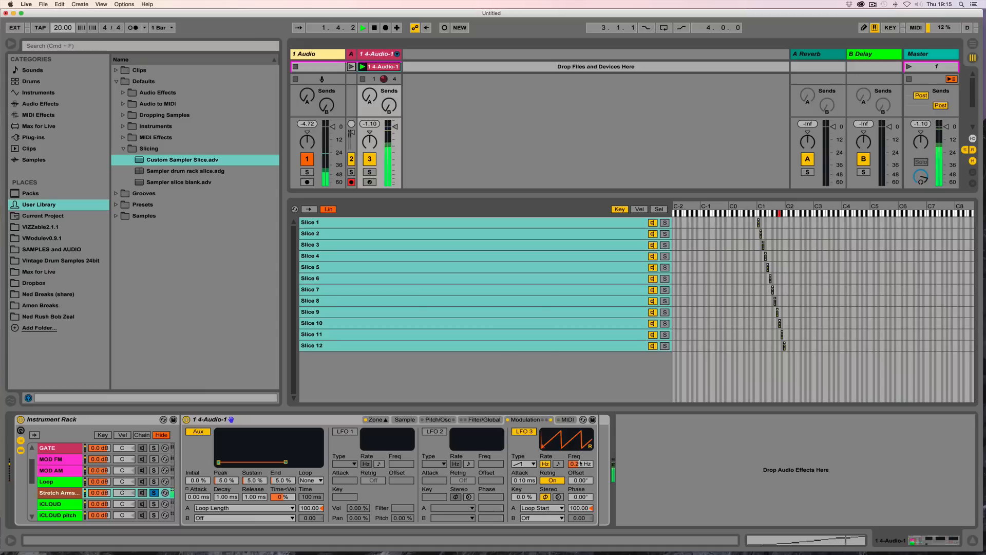
{"action": "left_click_drag", "start_coordinate": [580, 463], "coordinate": [580, 482]}
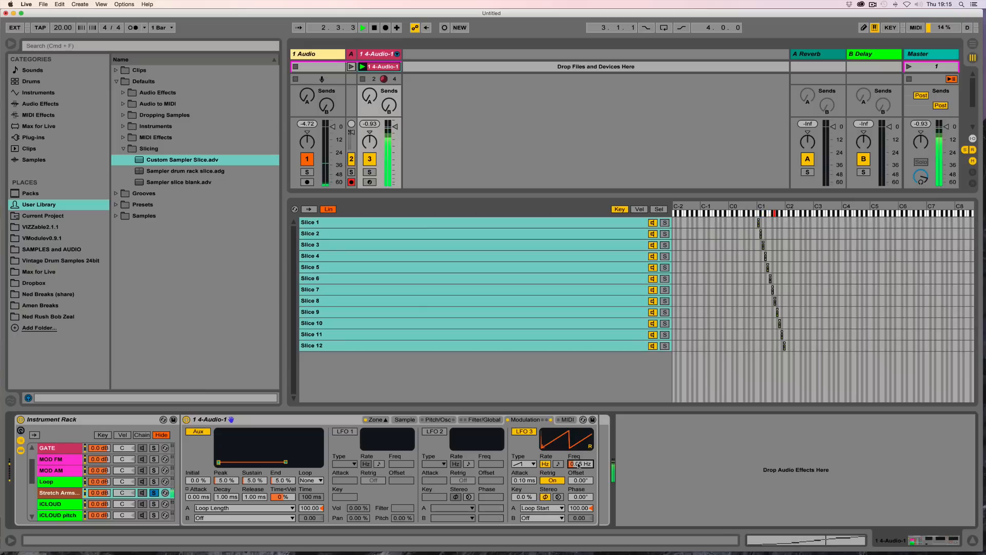
{"action": "key", "text": "space"}
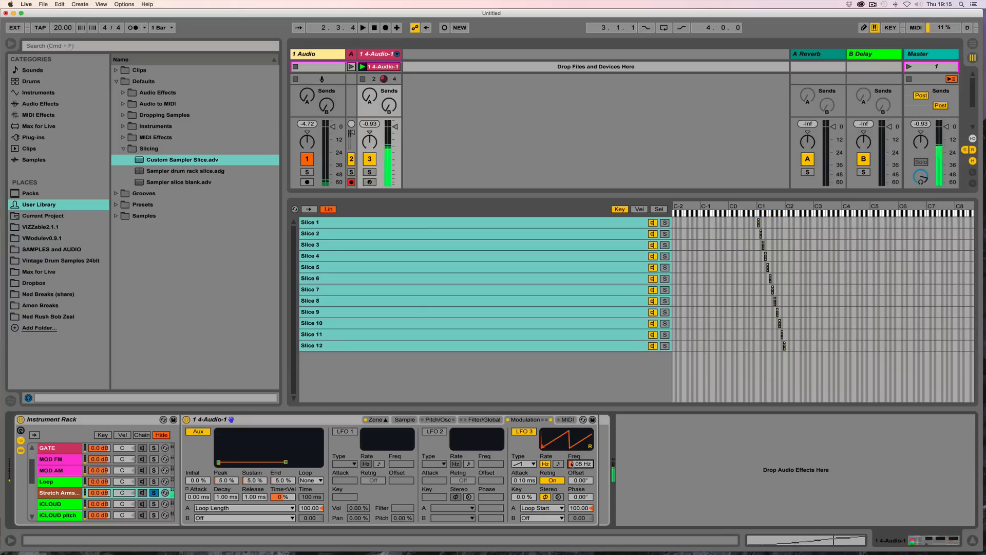
Step: Unsolo the Stretch Armstrong chain
{"action": "left_click", "coordinate": [154, 493]}
{"action": "left_click", "coordinate": [154, 494]}
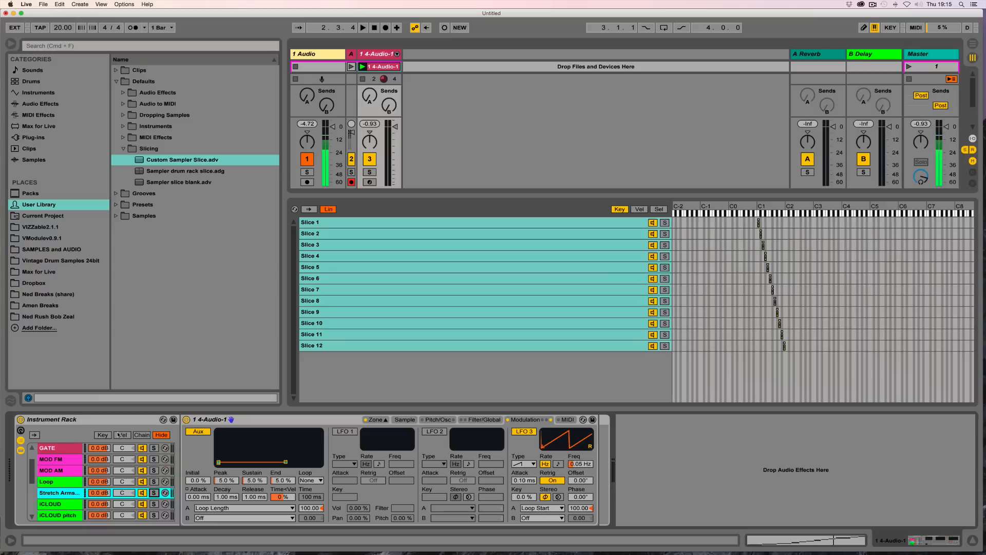
{"action": "scroll", "coordinate": [61, 478], "scroll_direction": "up", "scroll_amount": 2}
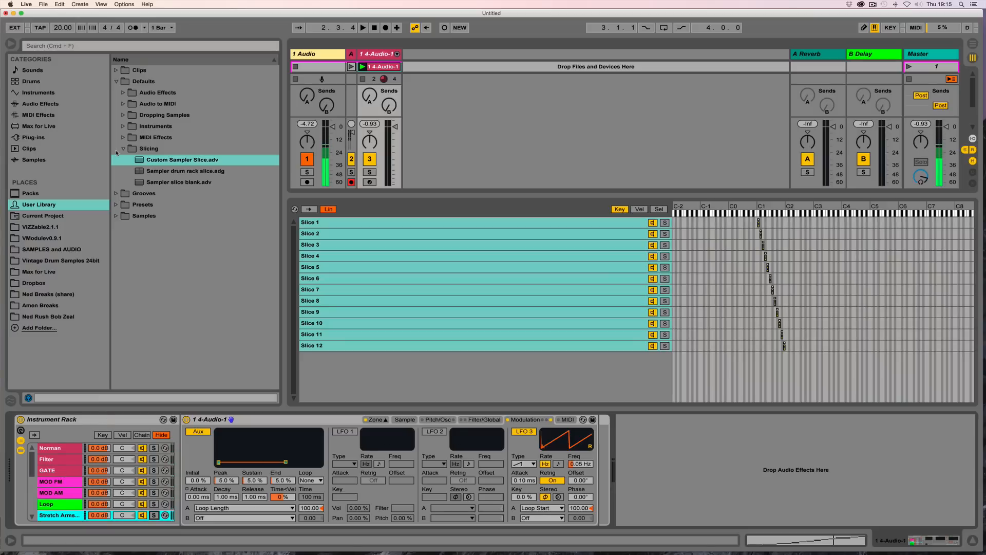
Step: Insert a Velocity MIDI effect in front of the Instrument Rack
{"action": "left_click", "coordinate": [117, 82]}
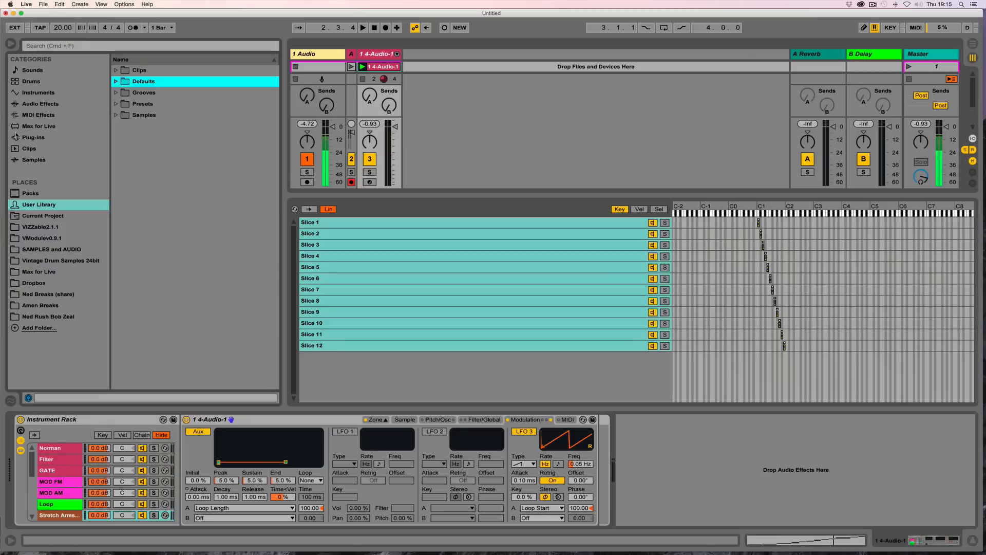
{"action": "left_click", "coordinate": [23, 104]}
{"action": "left_click", "coordinate": [20, 116]}
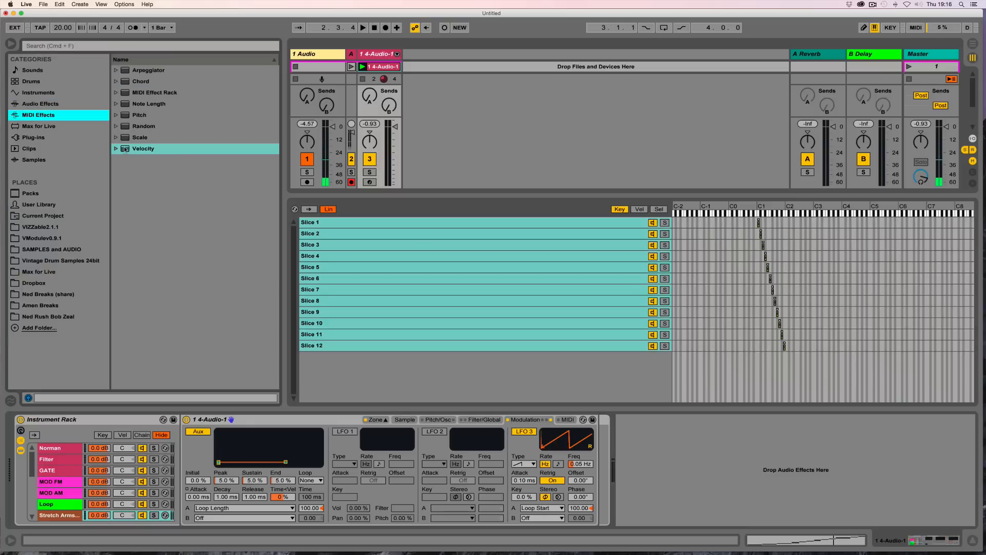
{"action": "mouse_move", "coordinate": [123, 152]}
{"action": "left_mouse_down"}
{"action": "mouse_move", "coordinate": [10, 447]}
{"action": "mouse_move", "coordinate": [14, 439]}
{"action": "left_mouse_up"}
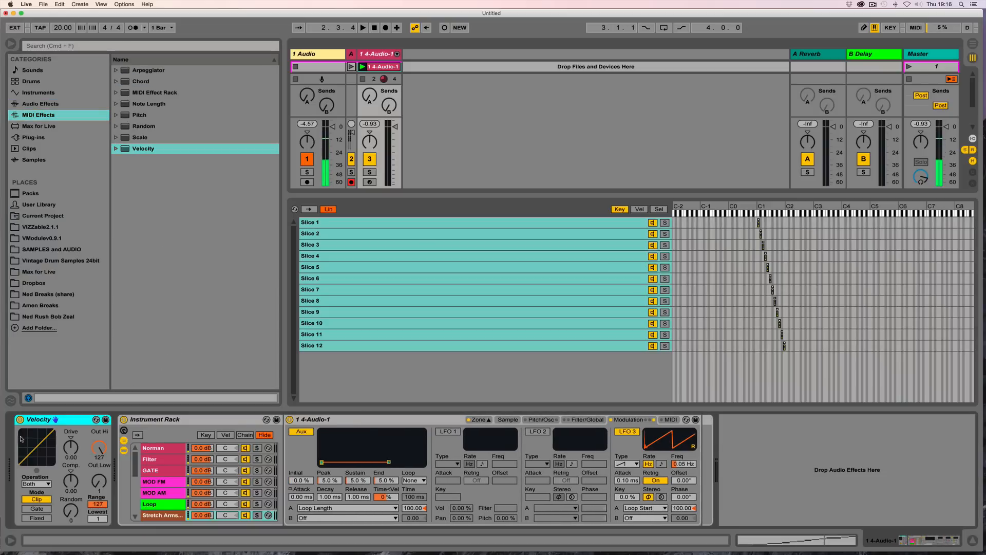
Step: Recolor the Norman chain light blue
{"action": "left_click", "coordinate": [175, 451]}
{"action": "right_click", "coordinate": [169, 448]}
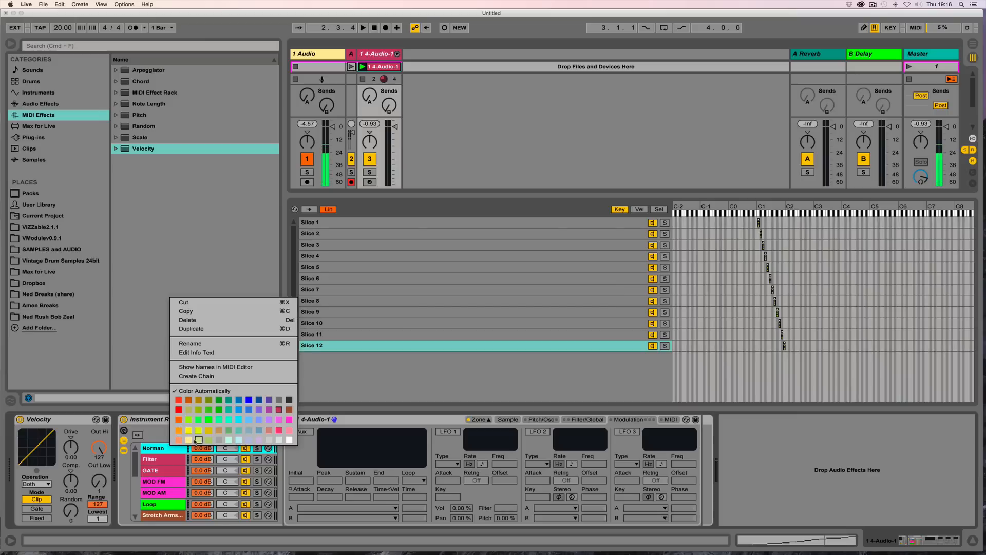
{"action": "left_click", "coordinate": [259, 440]}
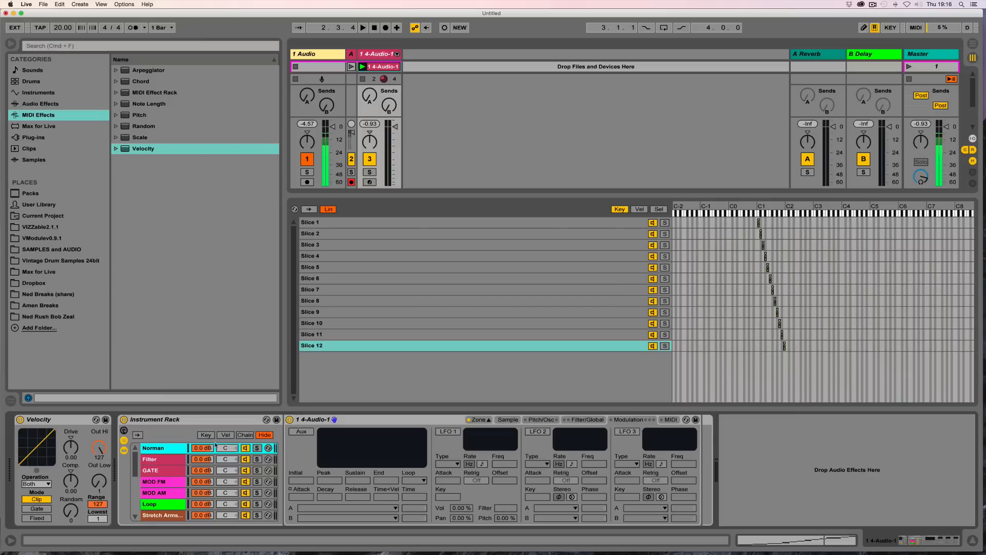
Step: Open the velocity zone editor and limit the Norman chain's velocity zone to 0–64
{"action": "left_click", "coordinate": [225, 435]}
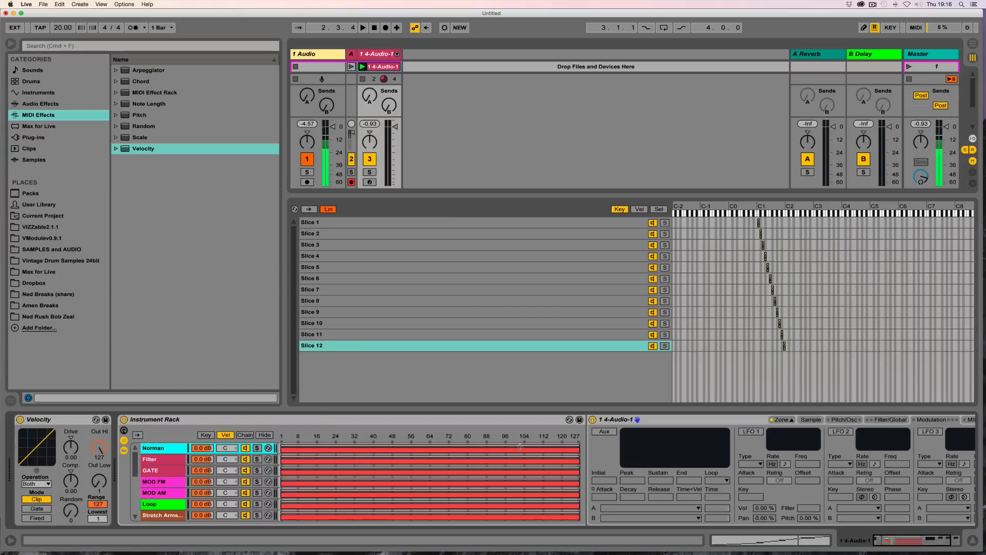
{"action": "left_click_drag", "start_coordinate": [577, 449], "coordinate": [430, 452]}
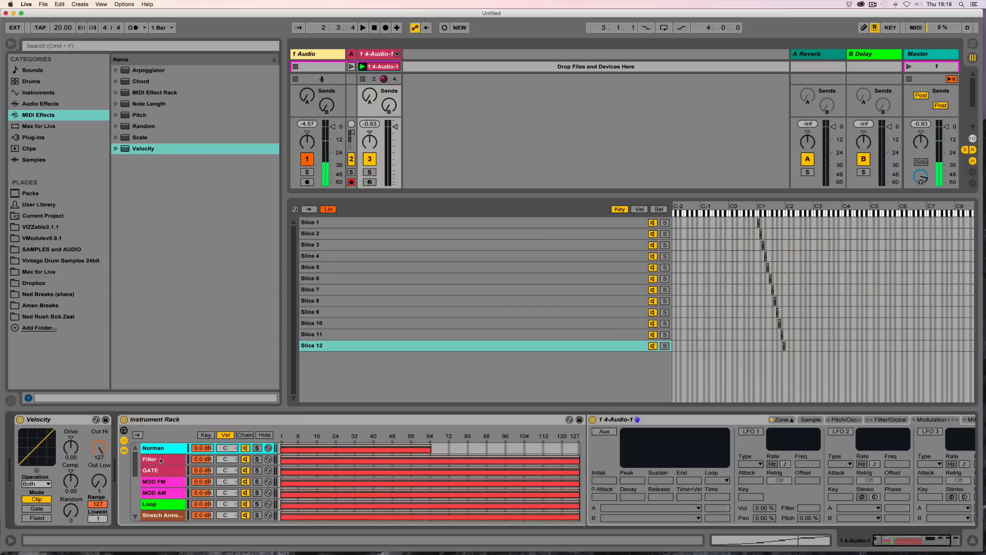
Step: Select the other 14 chains, move their velocity zones above 64, and distribute the ranges evenly
{"action": "scroll", "coordinate": [159, 473], "scroll_direction": "down", "scroll_amount": 5}
{"action": "left_click", "coordinate": [157, 494], "text": "shift"}
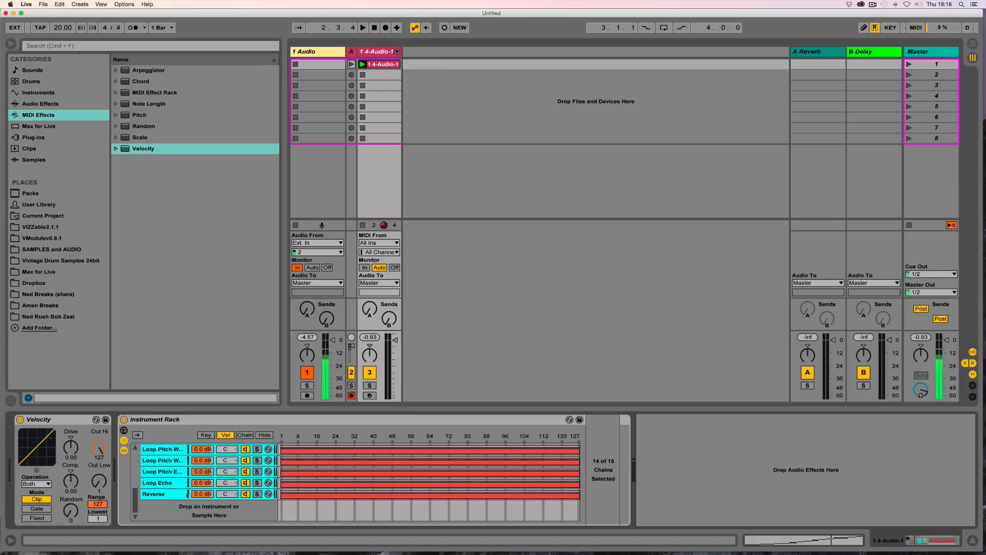
{"action": "scroll", "coordinate": [159, 492], "scroll_direction": "up", "scroll_amount": 5}
{"action": "left_click_drag", "start_coordinate": [288, 455], "coordinate": [434, 461]}
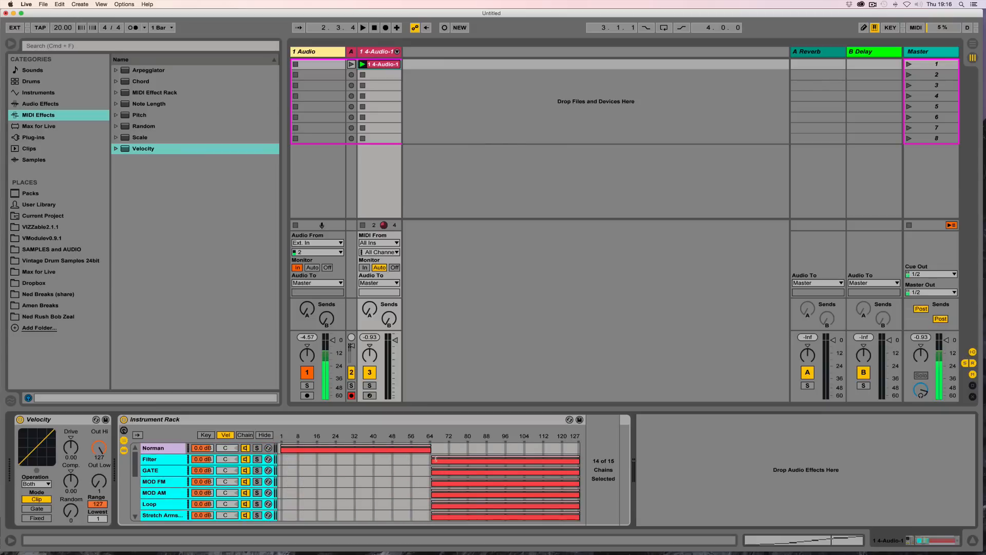
{"action": "right_click", "coordinate": [470, 460]}
{"action": "left_click", "coordinate": [507, 482]}
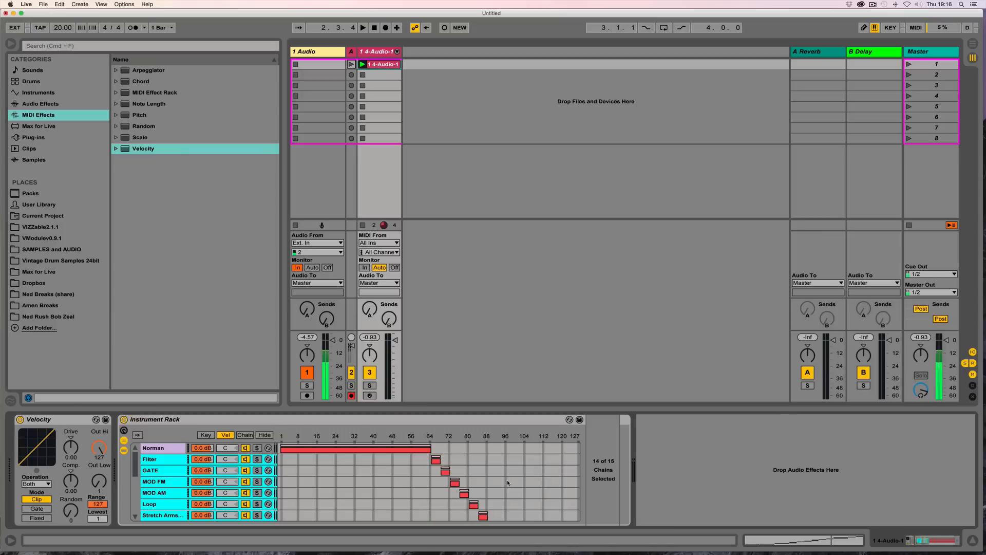
{"action": "scroll", "coordinate": [482, 463], "scroll_direction": "down", "scroll_amount": 5}
{"action": "scroll", "coordinate": [483, 462], "scroll_direction": "up", "scroll_amount": 5}
{"action": "scroll", "coordinate": [189, 462], "scroll_direction": "down", "scroll_amount": 5}
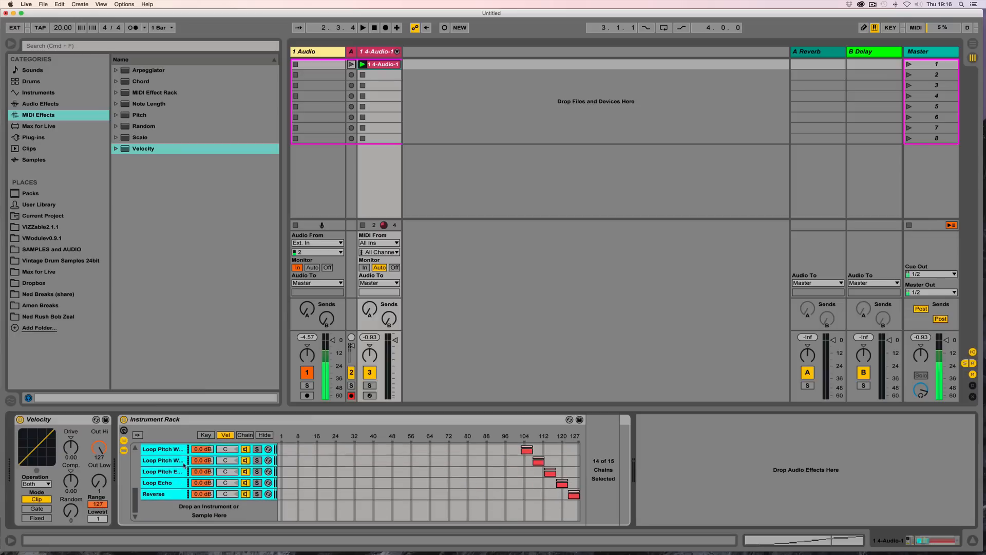
{"action": "scroll", "coordinate": [183, 465], "scroll_direction": "up", "scroll_amount": 5}
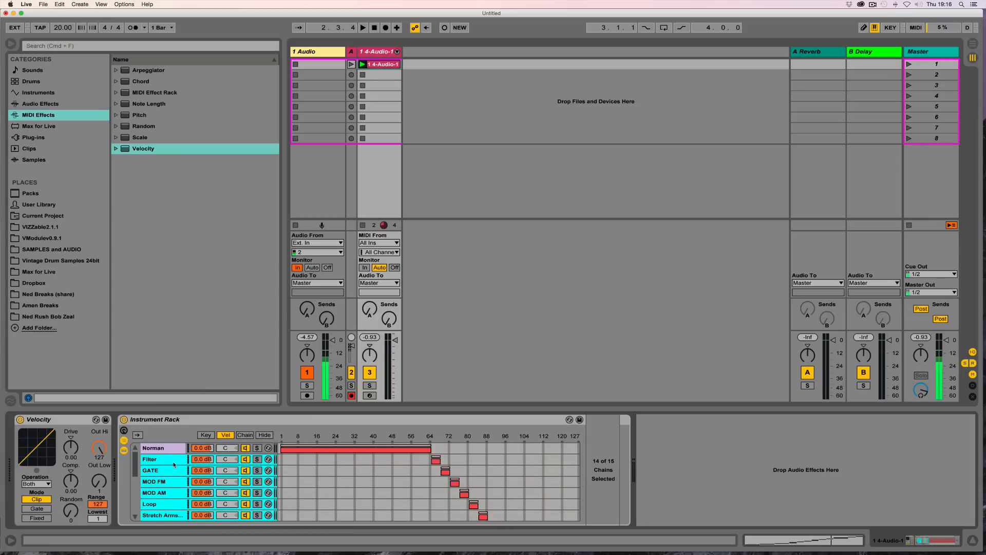
{"action": "left_click", "coordinate": [173, 449]}
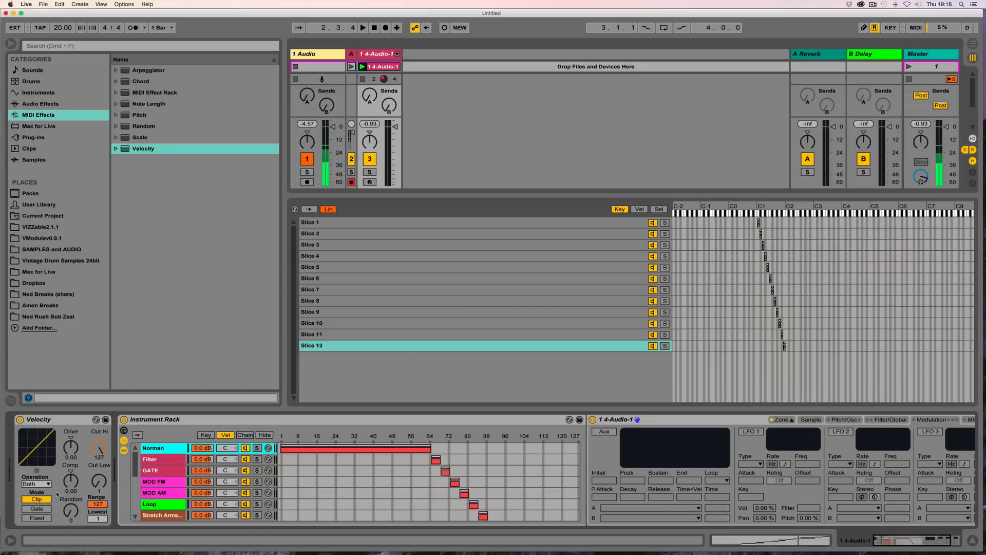
{"action": "left_click", "coordinate": [51, 438]}
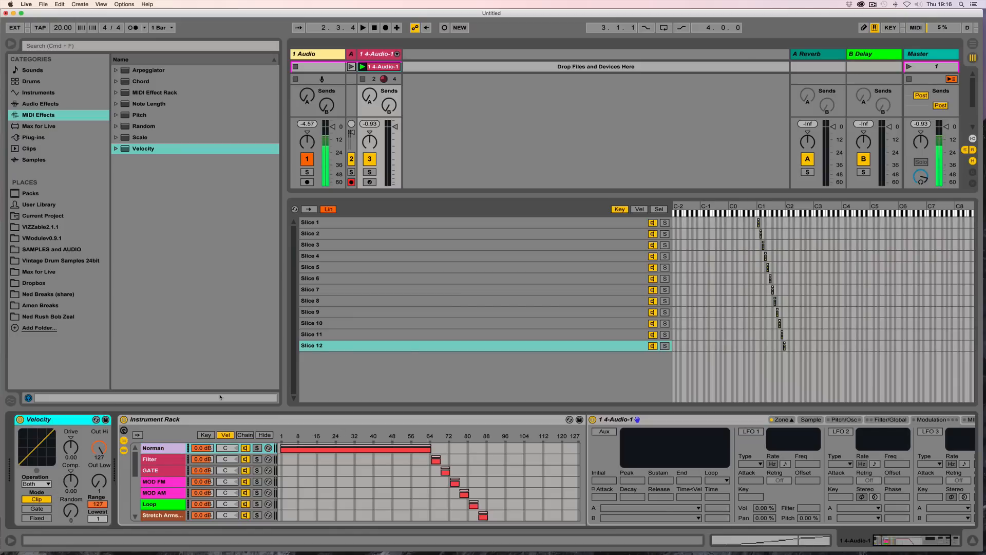
{"action": "left_click_drag", "start_coordinate": [283, 247], "coordinate": [231, 247]}
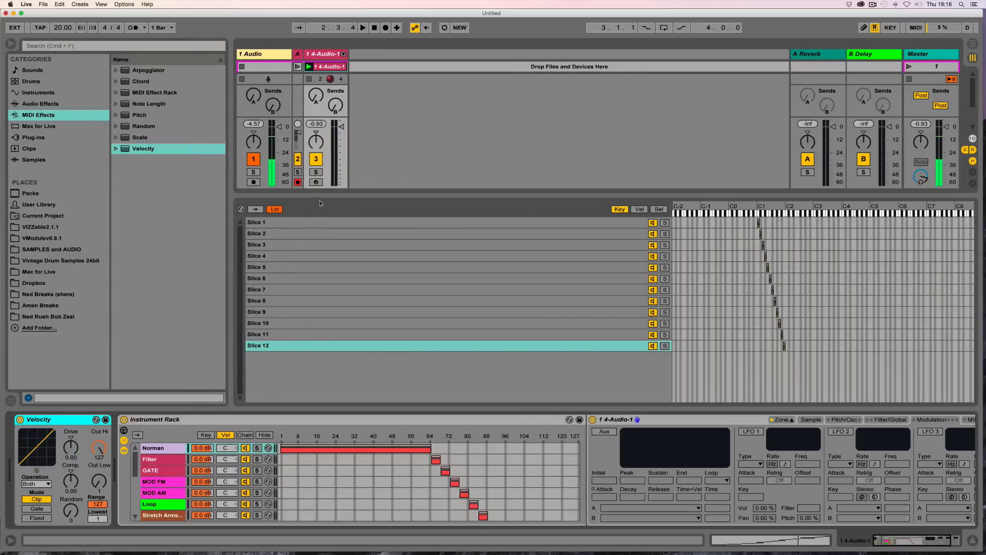
{"action": "left_click", "coordinate": [791, 421]}
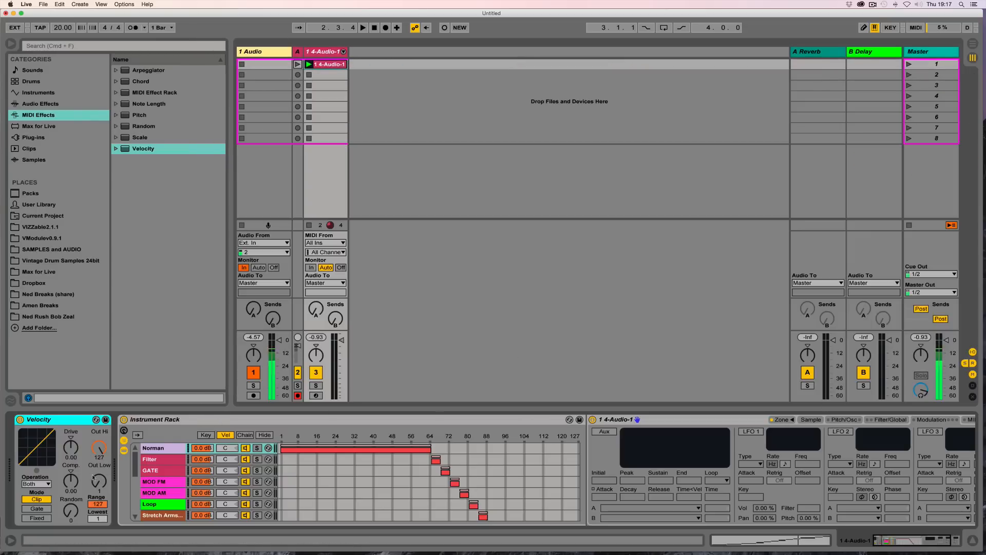
Step: Audition playback briefly and reset the tempo to 120 BPM
{"action": "key", "text": "space"}
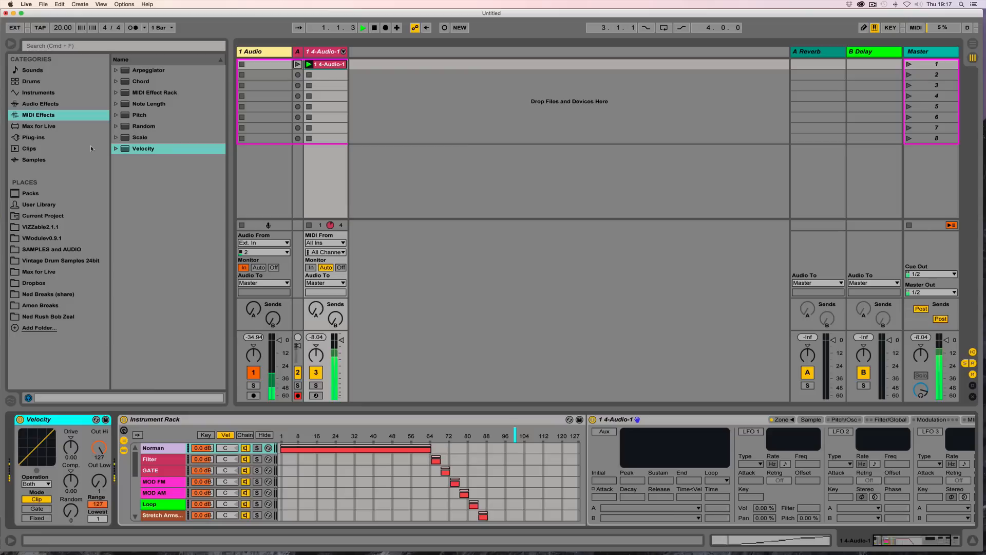
{"action": "key", "text": "space"}
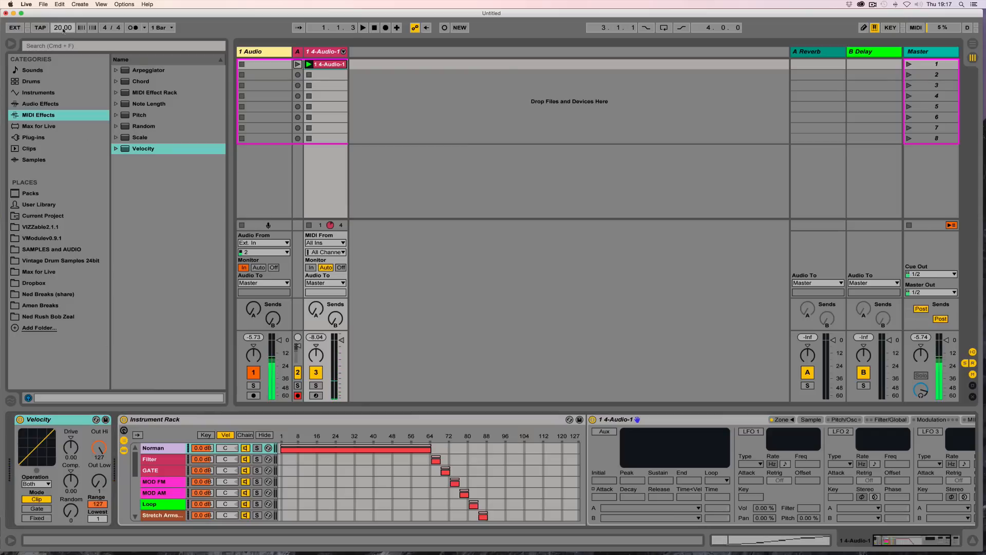
{"action": "left_click", "coordinate": [62, 28]}
{"action": "type", "text": "120"}
{"action": "key", "text": "Return"}
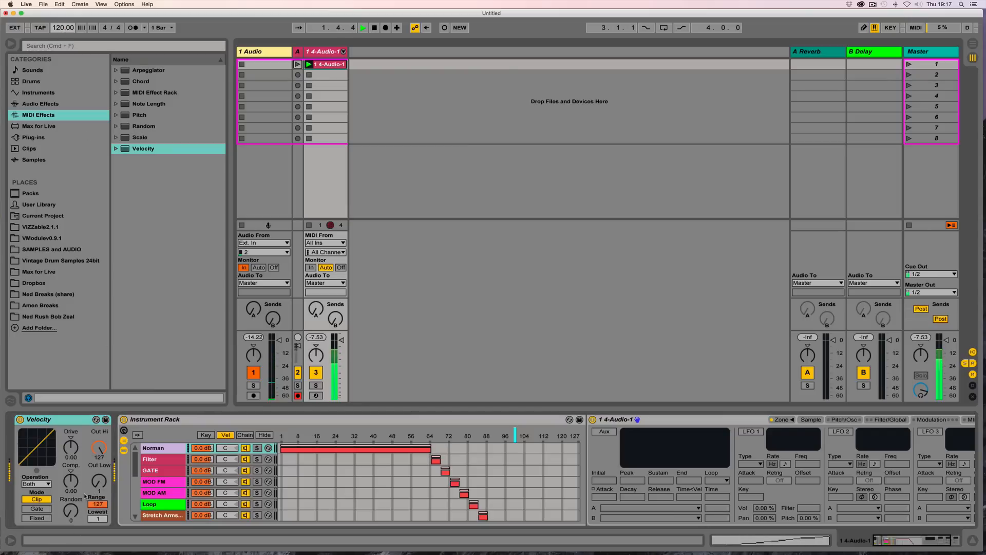
Step: Set the Velocity device's operation to Velocity, its mode to Fixed and Out Hi to 64
{"action": "left_click", "coordinate": [41, 484]}
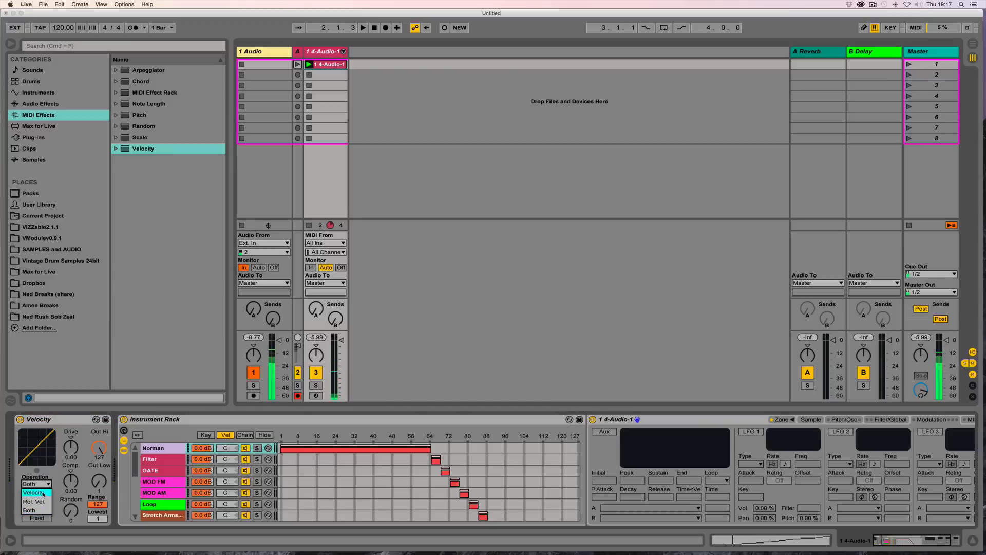
{"action": "left_click", "coordinate": [39, 491]}
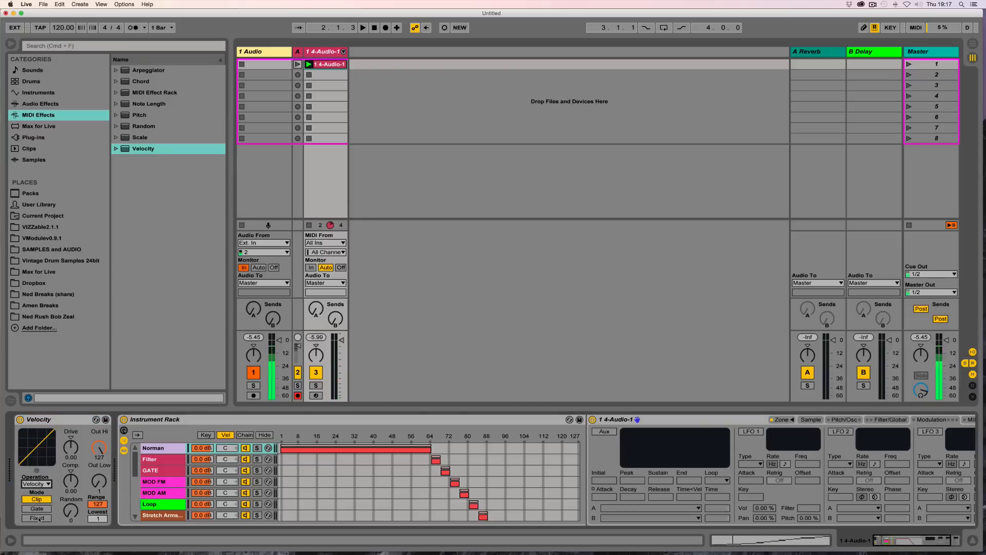
{"action": "left_click", "coordinate": [37, 518]}
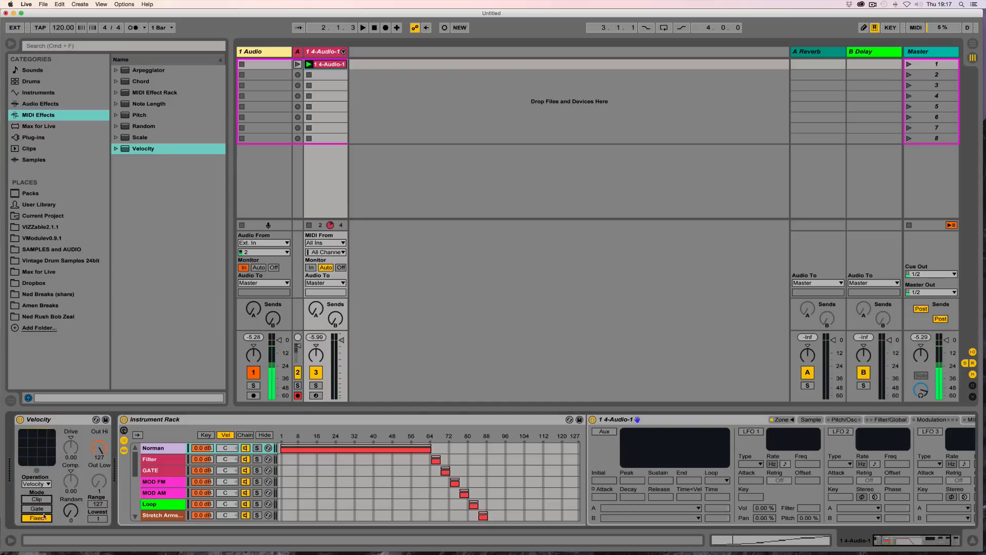
{"action": "left_click_drag", "start_coordinate": [99, 449], "coordinate": [99, 481]}
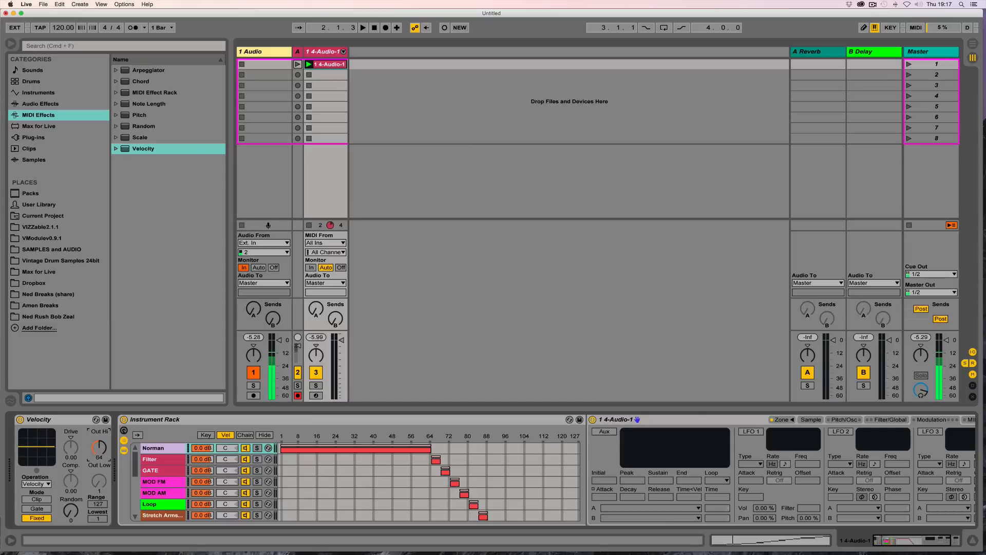
Step: Set the Velocity device's Out Hi to 65 and its Random amount to 64
{"action": "left_click_drag", "start_coordinate": [99, 480], "coordinate": [99, 480]}
{"action": "left_click_drag", "start_coordinate": [72, 518], "coordinate": [72, 497]}
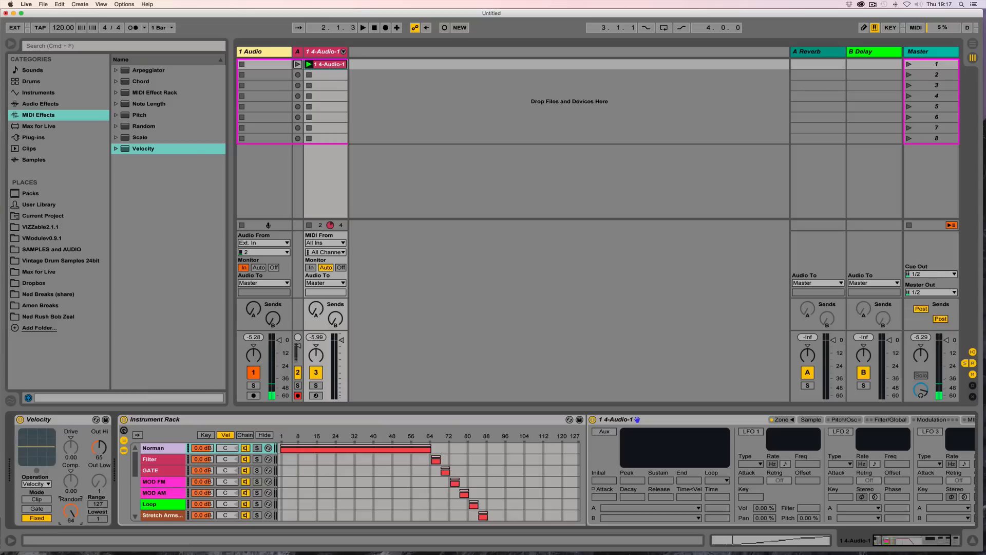
Step: Start playback and fold the Instrument Rack device
{"action": "key", "text": "space"}
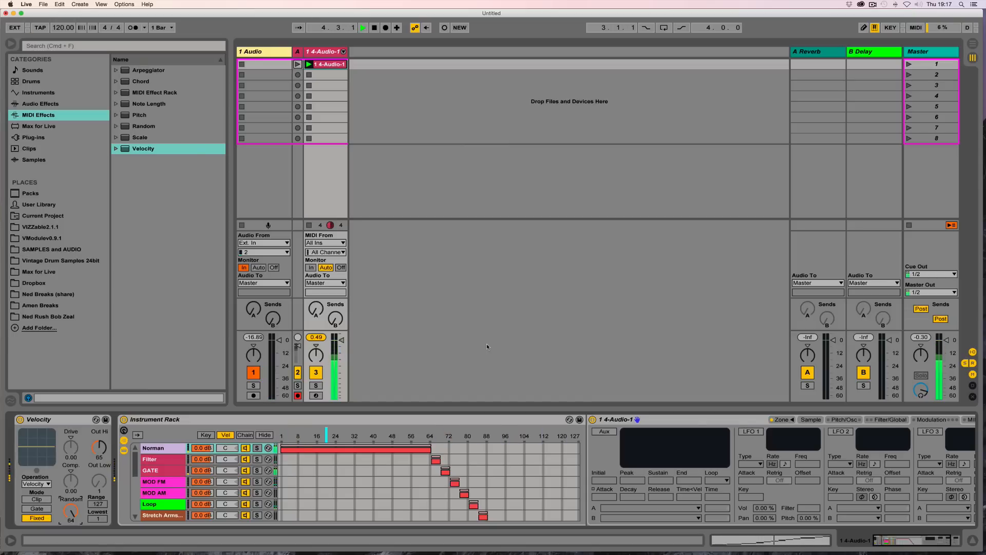
{"action": "left_click", "coordinate": [124, 450]}
{"action": "left_click", "coordinate": [124, 440]}
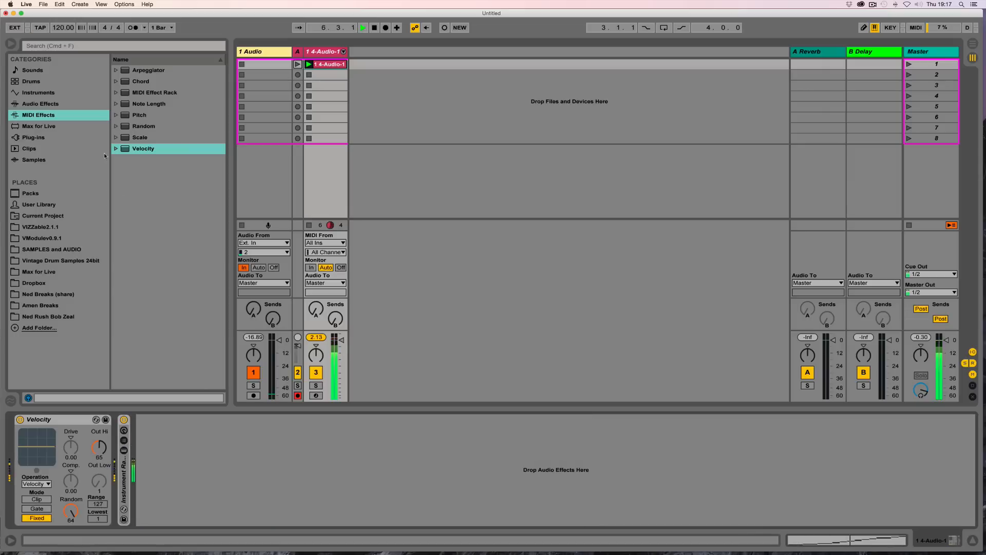
Step: Add a Glue Compressor after the Instrument Rack and set its Threshold to -15.6 dB and Makeup to 7.94 dB
{"action": "left_click", "coordinate": [24, 104]}
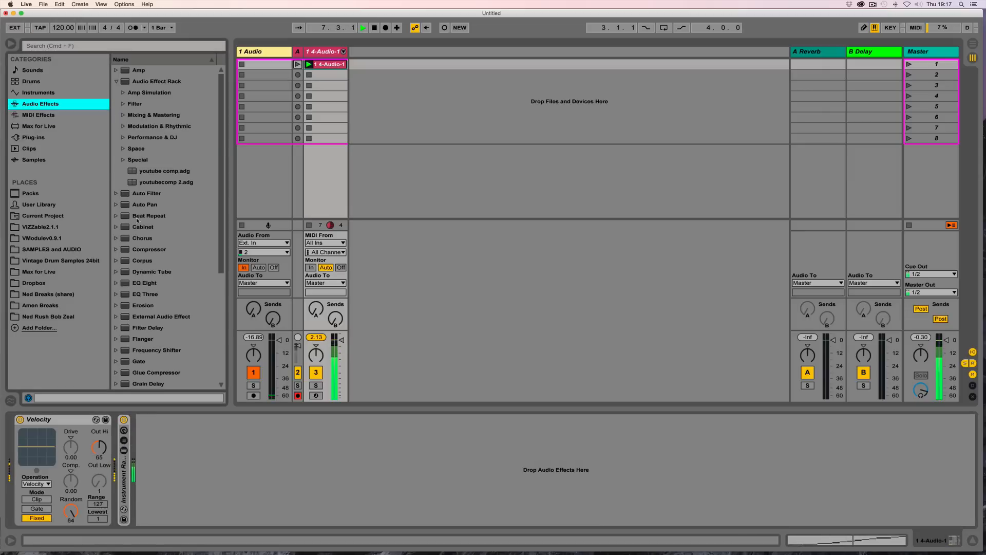
{"action": "key", "text": "l"}
{"action": "left_click_drag", "start_coordinate": [125, 249], "coordinate": [221, 531]}
{"action": "left_click_drag", "start_coordinate": [222, 481], "coordinate": [202, 496]}
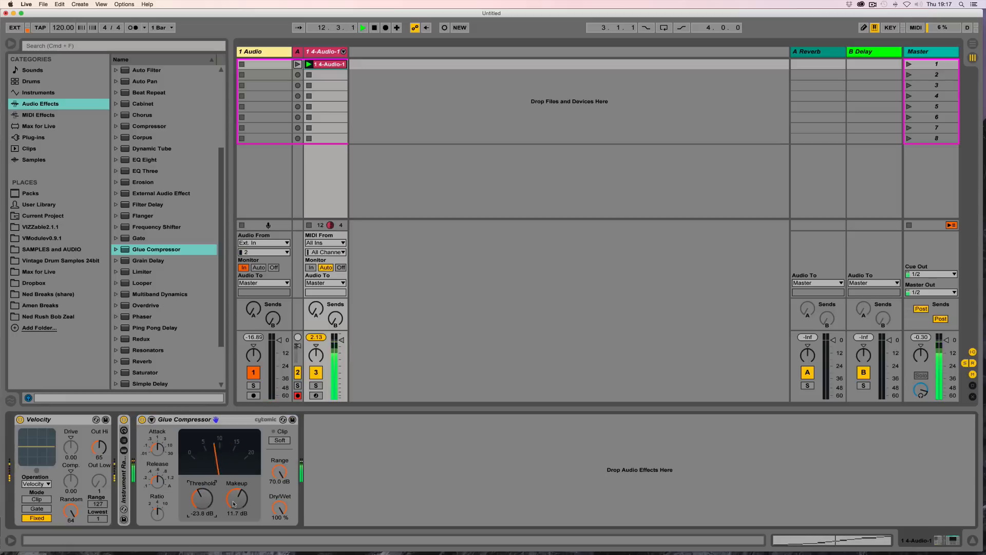
{"action": "left_click_drag", "start_coordinate": [200, 502], "coordinate": [235, 515]}
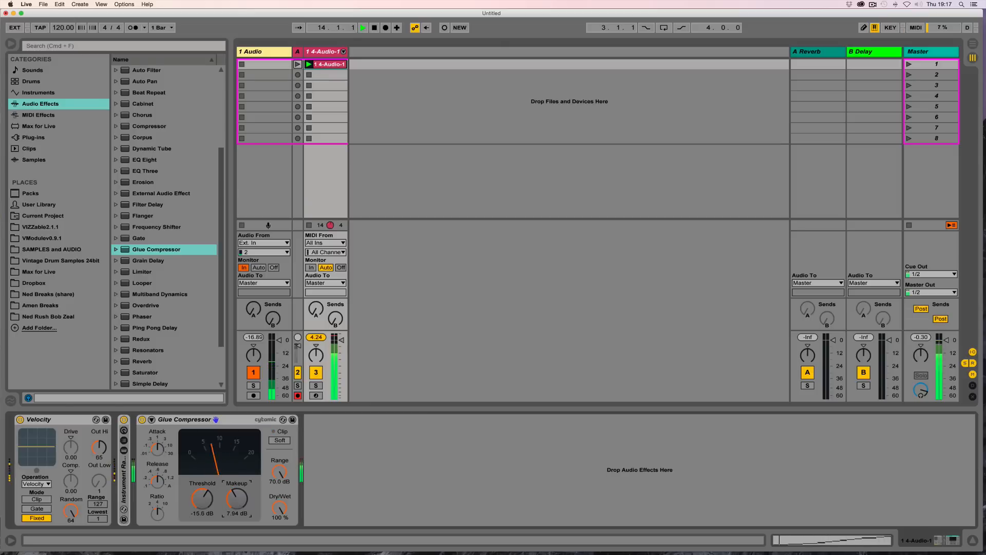
Step: Unfold the Instrument Rack and insert Beat Repeat ahead of the Glue Compressor
{"action": "double_click", "coordinate": [124, 481]}
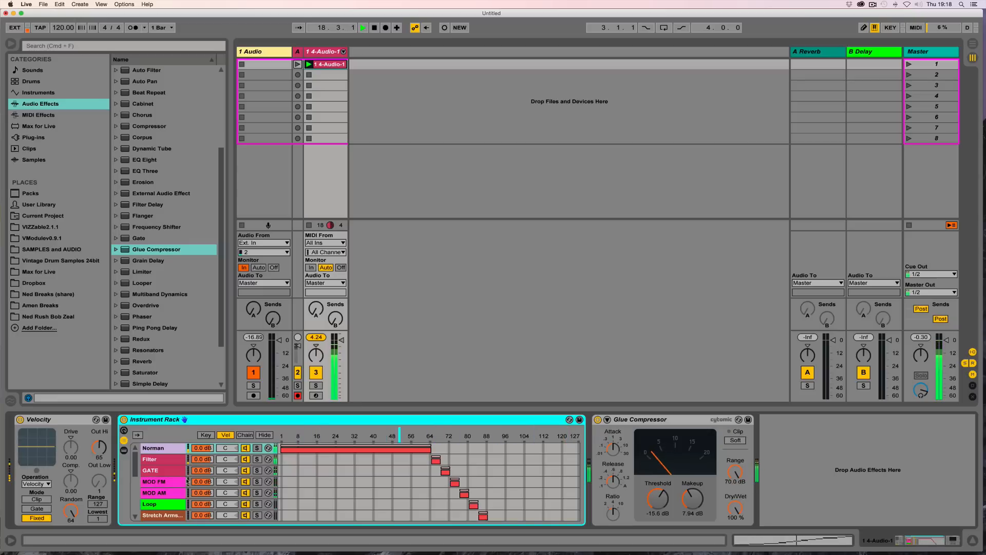
{"action": "double_click", "coordinate": [146, 93]}
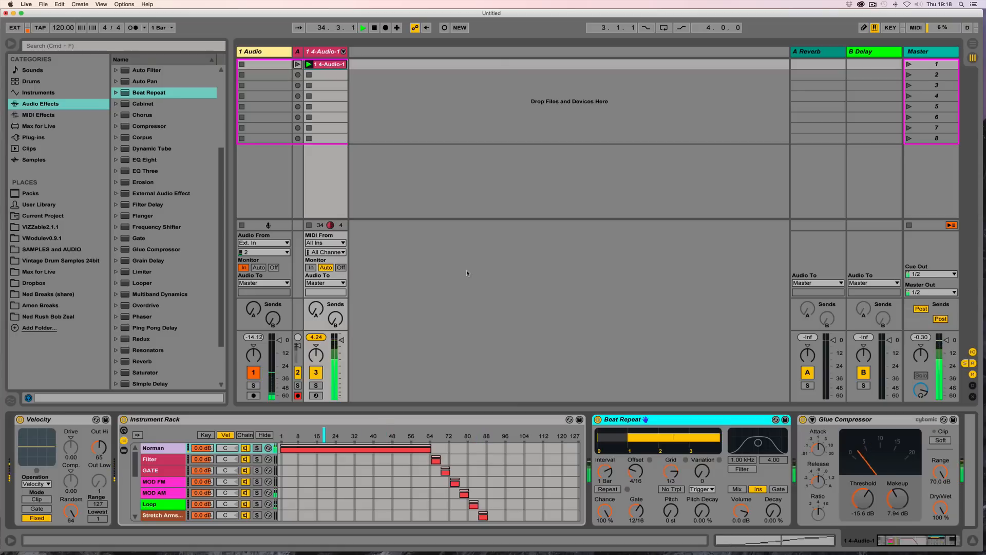
Step: Set the tempo to 175 BPM and set the Norman chain's Sampler transpose to +3 st, copying it to all sibling chains
{"action": "key", "text": "space"}
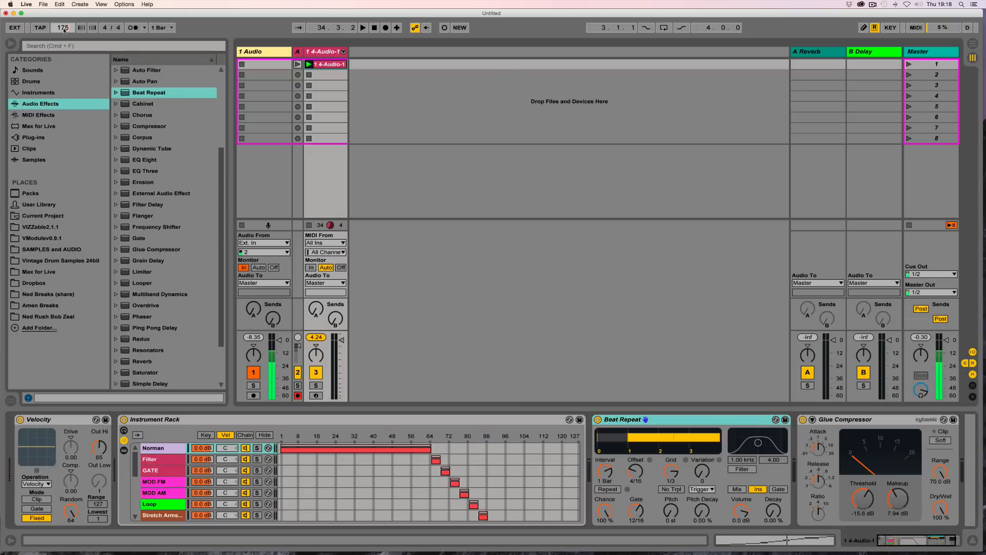
{"action": "double_click", "coordinate": [155, 449]}
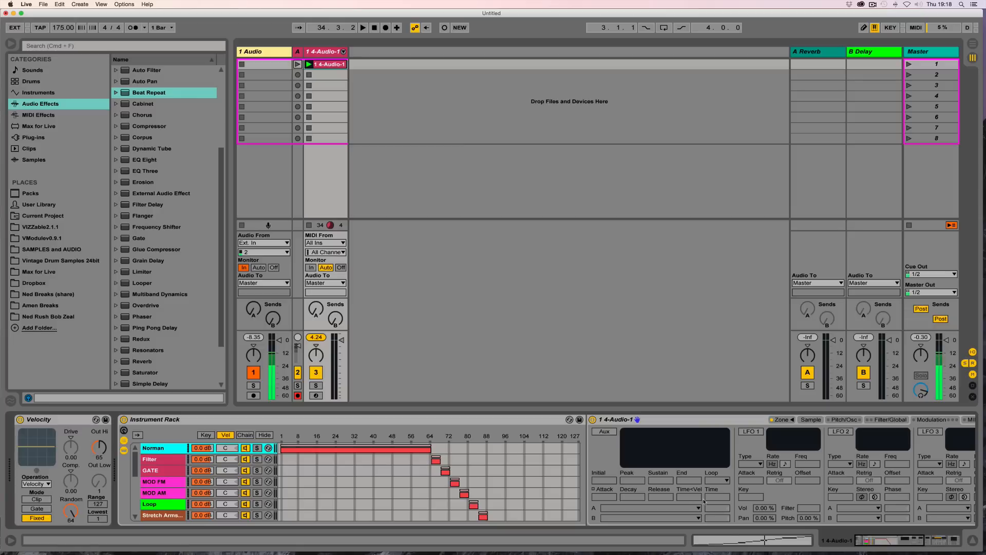
{"action": "left_click_drag", "start_coordinate": [890, 540], "coordinate": [910, 540]}
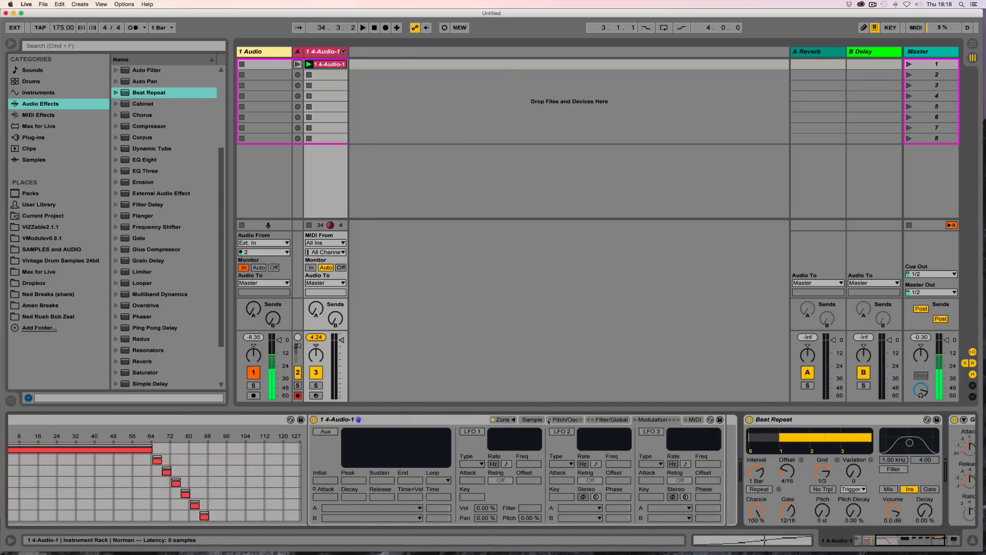
{"action": "left_click", "coordinate": [532, 420]}
{"action": "left_click", "coordinate": [565, 420]}
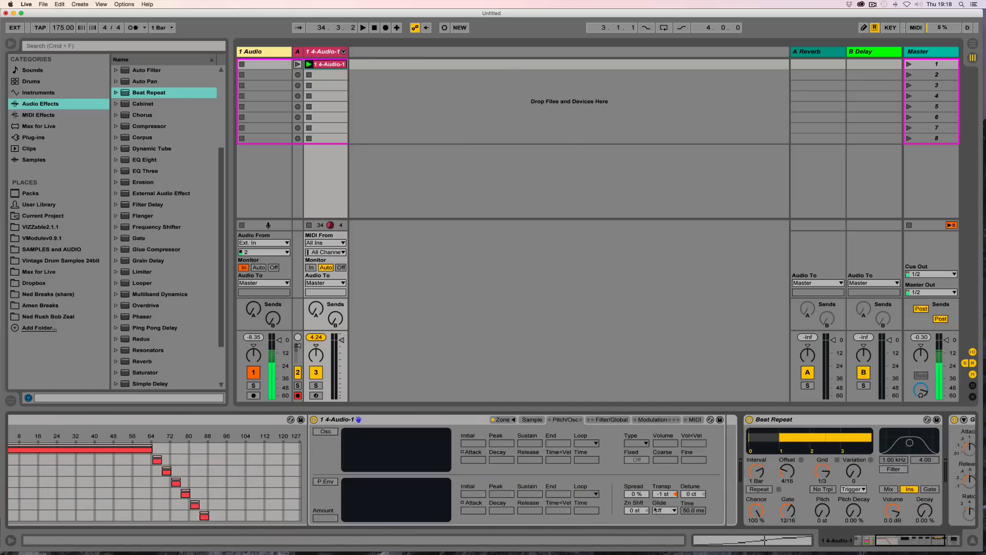
{"action": "left_click_drag", "start_coordinate": [664, 496], "coordinate": [665, 488]}
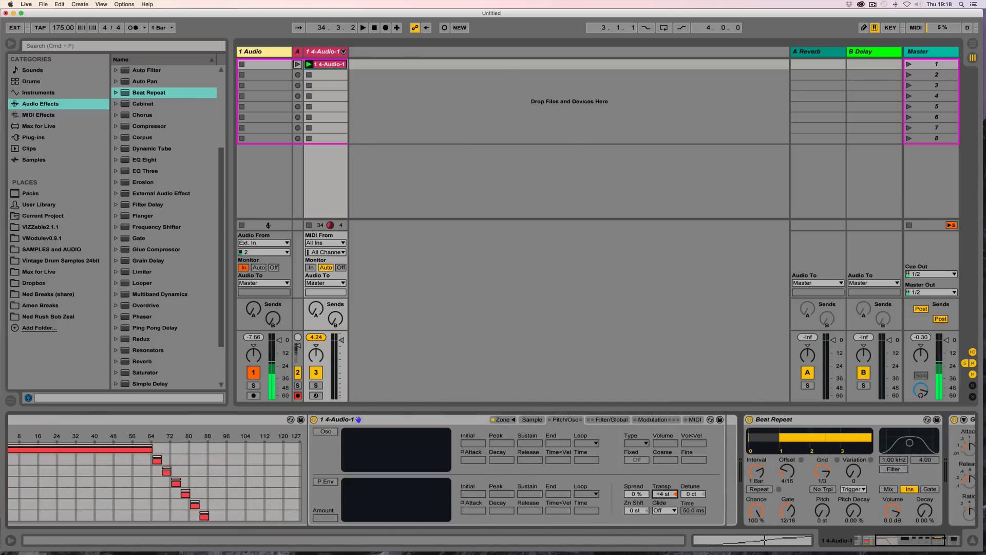
{"action": "right_click", "coordinate": [666, 496]}
{"action": "left_click", "coordinate": [706, 374]}
{"action": "left_click", "coordinate": [882, 544]}
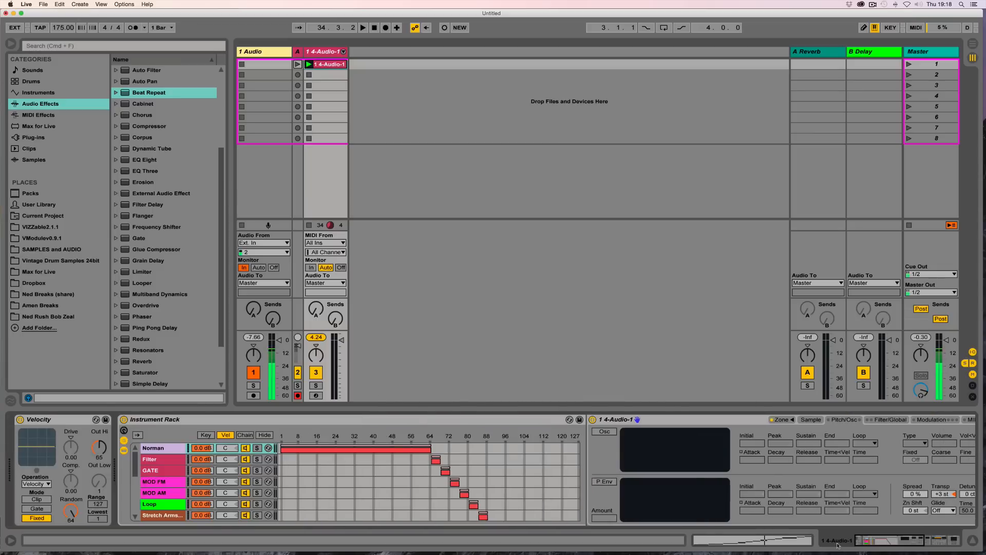
Step: Play back and audition the transposed chains
{"action": "key", "text": "space"}
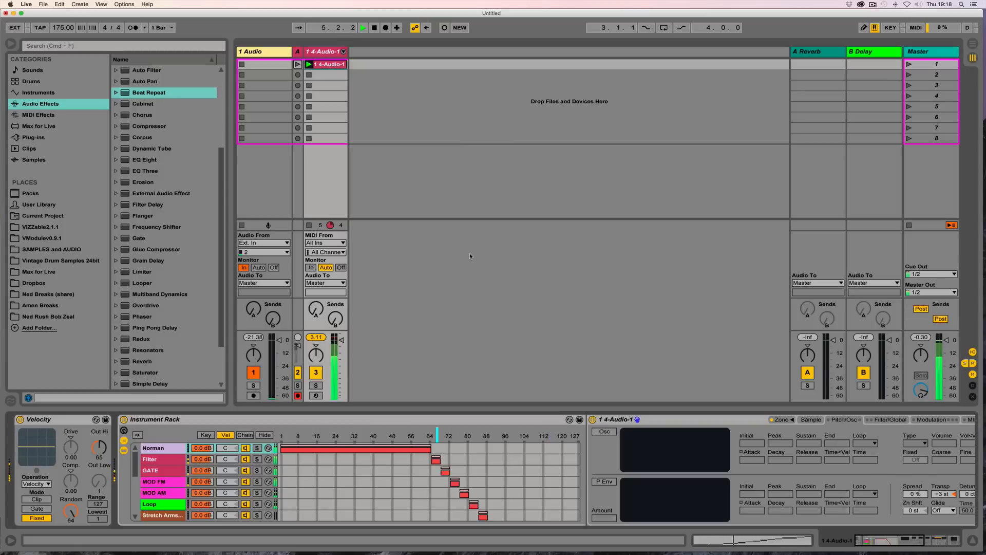
{"action": "left_click_drag", "start_coordinate": [892, 545], "coordinate": [929, 545]}
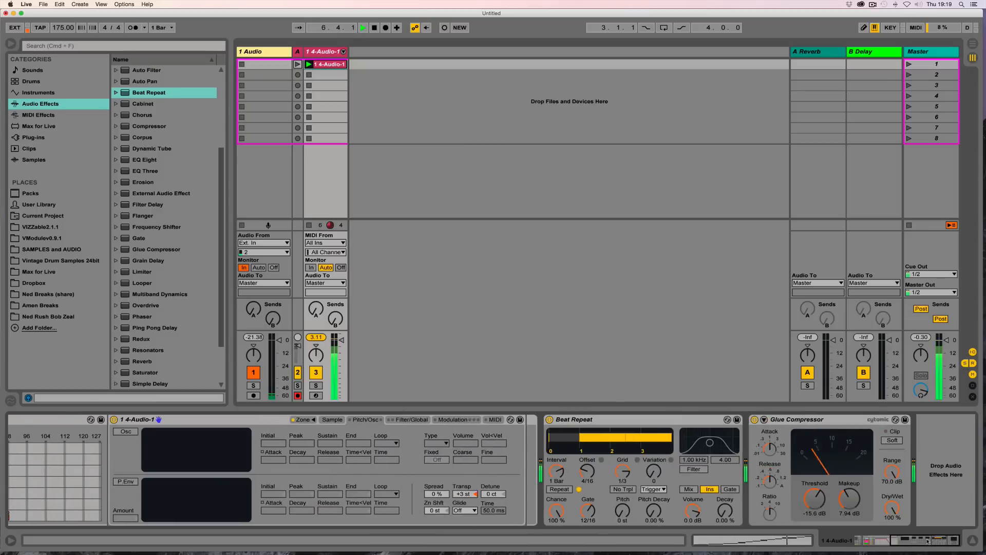
{"action": "mouse_move", "coordinate": [342, 340]}
{"action": "left_mouse_down"}
{"action": "mouse_move", "coordinate": [342, 372]}
{"action": "mouse_move", "coordinate": [342, 340]}
{"action": "left_mouse_up"}
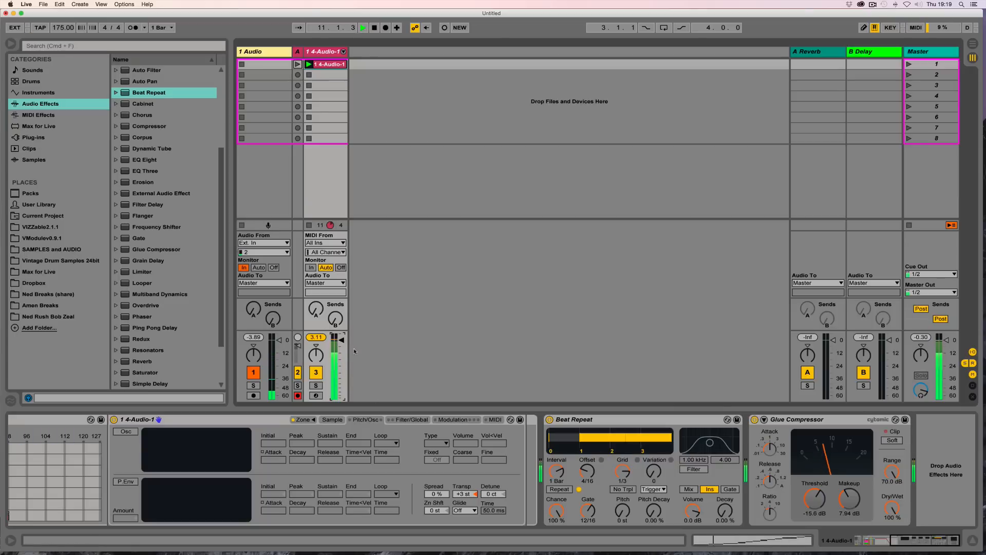
{"action": "left_click", "coordinate": [872, 541]}
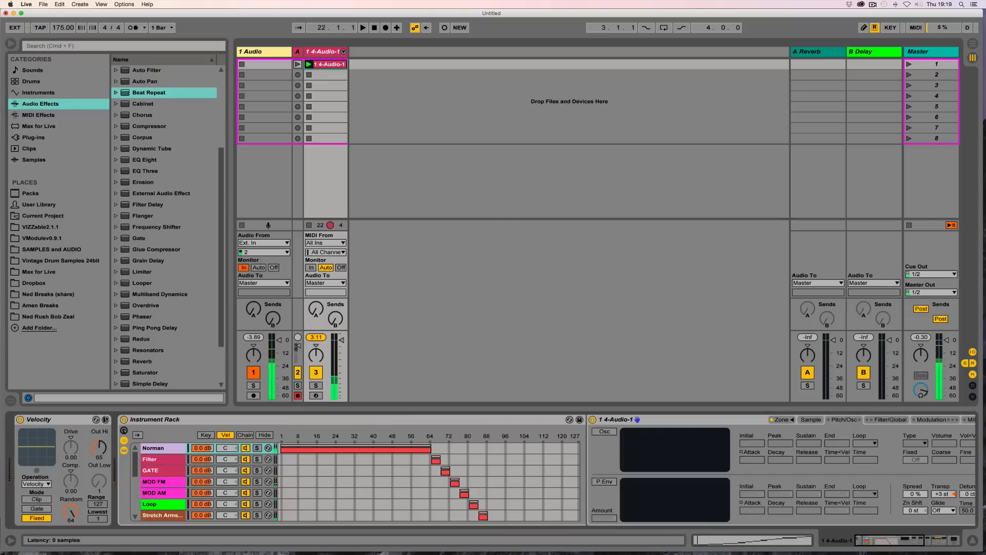
Step: Open the MIDI clip to inspect its notes and velocities, then return to the track's devices
{"action": "left_click", "coordinate": [35, 118]}
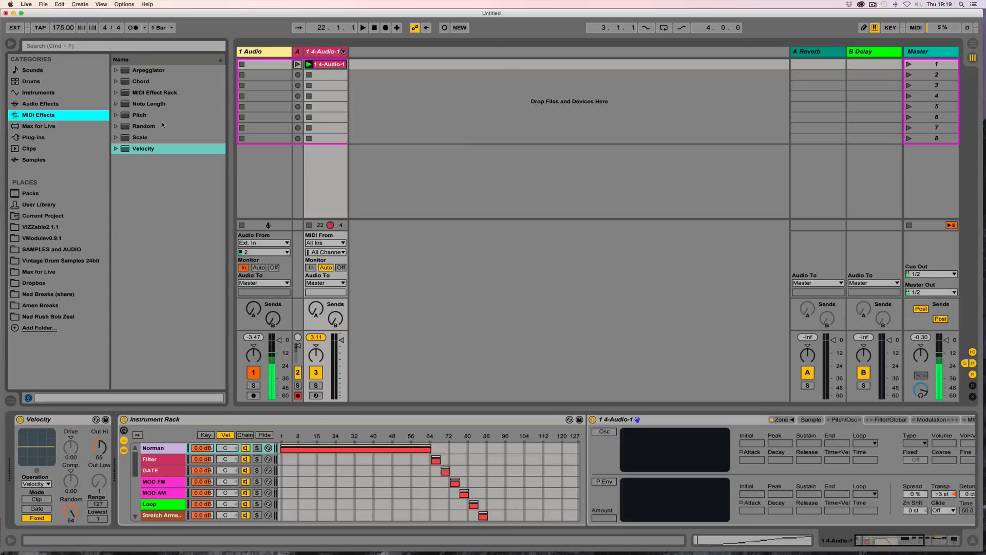
{"action": "double_click", "coordinate": [333, 66]}
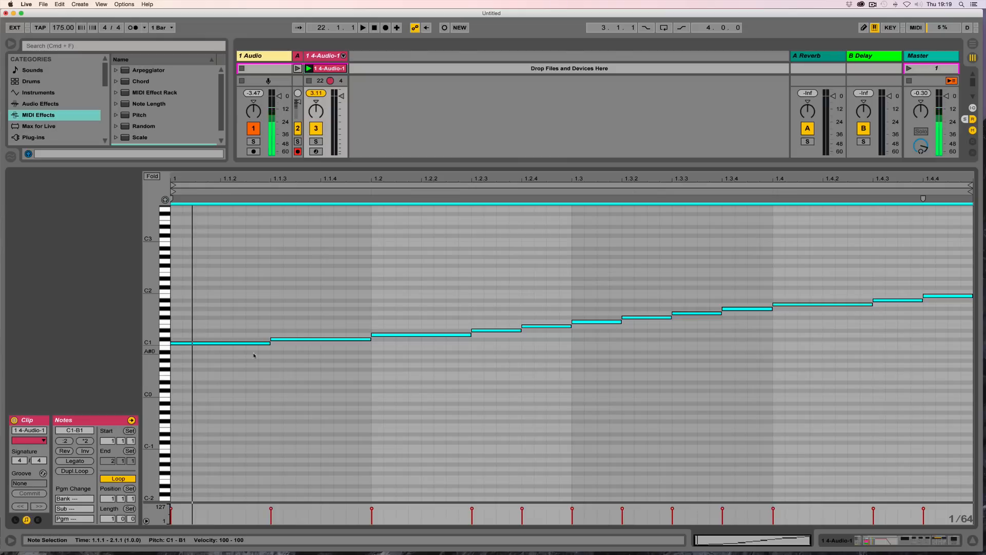
{"action": "left_click", "coordinate": [250, 285]}
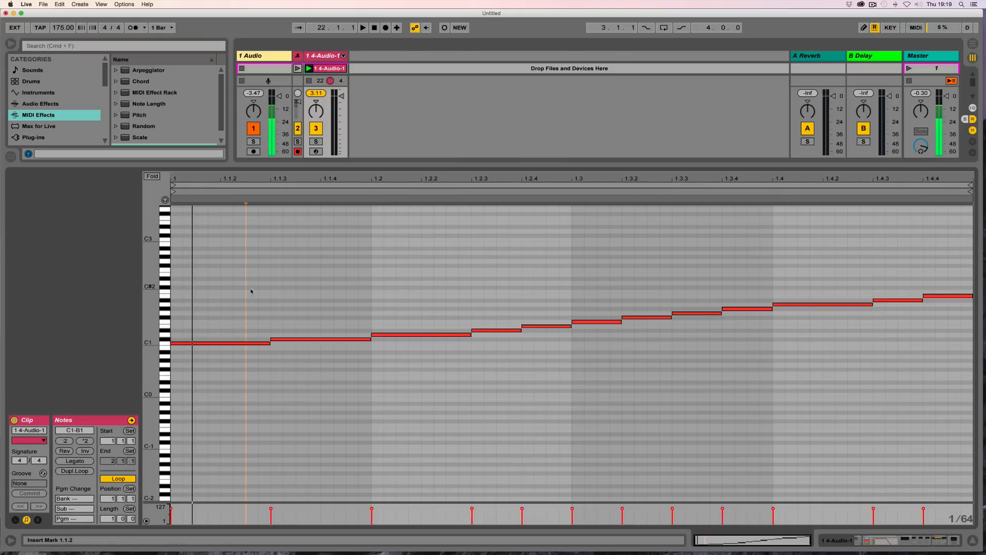
{"action": "left_click_drag", "start_coordinate": [202, 170], "coordinate": [201, 336]}
{"action": "left_click_drag", "start_coordinate": [150, 447], "coordinate": [149, 405]}
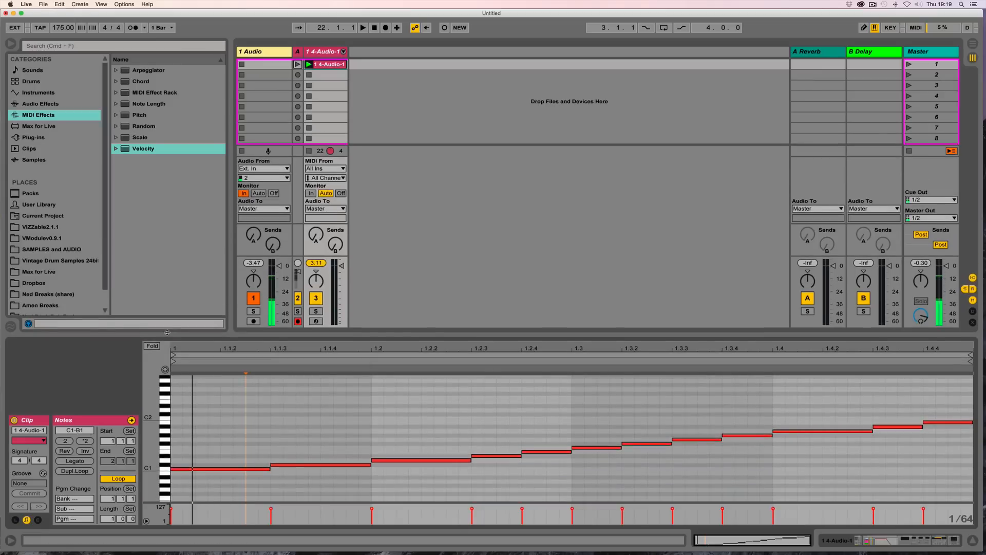
{"action": "left_click_drag", "start_coordinate": [150, 336], "coordinate": [150, 428]}
{"action": "left_click_drag", "start_coordinate": [151, 468], "coordinate": [151, 430]}
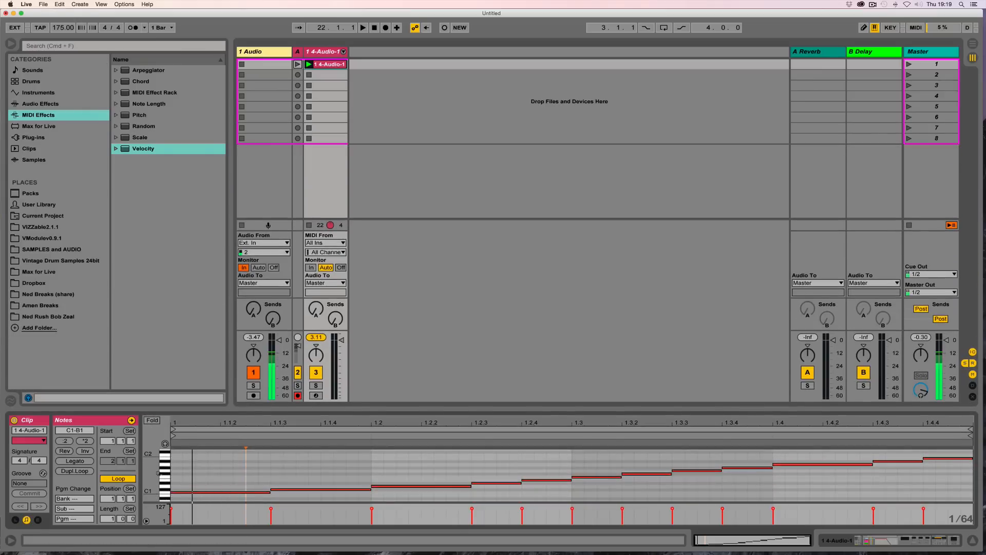
{"action": "left_click", "coordinate": [326, 52]}
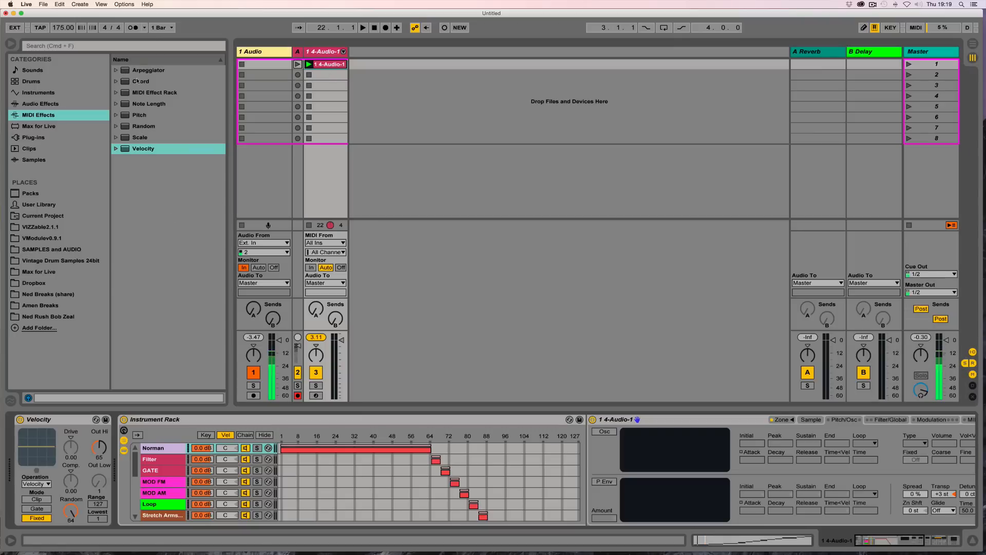
Step: Add a MIDI Effect Rack, create an empty chain in it, and set the chain's velocity zone to start at about 16
{"action": "left_click_drag", "start_coordinate": [126, 94], "coordinate": [20, 456]}
{"action": "left_click", "coordinate": [21, 441]}
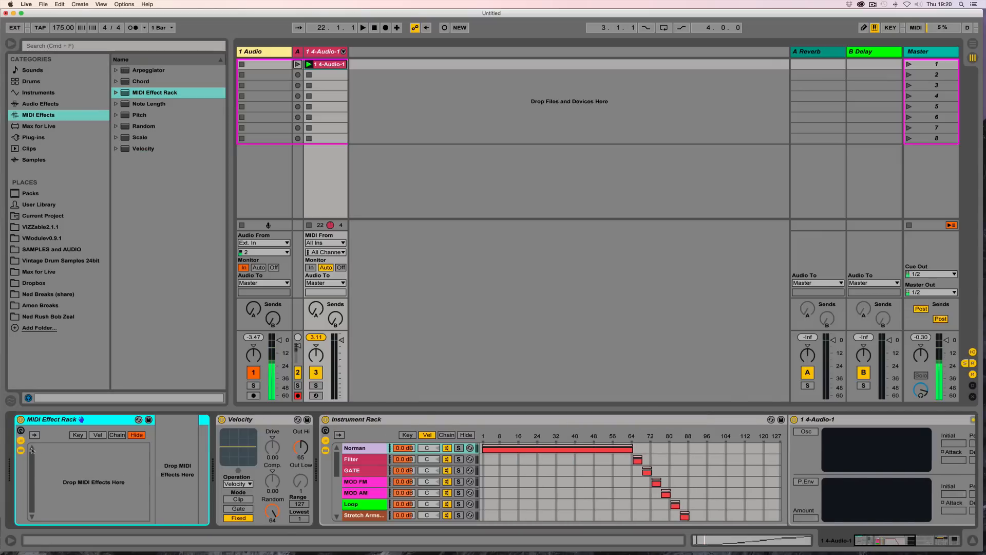
{"action": "left_click", "coordinate": [97, 436]}
{"action": "right_click", "coordinate": [91, 454]}
{"action": "left_click", "coordinate": [106, 502]}
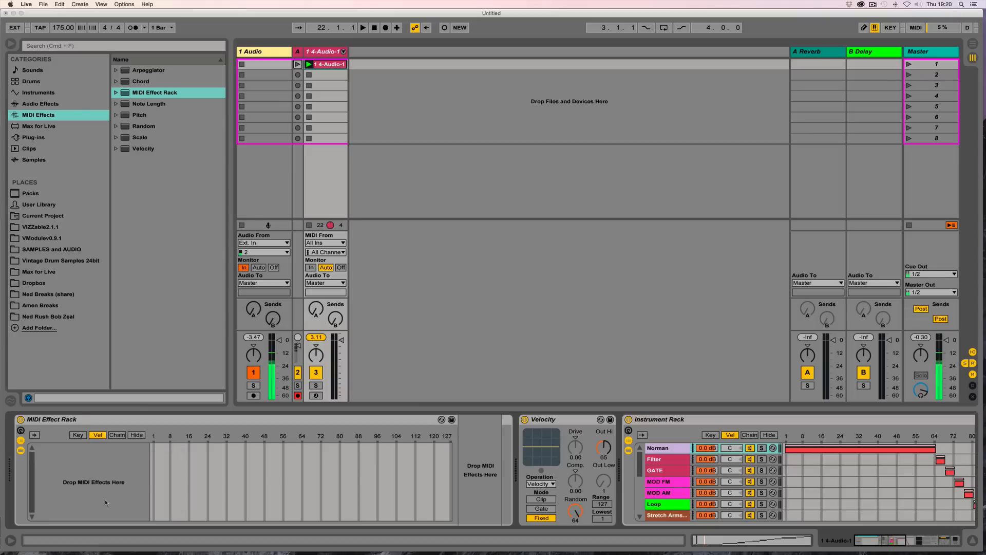
{"action": "left_click_drag", "start_coordinate": [154, 449], "coordinate": [189, 449]}
Step: Place a copy of the Velocity device in front of the MIDI Effect Rack
{"action": "left_click", "coordinate": [567, 421]}
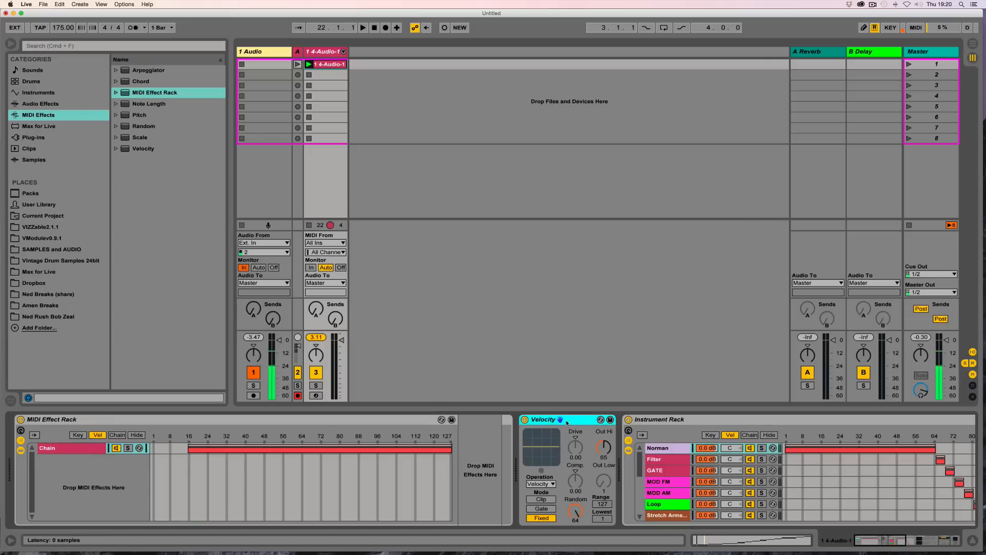
{"action": "left_click_drag", "start_coordinate": [565, 421], "coordinate": [13, 438]}
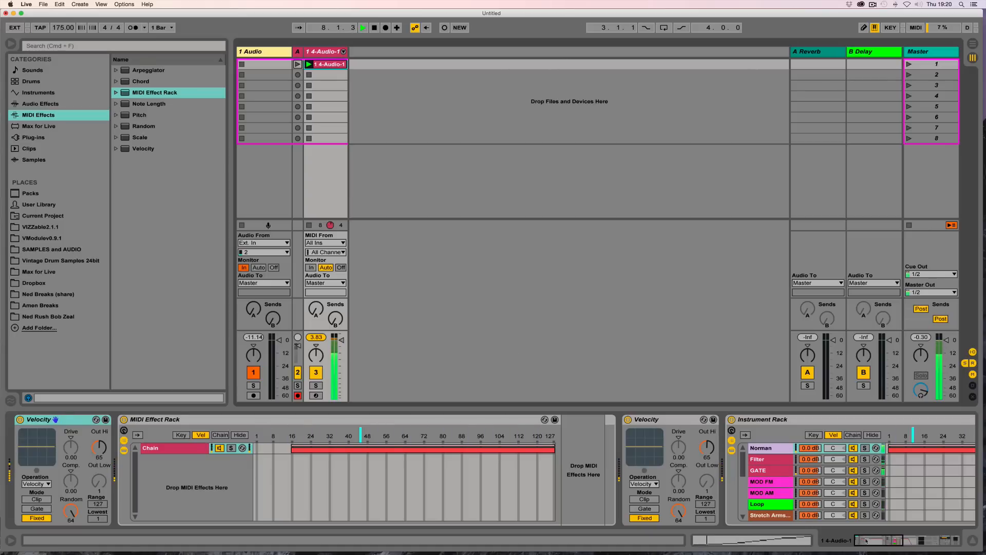
Step: Set the Norman Sampler's amp envelope decay to 1.93 s and sustain to -9.4 dB, copying both to sibling chains
{"action": "left_click_drag", "start_coordinate": [872, 542], "coordinate": [910, 545]}
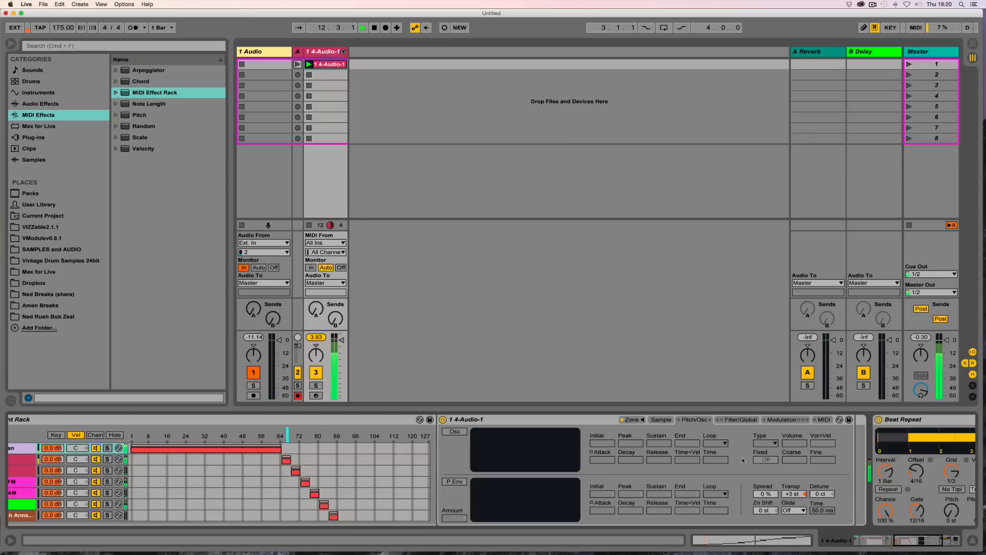
{"action": "left_click", "coordinate": [742, 420]}
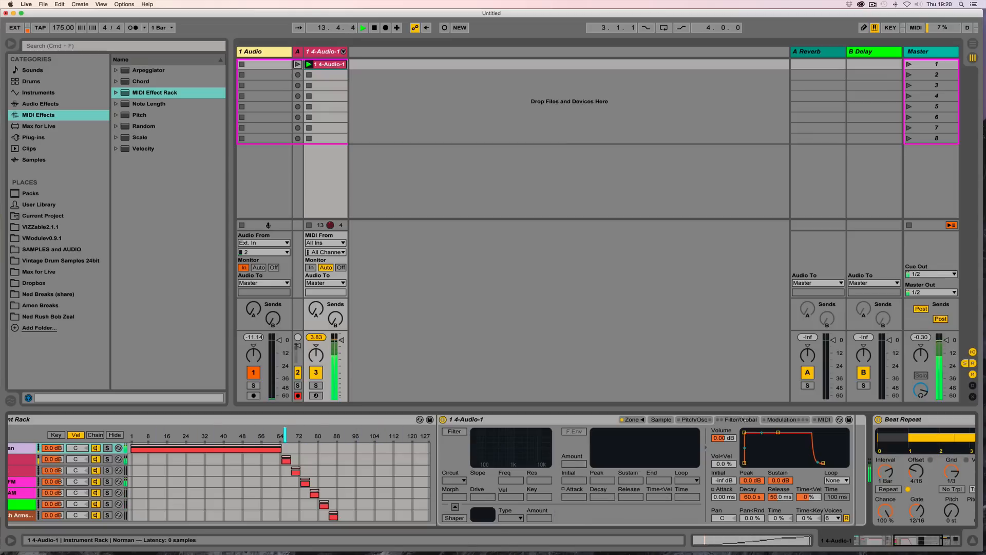
{"action": "left_click_drag", "start_coordinate": [752, 496], "coordinate": [752, 514]}
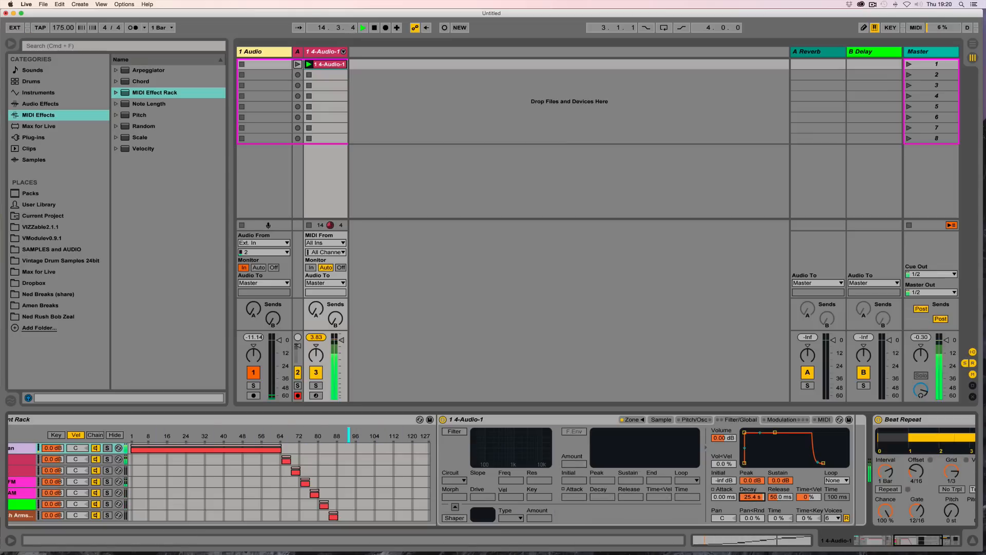
{"action": "left_click_drag", "start_coordinate": [780, 480], "coordinate": [780, 493]}
{"action": "right_click", "coordinate": [788, 480]}
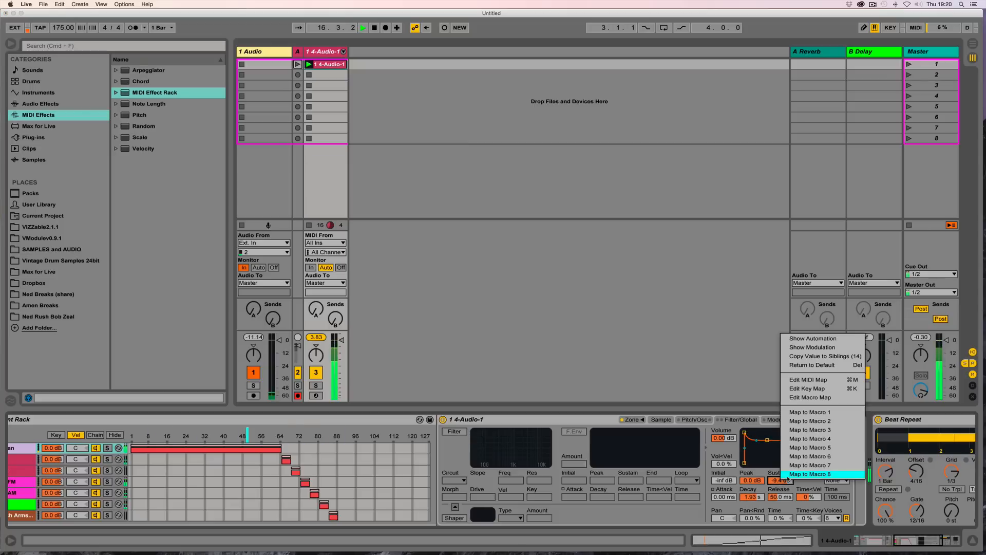
{"action": "left_click", "coordinate": [817, 356]}
{"action": "right_click", "coordinate": [754, 497]}
{"action": "left_click", "coordinate": [770, 372]}
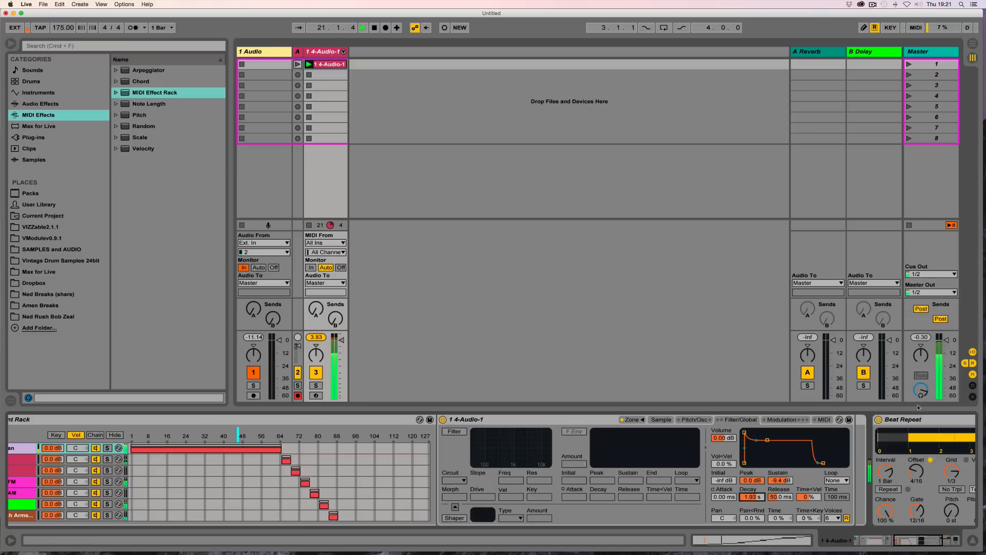
Step: Delete the Beat Repeat device
{"action": "left_click", "coordinate": [907, 420]}
{"action": "key", "text": "Delete"}
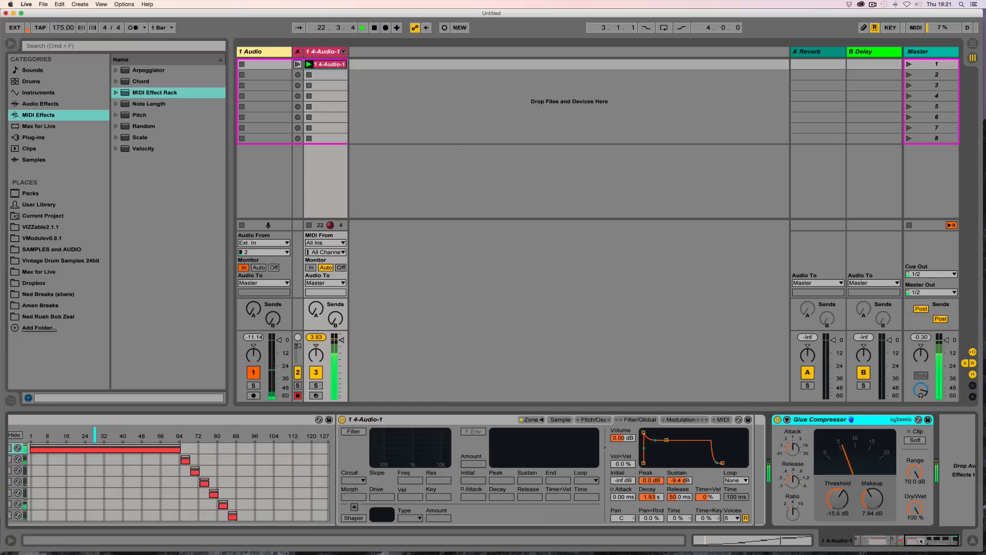
Step: Fold the MIDI Effect Rack and the first Velocity device
{"action": "left_click_drag", "start_coordinate": [917, 543], "coordinate": [870, 546]}
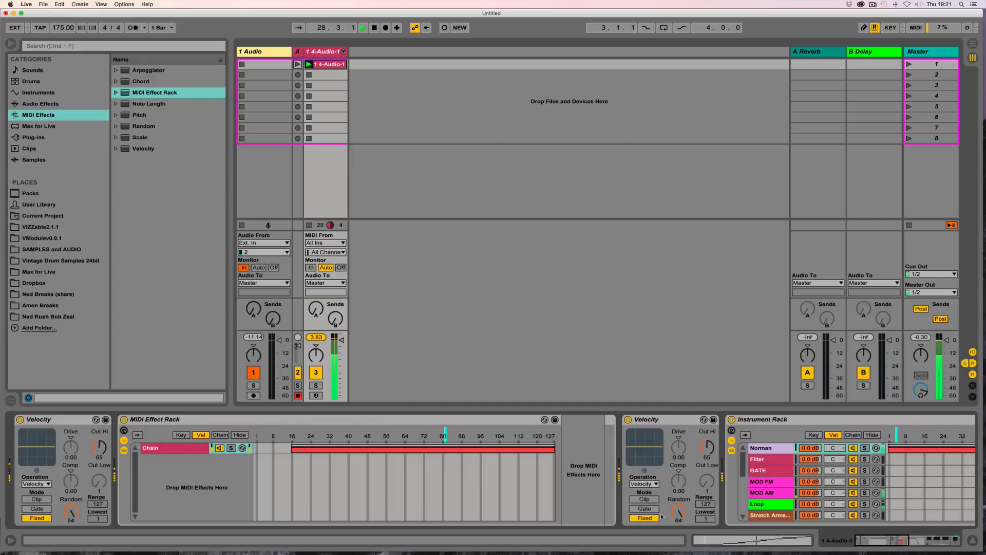
{"action": "double_click", "coordinate": [176, 420]}
{"action": "double_click", "coordinate": [109, 419]}
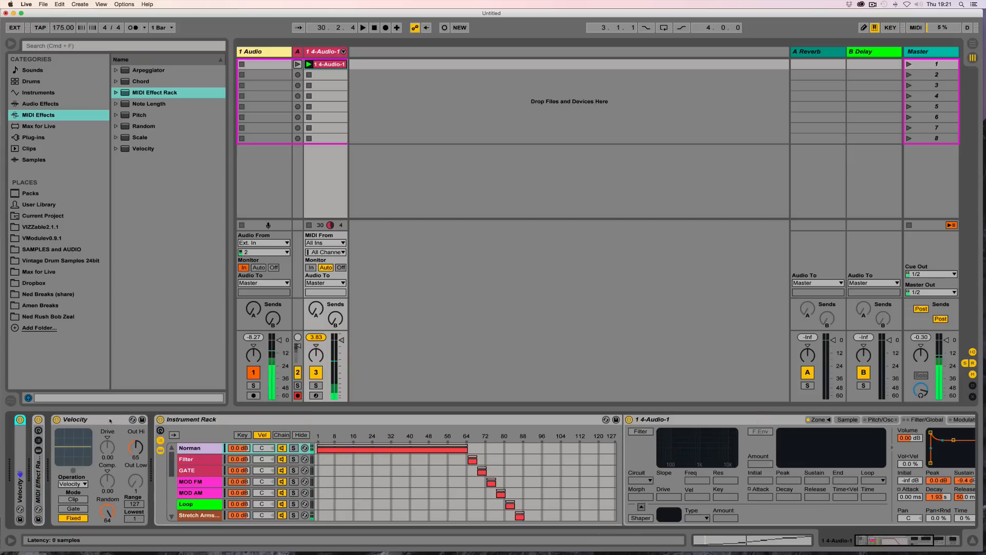
Step: Fold the second Velocity device
{"action": "double_click", "coordinate": [109, 420]}
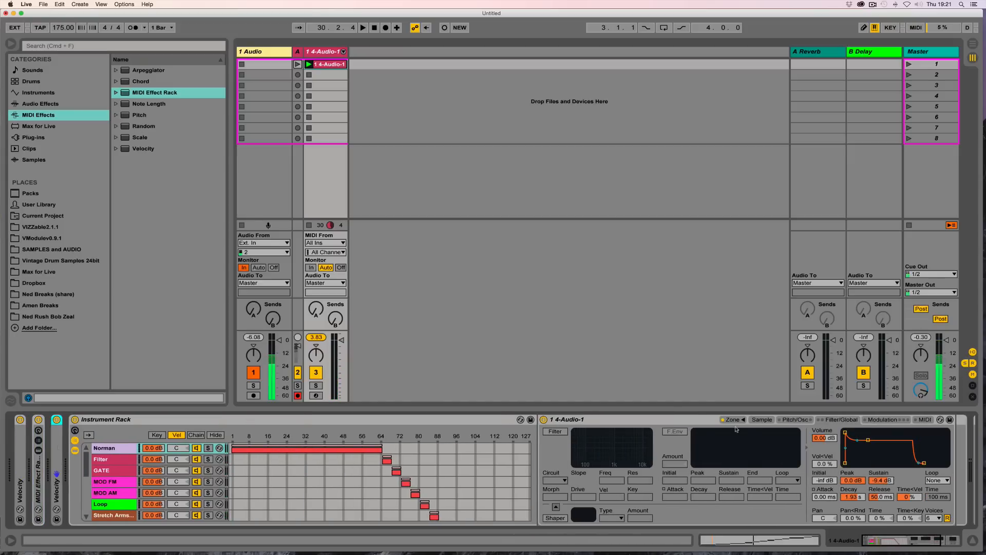
Step: Set the Sampler's transposition on the Pitch/Osc page to -1 st
{"action": "left_click", "coordinate": [762, 420]}
{"action": "left_click", "coordinate": [786, 419]}
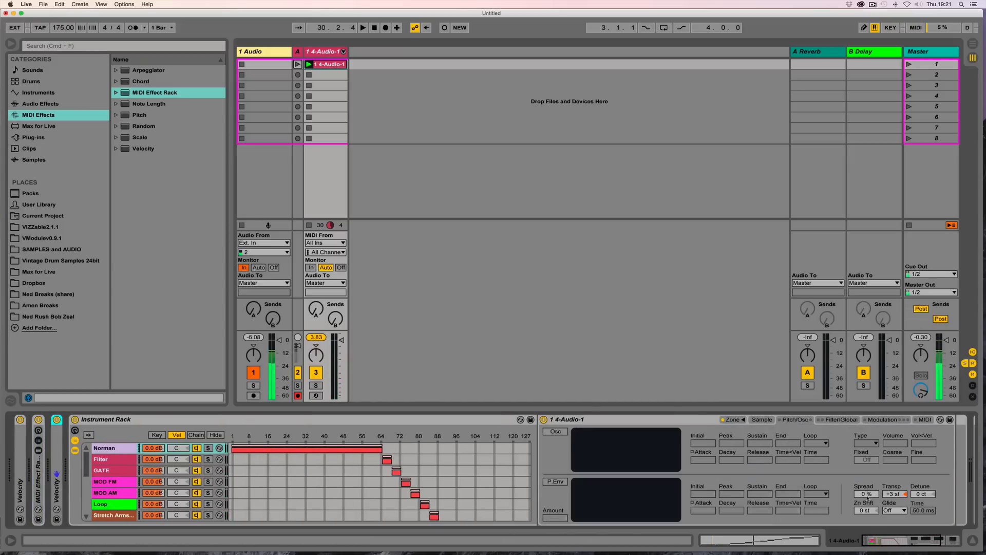
{"action": "left_click_drag", "start_coordinate": [904, 497], "coordinate": [904, 511]}
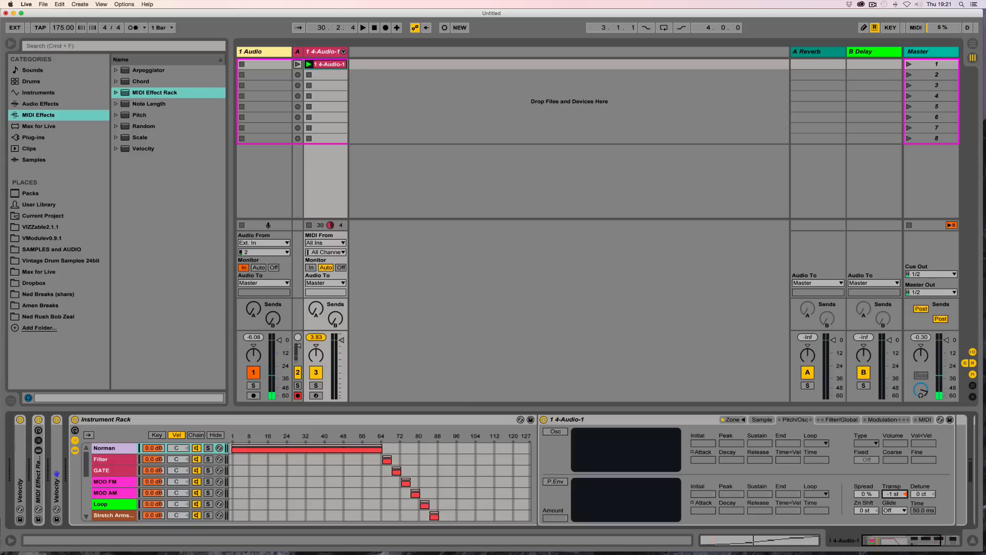
{"action": "right_click", "coordinate": [902, 495]}
{"action": "left_click", "coordinate": [927, 378]}
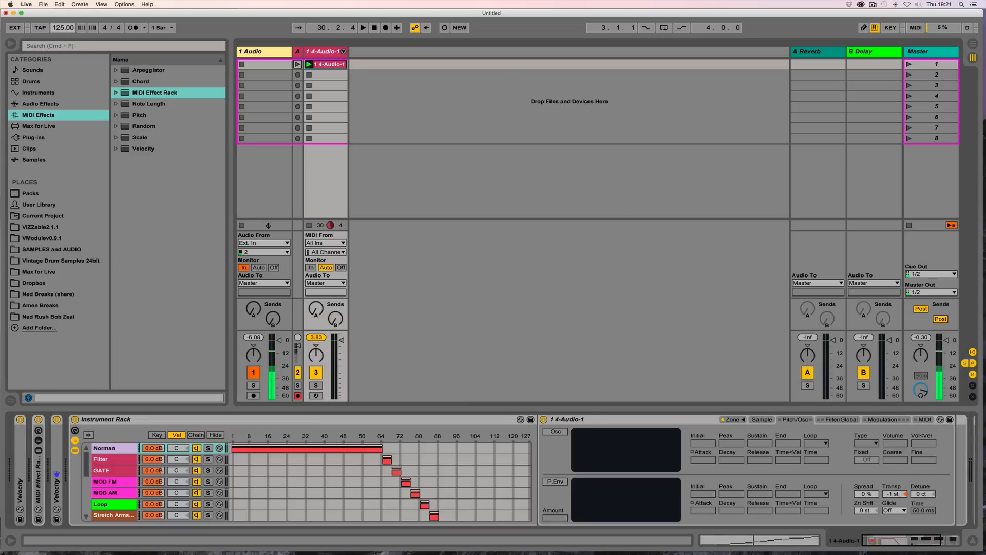
Step: Stop playback and insert a new MIDI track beside the 4-Audio-1 track
{"action": "key", "text": "space"}
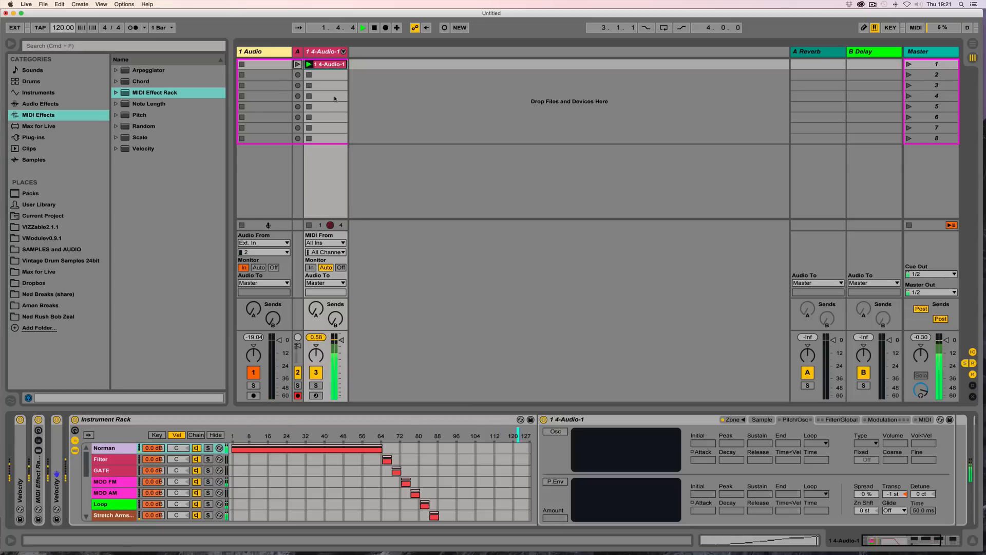
{"action": "left_click", "coordinate": [321, 52]}
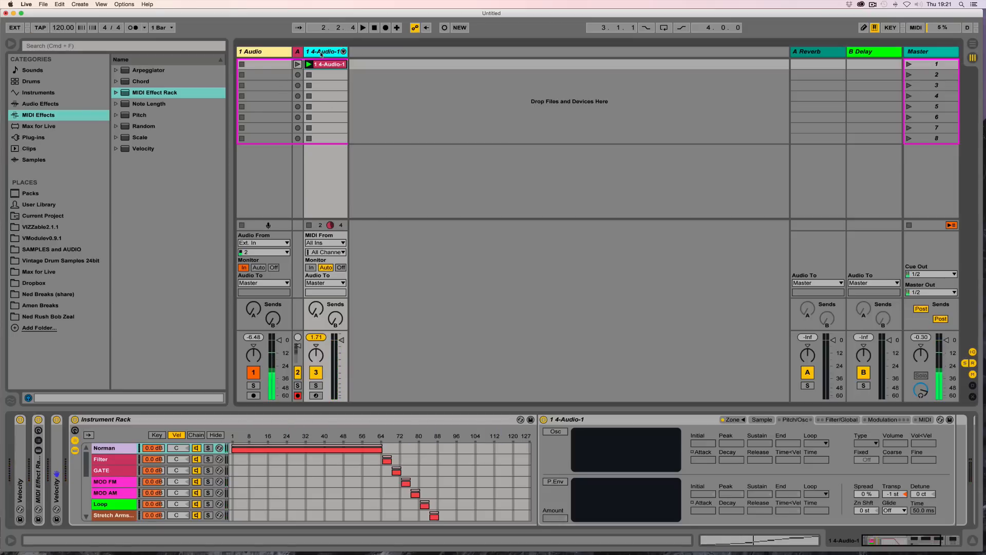
{"action": "key", "text": "super+shift+t"}
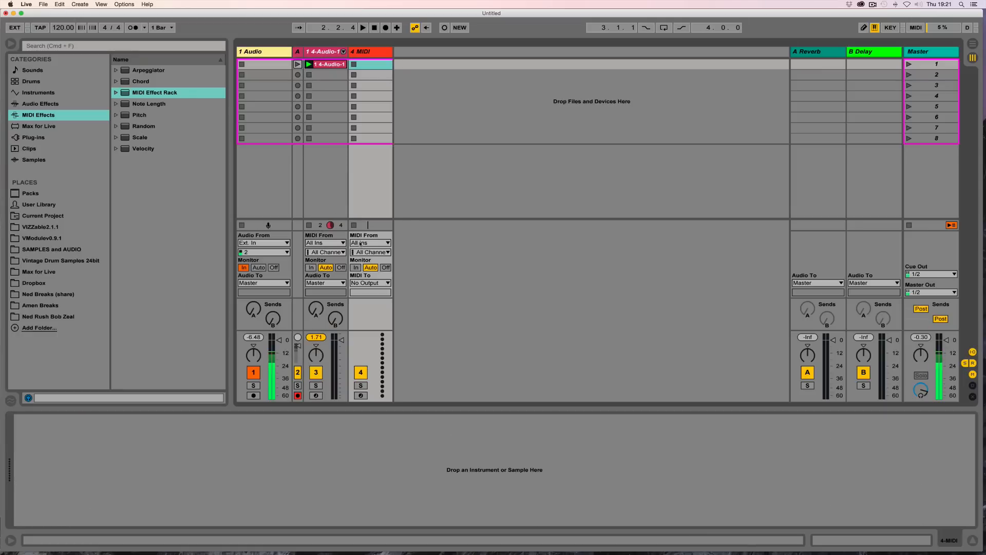
Step: Route the new MIDI track's input from 4-Audio-1 and set its monitoring to In
{"action": "left_click", "coordinate": [375, 244]}
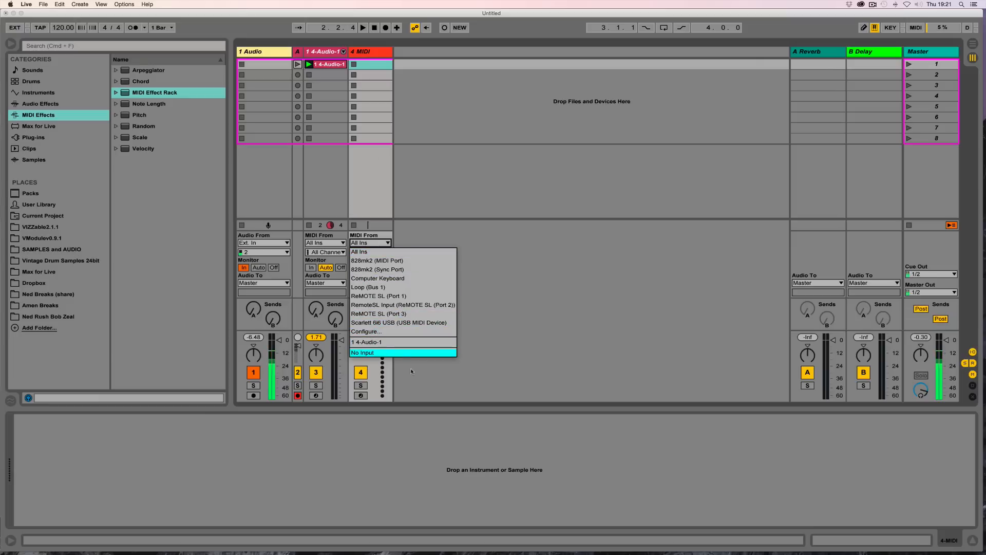
{"action": "left_click", "coordinate": [386, 343]}
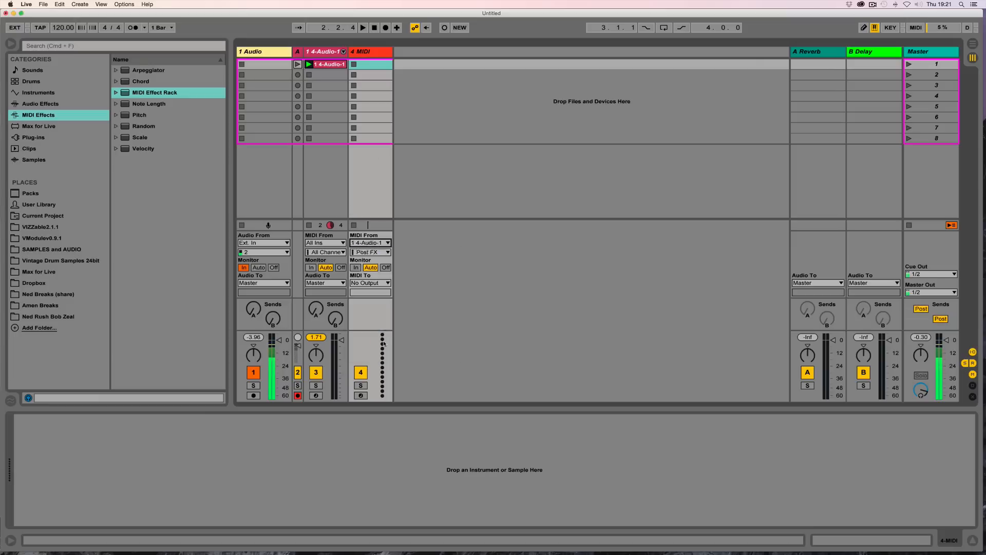
{"action": "left_click", "coordinate": [371, 243]}
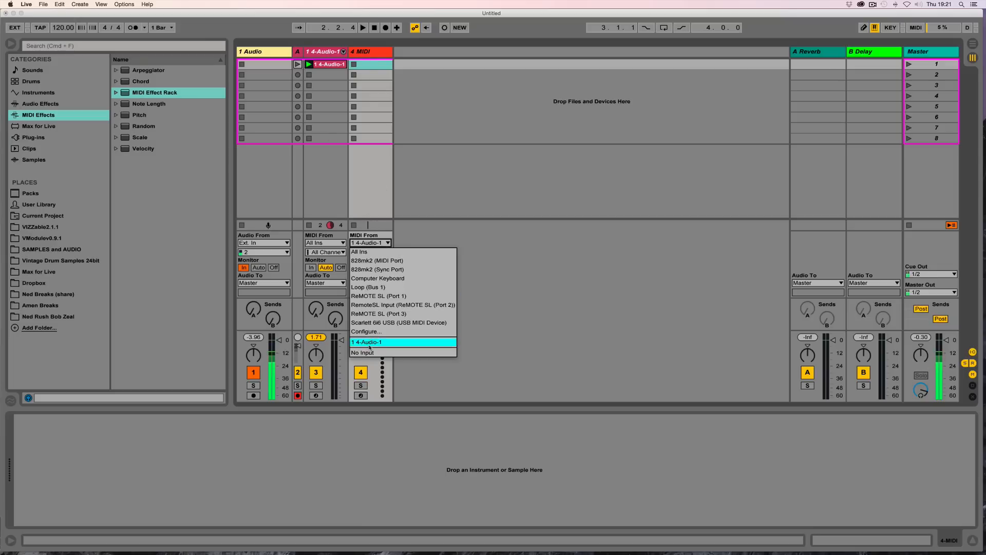
{"action": "left_click", "coordinate": [326, 54]}
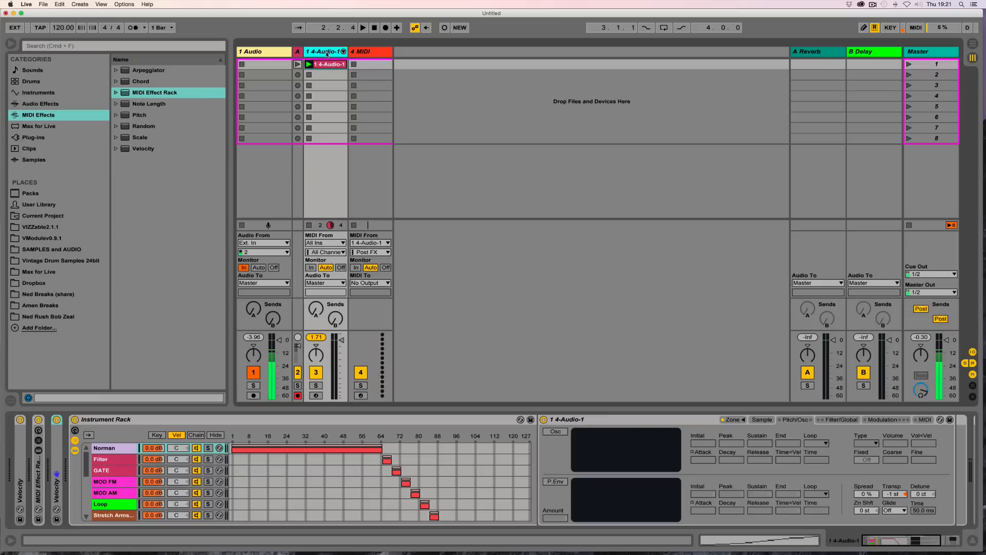
{"action": "left_click", "coordinate": [365, 54]}
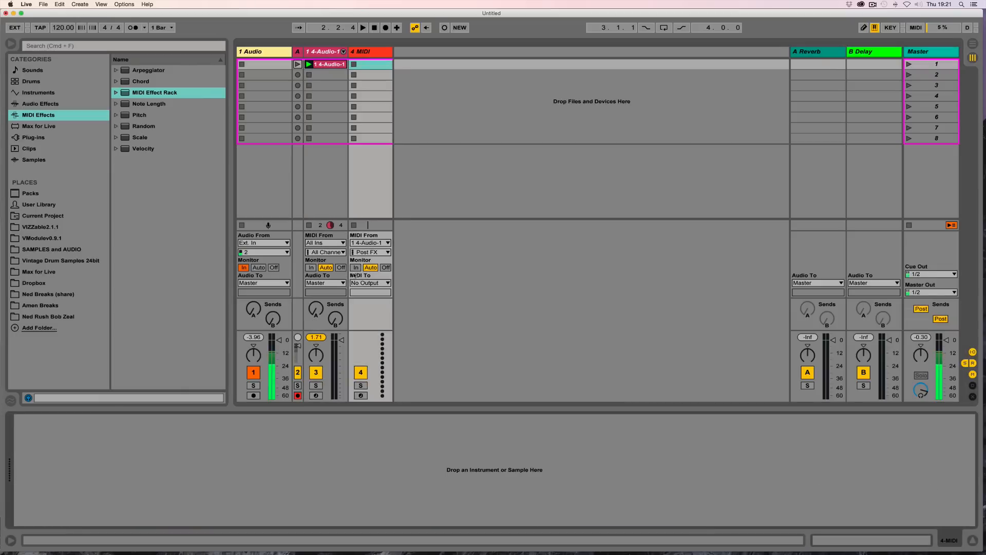
{"action": "left_click", "coordinate": [355, 268]}
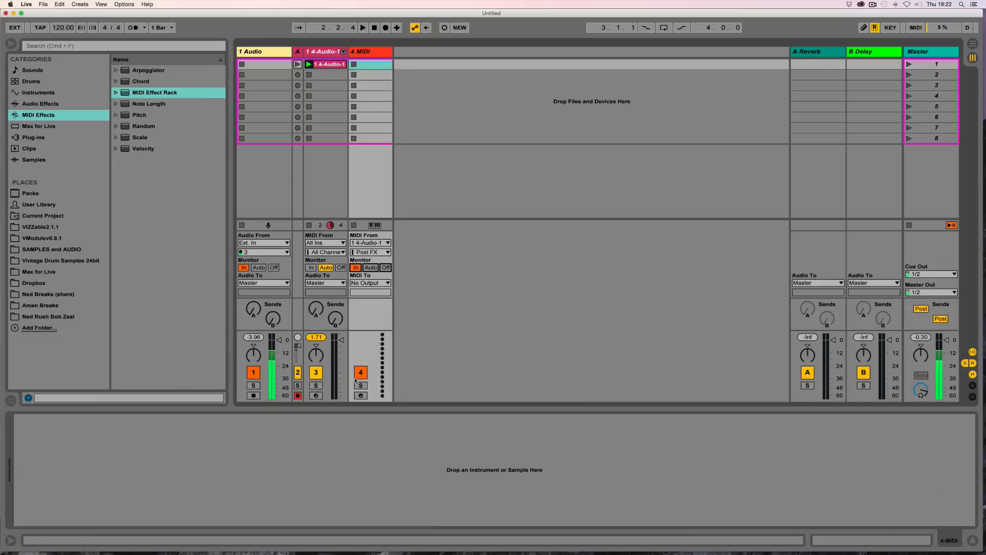
Step: Arm the new MIDI track and record the incoming MIDI into a clip in its first slot
{"action": "left_click", "coordinate": [361, 395]}
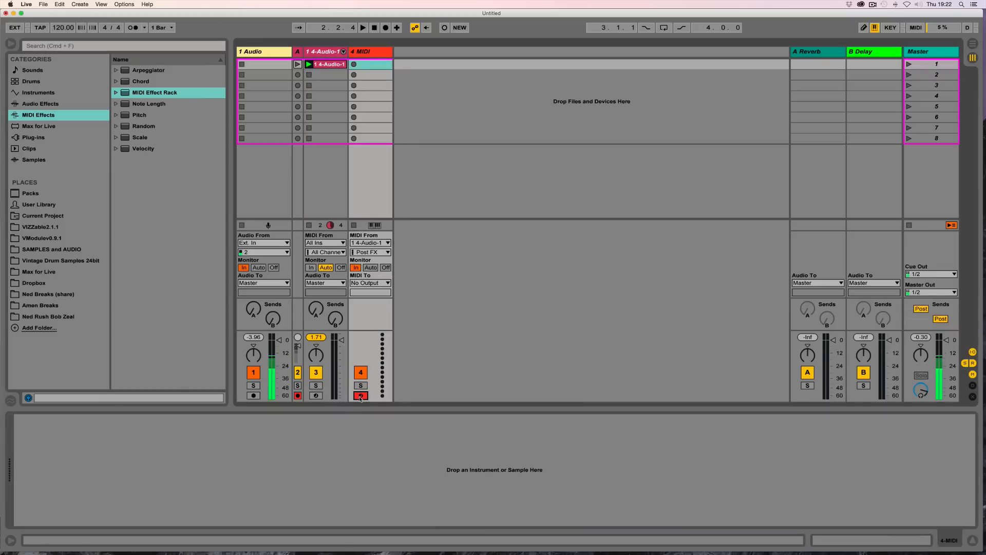
{"action": "left_click", "coordinate": [298, 395]}
{"action": "left_click", "coordinate": [354, 65]}
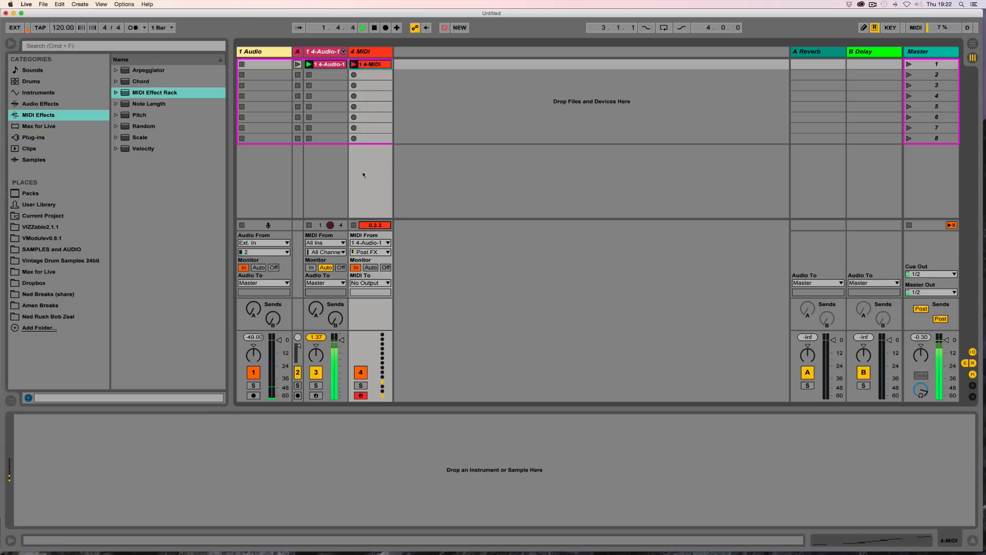
{"action": "left_click", "coordinate": [374, 65]}
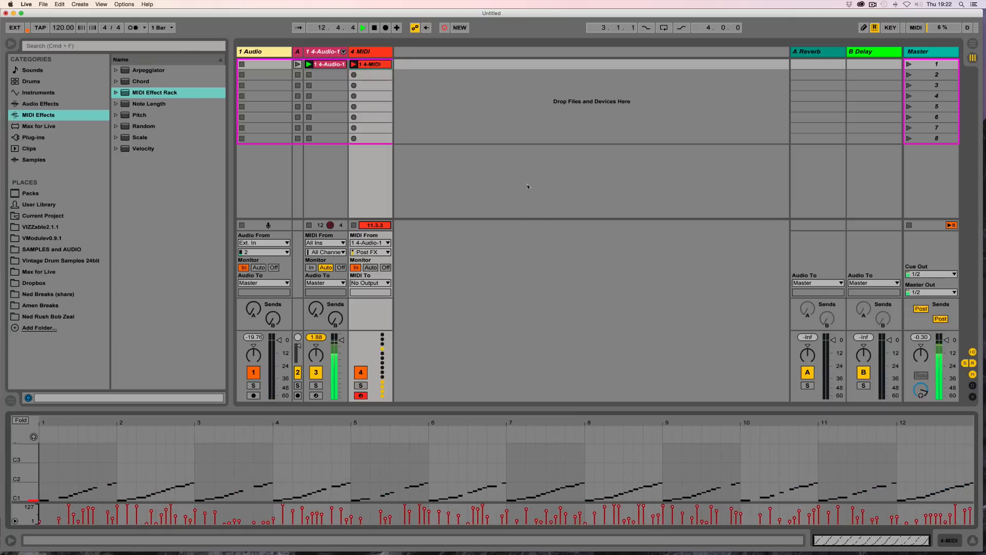
{"action": "left_click", "coordinate": [354, 227]}
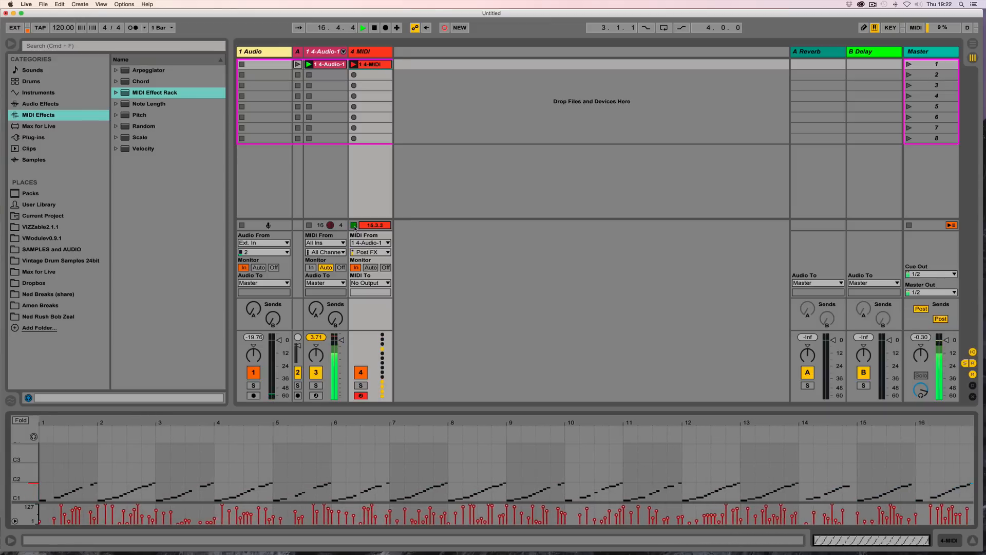
{"action": "key", "text": "space"}
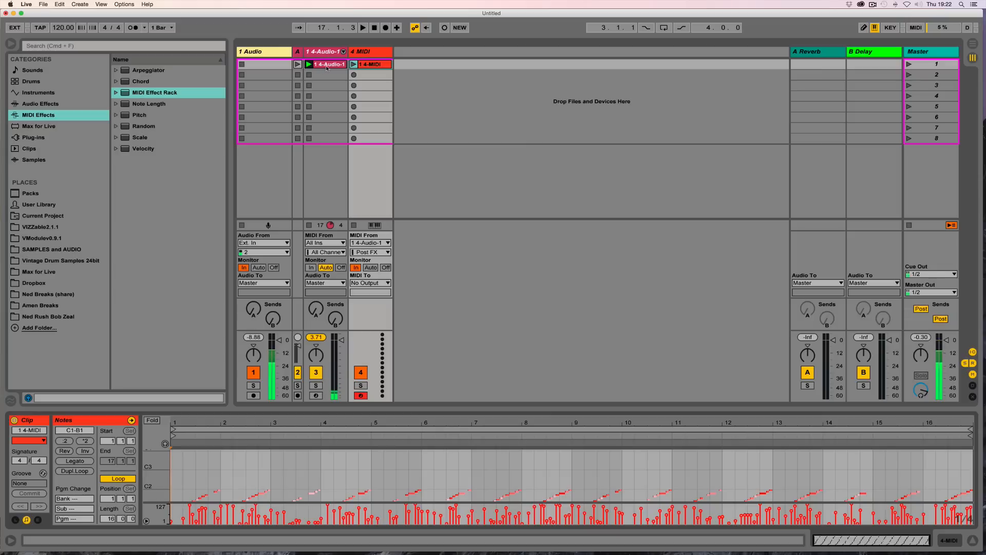
Step: Move the 4-Audio-1 clip down to slot 6 and place the recorded 4-MIDI clip in the 4-Audio-1 track's first slot
{"action": "left_click_drag", "start_coordinate": [326, 64], "coordinate": [322, 118]}
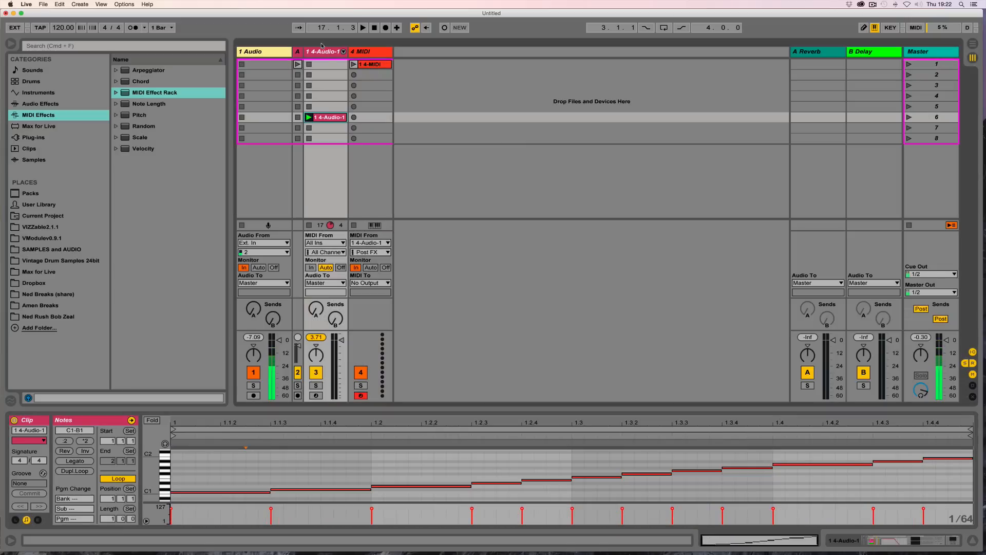
{"action": "left_click", "coordinate": [369, 65]}
{"action": "left_click_drag", "start_coordinate": [471, 413], "coordinate": [468, 263]}
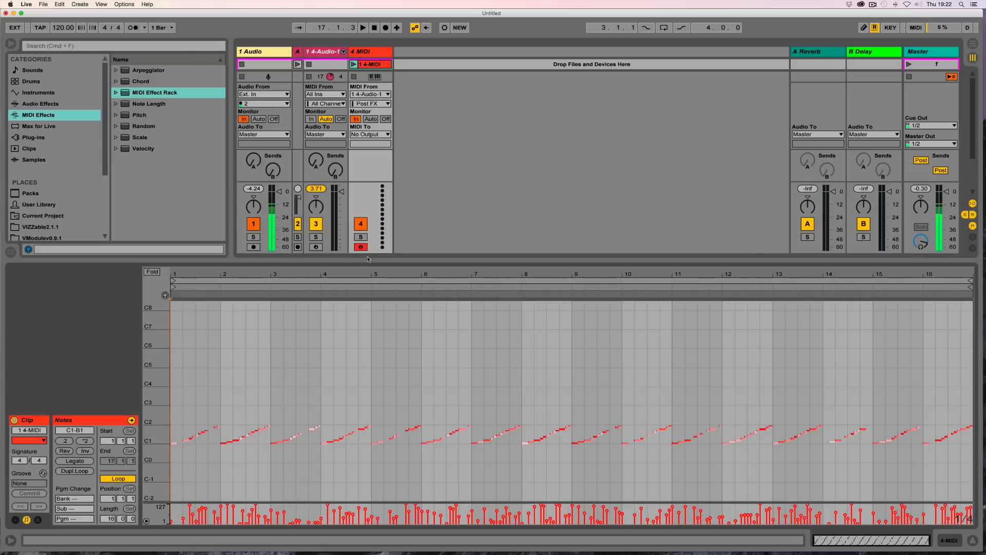
{"action": "left_click_drag", "start_coordinate": [298, 259], "coordinate": [298, 323]}
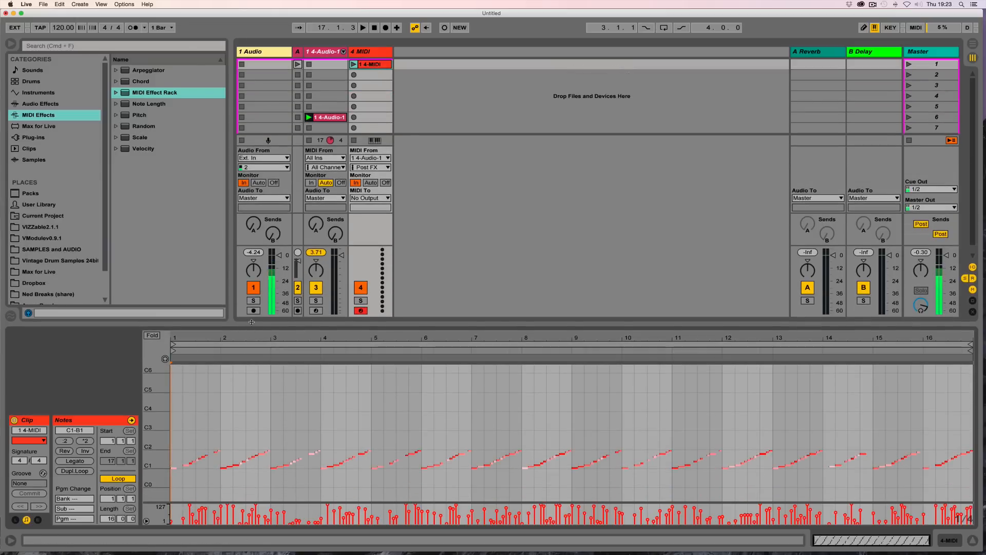
{"action": "left_click_drag", "start_coordinate": [252, 325], "coordinate": [252, 409]}
{"action": "left_click_drag", "start_coordinate": [165, 461], "coordinate": [166, 387]}
{"action": "left_click_drag", "start_coordinate": [376, 65], "coordinate": [328, 66]}
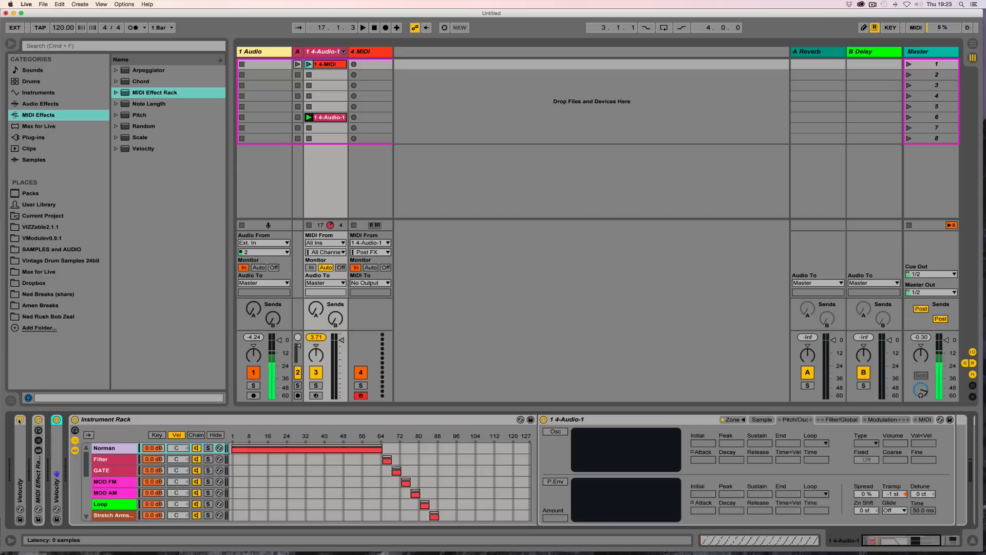
Step: Deactivate the MIDI Effect Rack and launch the 4-MIDI clip in the 4-Audio-1 track
{"action": "left_click", "coordinate": [38, 419]}
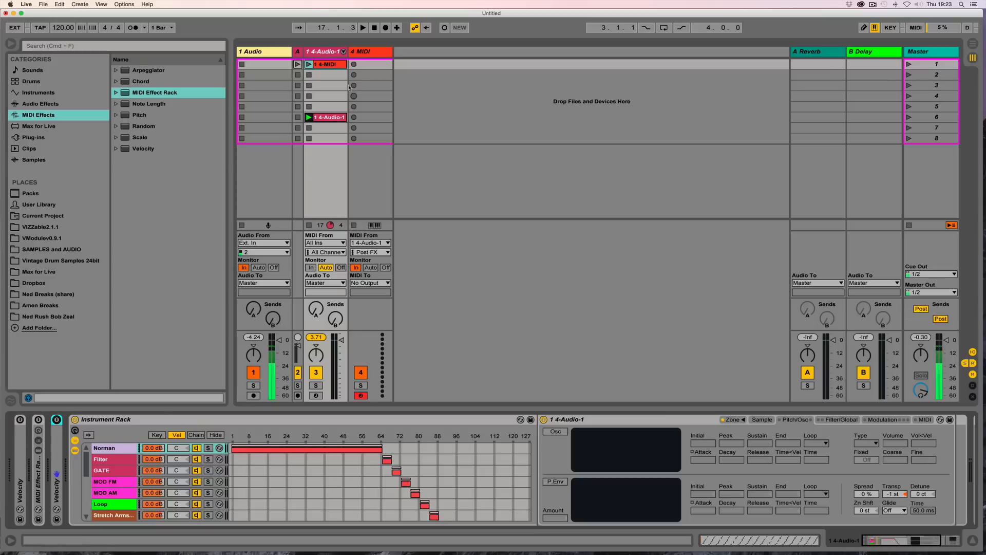
{"action": "double_click", "coordinate": [324, 66]}
{"action": "left_click", "coordinate": [309, 65]}
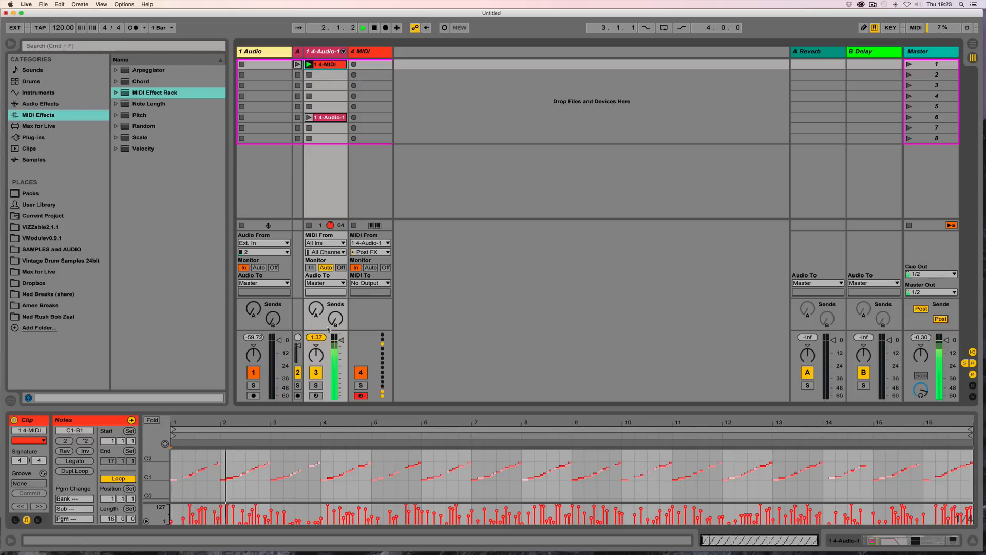
Step: Loop and audition only the clip's first bar, restoring the full 16-bar loop afterward
{"action": "left_click", "coordinate": [145, 469]}
{"action": "left_click_drag", "start_coordinate": [145, 472], "coordinate": [114, 473]}
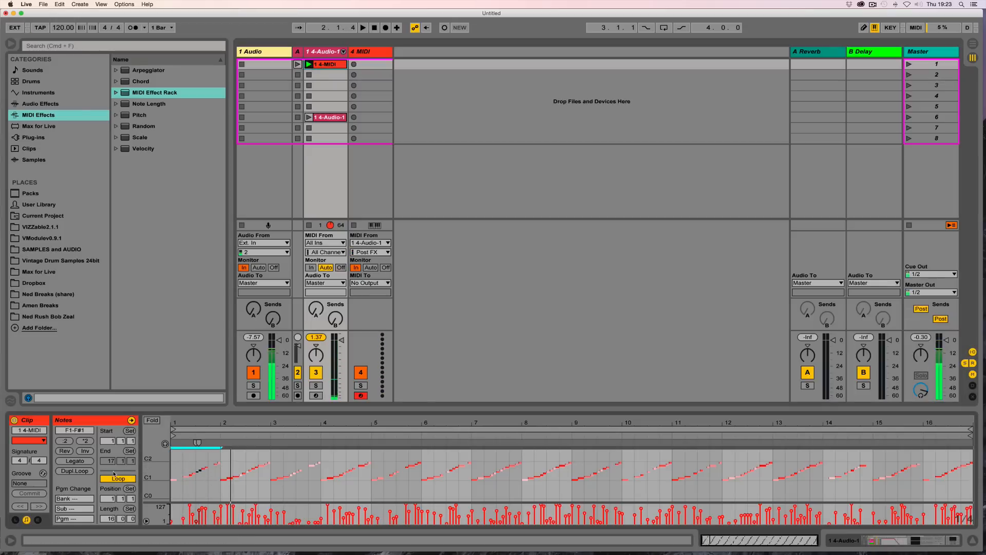
{"action": "key", "text": "super+l"}
{"action": "key", "text": "space"}
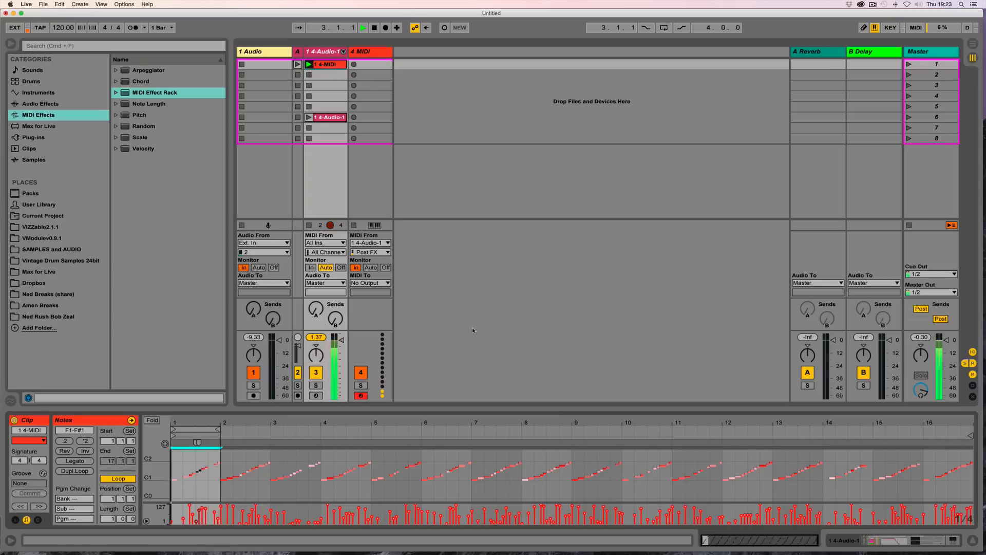
{"action": "key", "text": "space"}
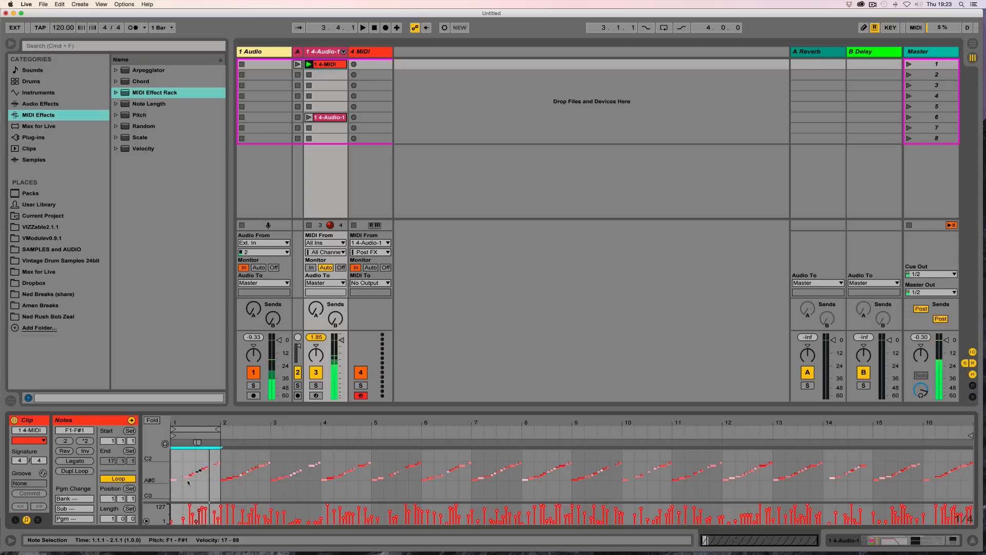
{"action": "left_click_drag", "start_coordinate": [220, 430], "coordinate": [823, 443]}
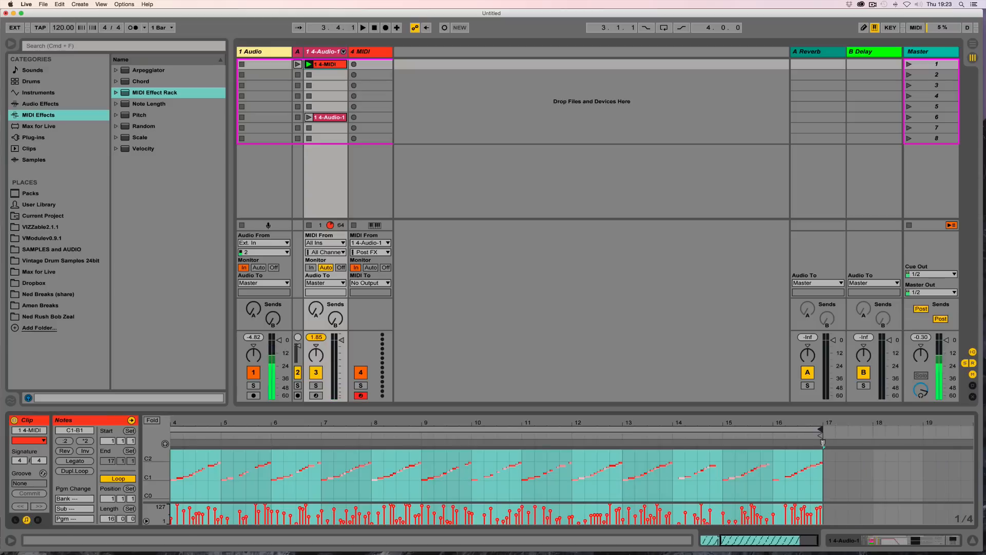
Step: Raise the velocity of the A1 note at 2.4.1 to 95
{"action": "left_click_drag", "start_coordinate": [771, 539], "coordinate": [757, 541]}
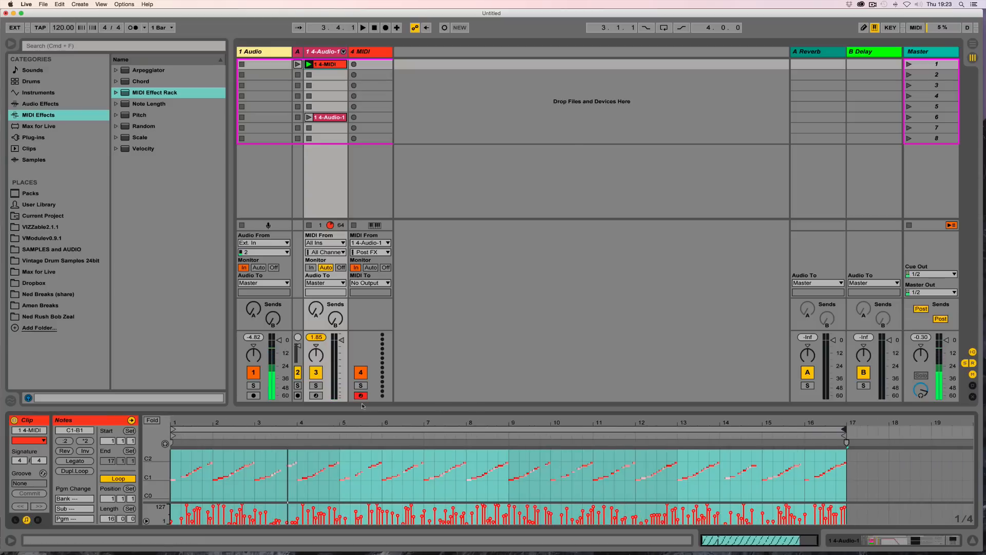
{"action": "left_click_drag", "start_coordinate": [383, 423], "coordinate": [383, 431]}
{"action": "left_click_drag", "start_coordinate": [324, 423], "coordinate": [362, 413]}
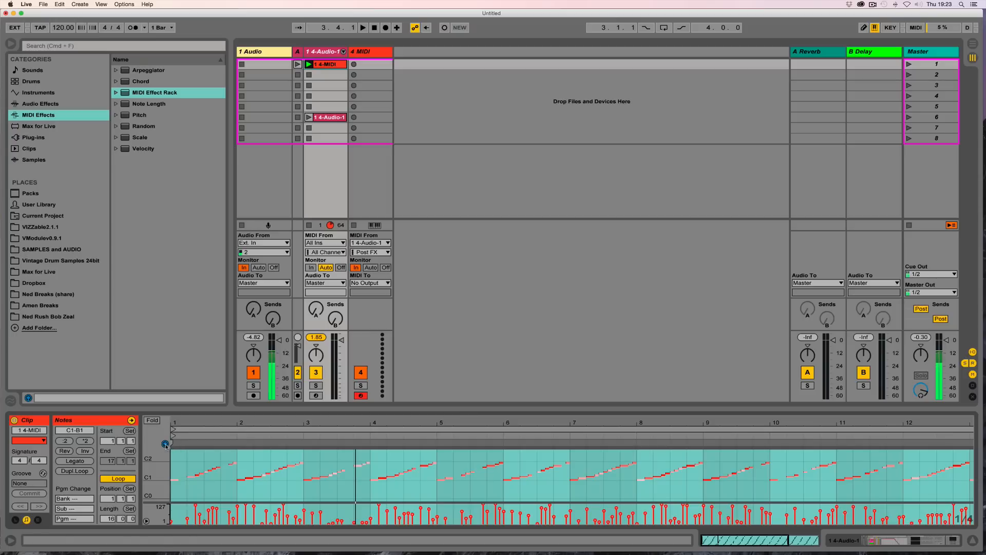
{"action": "left_click_drag", "start_coordinate": [278, 424], "coordinate": [393, 434]}
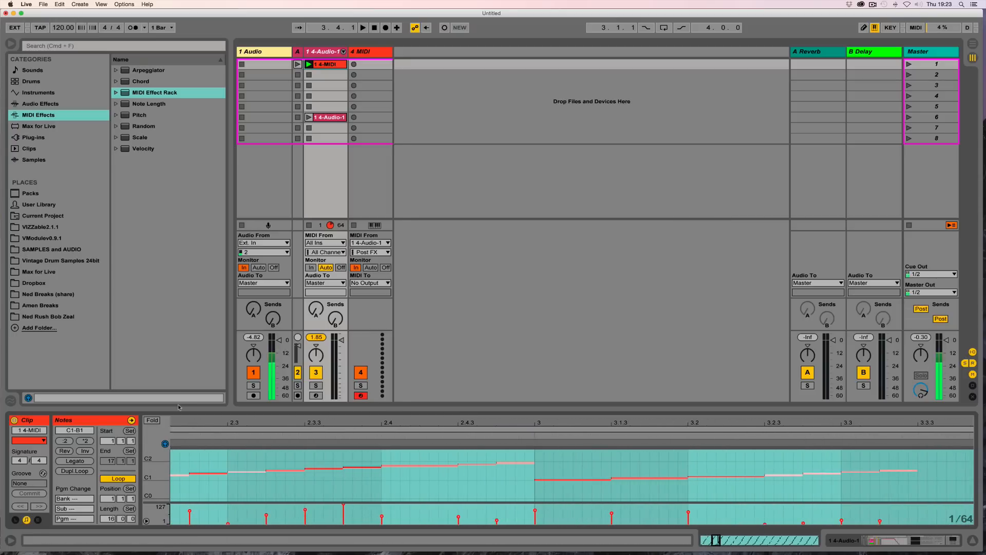
{"action": "left_click_drag", "start_coordinate": [177, 409], "coordinate": [176, 186]}
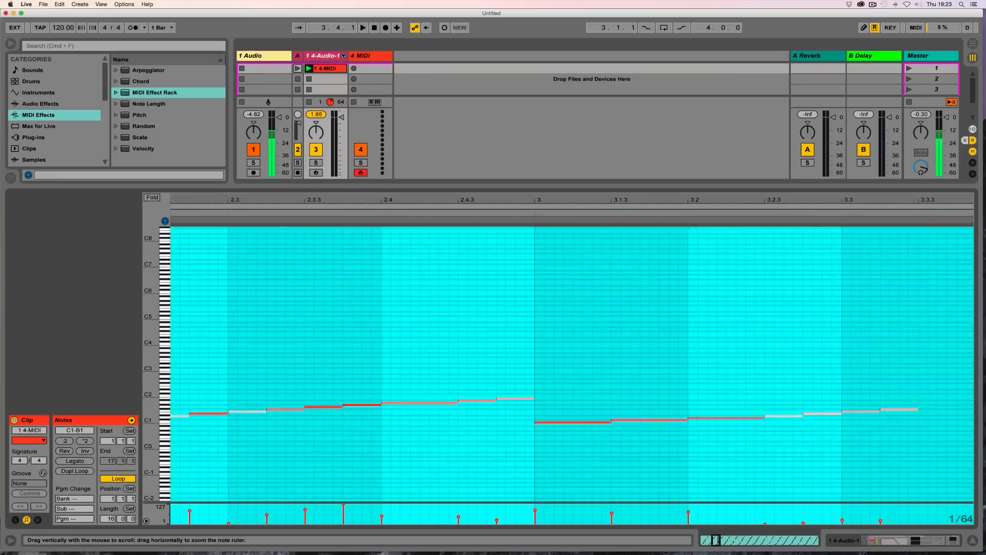
{"action": "left_click_drag", "start_coordinate": [152, 452], "coordinate": [167, 406]}
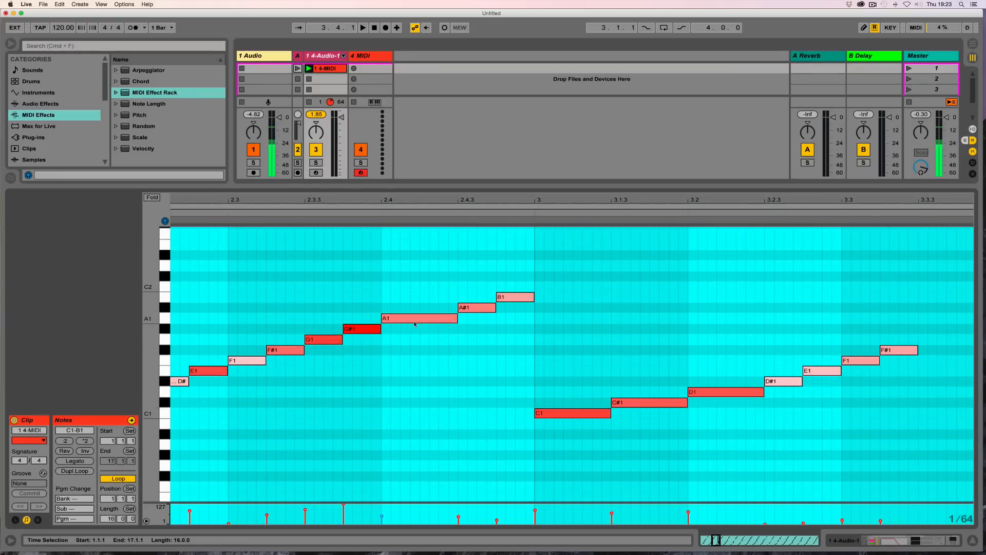
{"action": "left_click", "coordinate": [393, 329]}
{"action": "left_click_drag", "start_coordinate": [383, 517], "coordinate": [382, 422]}
{"action": "mouse_move", "coordinate": [381, 470]}
{"action": "left_mouse_down"}
{"action": "mouse_move", "coordinate": [382, 519]}
{"action": "mouse_move", "coordinate": [382, 470]}
{"action": "left_mouse_up"}
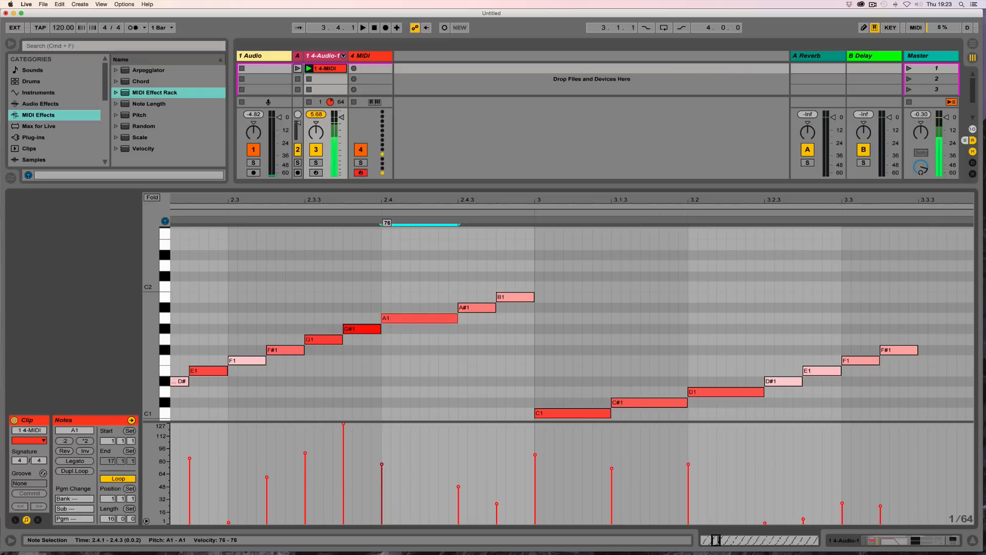
{"action": "mouse_move", "coordinate": [382, 450]}
{"action": "left_mouse_down"}
{"action": "mouse_move", "coordinate": [382, 436]}
{"action": "mouse_move", "coordinate": [382, 449]}
{"action": "left_mouse_up"}
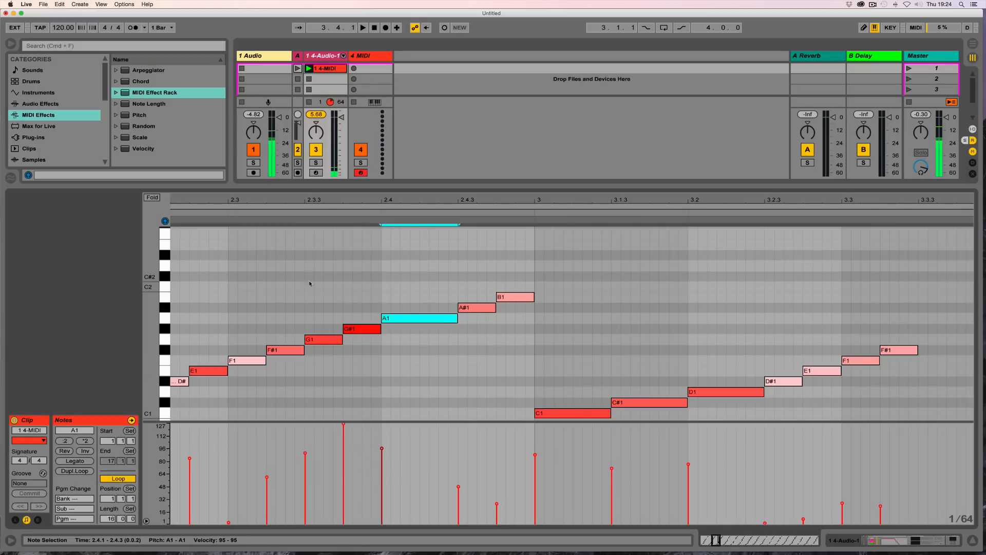
Step: Briefly audition the clip, then bring up the Instrument Rack's velocity chains in device view
{"action": "left_click_drag", "start_coordinate": [321, 186], "coordinate": [320, 355]}
{"action": "left_click_drag", "start_coordinate": [326, 438], "coordinate": [311, 511]}
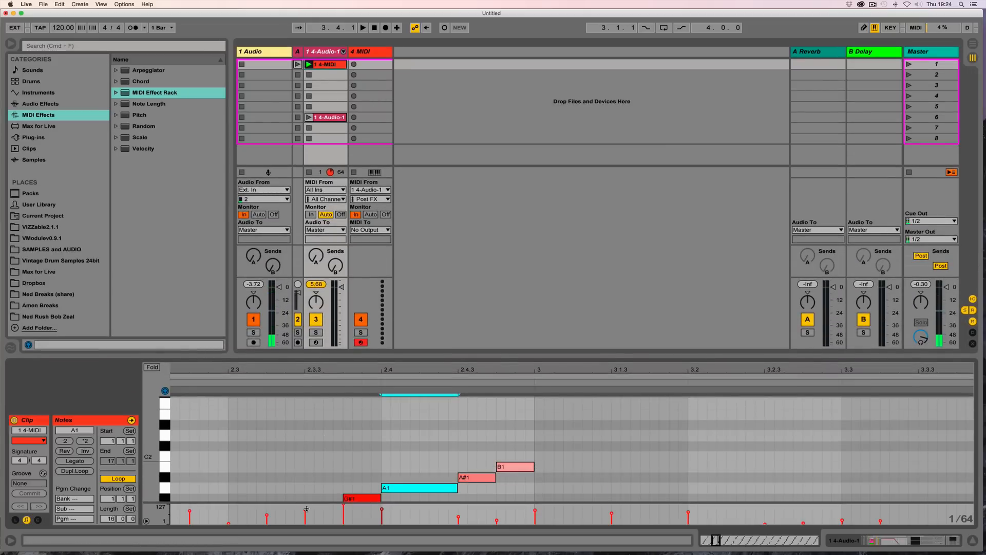
{"action": "left_click_drag", "start_coordinate": [319, 360], "coordinate": [319, 419]}
{"action": "key", "text": "space"}
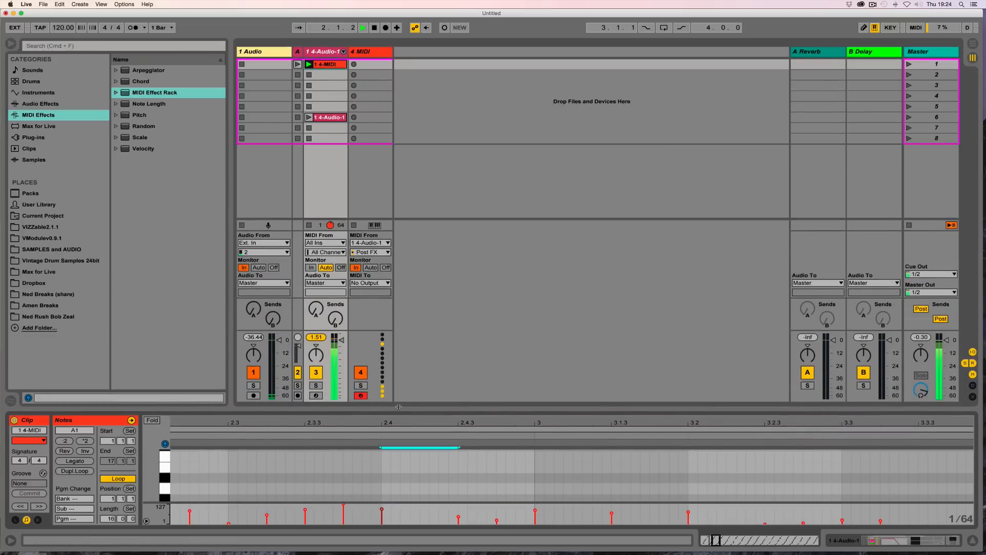
{"action": "left_click_drag", "start_coordinate": [398, 423], "coordinate": [397, 360]}
{"action": "key", "text": "space"}
{"action": "key", "text": "shift+Tab"}
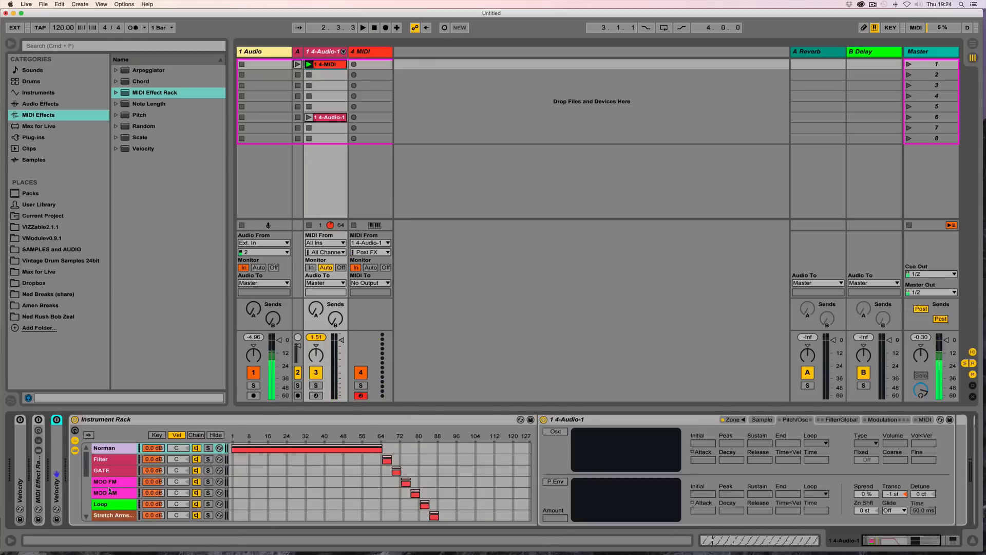
Step: Open the Filter/Global section of the Loop Pitch E chain's Sampler and reshape its amplitude envelope
{"action": "scroll", "coordinate": [109, 490], "scroll_direction": "down", "scroll_amount": 5}
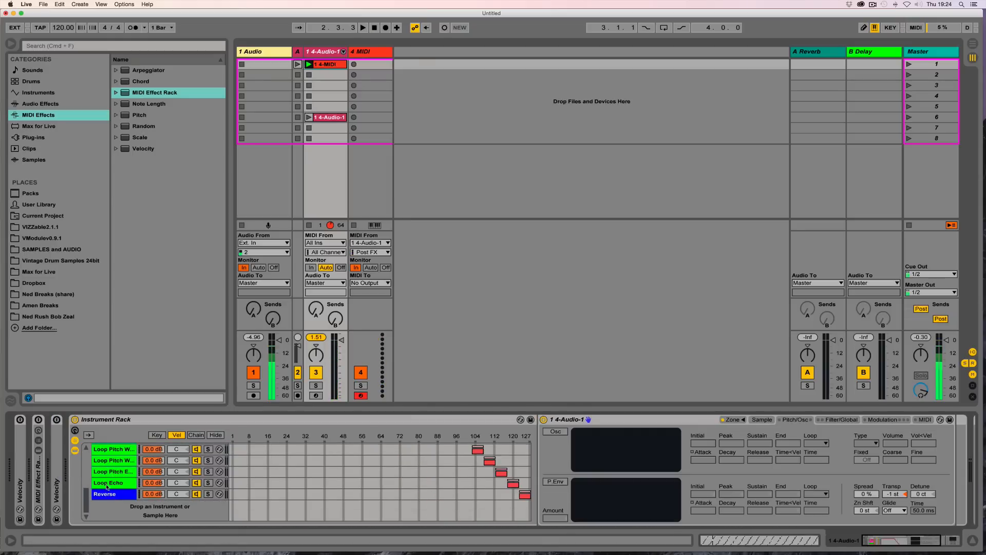
{"action": "left_click", "coordinate": [107, 485]}
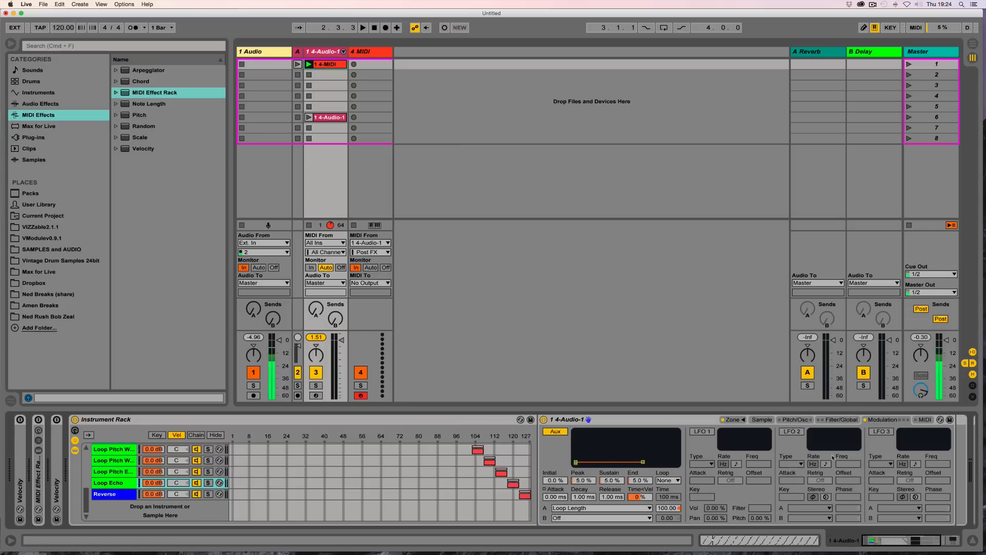
{"action": "left_click_drag", "start_coordinate": [867, 445], "coordinate": [863, 447]}
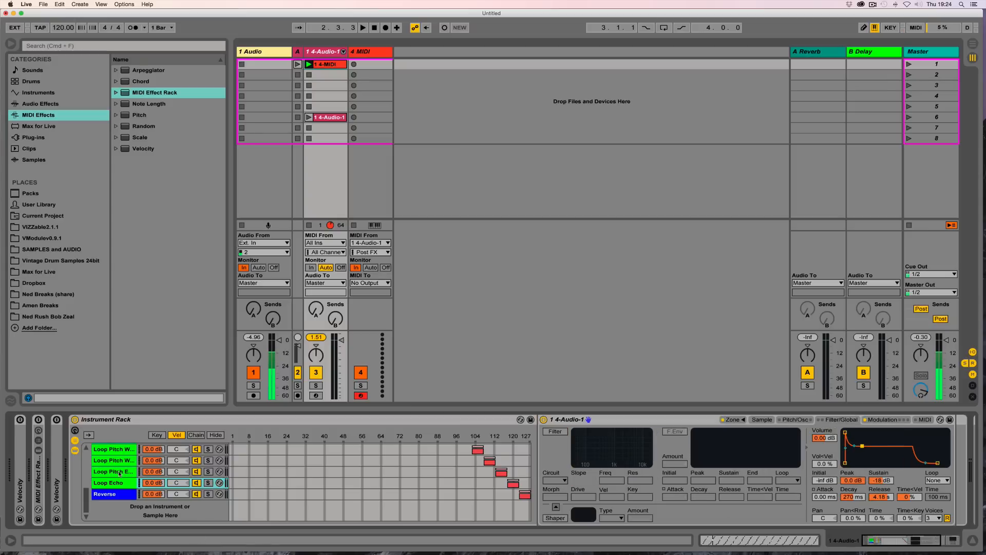
{"action": "left_click", "coordinate": [120, 474]}
{"action": "left_click_drag", "start_coordinate": [868, 441], "coordinate": [863, 444]}
Step: Shorten the Loop Pitch W chain's Sampler amp envelope to about 481 ms decay and -15 dB sustain
{"action": "left_click", "coordinate": [114, 485]}
{"action": "scroll", "coordinate": [112, 485], "scroll_direction": "up", "scroll_amount": 3}
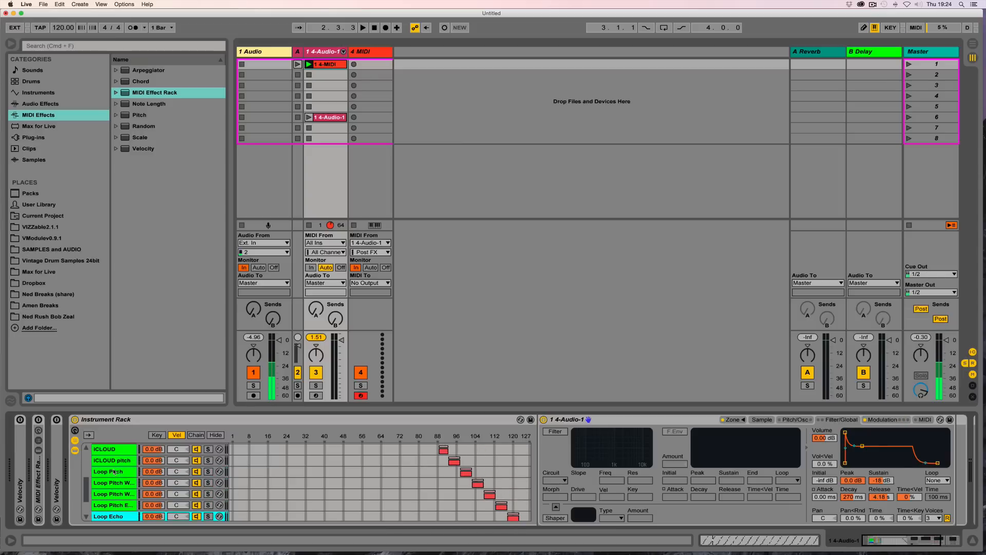
{"action": "scroll", "coordinate": [114, 472], "scroll_direction": "up", "scroll_amount": 2}
{"action": "left_click", "coordinate": [115, 472]}
{"action": "left_click", "coordinate": [114, 483]}
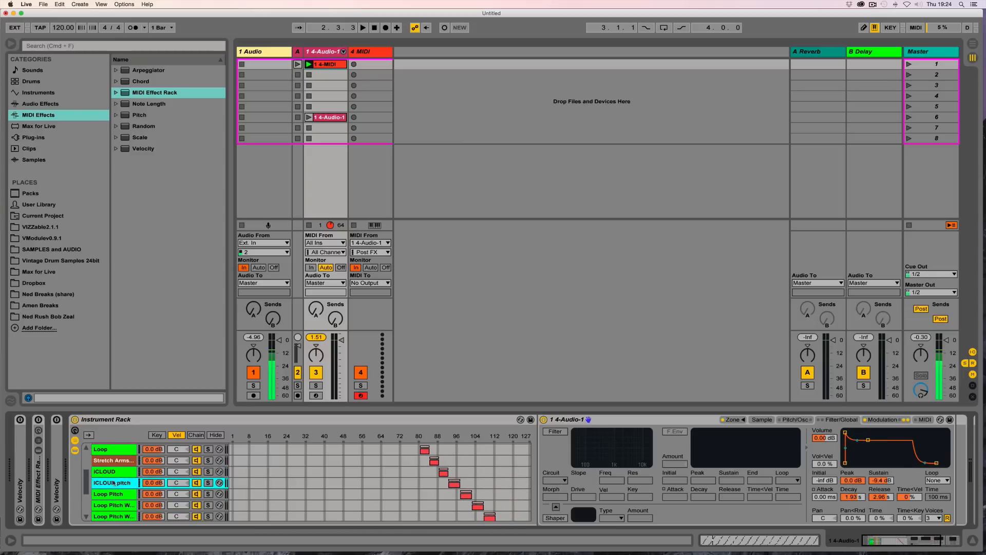
{"action": "scroll", "coordinate": [108, 485], "scroll_direction": "down", "scroll_amount": 1}
{"action": "left_click", "coordinate": [112, 496]}
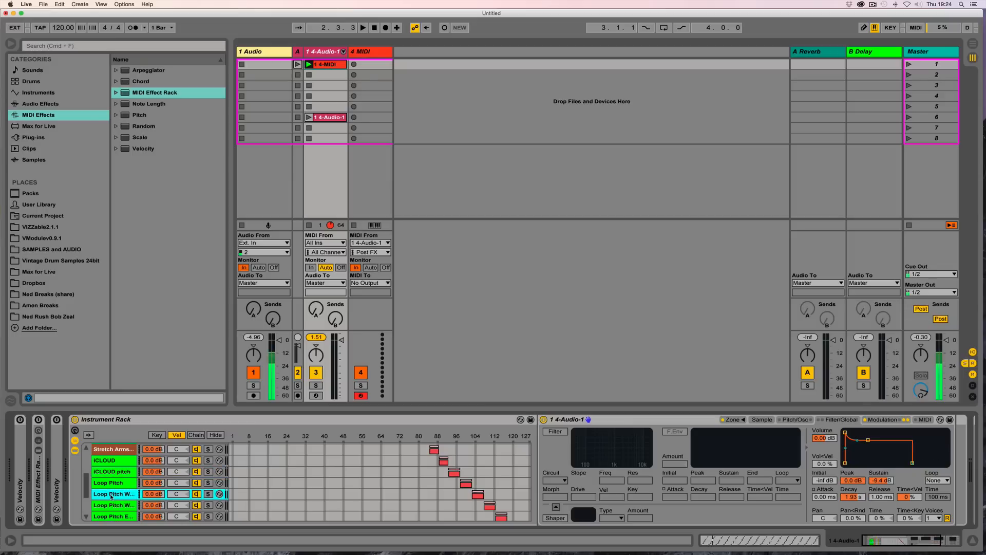
{"action": "left_click_drag", "start_coordinate": [868, 441], "coordinate": [864, 443]}
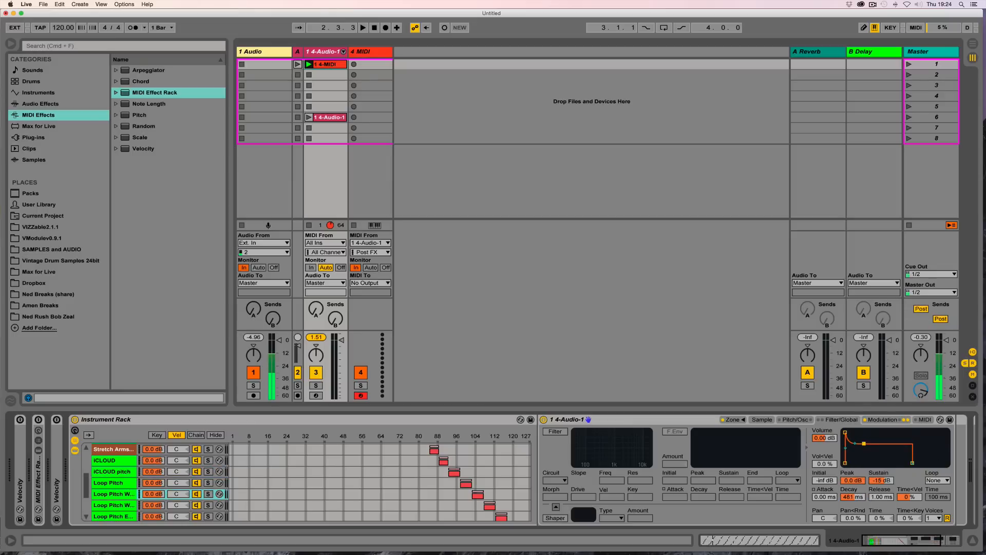
Step: Start playback and audition the chains, selecting Loop Pitch E and then Loop Pitch
{"action": "scroll", "coordinate": [135, 503], "scroll_direction": "down", "scroll_amount": 1}
{"action": "left_click", "coordinate": [118, 505]}
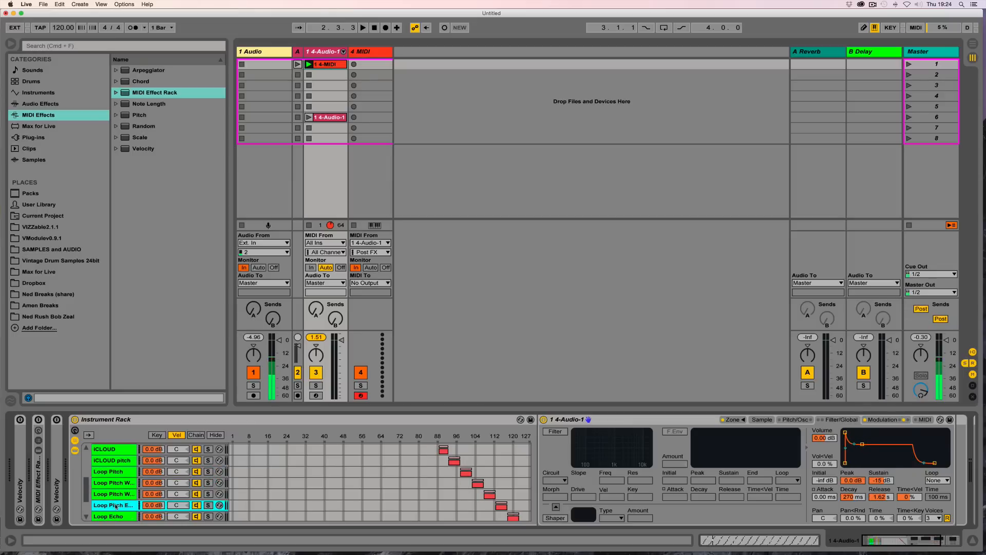
{"action": "scroll", "coordinate": [120, 500], "scroll_direction": "up", "scroll_amount": 3}
{"action": "key", "text": "space"}
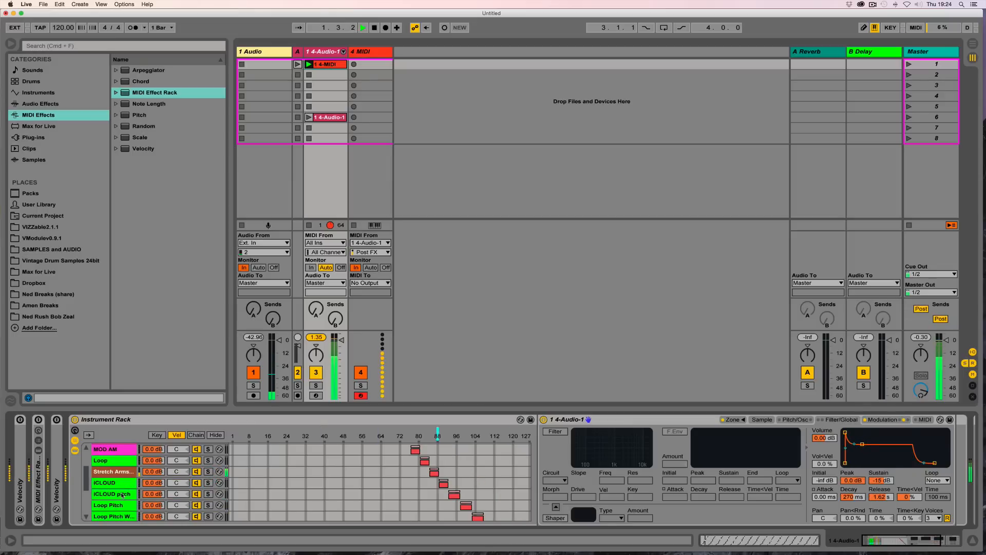
{"action": "scroll", "coordinate": [116, 477], "scroll_direction": "down", "scroll_amount": 2}
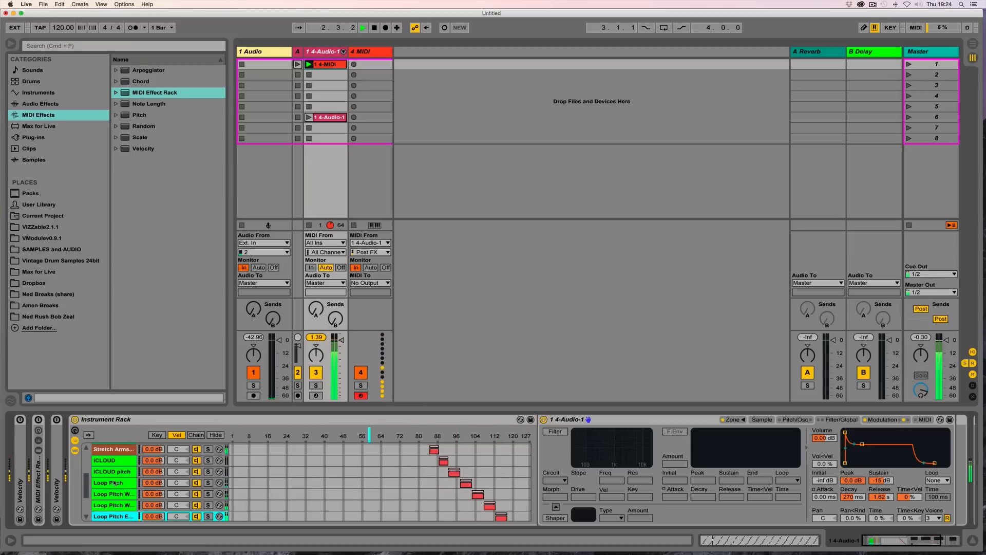
{"action": "left_click", "coordinate": [116, 473]}
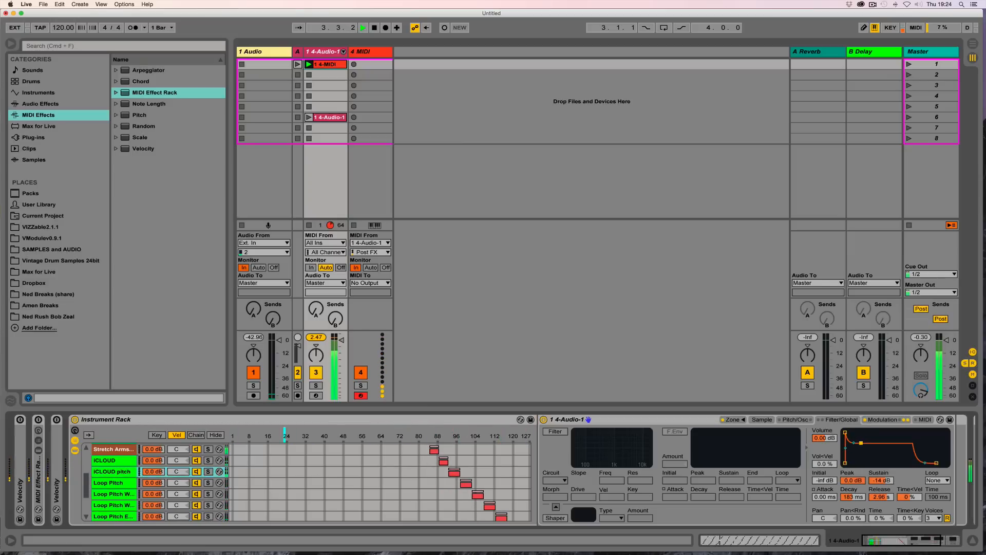
{"action": "left_click", "coordinate": [165, 486]}
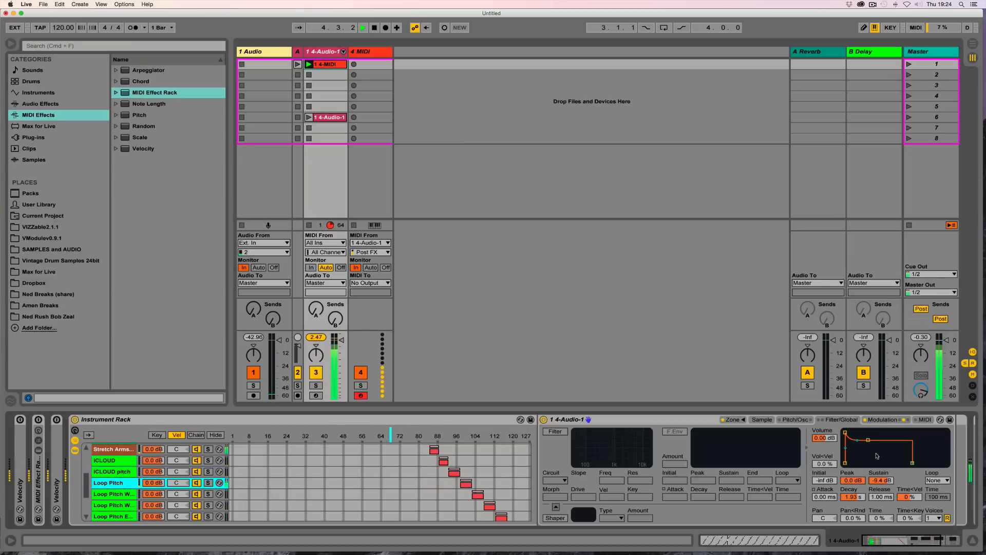
{"action": "left_click", "coordinate": [407, 490]}
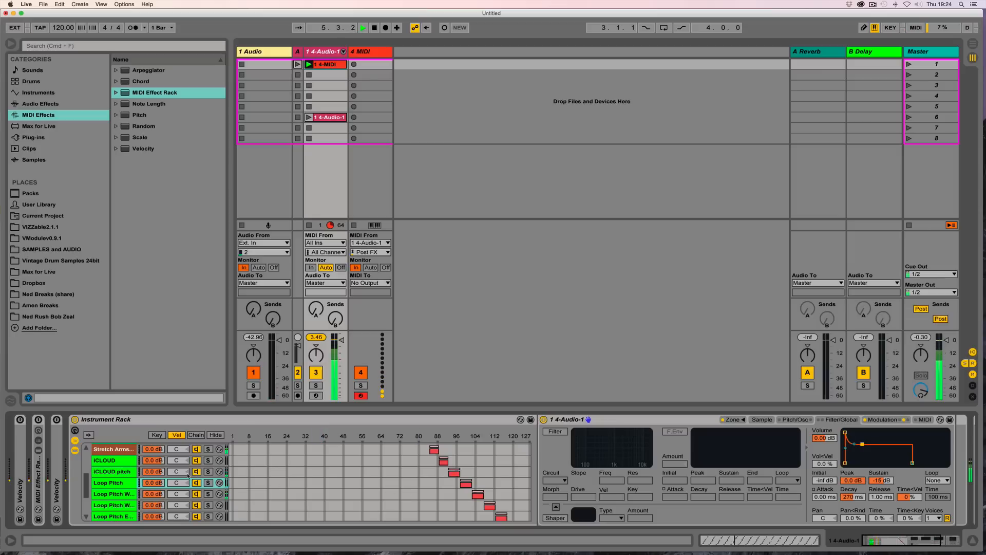
Step: Shorten the amp envelope decay of the Loop Pitch W and Loop Echo chains' Samplers to about 183 ms
{"action": "left_click", "coordinate": [109, 495]}
{"action": "left_click_drag", "start_coordinate": [864, 445], "coordinate": [861, 446]}
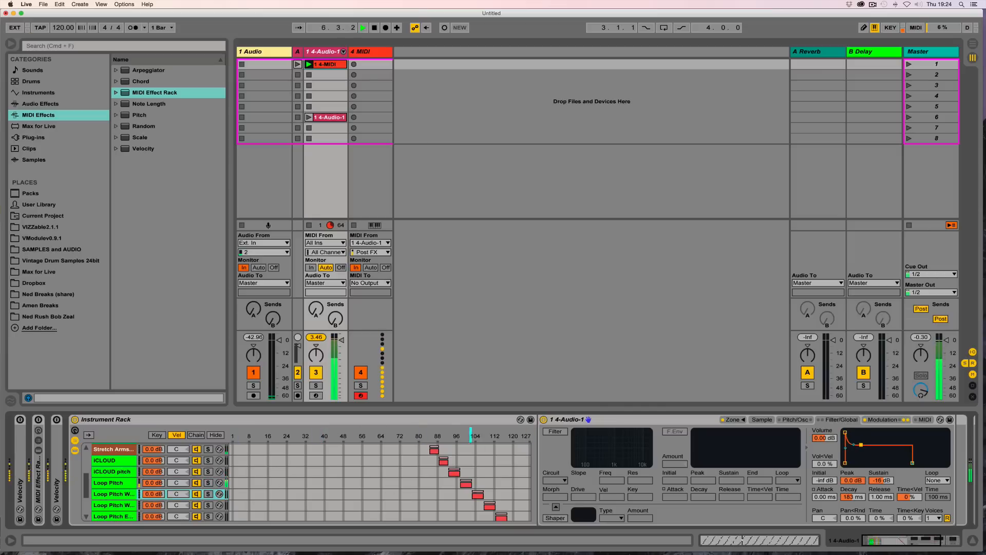
{"action": "scroll", "coordinate": [160, 492], "scroll_direction": "down", "scroll_amount": 4}
{"action": "left_click", "coordinate": [113, 483]}
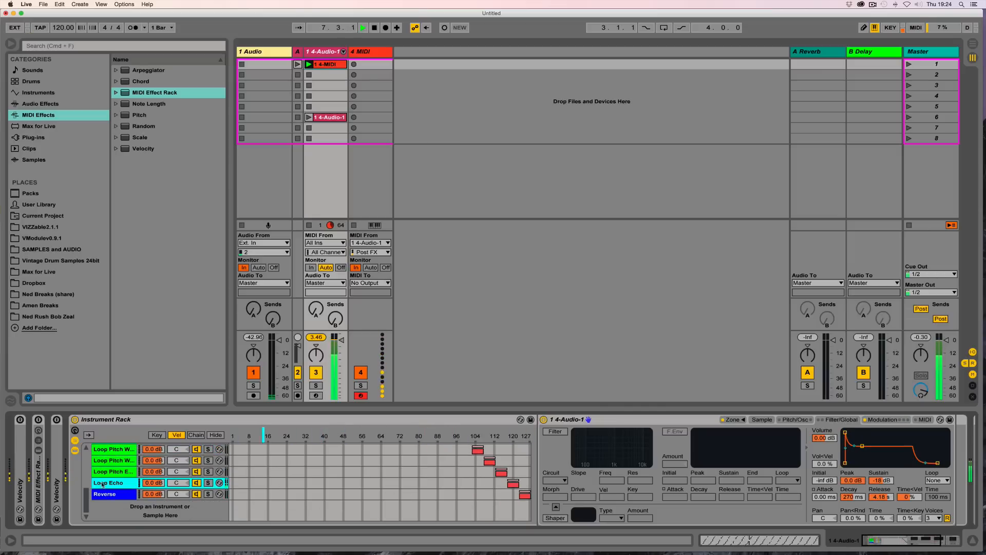
{"action": "left_click_drag", "start_coordinate": [857, 448], "coordinate": [861, 448]}
Step: Restart playback and further tighten the amp envelopes of the Loop Echo and Stretch Arms chains' Samplers
{"action": "key", "text": "space"}
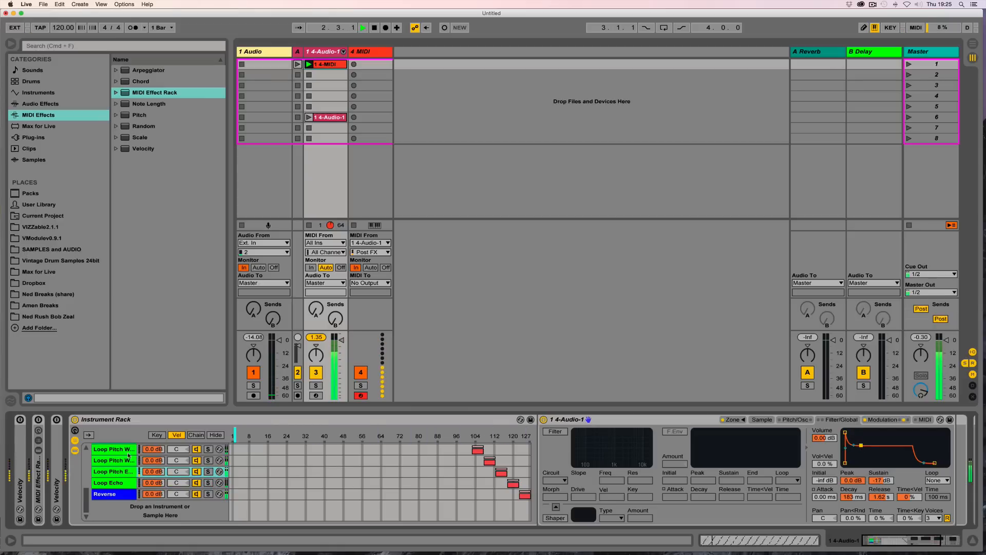
{"action": "left_click_drag", "start_coordinate": [868, 439], "coordinate": [862, 448]}
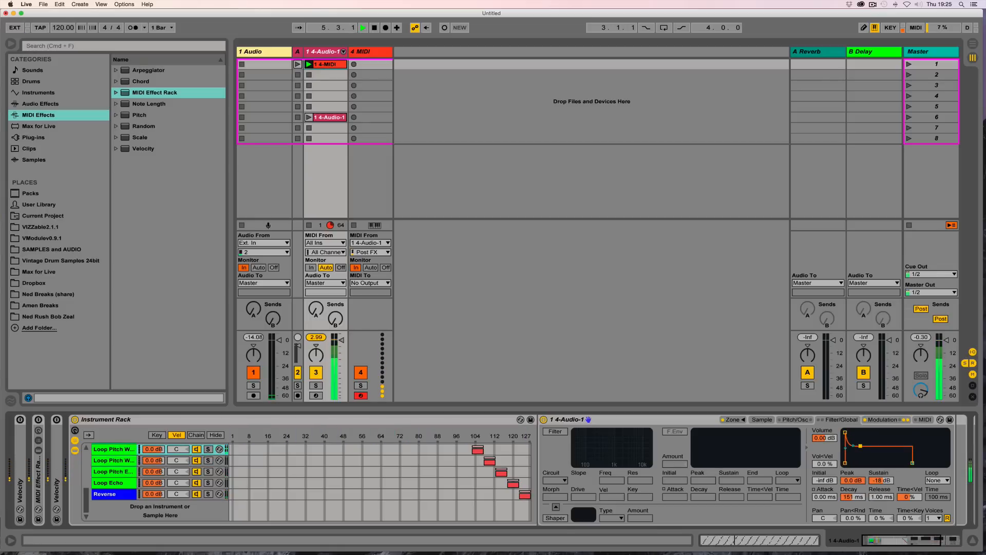
{"action": "scroll", "coordinate": [109, 496], "scroll_direction": "up", "scroll_amount": 5}
{"action": "scroll", "coordinate": [109, 495], "scroll_direction": "down", "scroll_amount": 2}
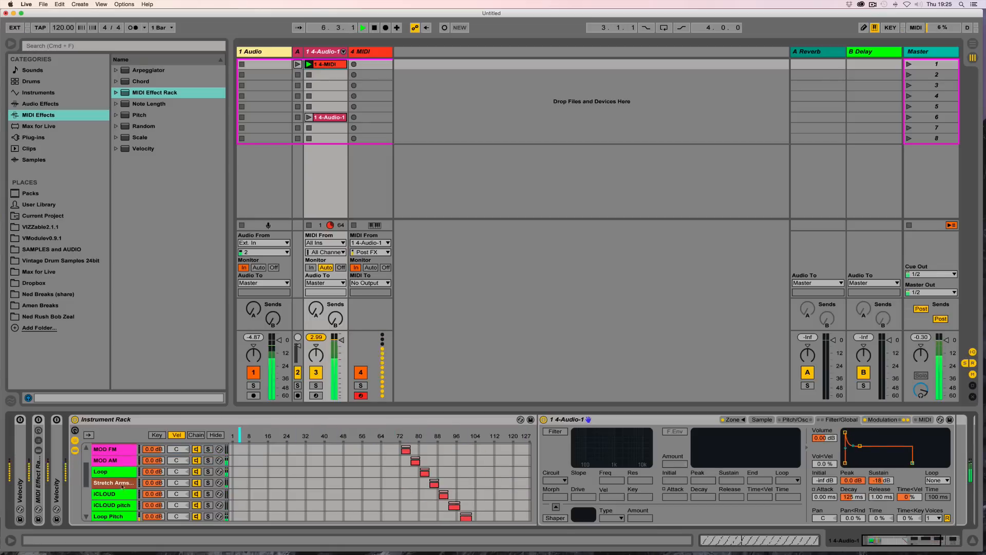
{"action": "left_click_drag", "start_coordinate": [862, 453], "coordinate": [861, 446]}
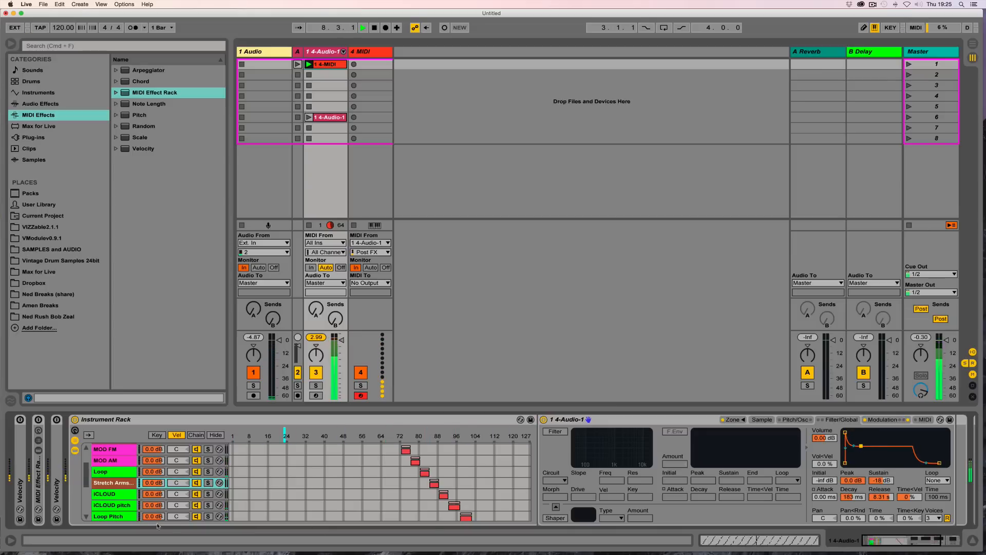
Step: Scroll through the rack's chains while listening to the clip, then stop playback
{"action": "scroll", "coordinate": [110, 494], "scroll_direction": "up", "scroll_amount": 1}
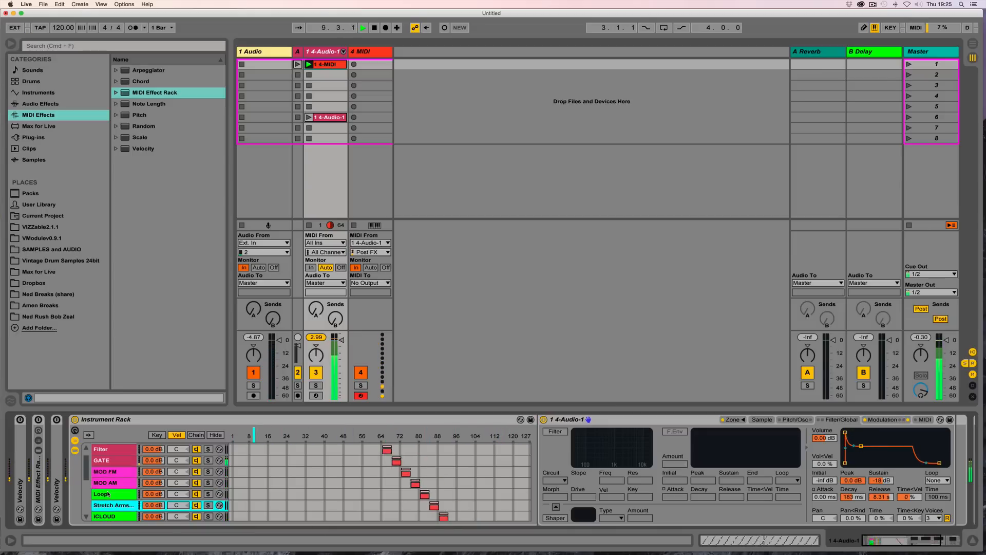
{"action": "scroll", "coordinate": [109, 493], "scroll_direction": "up", "scroll_amount": 2}
{"action": "scroll", "coordinate": [108, 494], "scroll_direction": "down", "scroll_amount": 5}
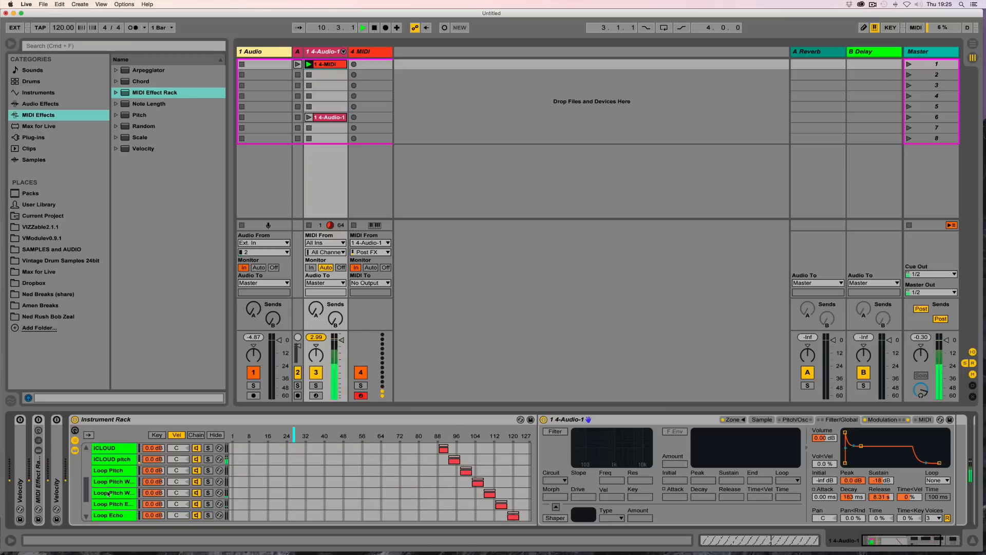
{"action": "scroll", "coordinate": [108, 494], "scroll_direction": "down", "scroll_amount": 5}
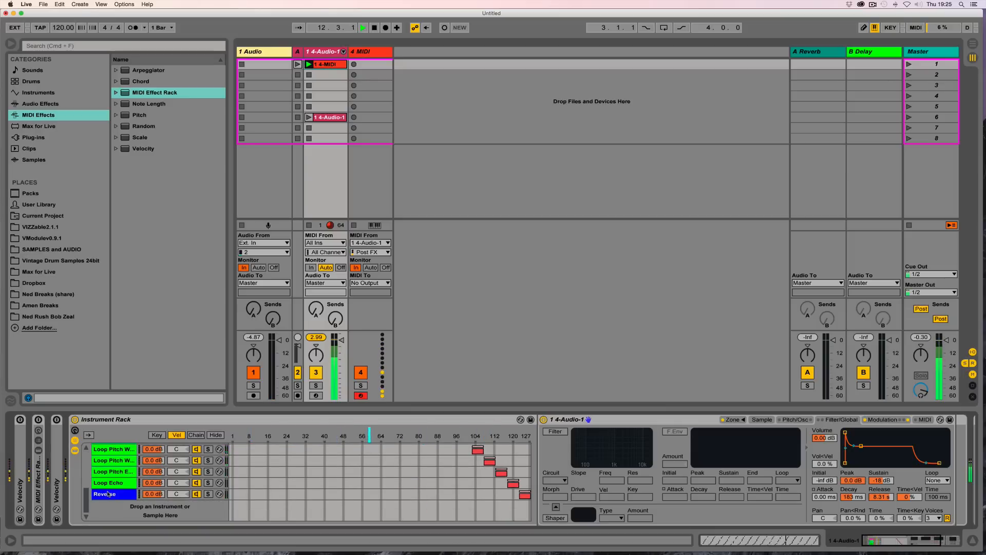
{"action": "scroll", "coordinate": [108, 494], "scroll_direction": "up", "scroll_amount": 5}
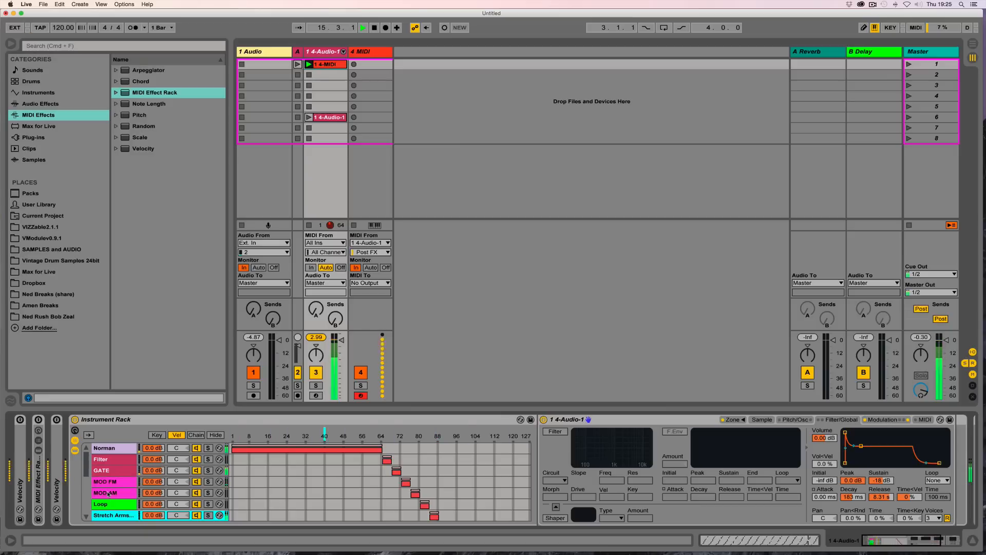
{"action": "key", "text": "space"}
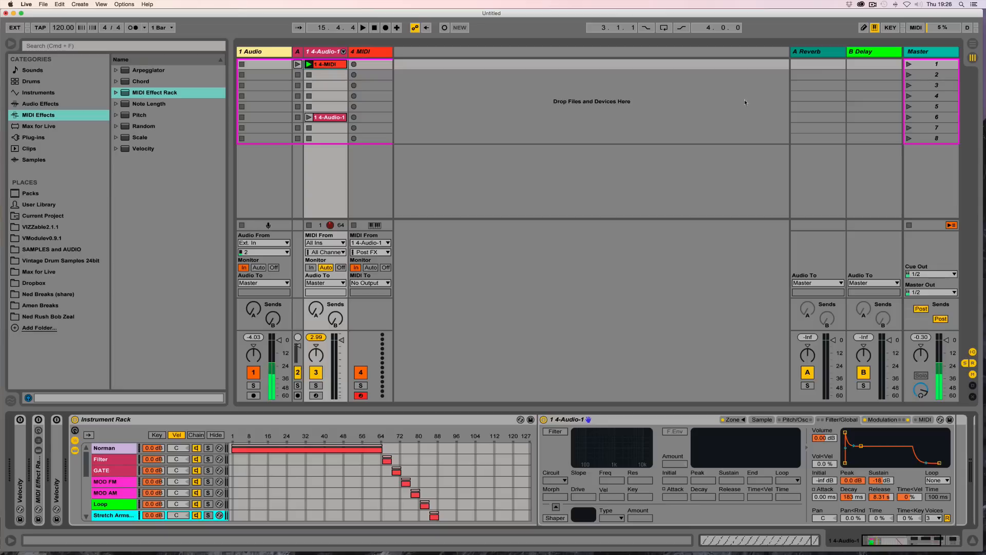
{"action": "left_click", "coordinate": [873, 4]}
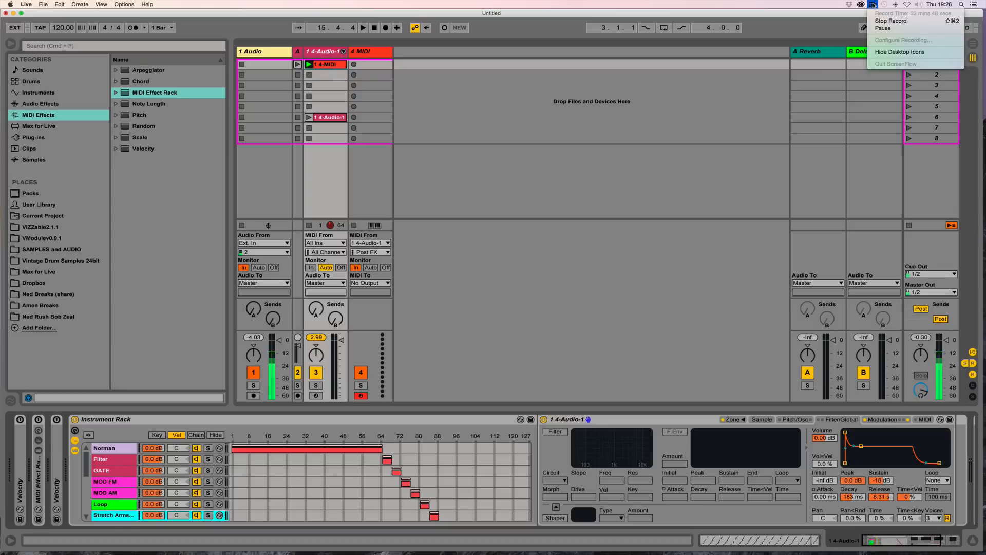